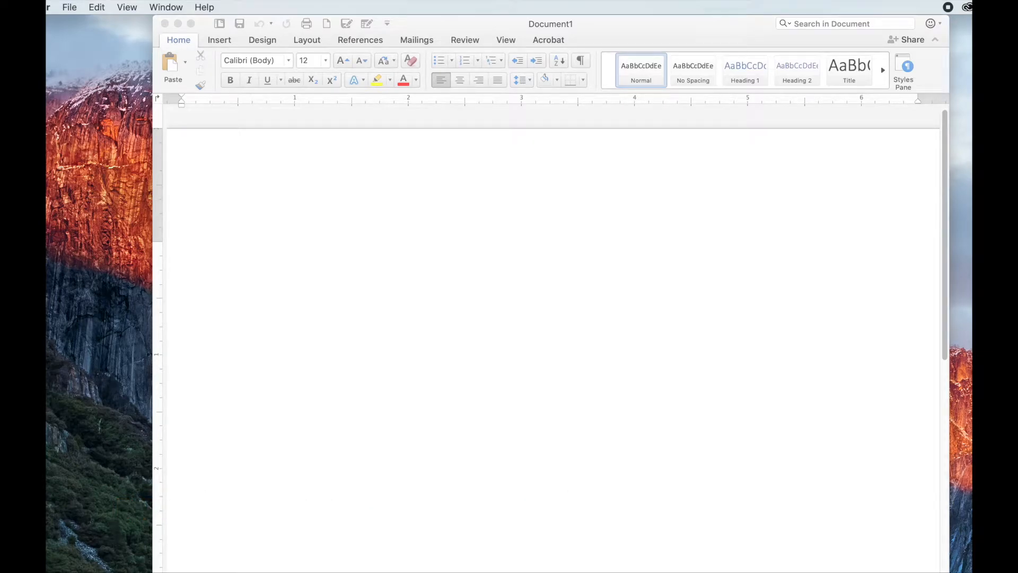
Set the document's top margin to 0.5"
{"action": "left_click", "coordinate": [432, 25]}
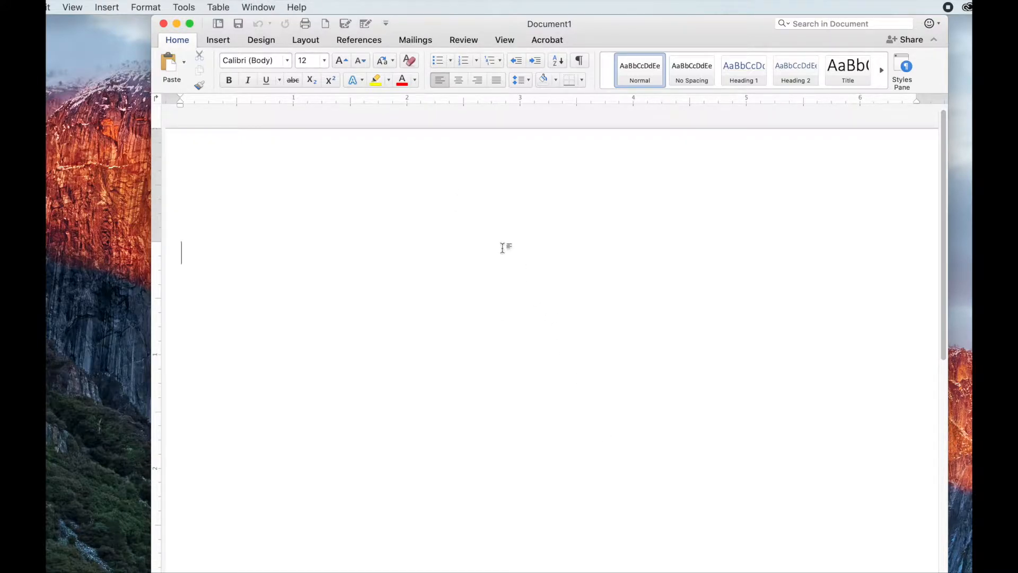
{"action": "left_click", "coordinate": [142, 6]}
{"action": "left_click", "coordinate": [152, 60]}
{"action": "scroll", "coordinate": [552, 339], "scroll_direction": "down", "scroll_amount": 3}
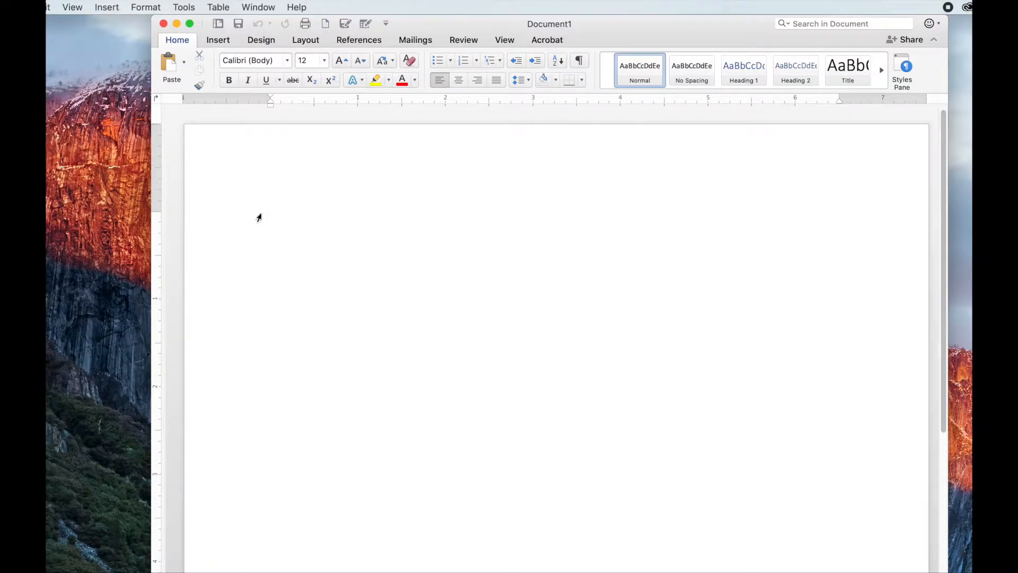
{"action": "left_click", "coordinate": [144, 6]}
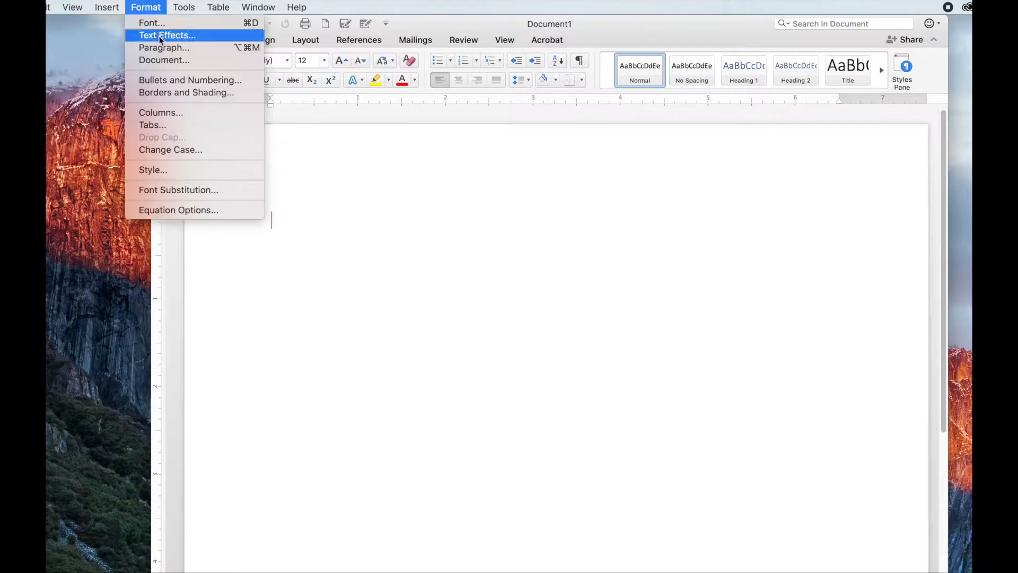
{"action": "left_click", "coordinate": [170, 62]}
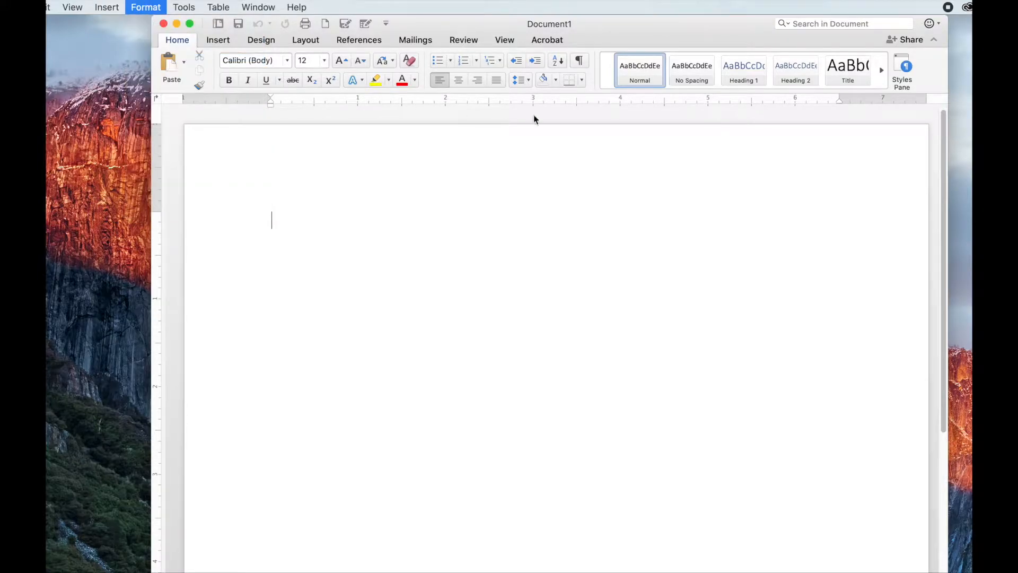
{"action": "left_click", "coordinate": [529, 149]}
{"action": "left_click", "coordinate": [529, 149]}
{"action": "left_click", "coordinate": [529, 149]}
{"action": "left_click", "coordinate": [530, 149]}
{"action": "left_click", "coordinate": [529, 149]}
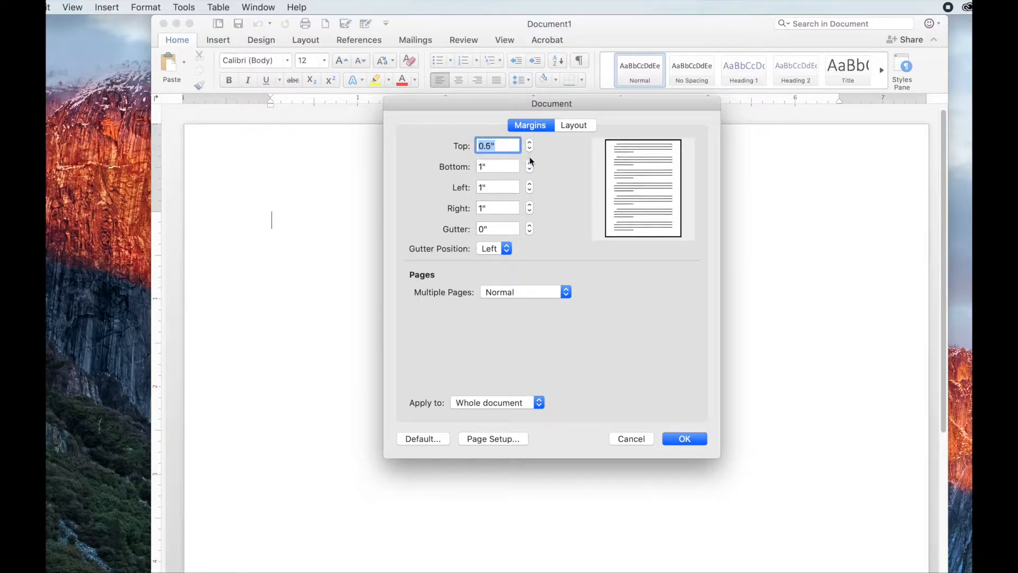
Set the document's bottom margin to 0.5"
{"action": "left_click", "coordinate": [529, 170]}
{"action": "left_click", "coordinate": [529, 170]}
{"action": "left_click", "coordinate": [530, 169]}
{"action": "left_click", "coordinate": [530, 170]}
{"action": "left_click", "coordinate": [530, 170]}
Set the left and right margins of the document to 0.5" each
{"action": "left_click", "coordinate": [531, 190]}
{"action": "left_click", "coordinate": [530, 191]}
{"action": "left_click", "coordinate": [530, 191]}
{"action": "left_click", "coordinate": [530, 191]}
{"action": "left_click", "coordinate": [530, 190]}
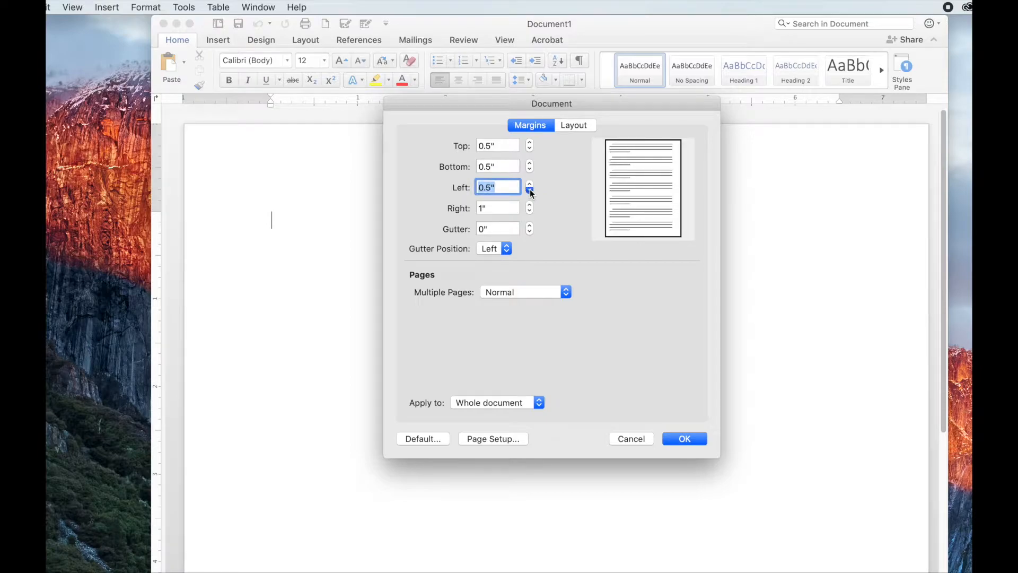
{"action": "left_click", "coordinate": [530, 211]}
{"action": "left_click", "coordinate": [530, 211]}
{"action": "left_click", "coordinate": [531, 211]}
{"action": "left_click", "coordinate": [530, 211]}
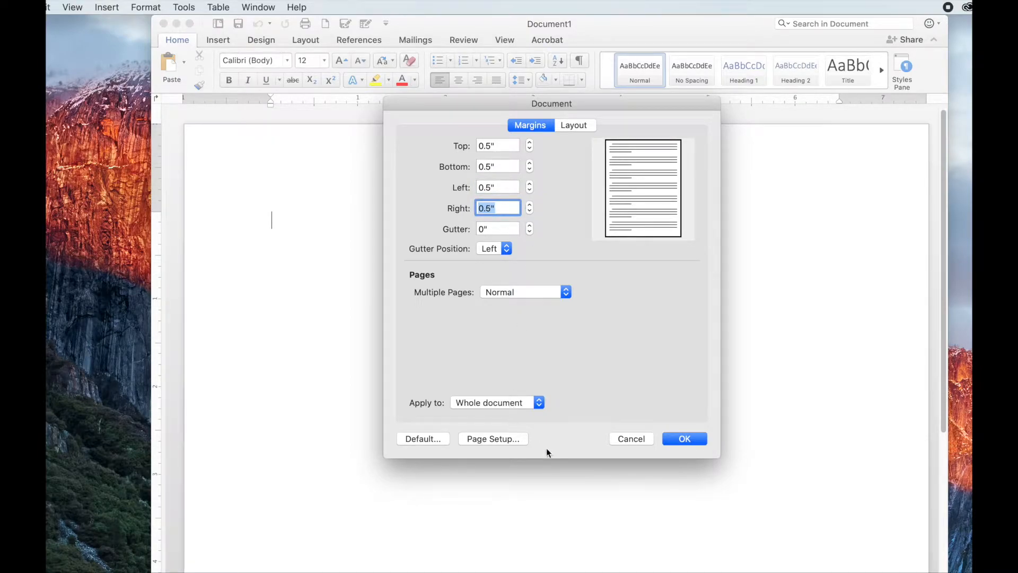
Accept the US Letter portrait page setup and apply the margins to the whole document, ignoring the printable-area limit
{"action": "left_click", "coordinate": [480, 438]}
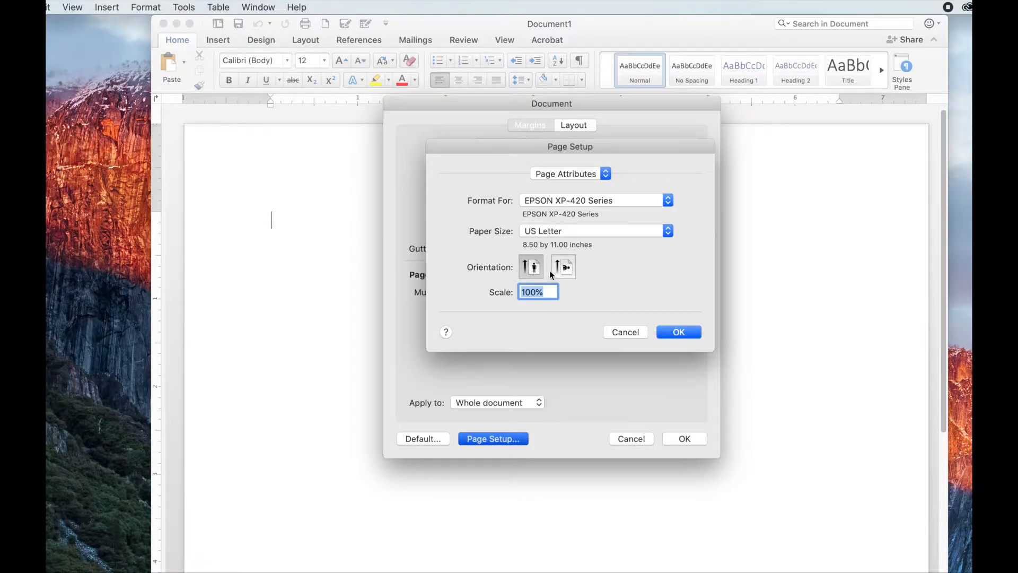
{"action": "left_click", "coordinate": [679, 334]}
{"action": "left_click", "coordinate": [684, 440]}
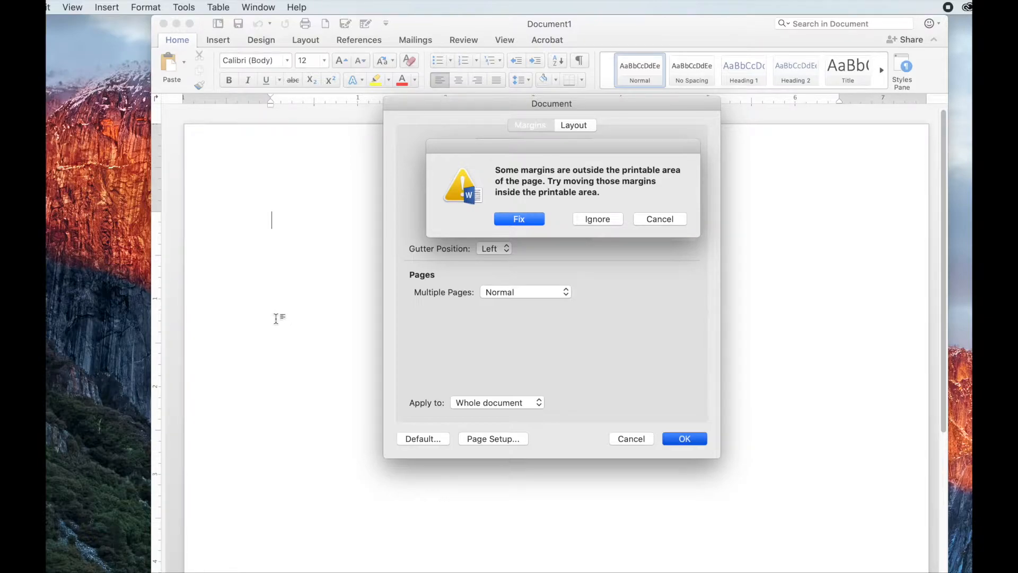
{"action": "left_click", "coordinate": [595, 222]}
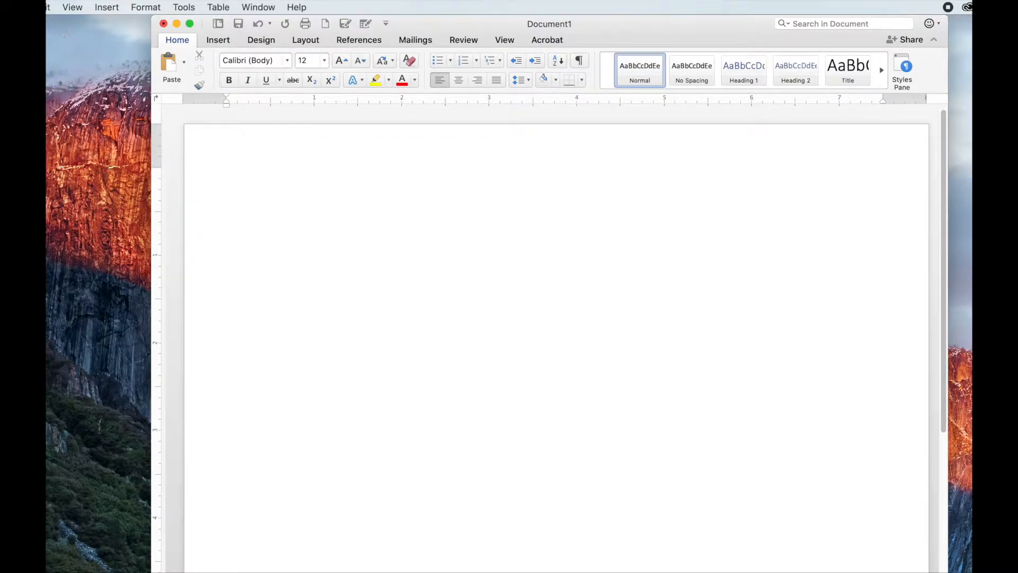
Save the document to the Desktop as Motor1 in Word Document (.docx) format
{"action": "left_click", "coordinate": [16, 7]}
{"action": "left_click", "coordinate": [33, 92]}
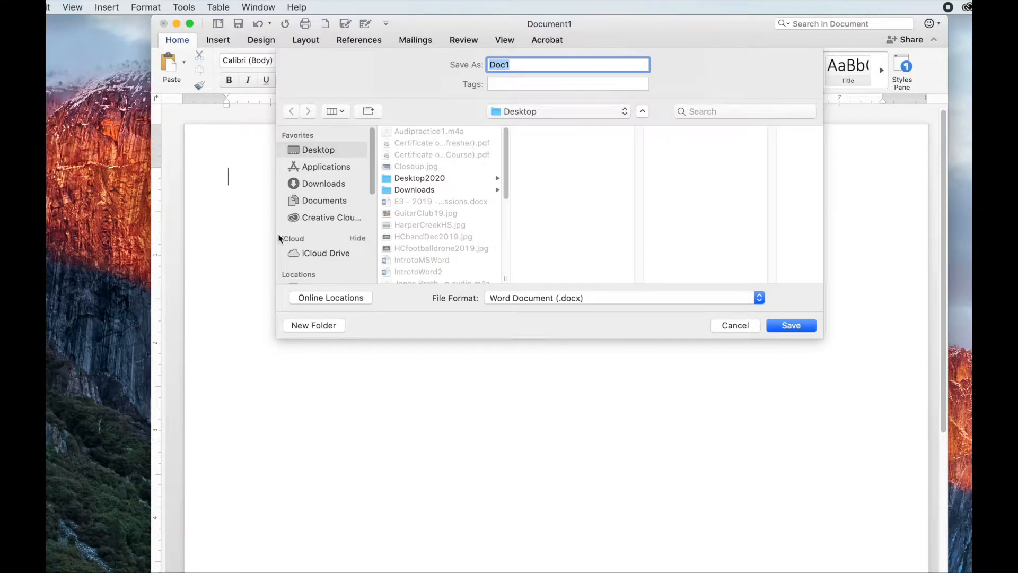
{"action": "type", "text": "Motor1"}
{"action": "left_click", "coordinate": [790, 325]}
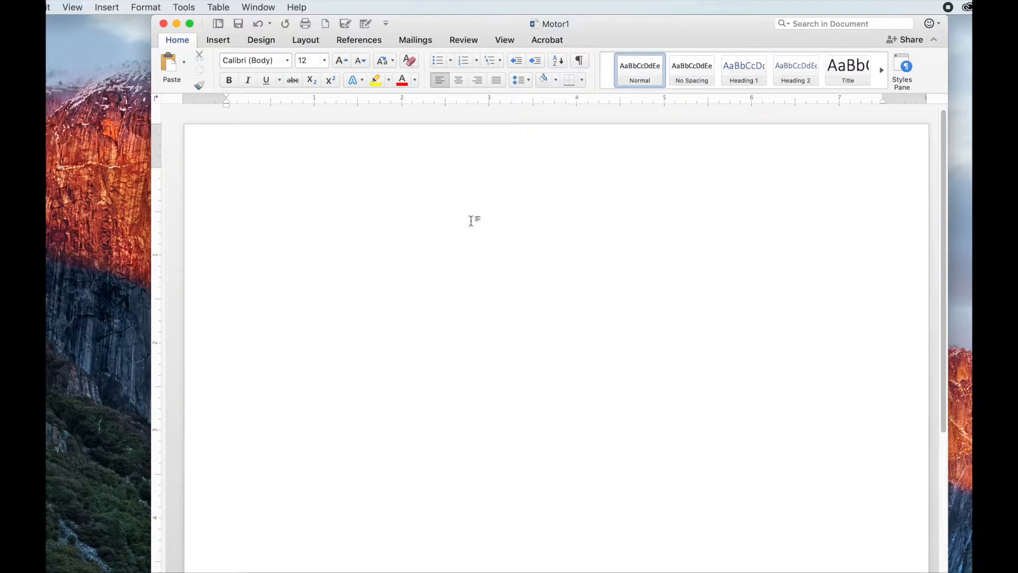
Write "Draw a car/truck/boat" as item 1 of a numbered list on the first line
{"action": "type", "text": "Draw a car/truck/boat"}
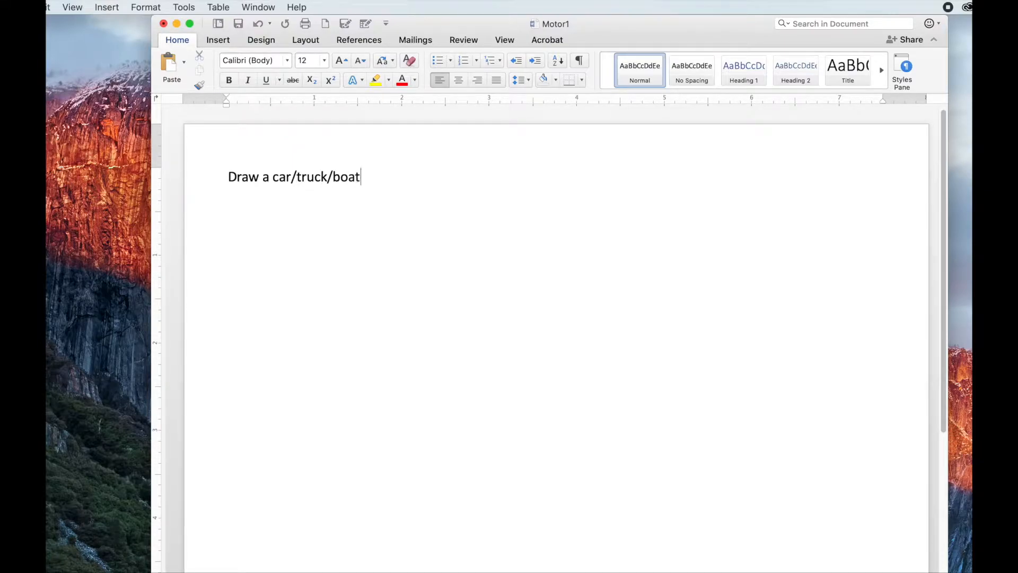
{"action": "left_click", "coordinate": [227, 177]}
{"action": "type", "text": "1."}
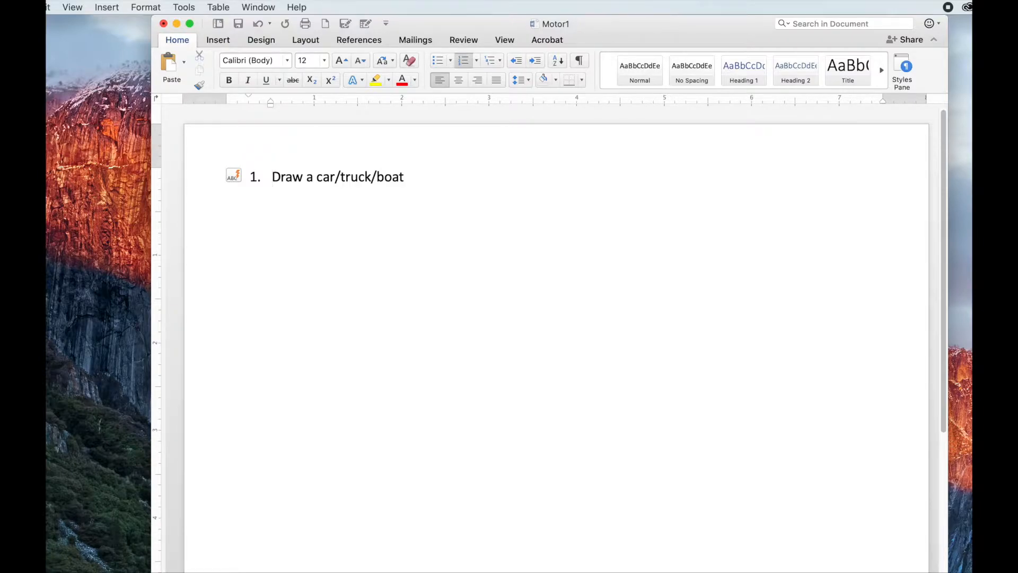
Draw a rectangle about 2.96" wide and 0.83" high below the list item as the vehicle's body
{"action": "left_click", "coordinate": [225, 41]}
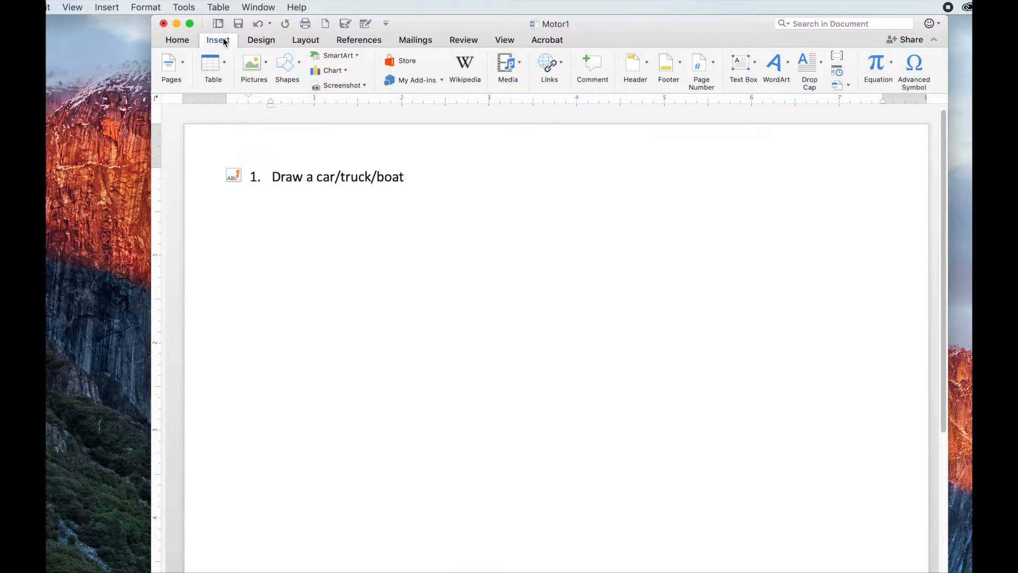
{"action": "left_click", "coordinate": [299, 63]}
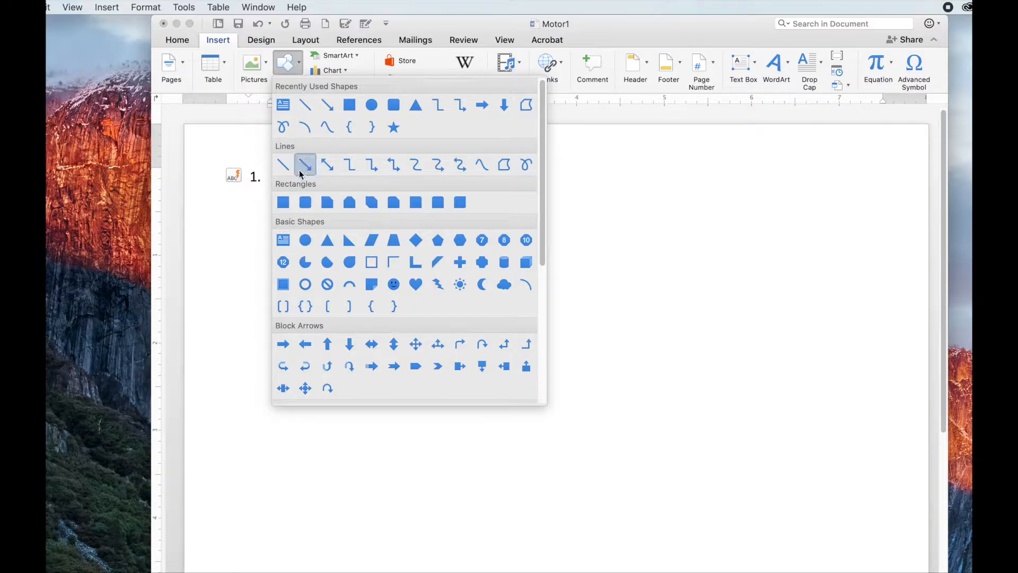
{"action": "left_click", "coordinate": [283, 203]}
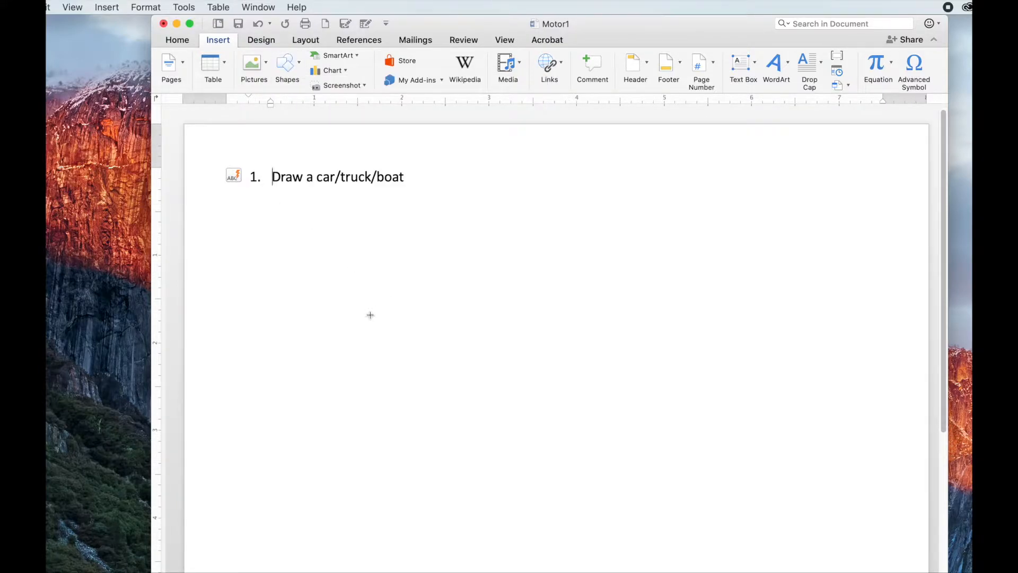
{"action": "left_click_drag", "start_coordinate": [367, 318], "coordinate": [628, 392]}
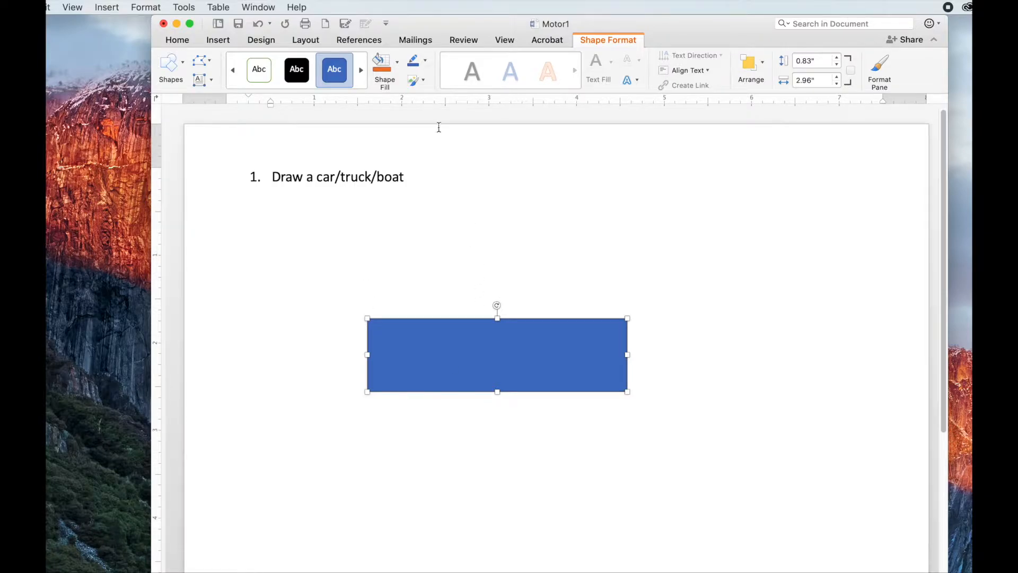
Fill the rectangle with light green, give it a black outline, and deselect it
{"action": "left_click", "coordinate": [396, 63]}
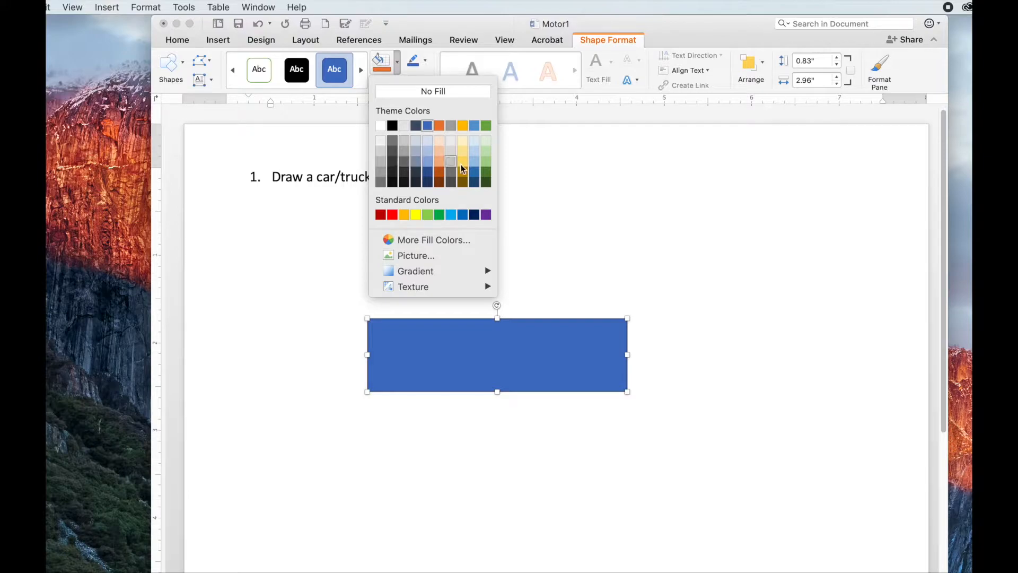
{"action": "left_click", "coordinate": [486, 161]}
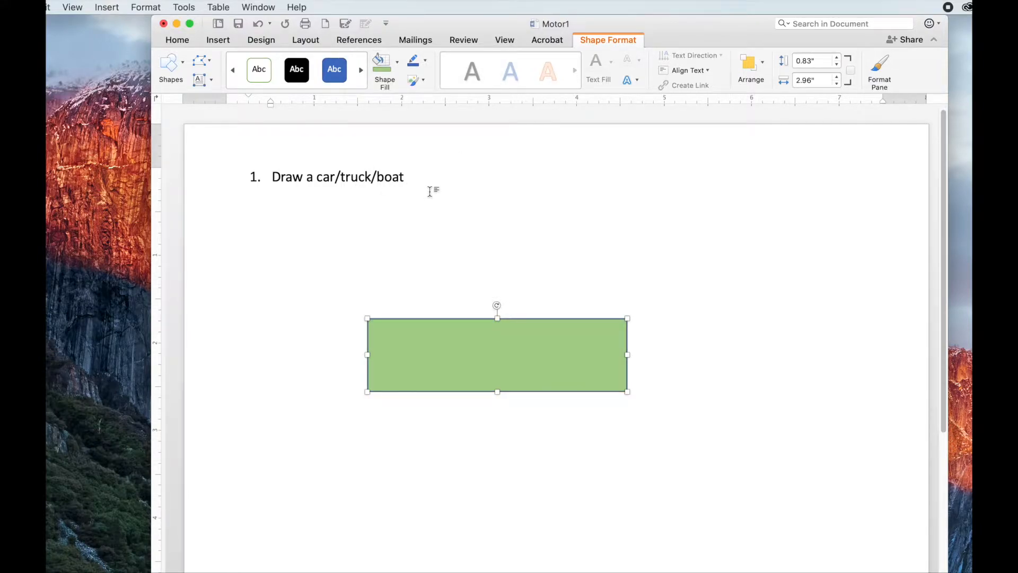
{"action": "left_click", "coordinate": [426, 62]}
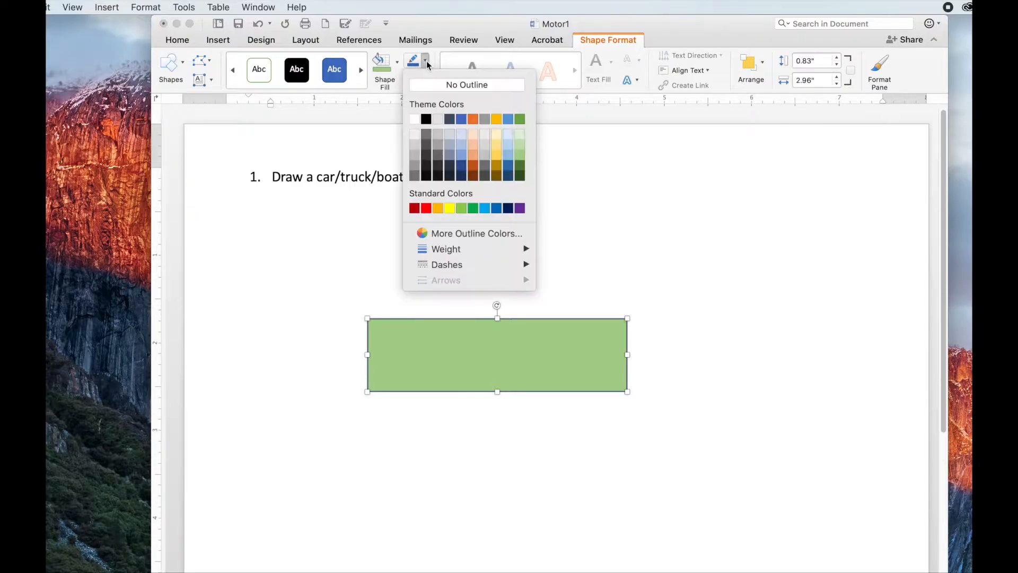
{"action": "left_click", "coordinate": [426, 119]}
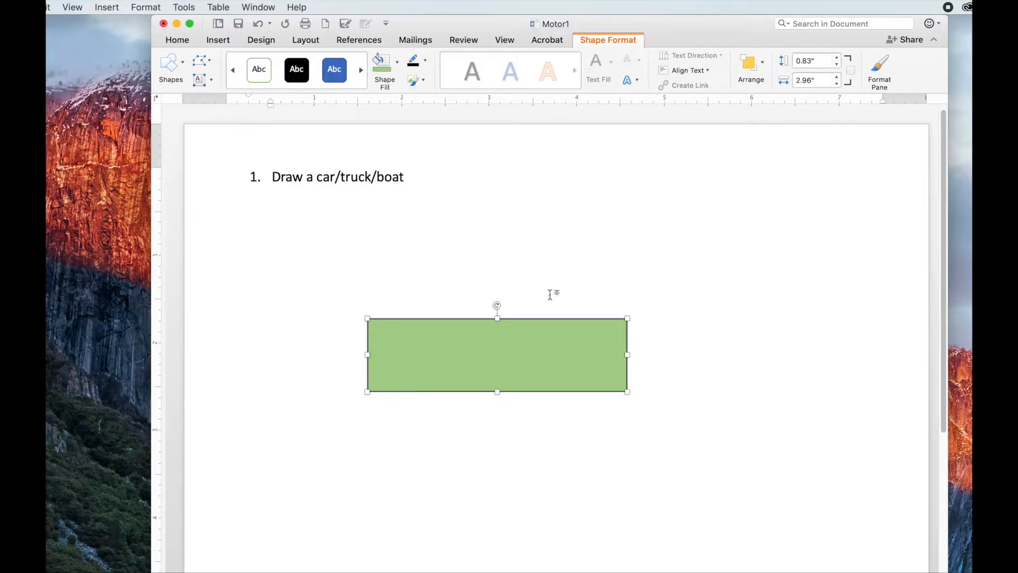
{"action": "left_click", "coordinate": [532, 259]}
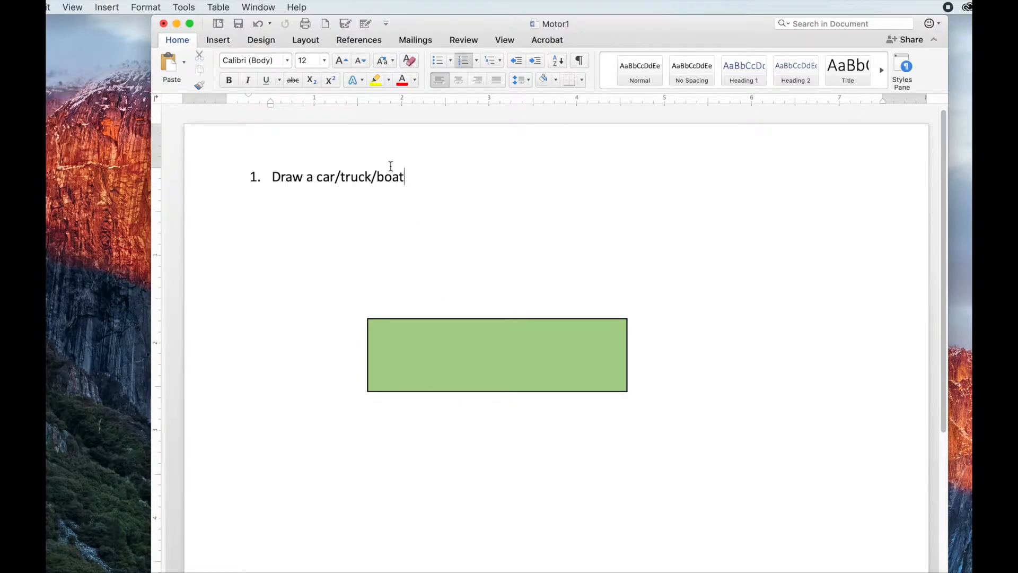
Draw a circle about 0.62" in diameter over the rectangle's lower edge near its left end as a wheel
{"action": "left_click", "coordinate": [218, 40]}
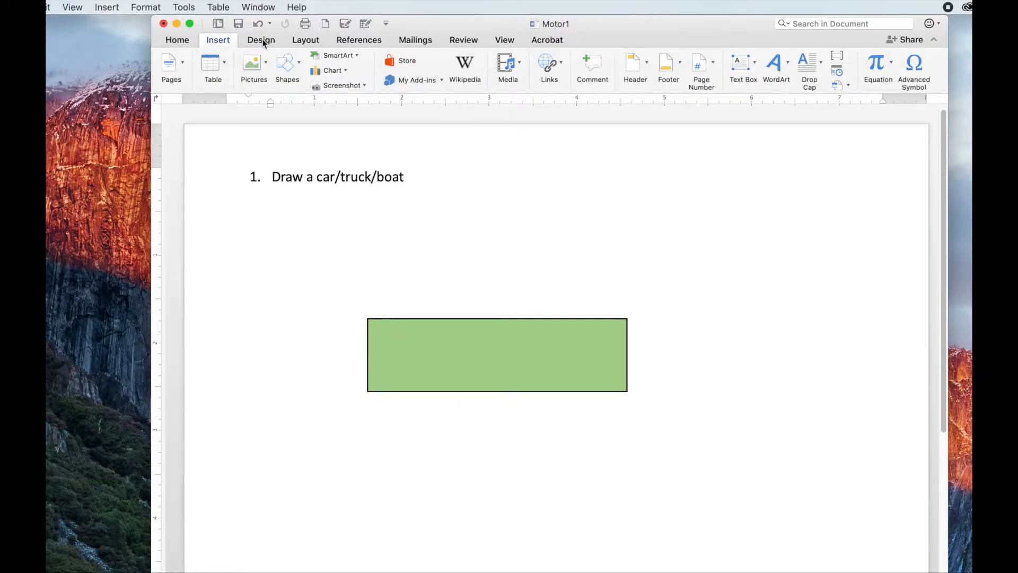
{"action": "left_click", "coordinate": [295, 65]}
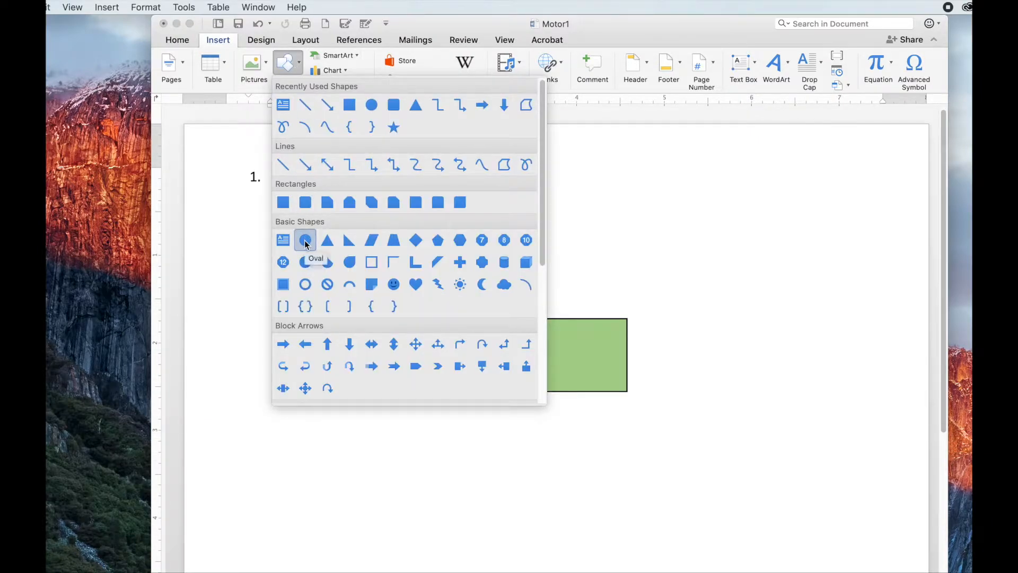
{"action": "left_click", "coordinate": [306, 242]}
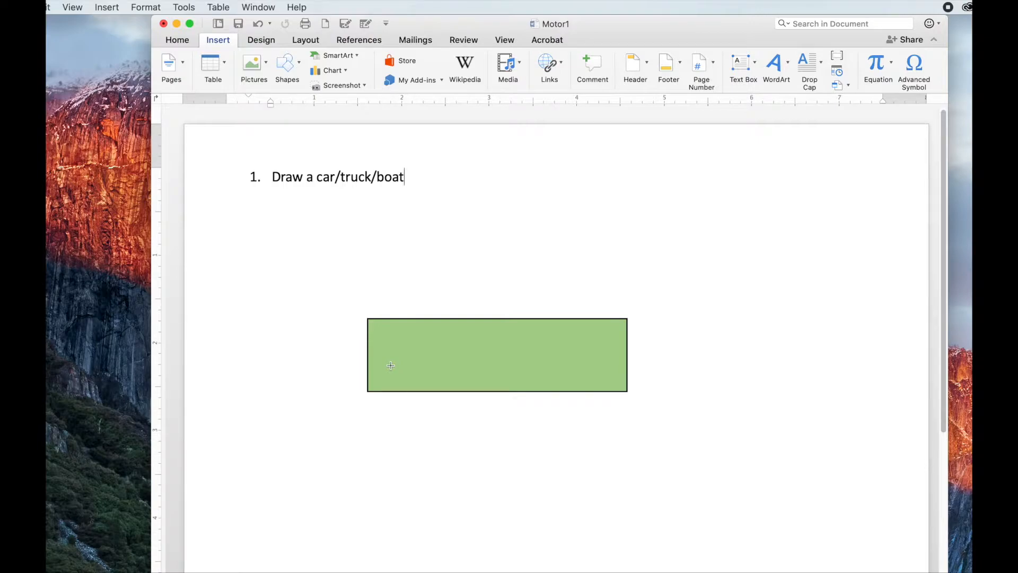
{"action": "left_click_drag", "start_coordinate": [388, 364], "coordinate": [432, 422]}
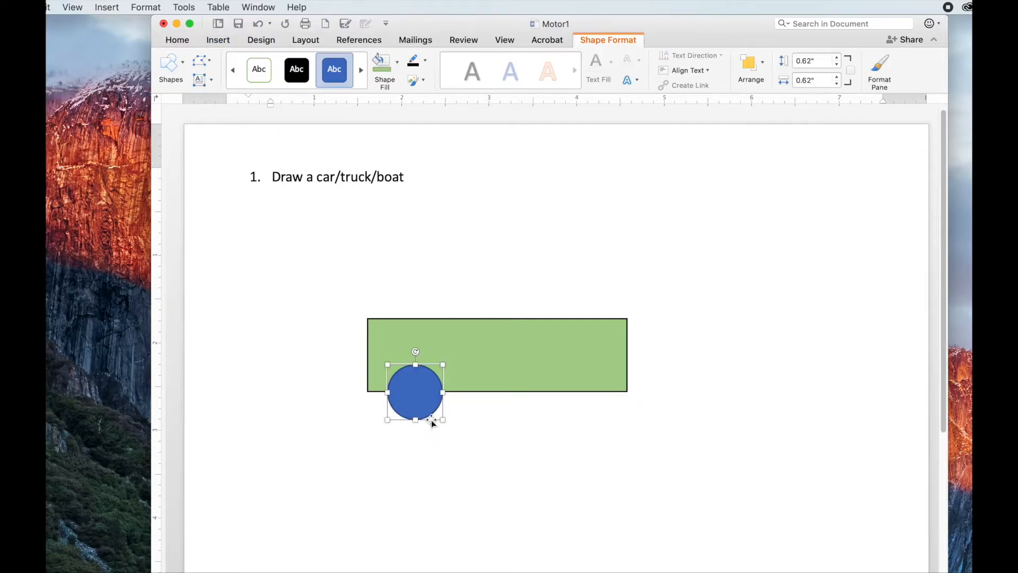
Apply the solid black preset shape style to the wheel circle
{"action": "left_click", "coordinate": [297, 76]}
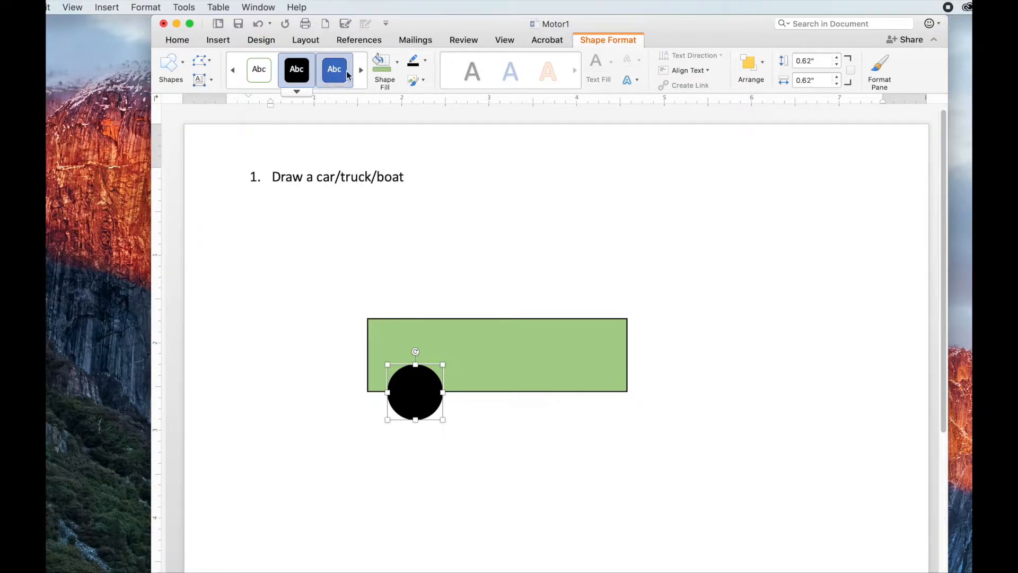
{"action": "left_click", "coordinate": [398, 63]}
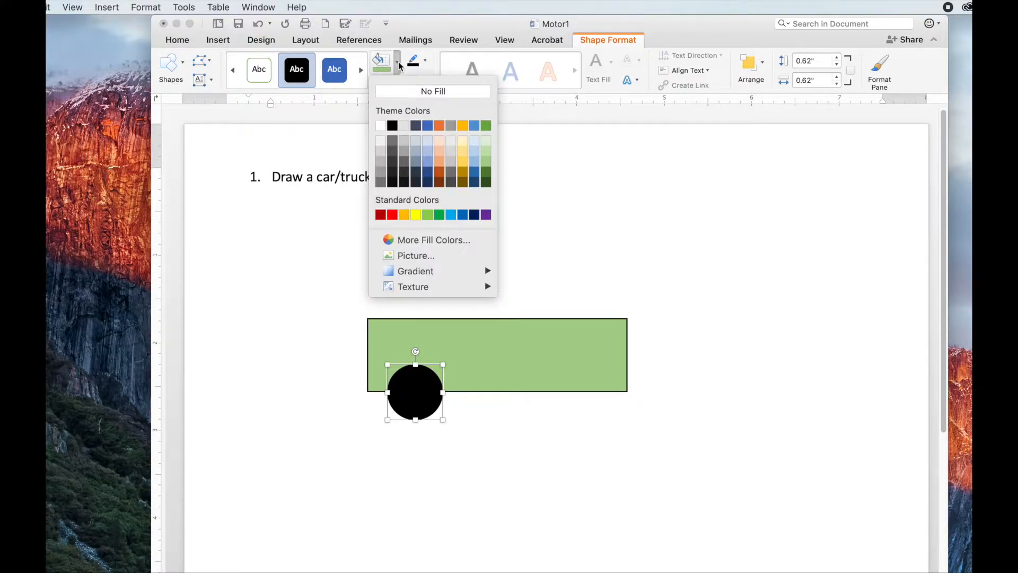
{"action": "left_click", "coordinate": [399, 64]}
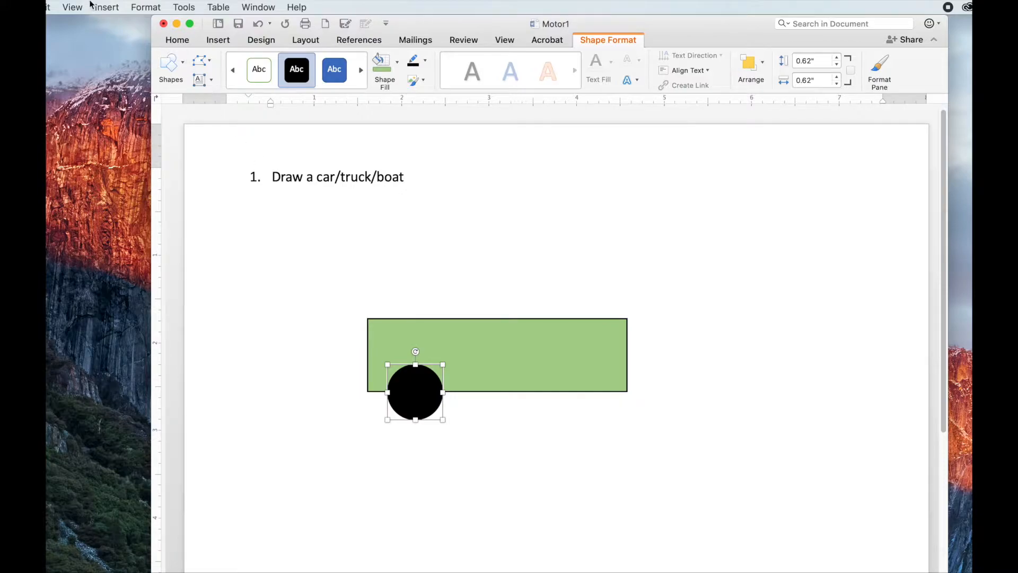
Copy the black wheel circle and paste a duplicate of it
{"action": "left_click", "coordinate": [47, 7]}
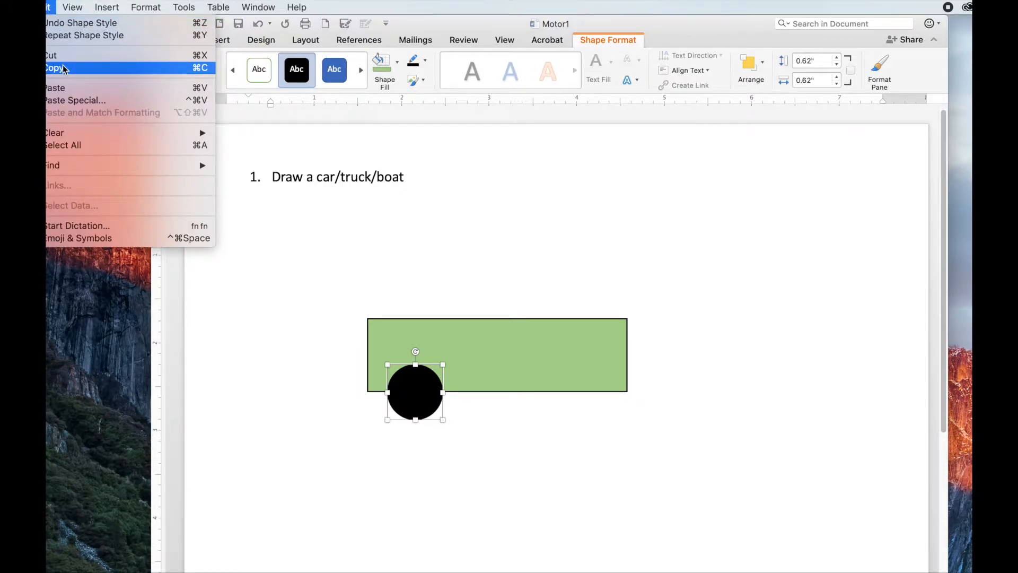
{"action": "left_click", "coordinate": [200, 71]}
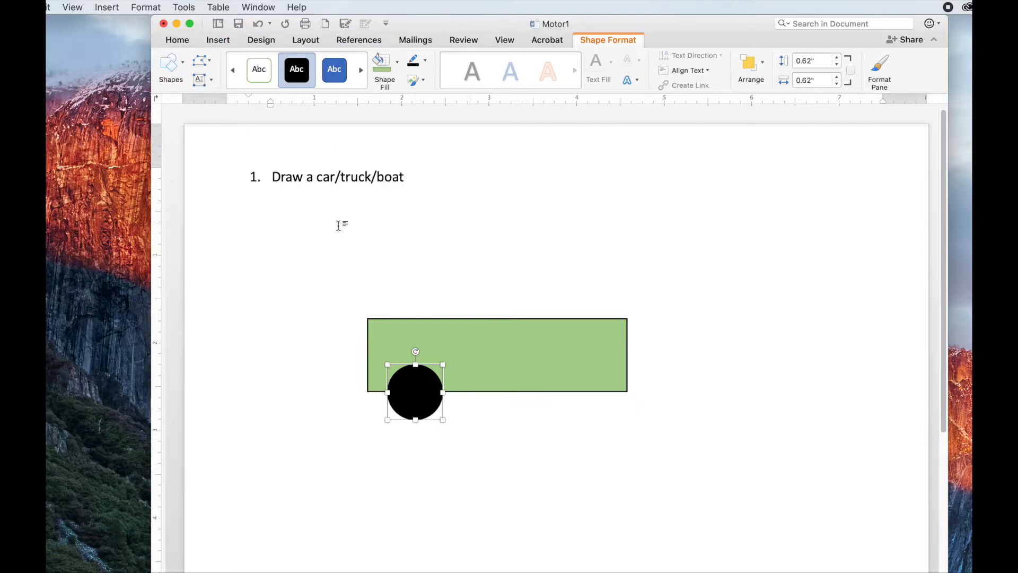
{"action": "left_click", "coordinate": [49, 8]}
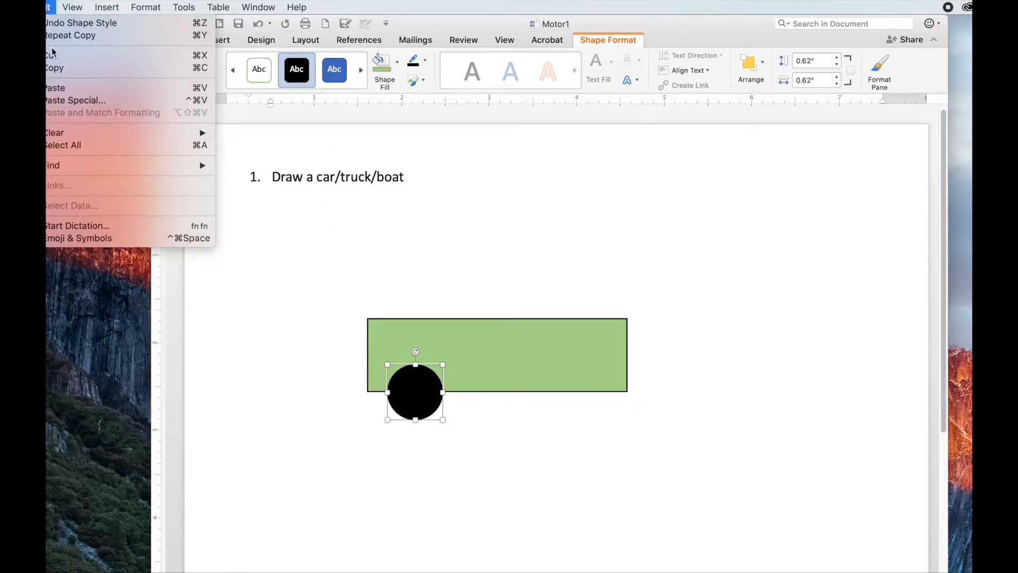
{"action": "left_click", "coordinate": [47, 6]}
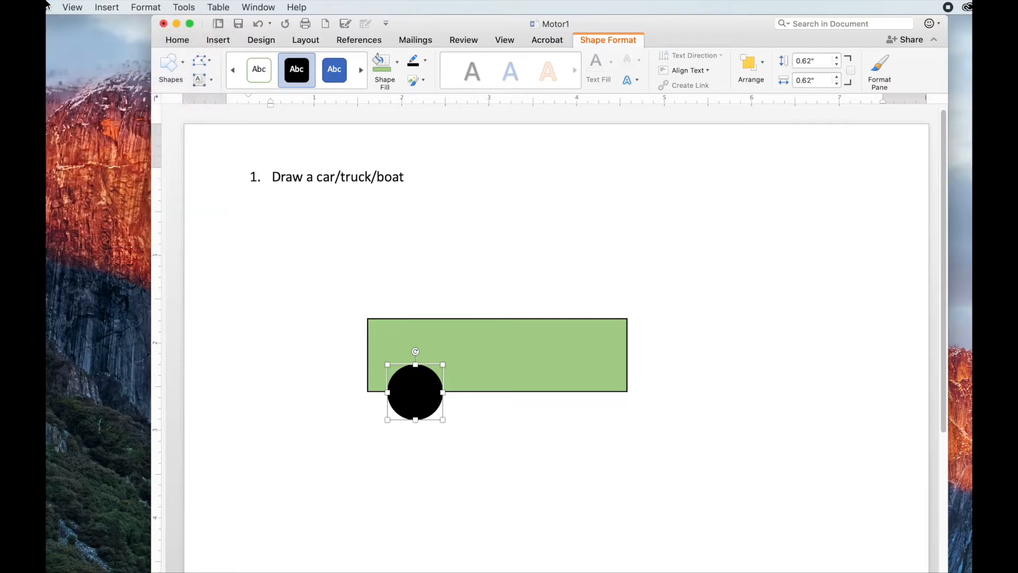
{"action": "key", "text": "super+v"}
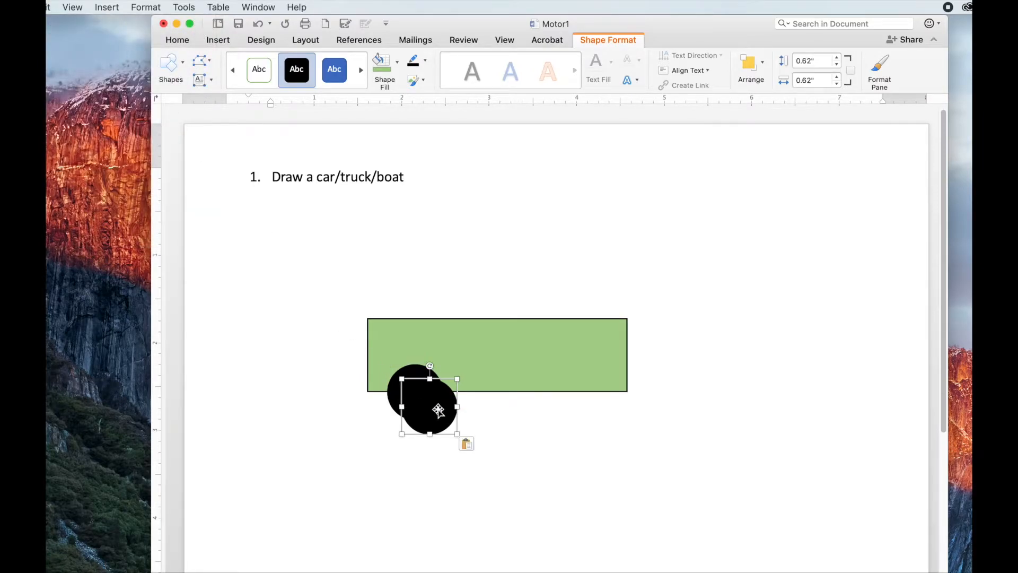
Move the duplicate wheel to the rectangle's lower edge near its right end and send it backward behind the rectangle
{"action": "left_click_drag", "start_coordinate": [438, 410], "coordinate": [577, 400]}
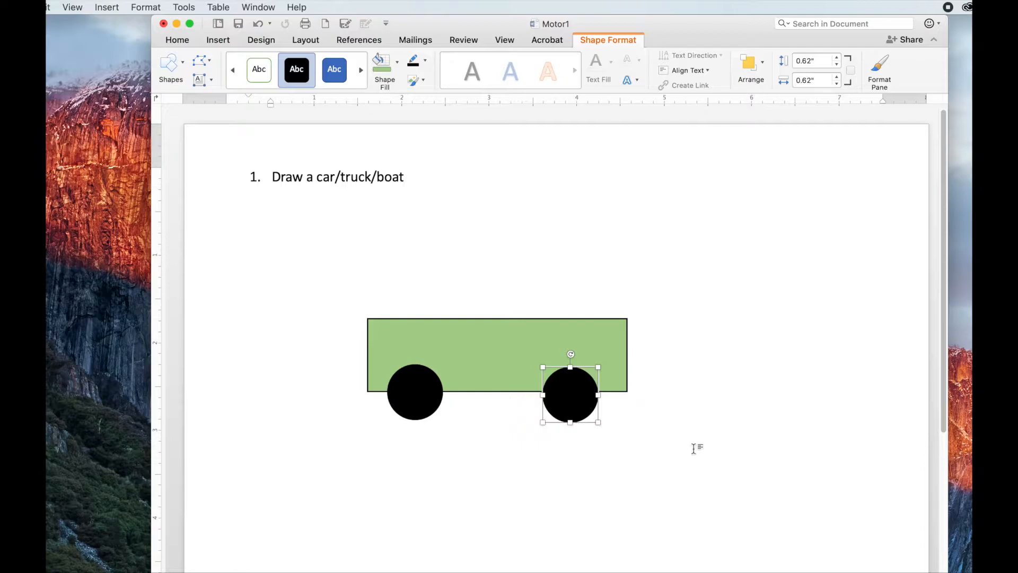
{"action": "left_click", "coordinate": [691, 395]}
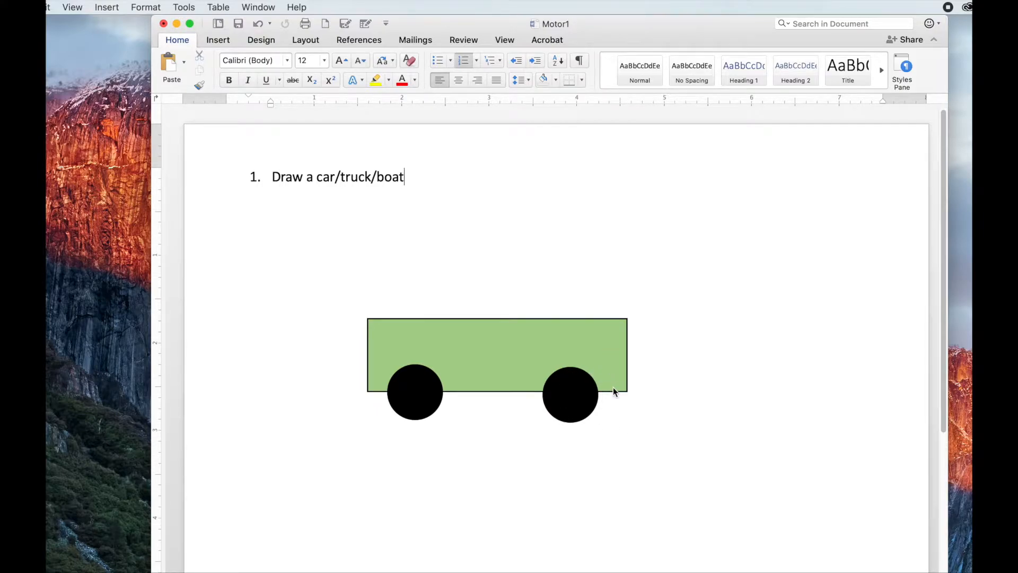
{"action": "left_click", "coordinate": [567, 393]}
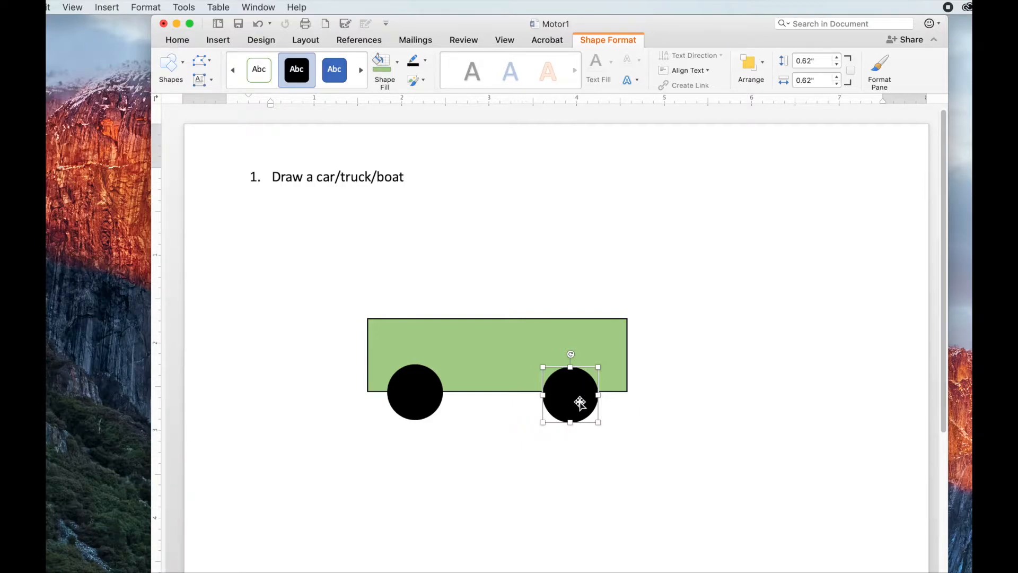
{"action": "left_click", "coordinate": [762, 63]}
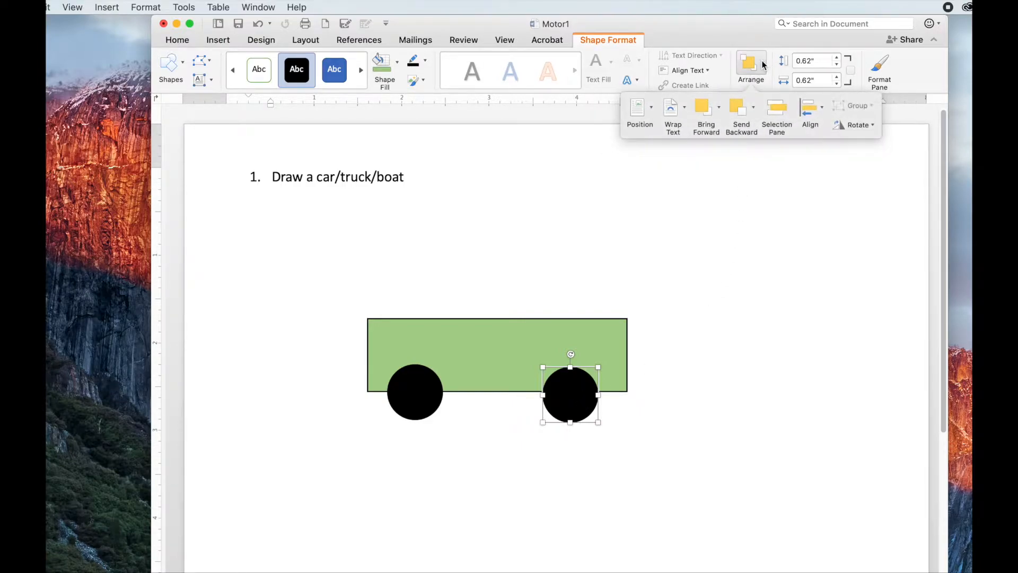
{"action": "left_click", "coordinate": [753, 107]}
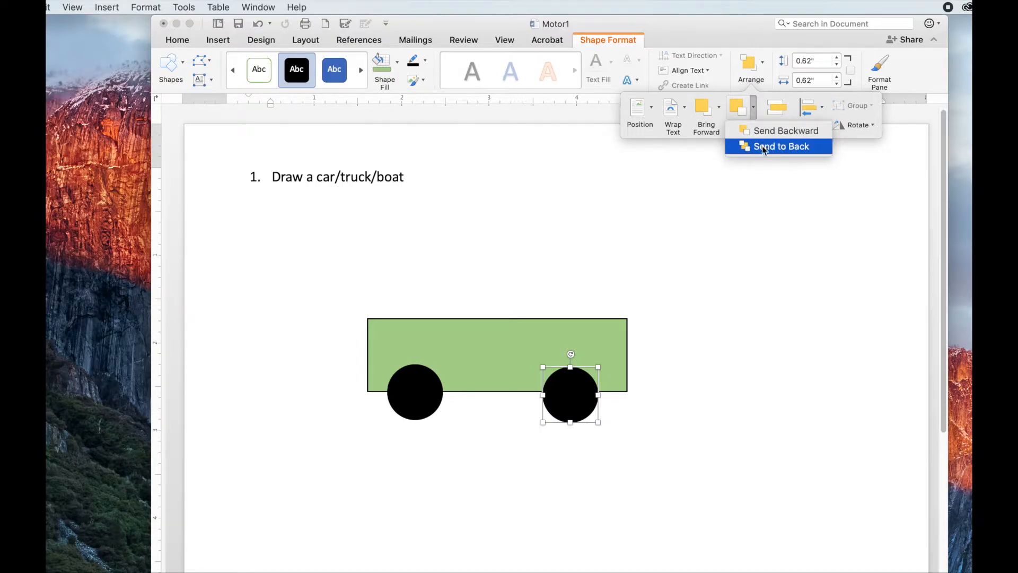
{"action": "left_click", "coordinate": [771, 131]}
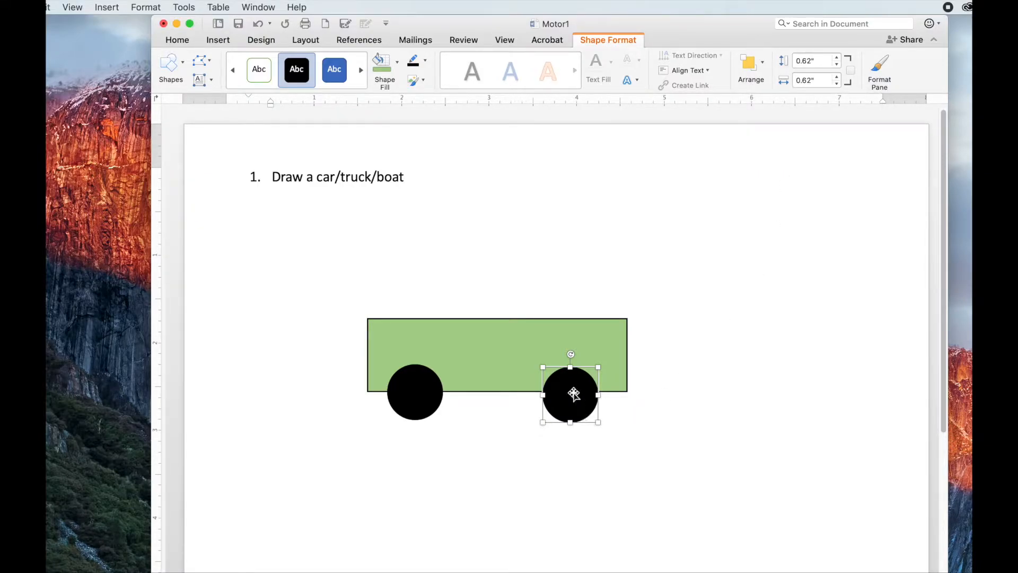
{"action": "left_click", "coordinate": [757, 68]}
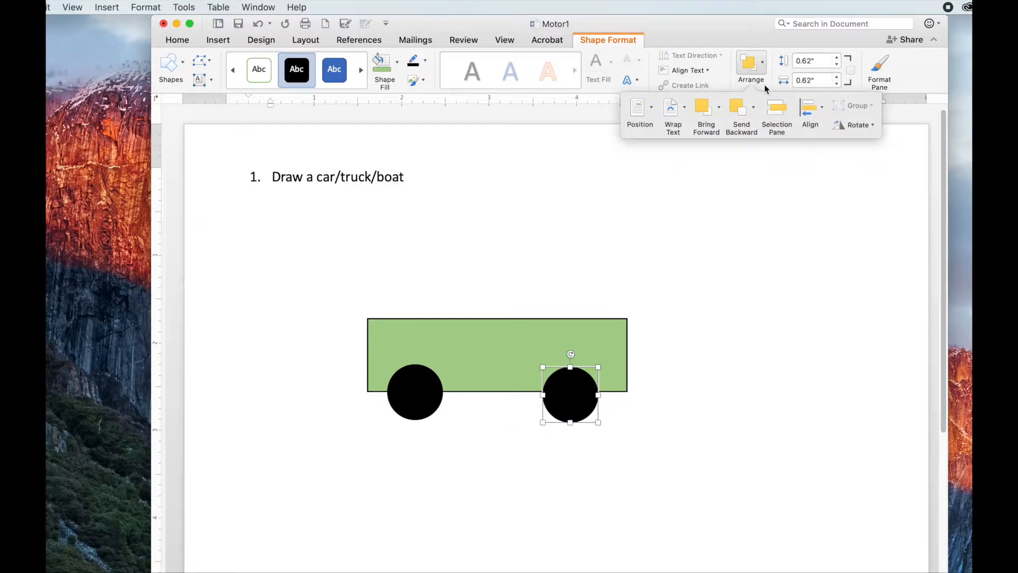
{"action": "left_click", "coordinate": [753, 110]}
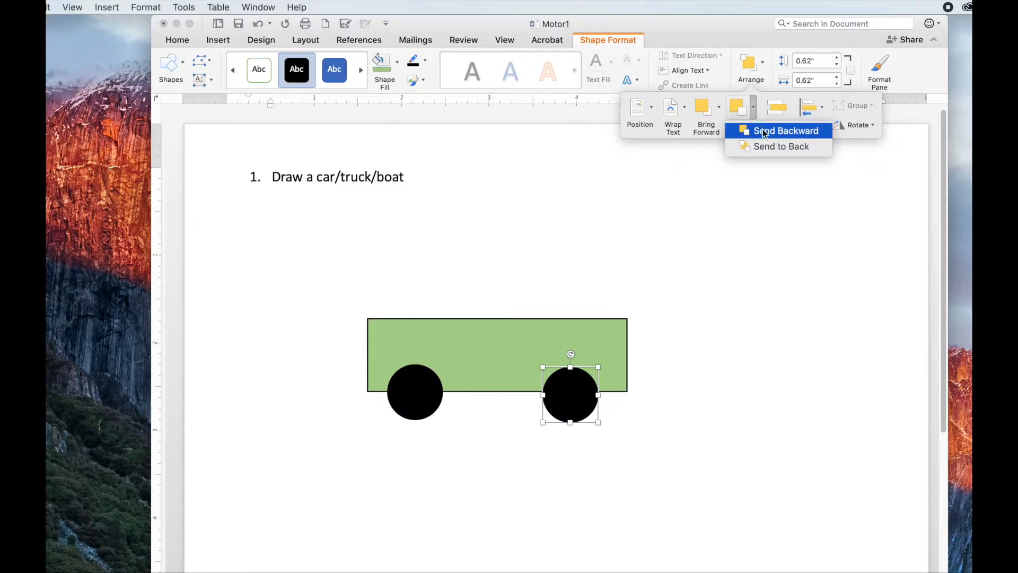
{"action": "left_click", "coordinate": [762, 131]}
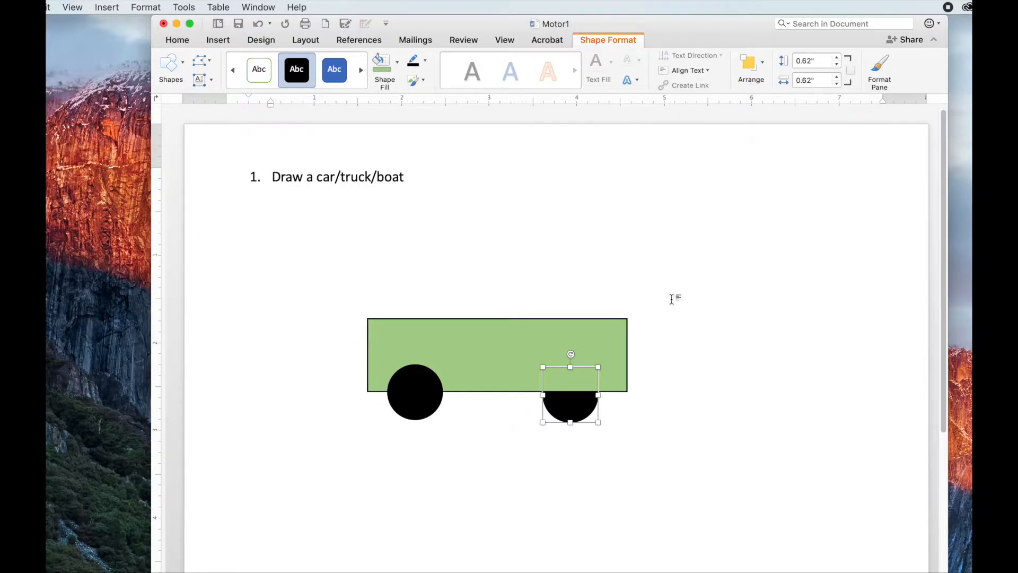
Send the left black wheel backward behind the green rectangle and deselect it
{"action": "left_click", "coordinate": [417, 391]}
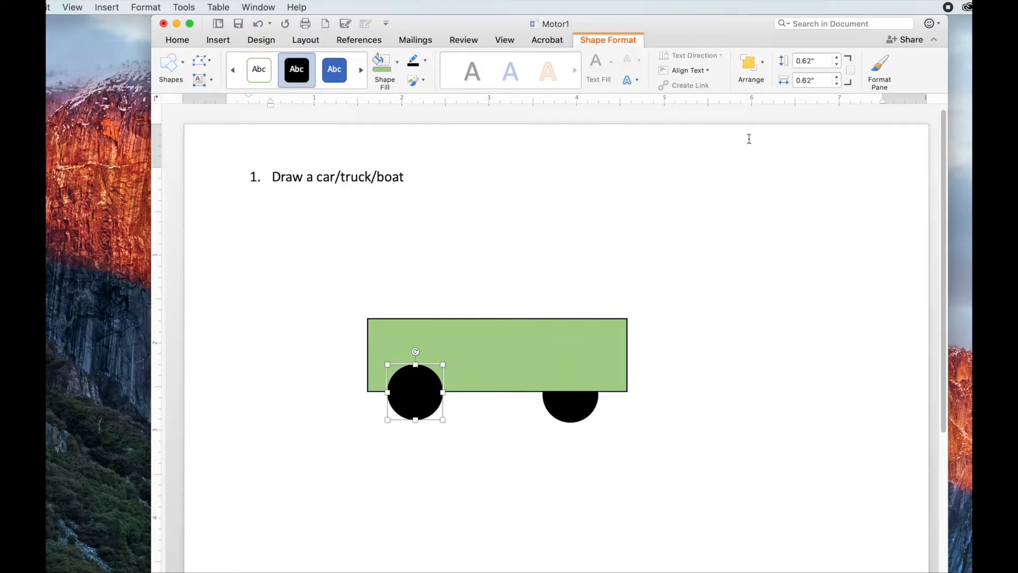
{"action": "left_click", "coordinate": [763, 67]}
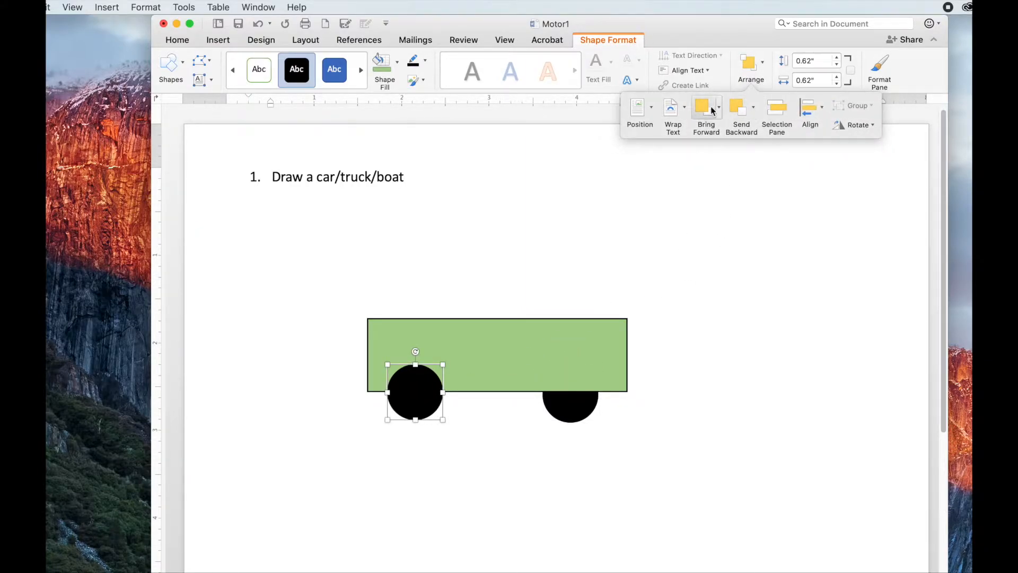
{"action": "left_click", "coordinate": [747, 113]}
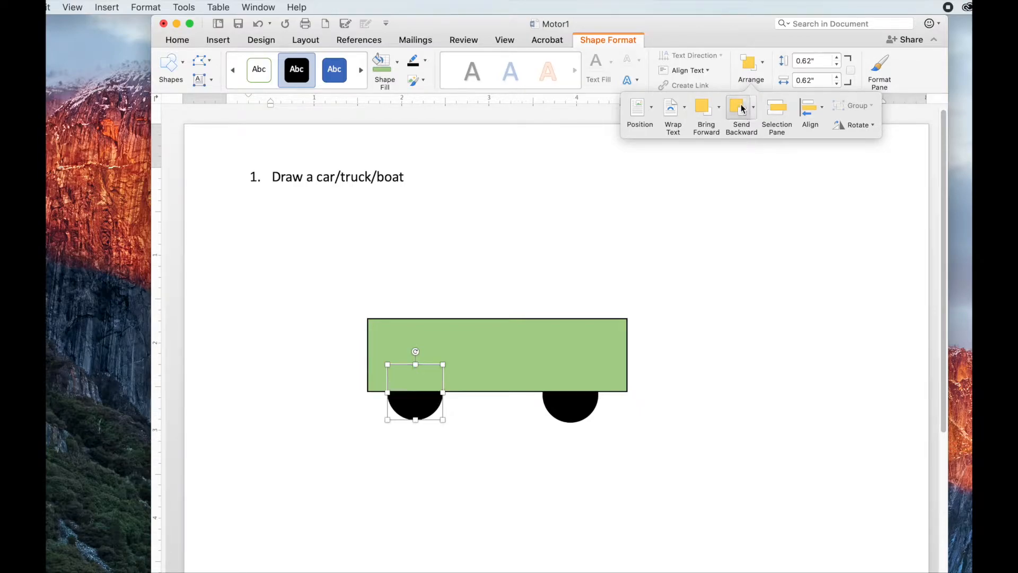
{"action": "left_click", "coordinate": [710, 337]}
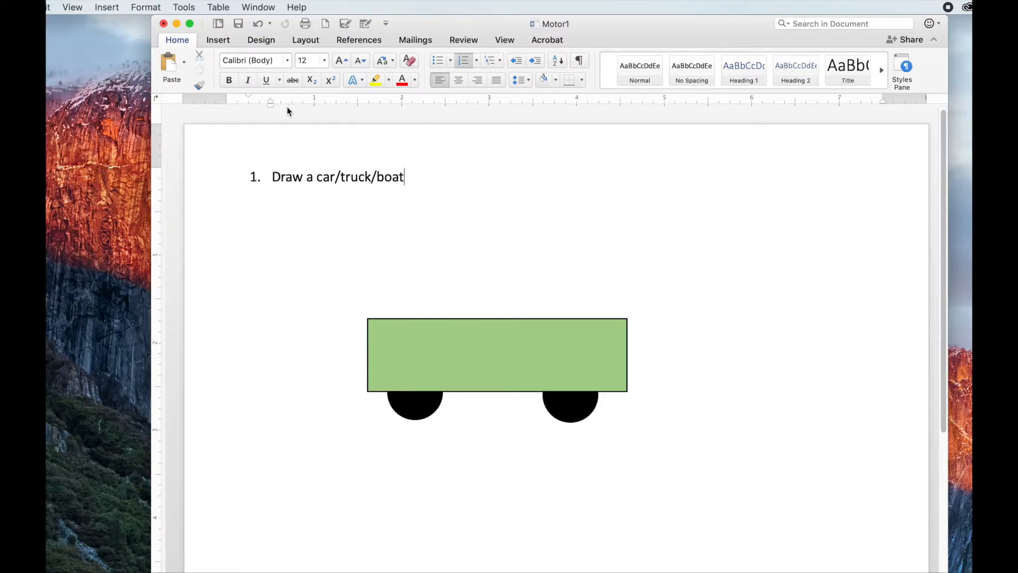
Draw a right triangle about 0.79" high and 0.61" wide just left of the green rectangle
{"action": "left_click", "coordinate": [213, 39]}
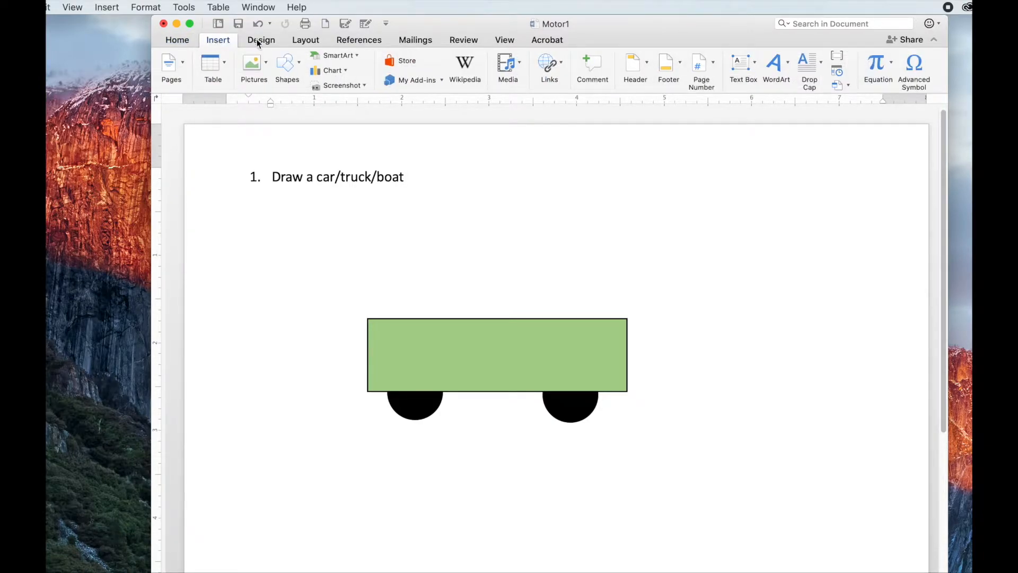
{"action": "left_click", "coordinate": [298, 67]}
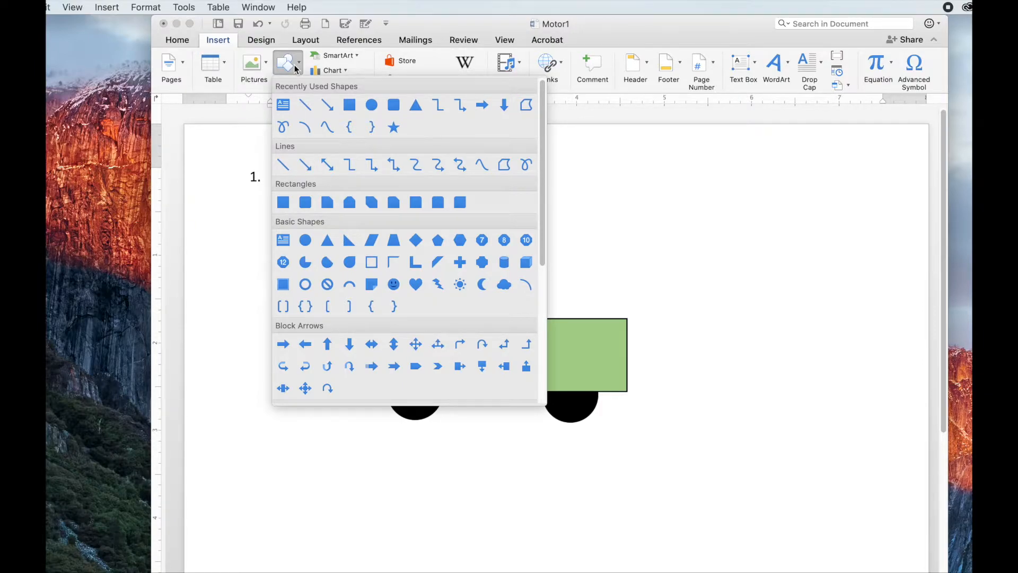
{"action": "left_click", "coordinate": [350, 244]}
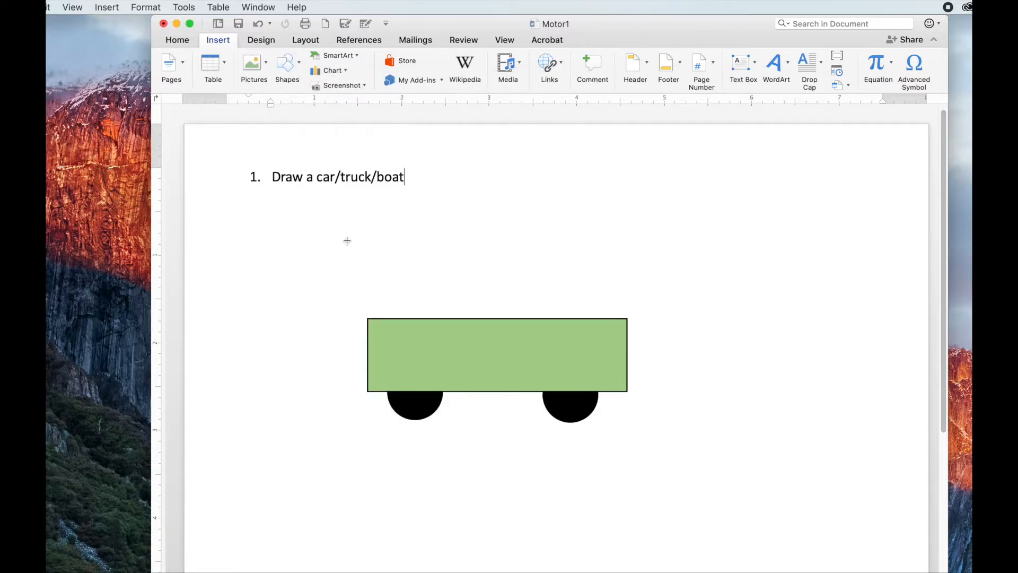
{"action": "left_click_drag", "start_coordinate": [308, 321], "coordinate": [362, 391]}
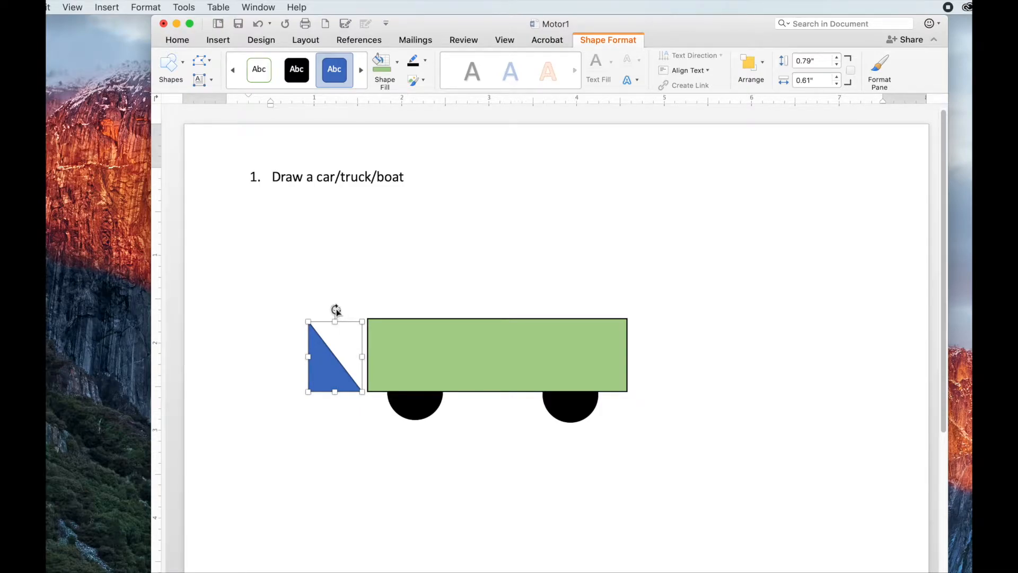
Rotate the triangle 90° counterclockwise and resize it to about 0.97" by 0.8" so its upright side meets the rectangle's left edge
{"action": "left_click_drag", "start_coordinate": [336, 310], "coordinate": [217, 354]}
{"action": "left_click_drag", "start_coordinate": [301, 382], "coordinate": [285, 391]}
{"action": "left_click_drag", "start_coordinate": [356, 367], "coordinate": [352, 360]}
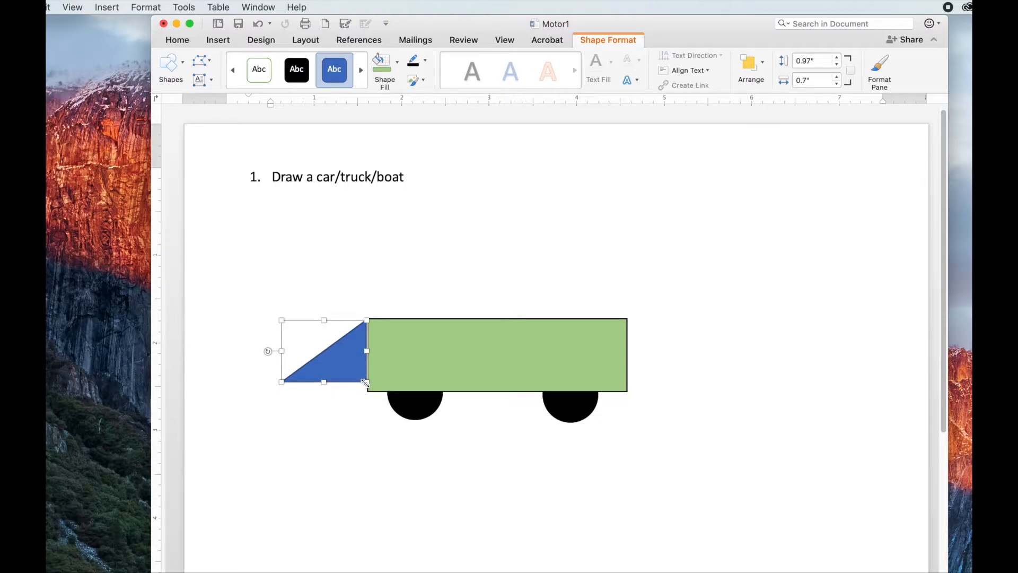
{"action": "left_click_drag", "start_coordinate": [324, 382], "coordinate": [326, 390]}
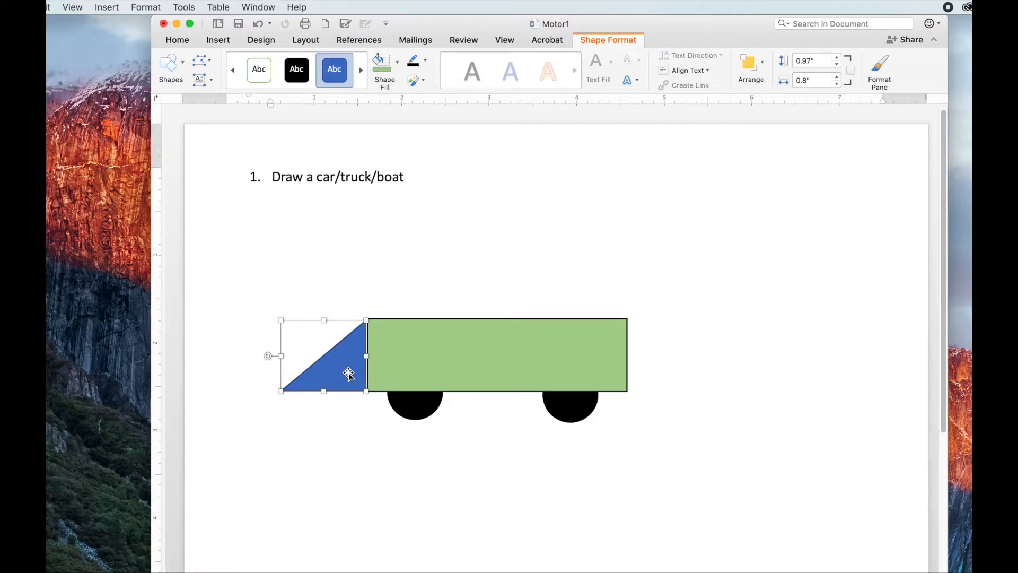
{"action": "left_click", "coordinate": [761, 64]}
{"action": "left_click", "coordinate": [871, 126]}
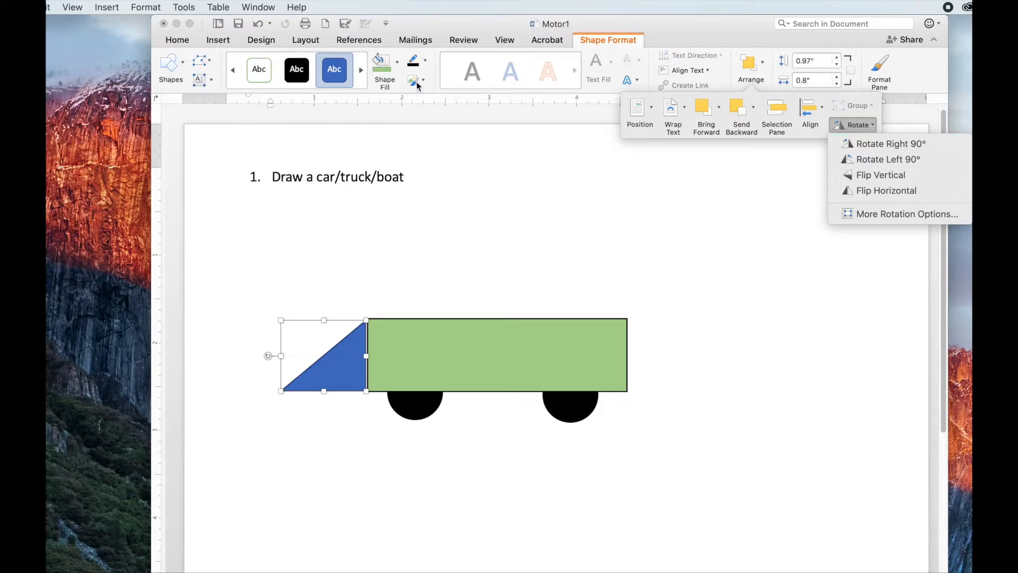
Fill the triangle at the front of the vehicle with dark green
{"action": "left_click", "coordinate": [396, 63]}
{"action": "left_click", "coordinate": [397, 63]}
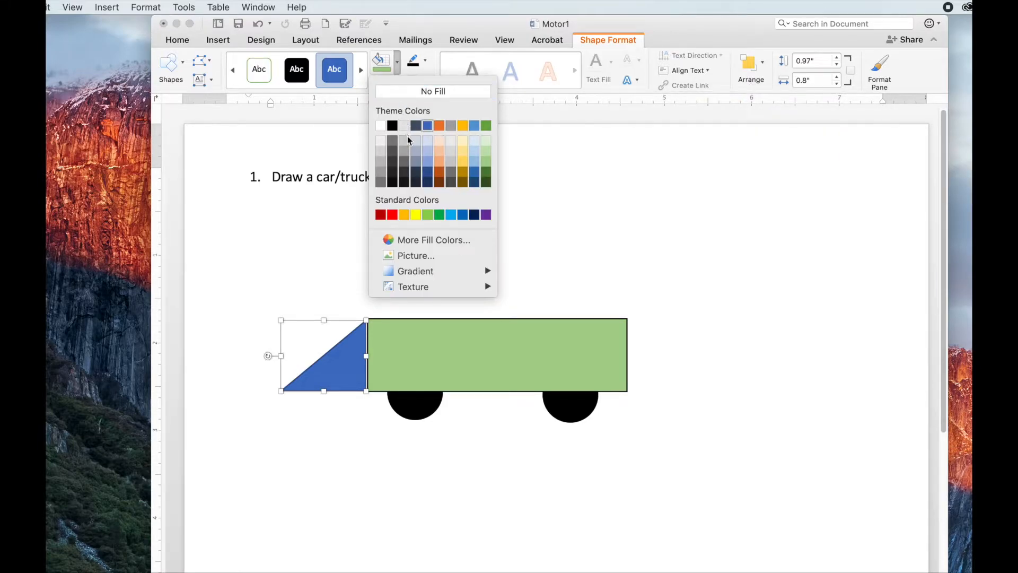
{"action": "left_click", "coordinate": [486, 172]}
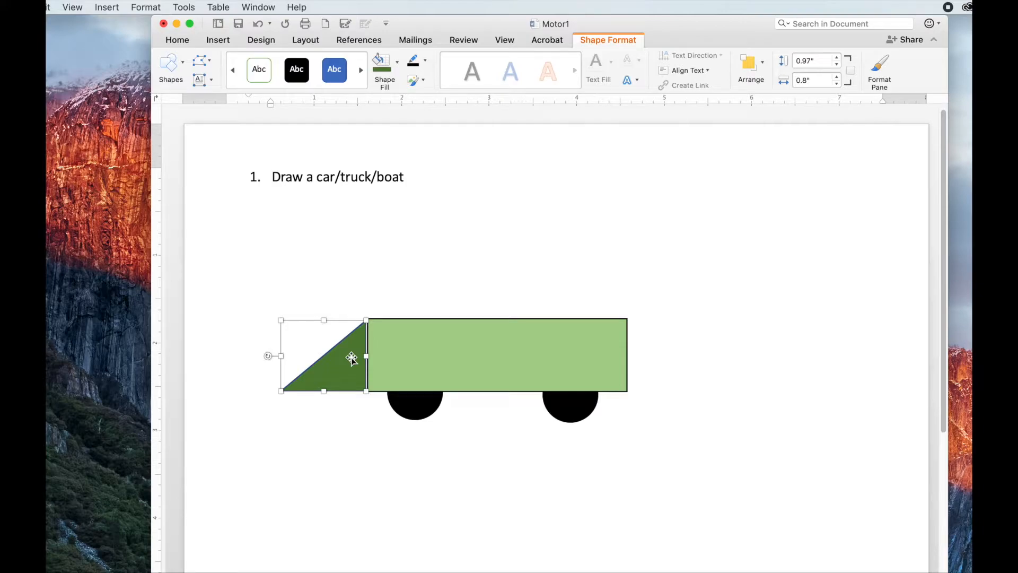
Nudge the triangle up and right until it sits flush against the rectangle's left edge, then deselect it
{"action": "key", "text": "Up"}
{"action": "key", "text": "Up"}
{"action": "key", "text": "Up"}
{"action": "key", "text": "Up"}
{"action": "key", "text": "Up"}
{"action": "key", "text": "Up"}
{"action": "key", "text": "Down"}
{"action": "key", "text": "Down"}
{"action": "key", "text": "Down"}
{"action": "key", "text": "Right"}
{"action": "key", "text": "Right"}
{"action": "key", "text": "Right"}
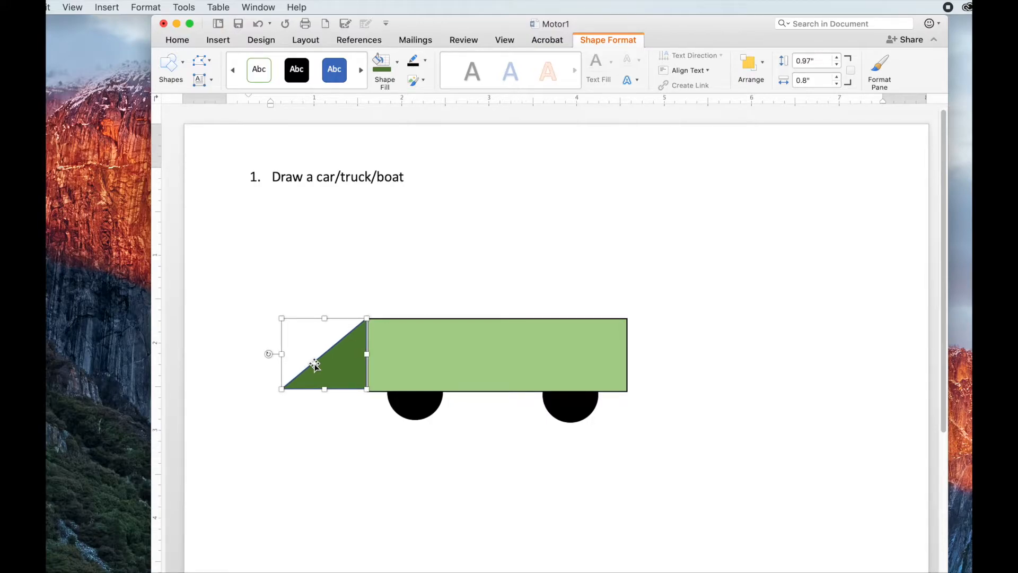
{"action": "key", "text": "Down"}
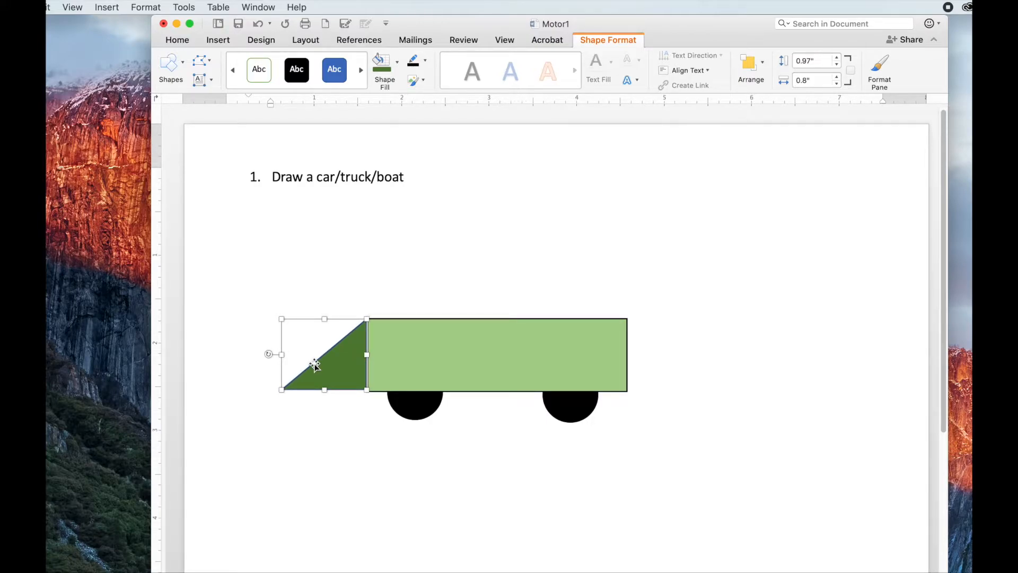
{"action": "left_click", "coordinate": [335, 283]}
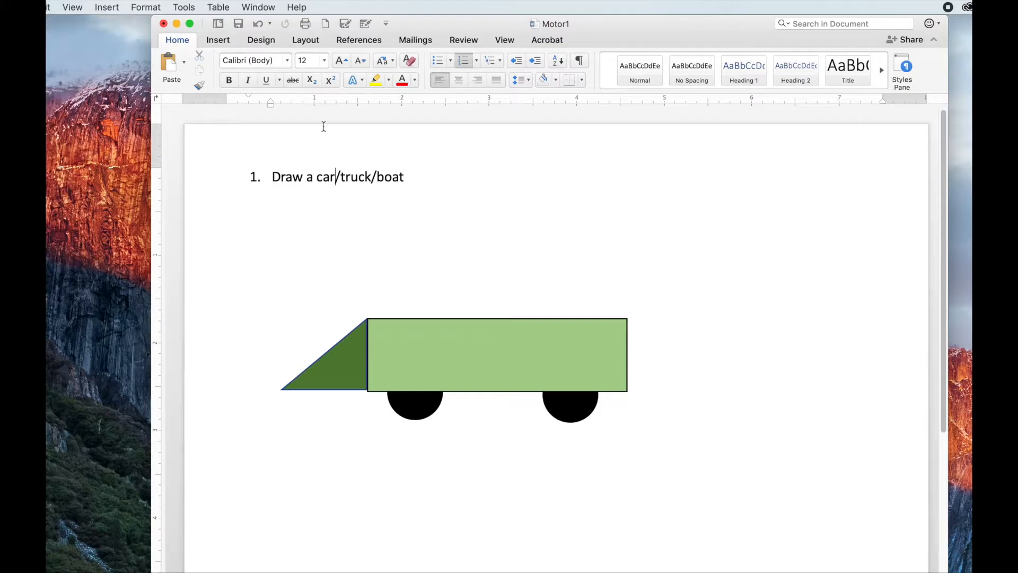
Draw a trapezoid about 0.59" high and 1.9" wide centred on the rectangle's upper edge as the cabin
{"action": "left_click", "coordinate": [212, 39]}
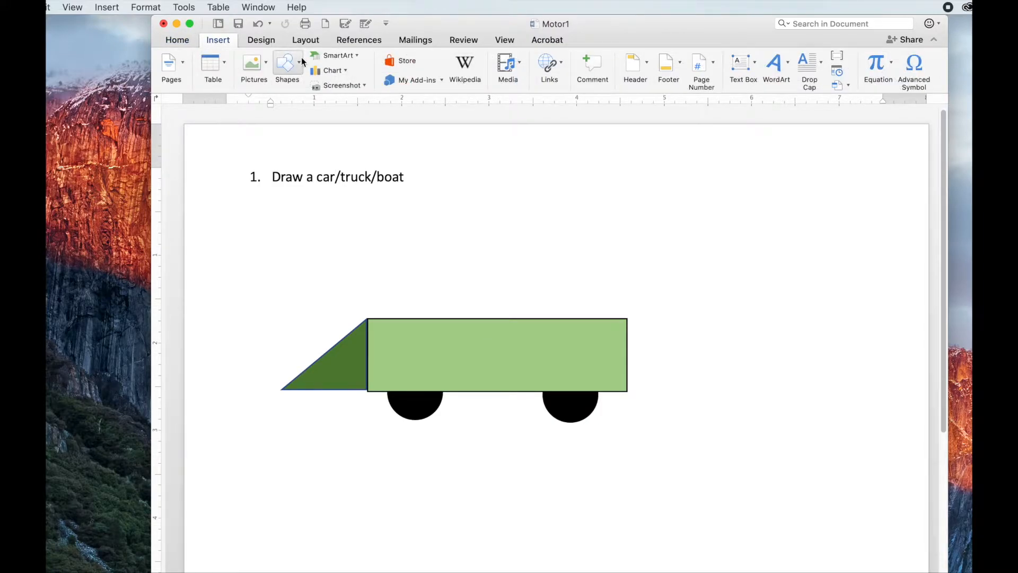
{"action": "left_click", "coordinate": [300, 62]}
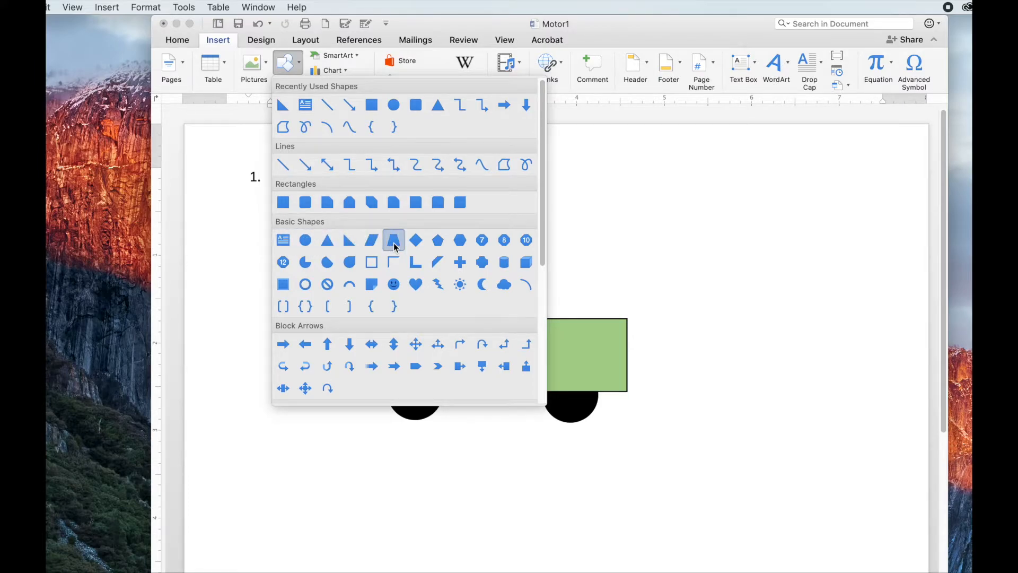
{"action": "left_click", "coordinate": [395, 246]}
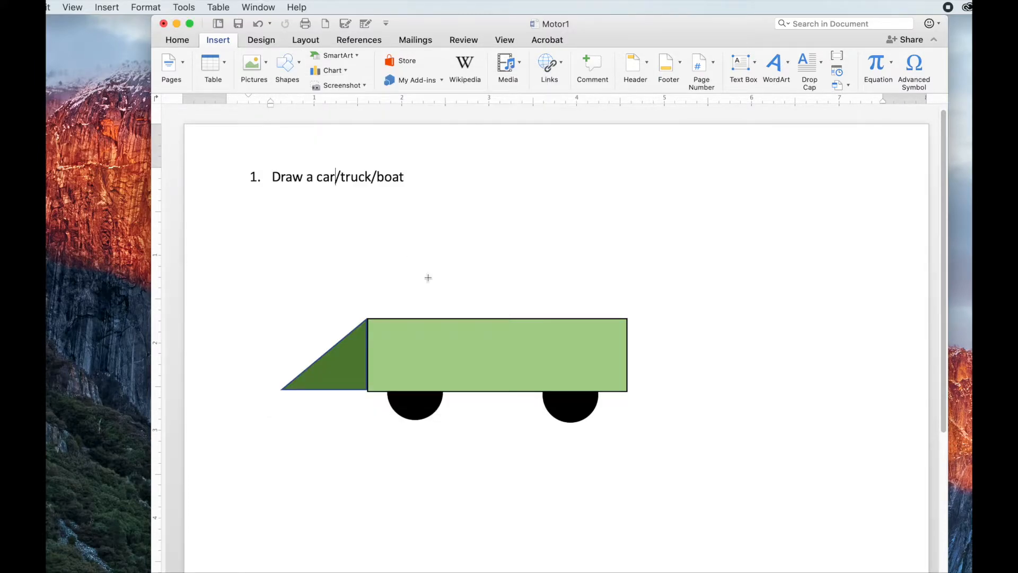
{"action": "left_click_drag", "start_coordinate": [431, 269], "coordinate": [572, 320]}
{"action": "left_click_drag", "start_coordinate": [429, 294], "coordinate": [412, 293]}
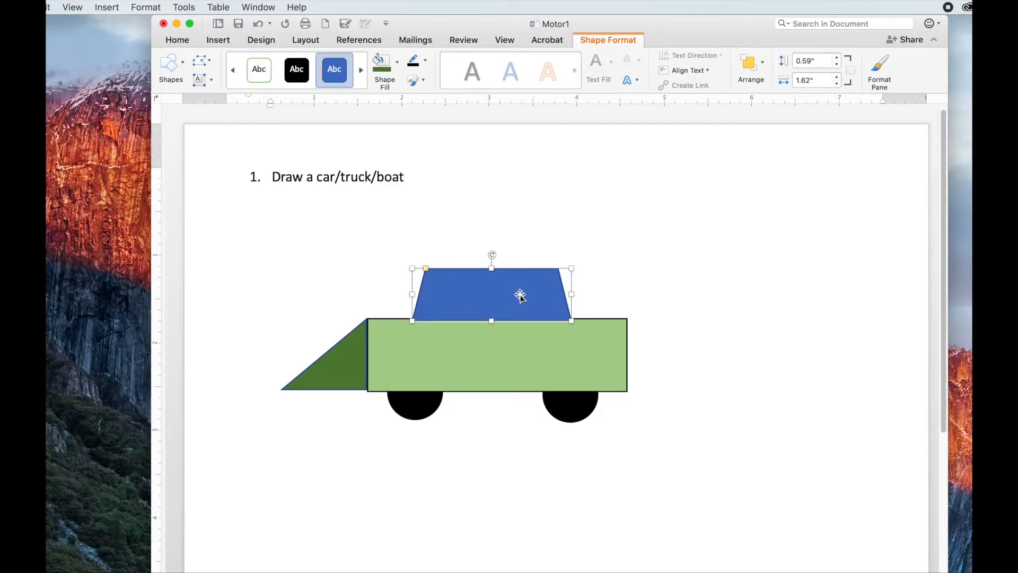
{"action": "left_click_drag", "start_coordinate": [572, 294], "coordinate": [580, 295]}
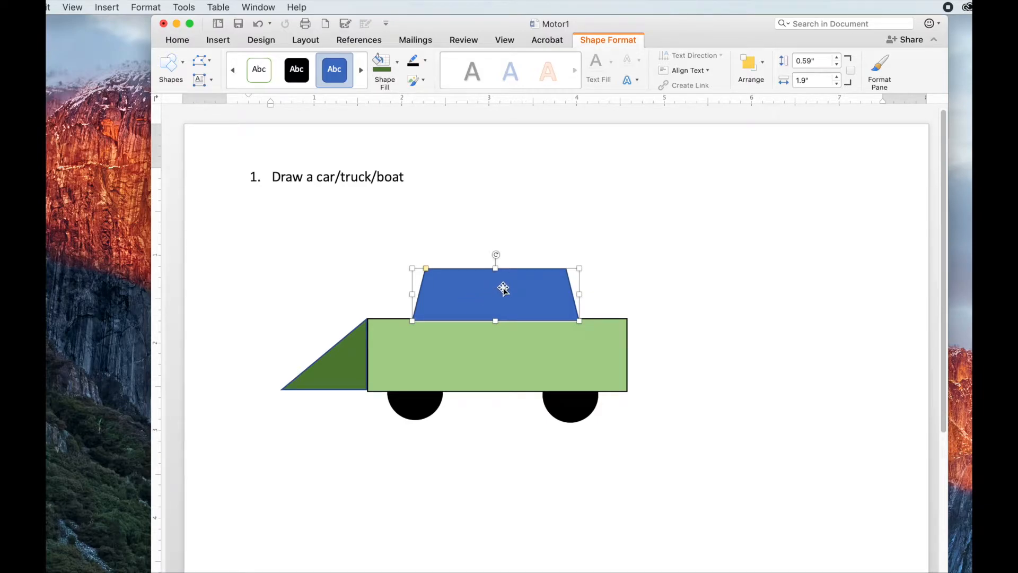
Fill the trapezoid cabin with gray and deselect it
{"action": "left_click", "coordinate": [398, 66]}
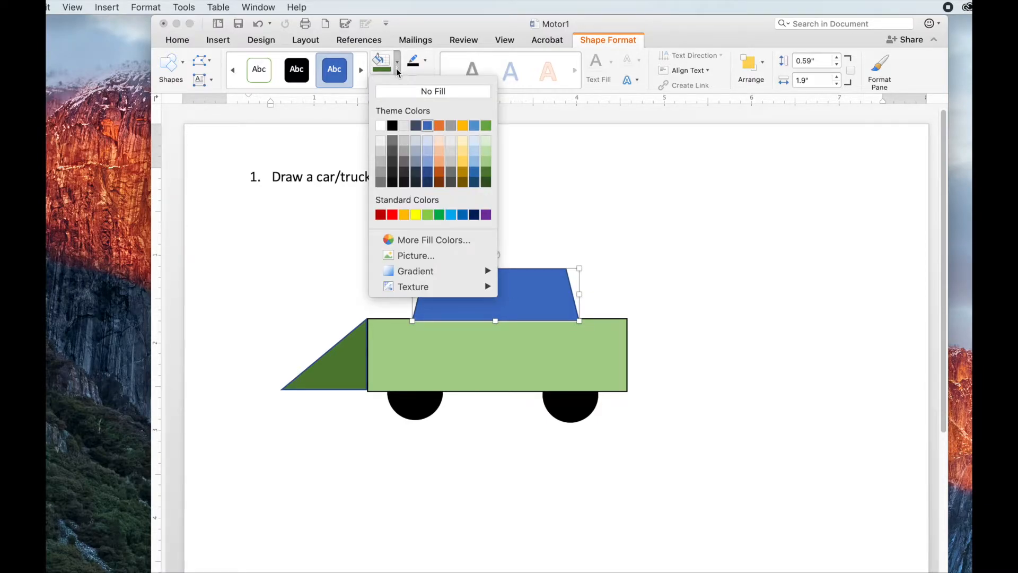
{"action": "left_click", "coordinate": [405, 148]}
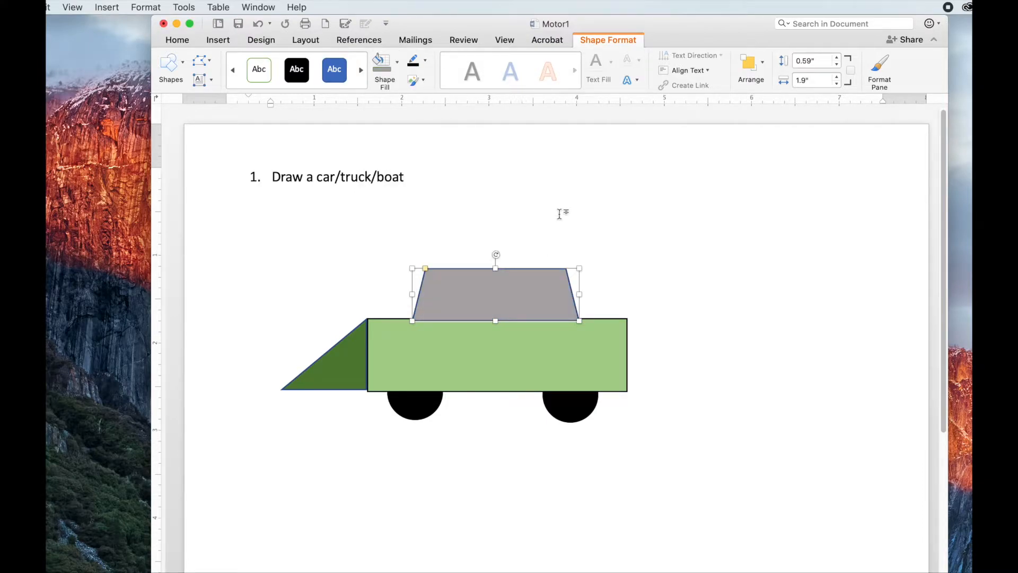
{"action": "left_click", "coordinate": [497, 217]}
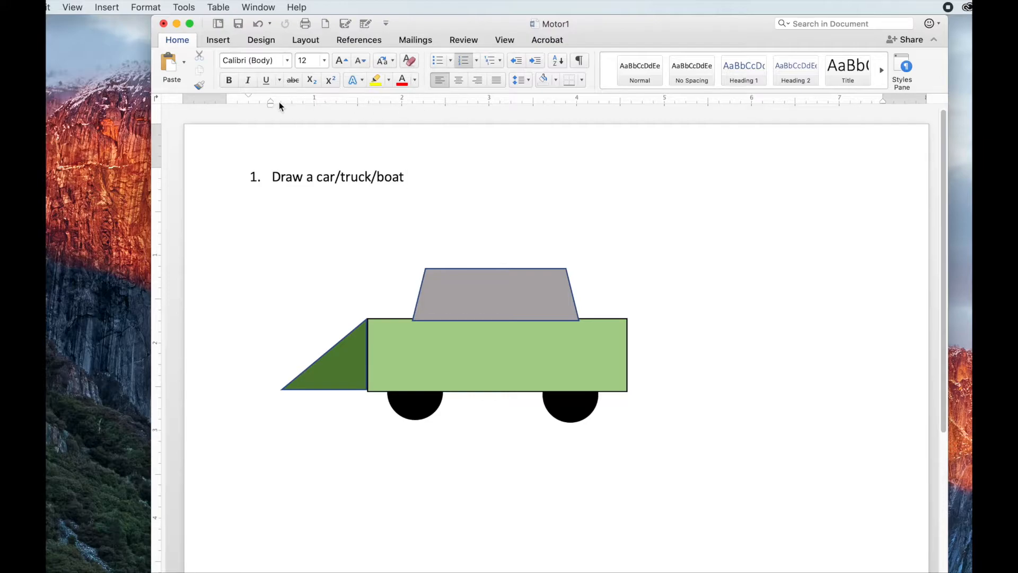
Draw a rectangle about 0.62" high and 0.68" wide on the vehicle's light green body as a door
{"action": "left_click", "coordinate": [211, 40]}
{"action": "left_click", "coordinate": [296, 64]}
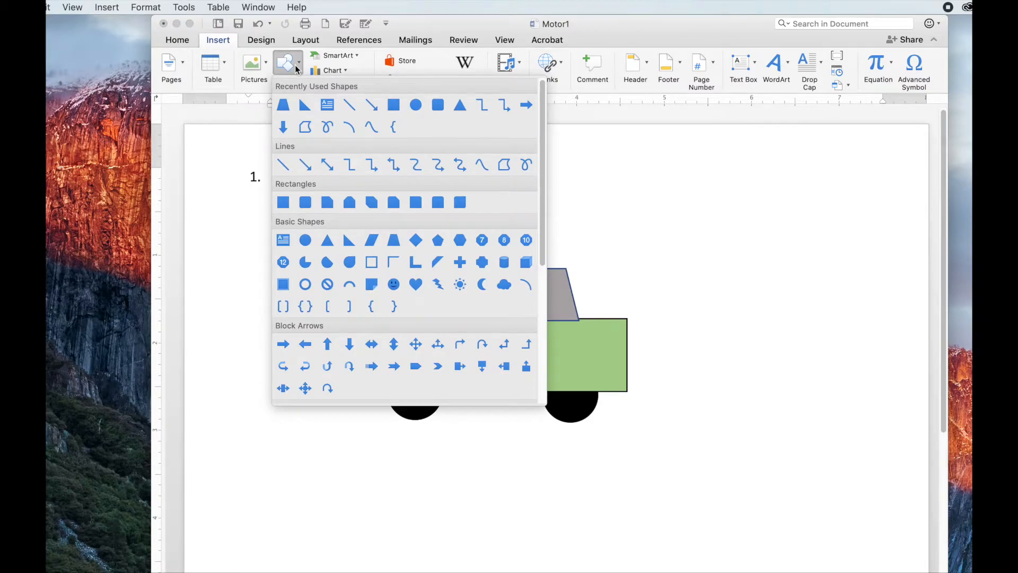
{"action": "left_click", "coordinate": [283, 204]}
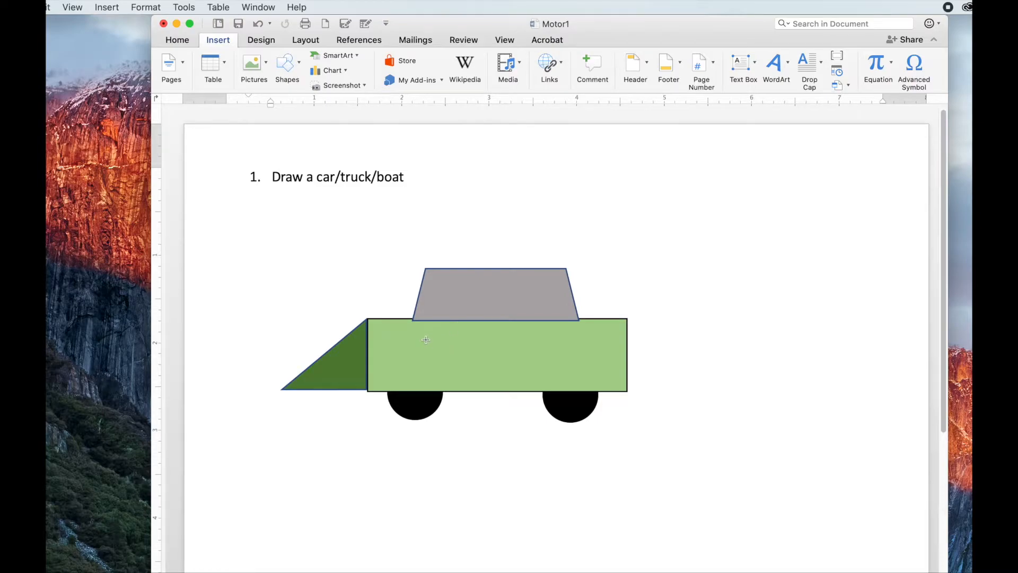
{"action": "left_click_drag", "start_coordinate": [428, 331], "coordinate": [488, 384]}
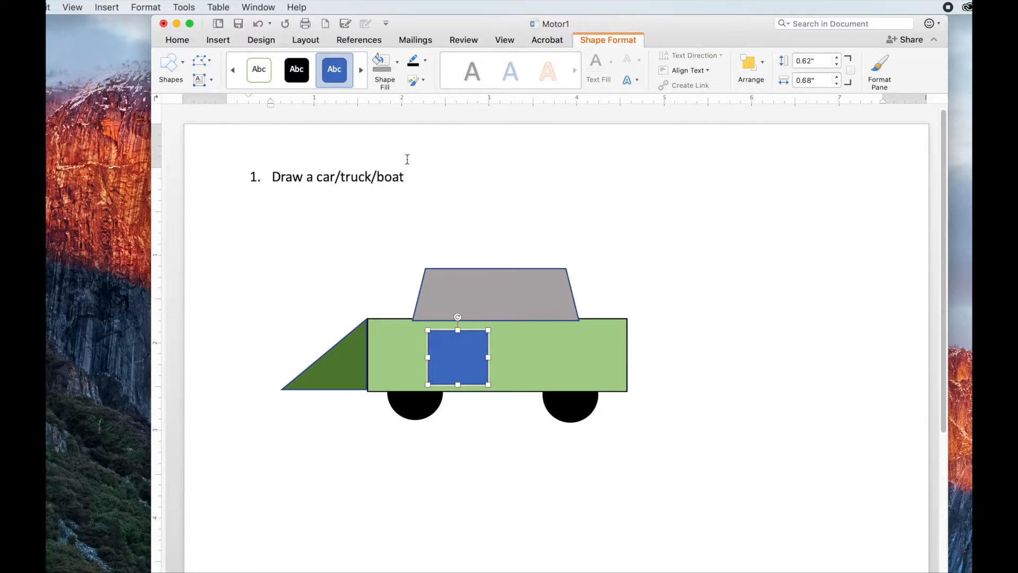
Fill the door rectangle with the same dark green as the front triangle
{"action": "left_click", "coordinate": [397, 63]}
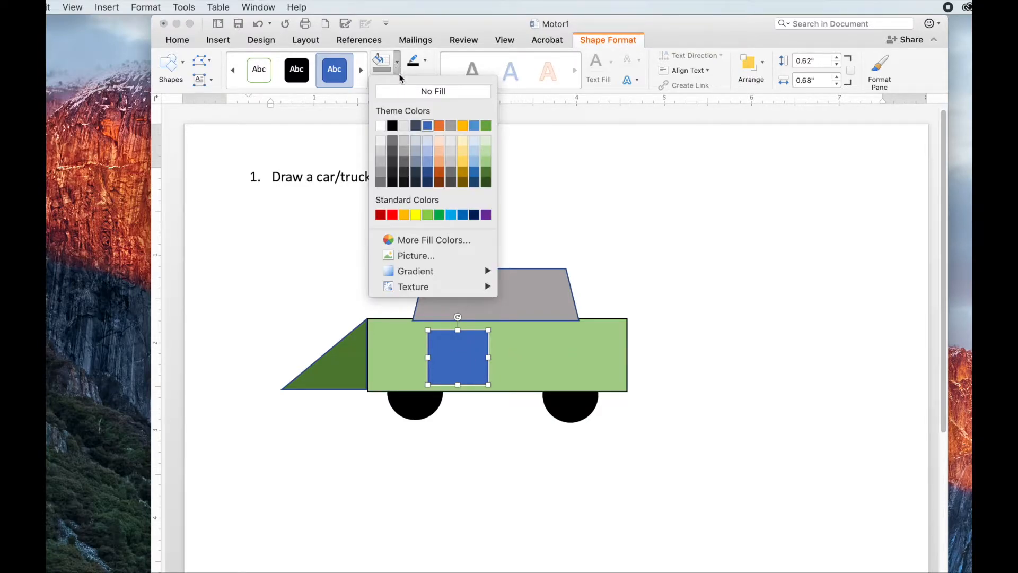
{"action": "left_click", "coordinate": [438, 168]}
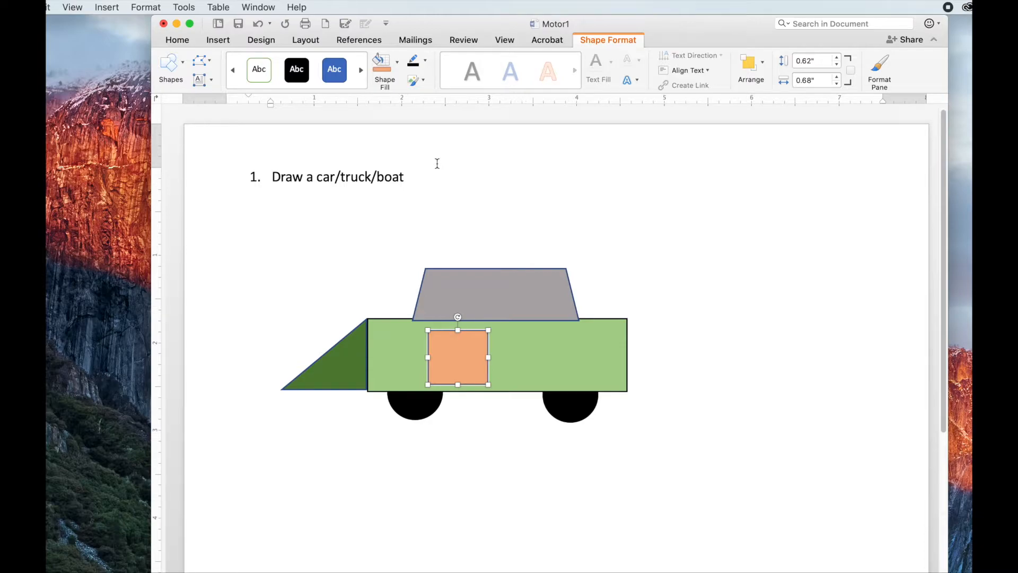
{"action": "left_click", "coordinate": [398, 62]}
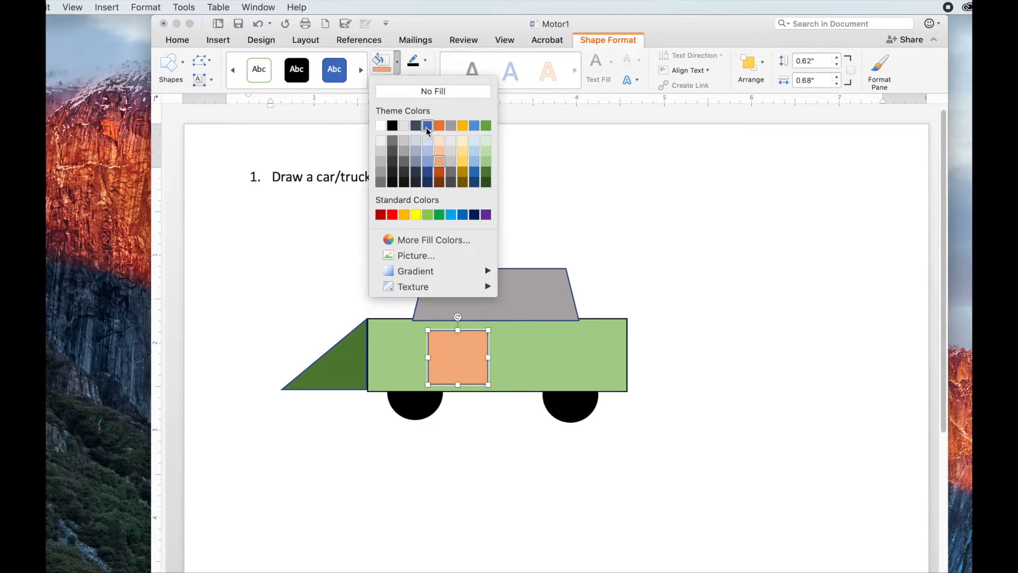
{"action": "left_click", "coordinate": [486, 172]}
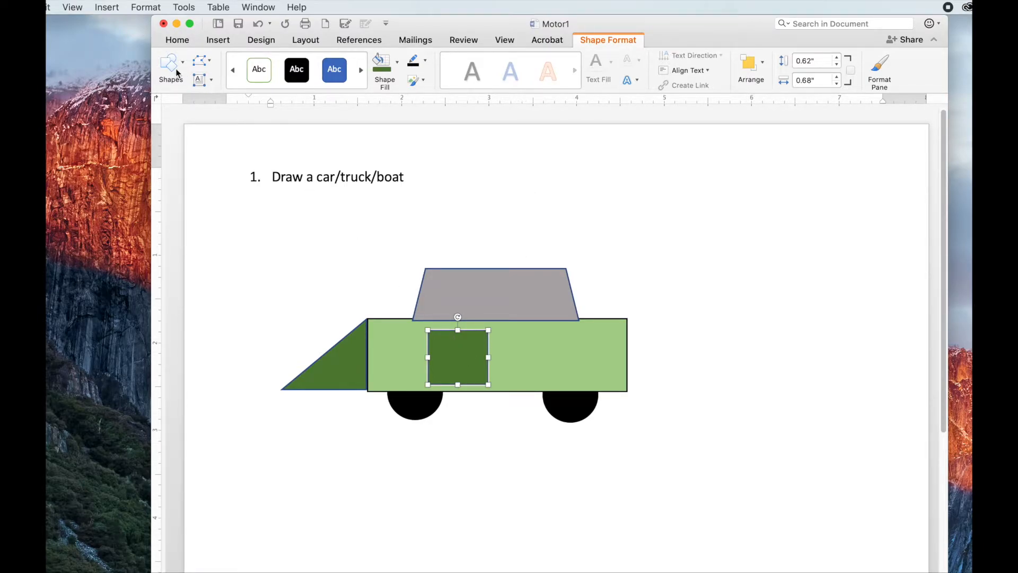
Duplicate the dark green door and align the copy just to the right of the original on the vehicle's body
{"action": "left_click", "coordinate": [49, 7]}
{"action": "left_click", "coordinate": [48, 7]}
{"action": "key", "text": "super+v"}
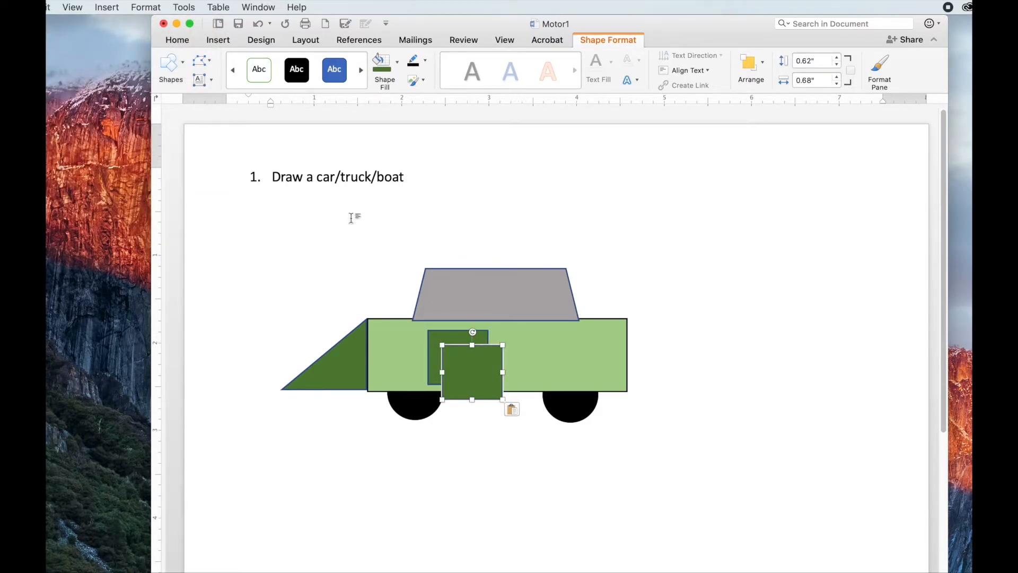
{"action": "left_click_drag", "start_coordinate": [463, 363], "coordinate": [517, 360]}
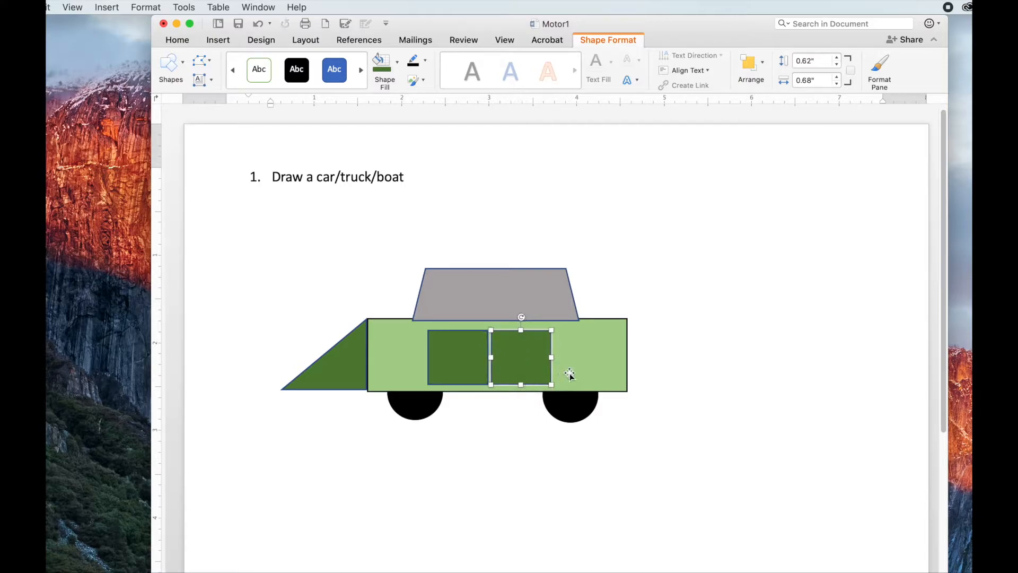
{"action": "left_click", "coordinate": [595, 368]}
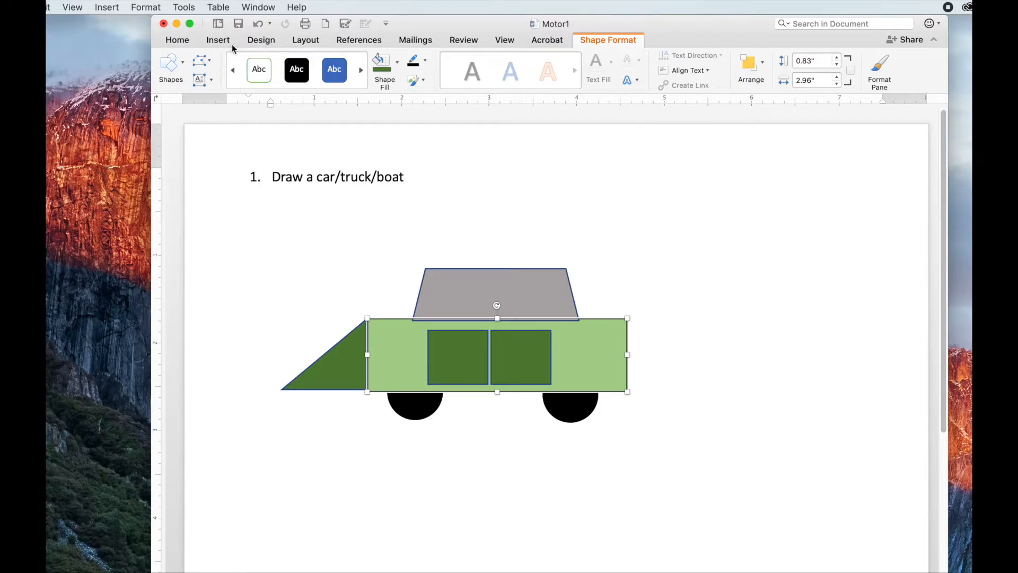
Draw a closed freeform window about 0.36" high and 1.49" wide inside the gray cabin, following its sloped sides
{"action": "left_click", "coordinate": [215, 39]}
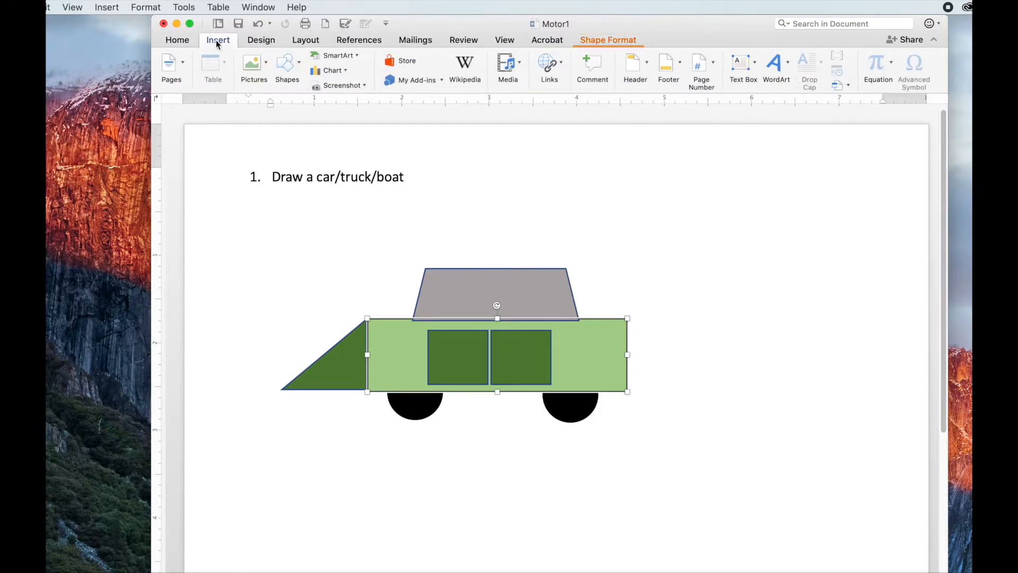
{"action": "left_click", "coordinate": [290, 60]}
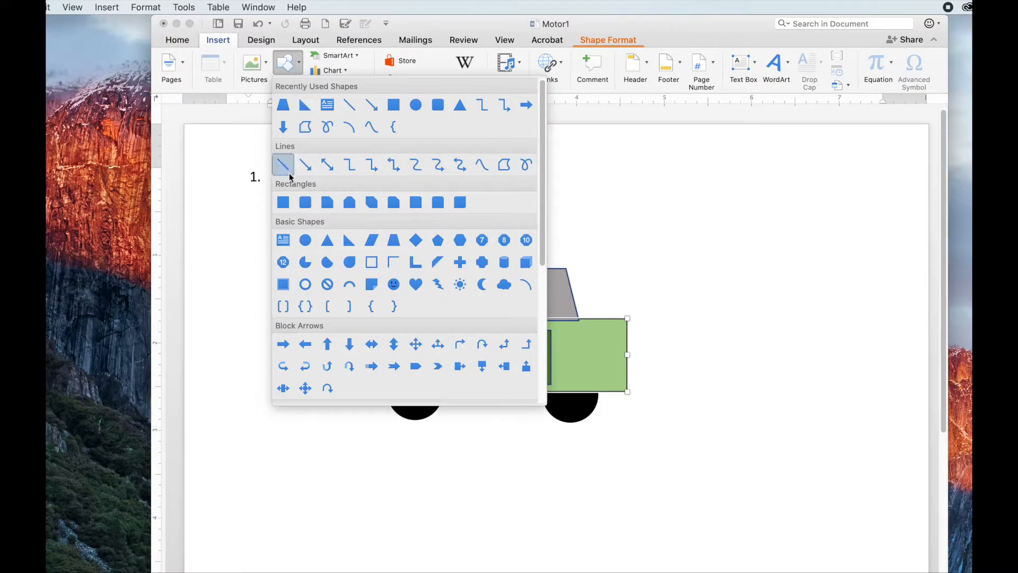
{"action": "left_click", "coordinate": [504, 165]}
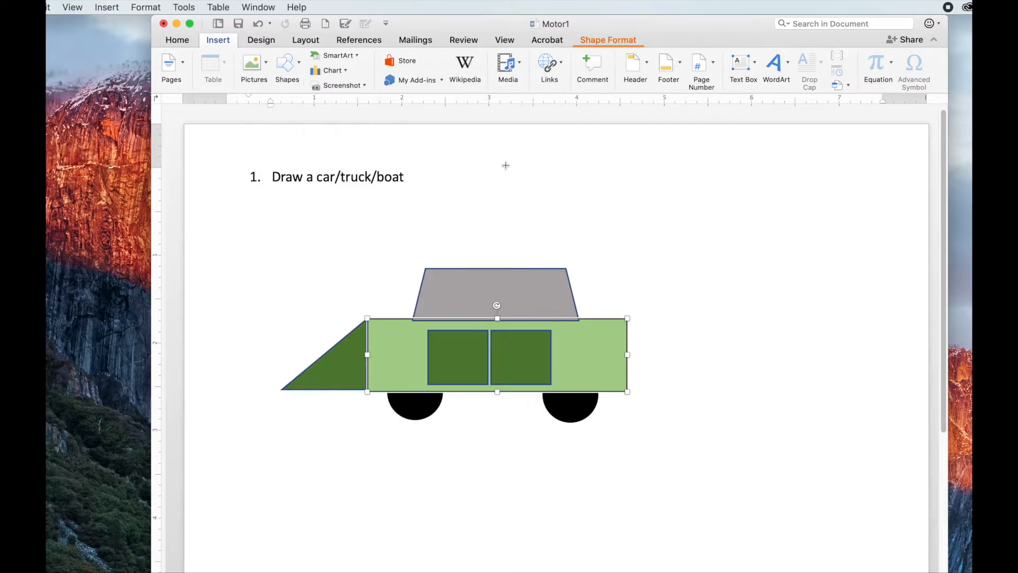
{"action": "left_click", "coordinate": [440, 279]}
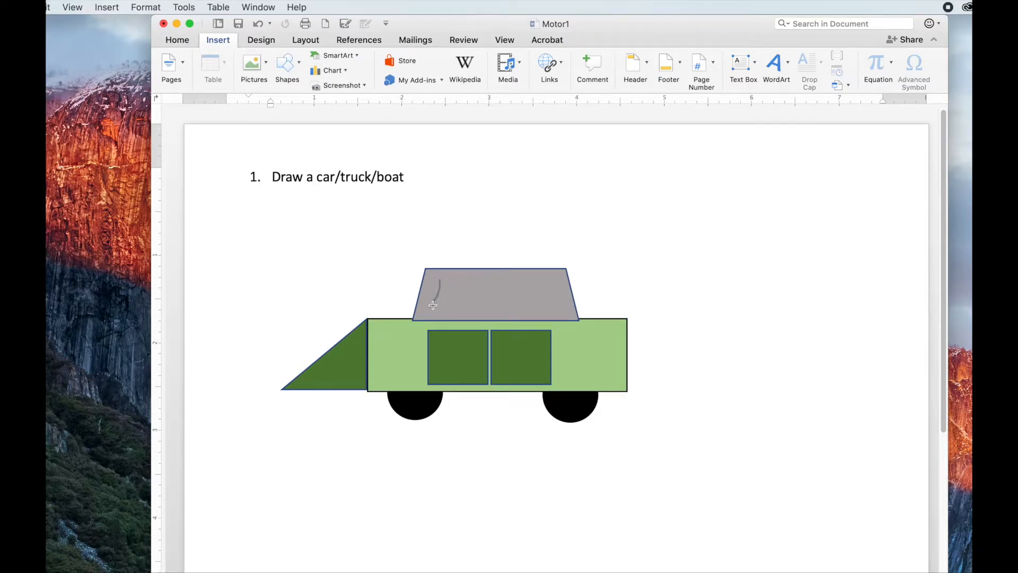
{"action": "left_click_drag", "start_coordinate": [444, 310], "coordinate": [555, 310]}
{"action": "left_click_drag", "start_coordinate": [547, 279], "coordinate": [441, 278]}
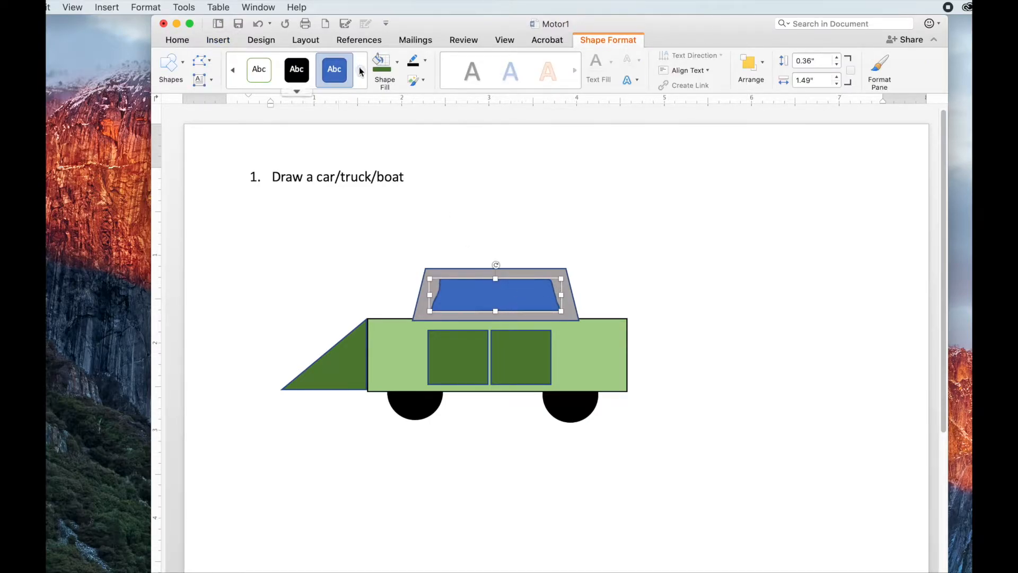
Fill the freeform cabin window with light blue-gray and deselect it
{"action": "left_click", "coordinate": [360, 70]}
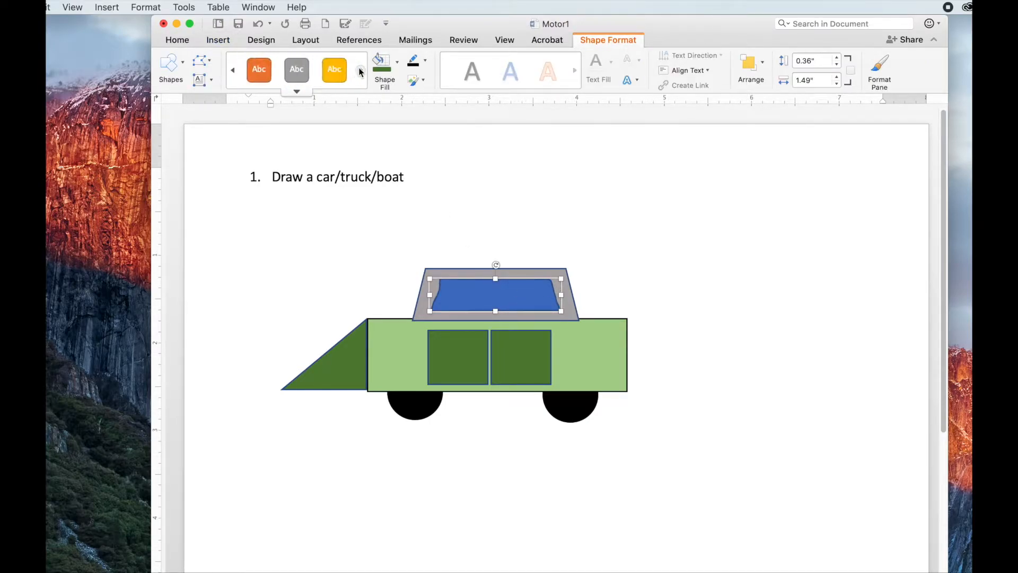
{"action": "left_click", "coordinate": [396, 65]}
{"action": "left_click", "coordinate": [416, 149]}
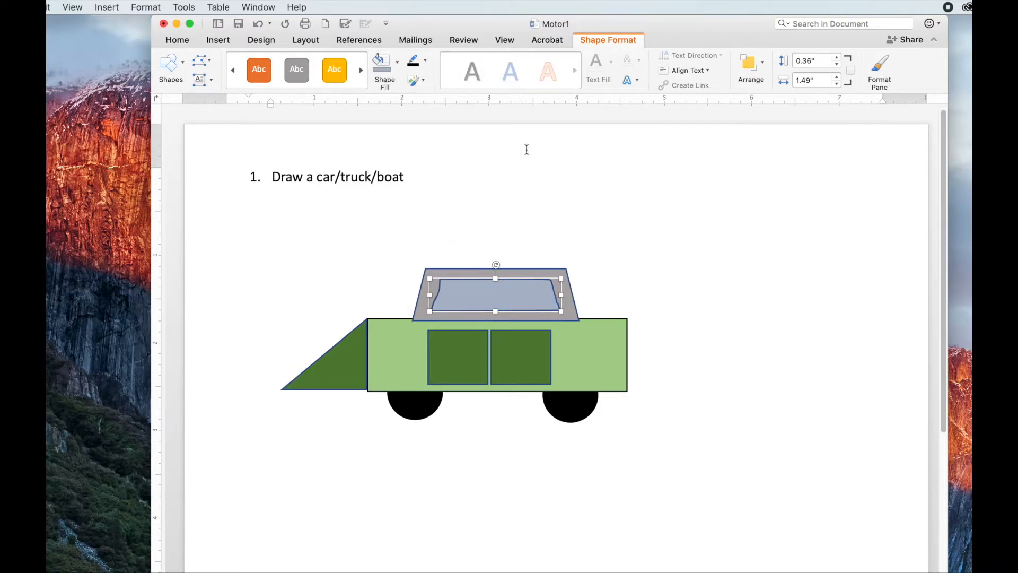
{"action": "left_click", "coordinate": [492, 206]}
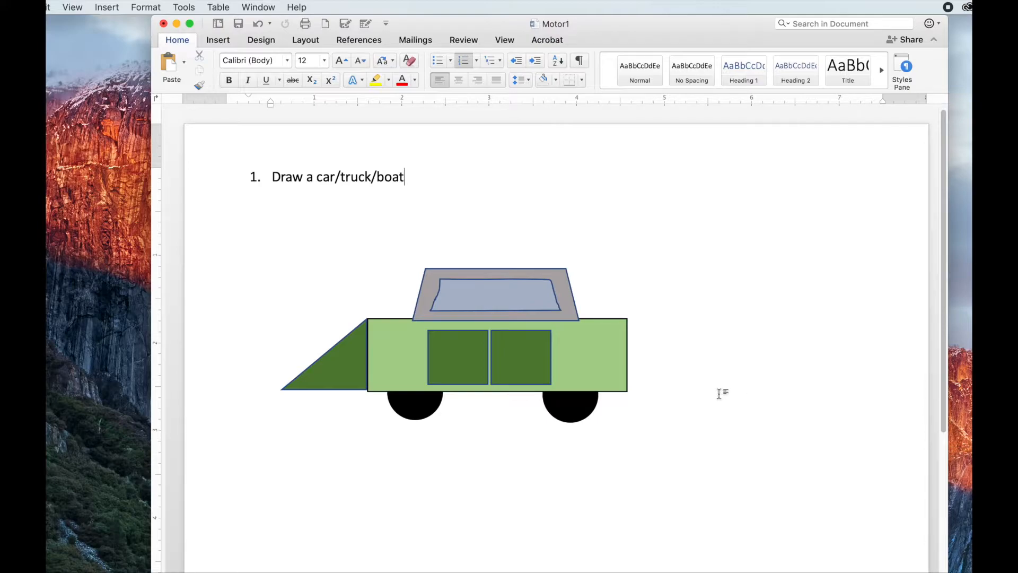
Draw a trapezoid about 0.8" high and 3.42" wide in the empty space below the car as a boat hull
{"action": "scroll", "coordinate": [718, 394], "scroll_direction": "down", "scroll_amount": 4}
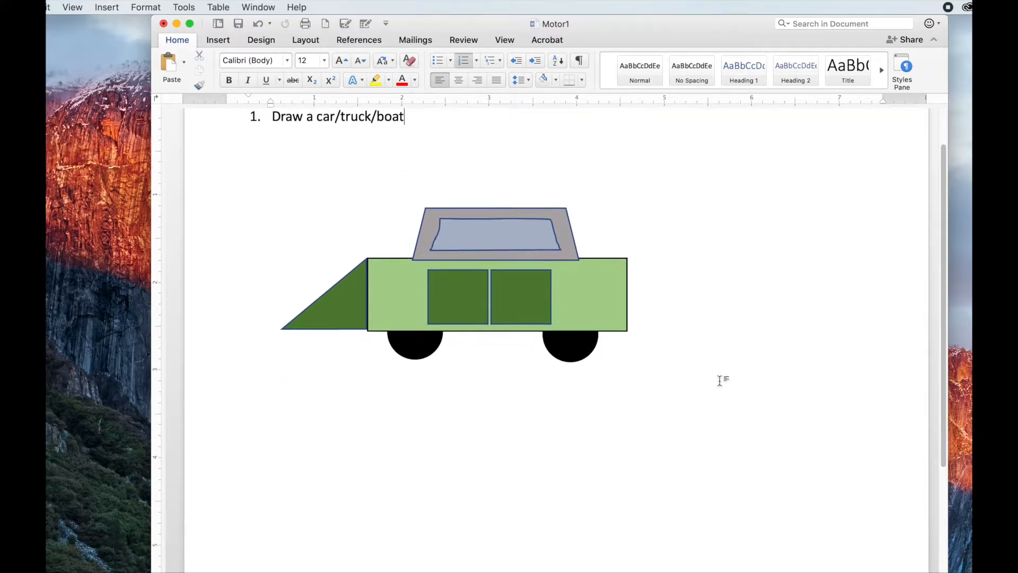
{"action": "scroll", "coordinate": [719, 380], "scroll_direction": "down", "scroll_amount": 4}
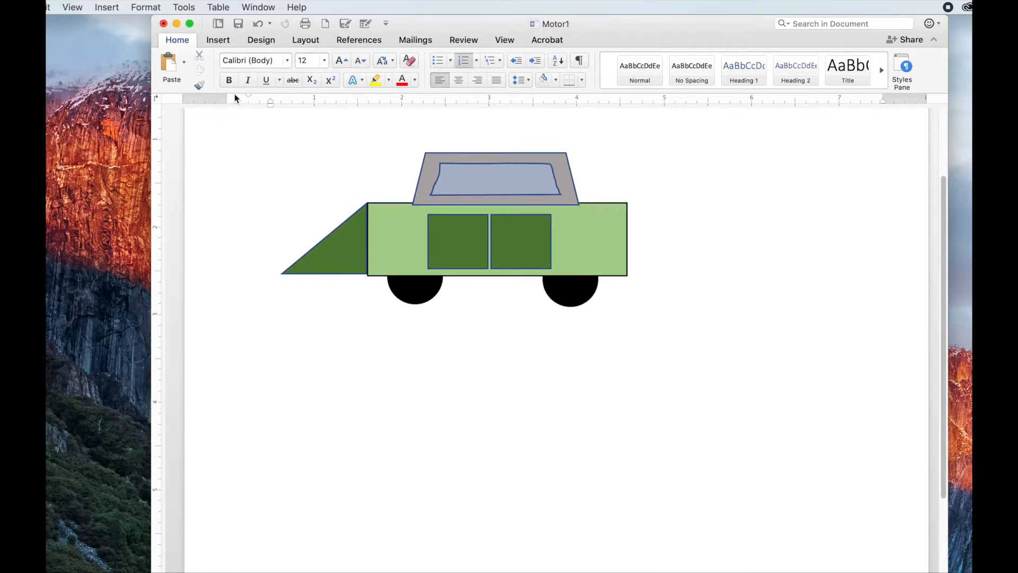
{"action": "left_click", "coordinate": [226, 43]}
{"action": "left_click", "coordinate": [297, 63]}
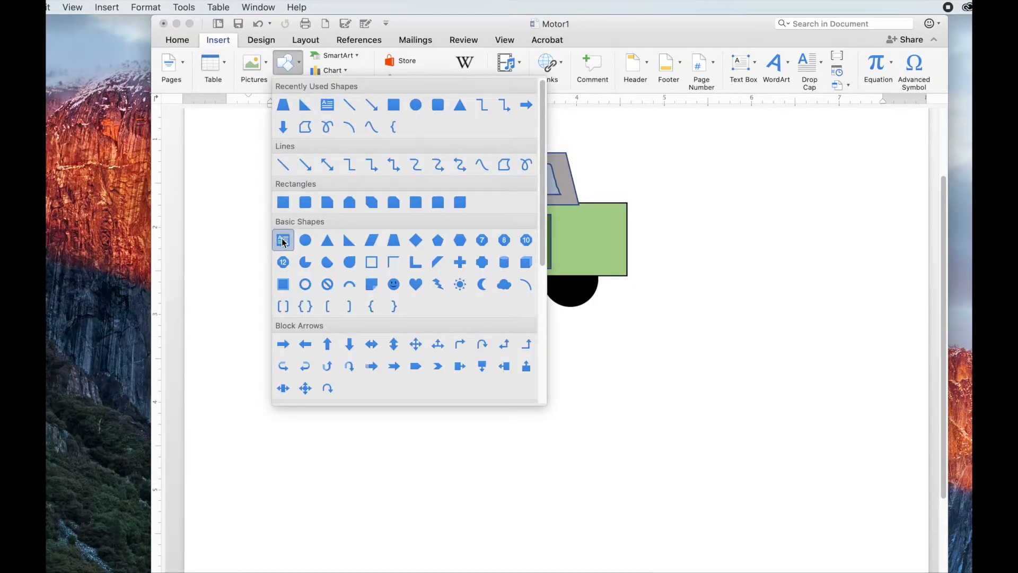
{"action": "left_click", "coordinate": [394, 245]}
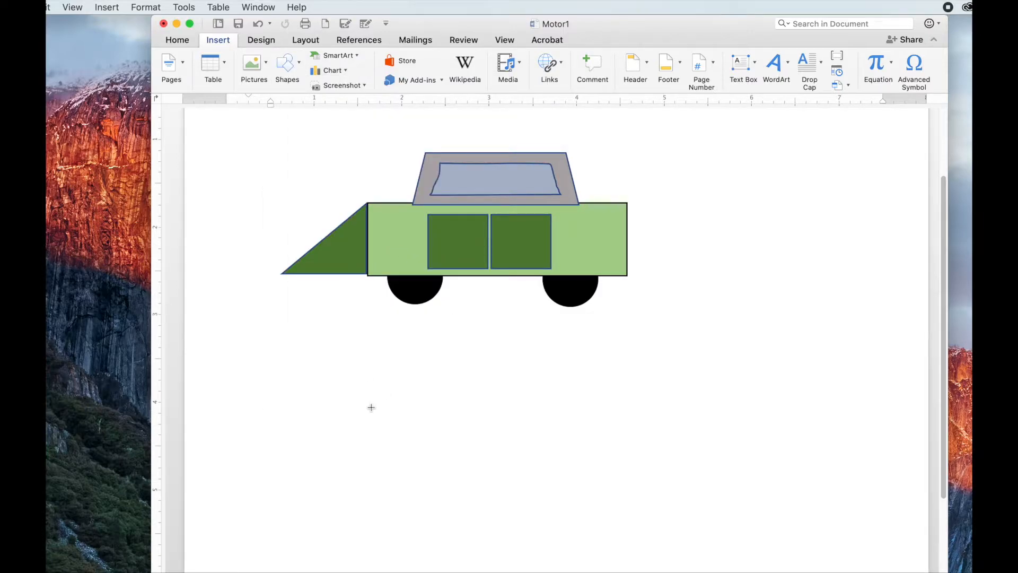
{"action": "left_click_drag", "start_coordinate": [365, 452], "coordinate": [660, 523]}
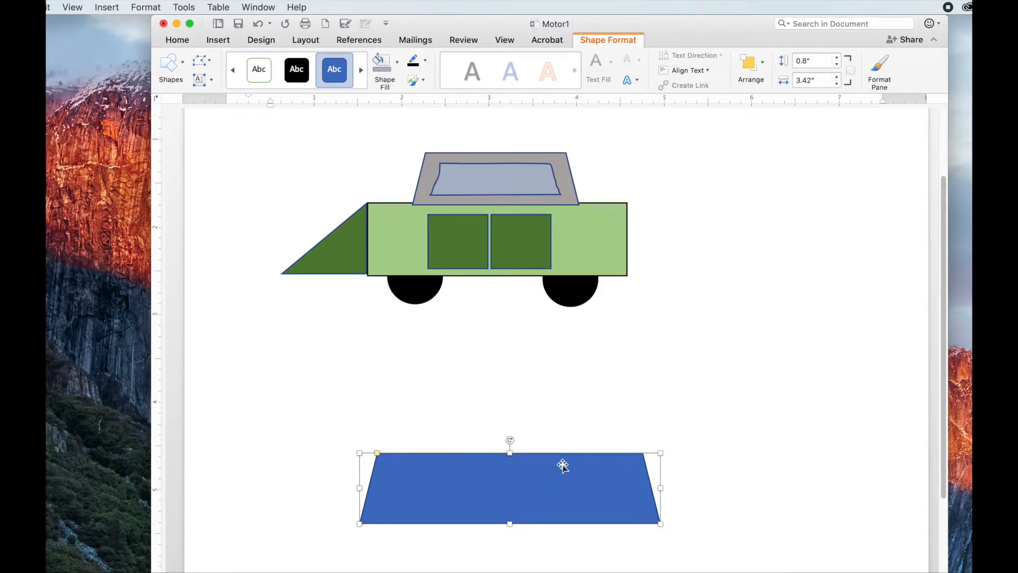
Flip the hull trapezoid vertically and slant its sides more steeply inward toward the narrower lower edge
{"action": "left_click", "coordinate": [765, 66]}
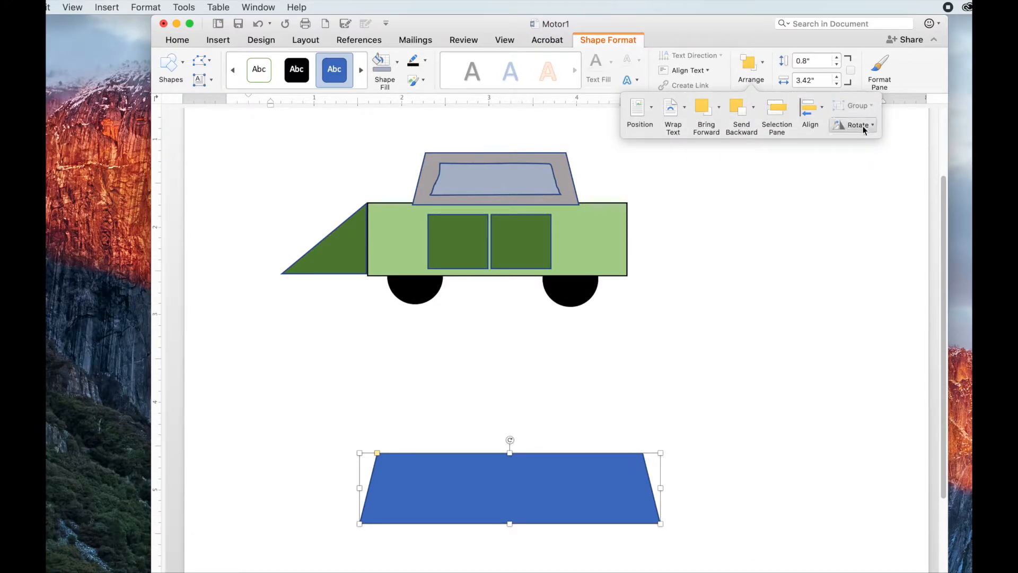
{"action": "left_click", "coordinate": [863, 126]}
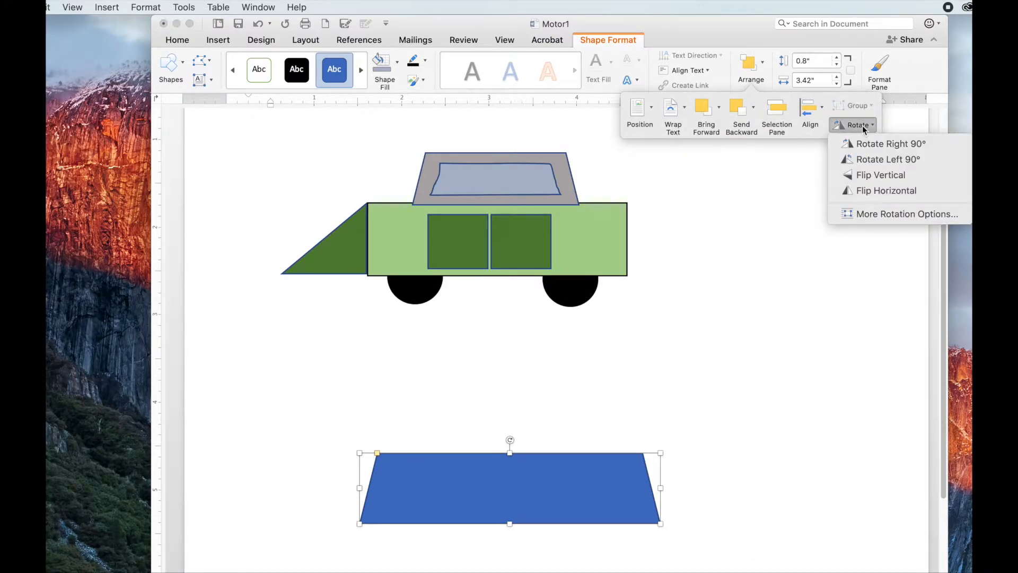
{"action": "left_click", "coordinate": [870, 176]}
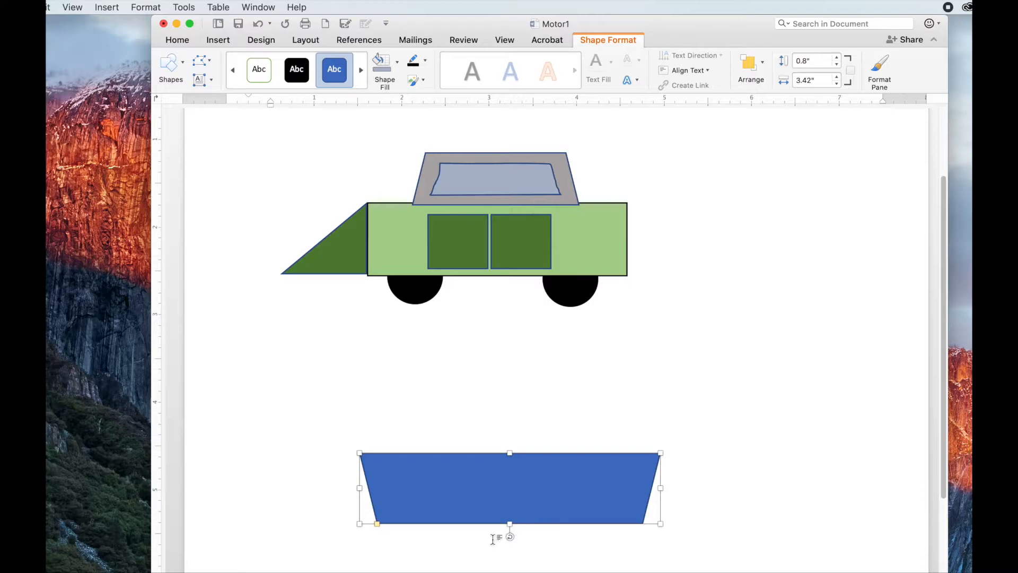
{"action": "left_click_drag", "start_coordinate": [360, 525], "coordinate": [392, 522]}
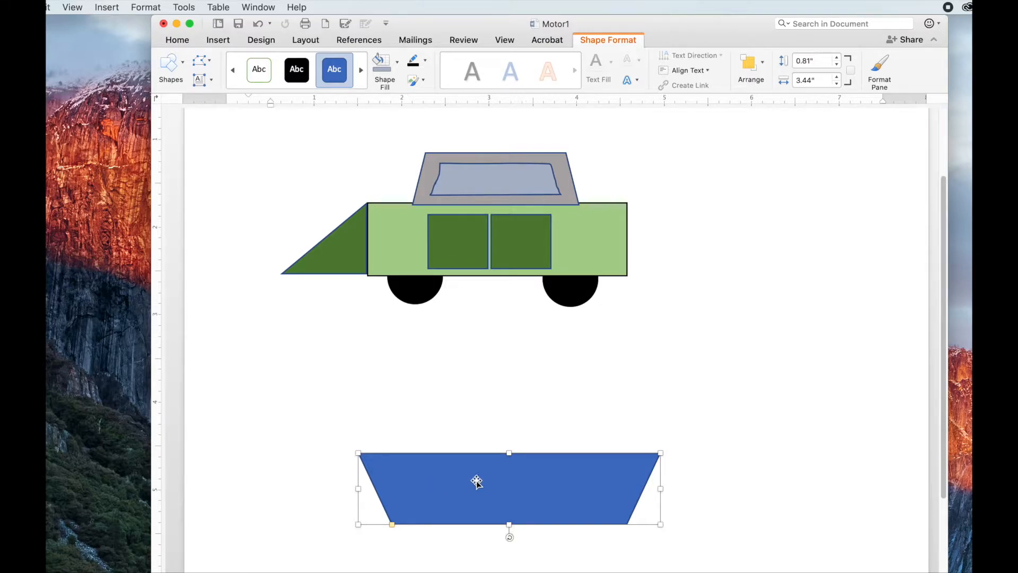
Fill the boat hull with the dark brown wood-grain texture
{"action": "left_click", "coordinate": [397, 62]}
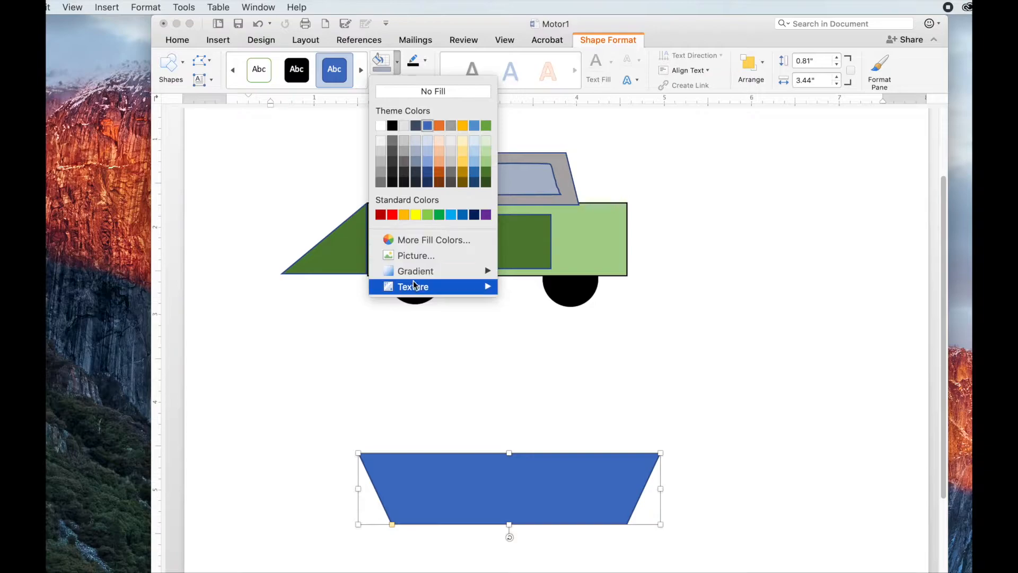
{"action": "mouse_move", "coordinate": [415, 287]}
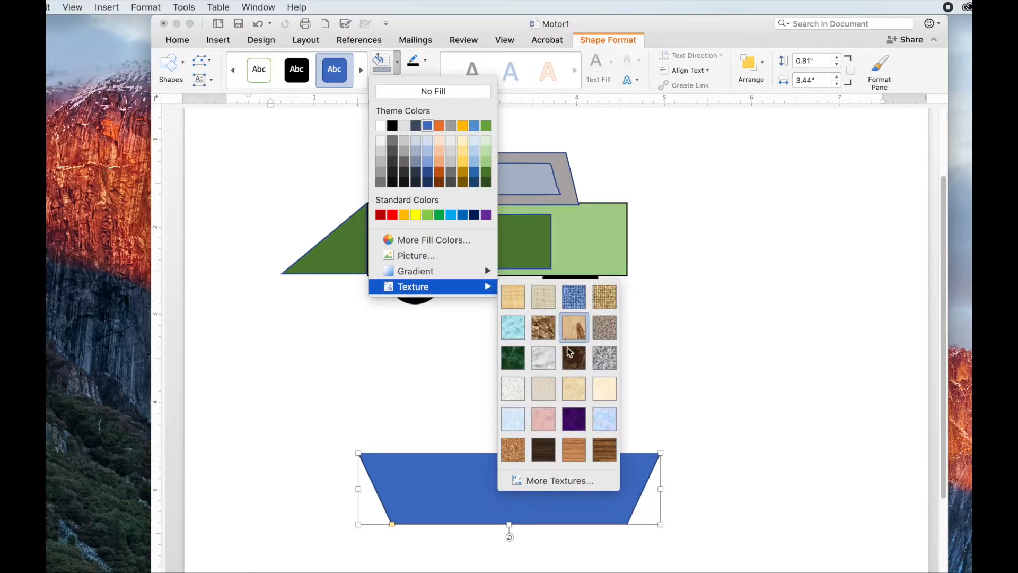
{"action": "left_click", "coordinate": [604, 455]}
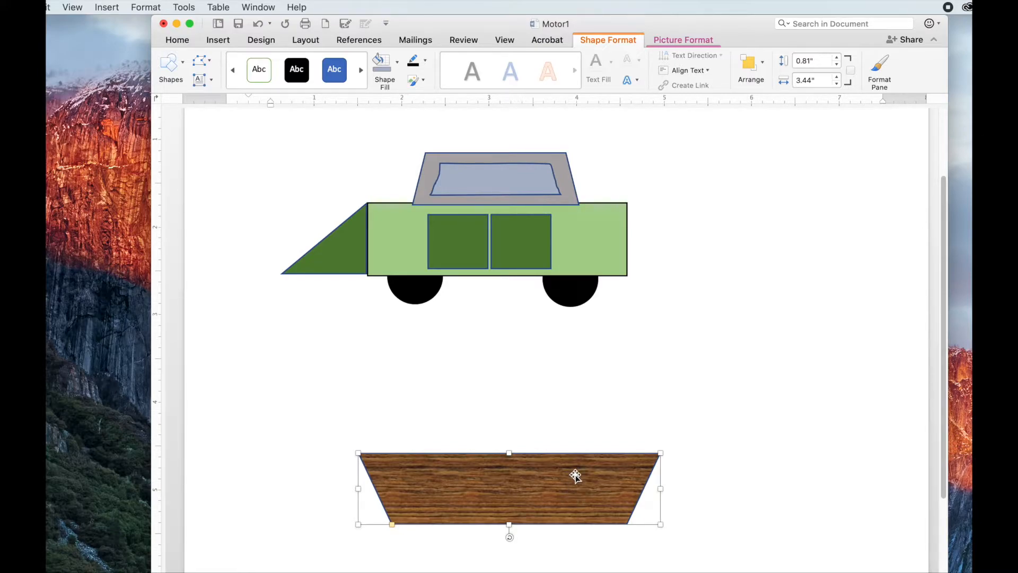
Draw a cylinder mast about 1.04" high and 0.17" wide standing on the hull's upper edge and apply the solid black shape style
{"action": "left_click", "coordinate": [210, 42]}
{"action": "left_click", "coordinate": [300, 66]}
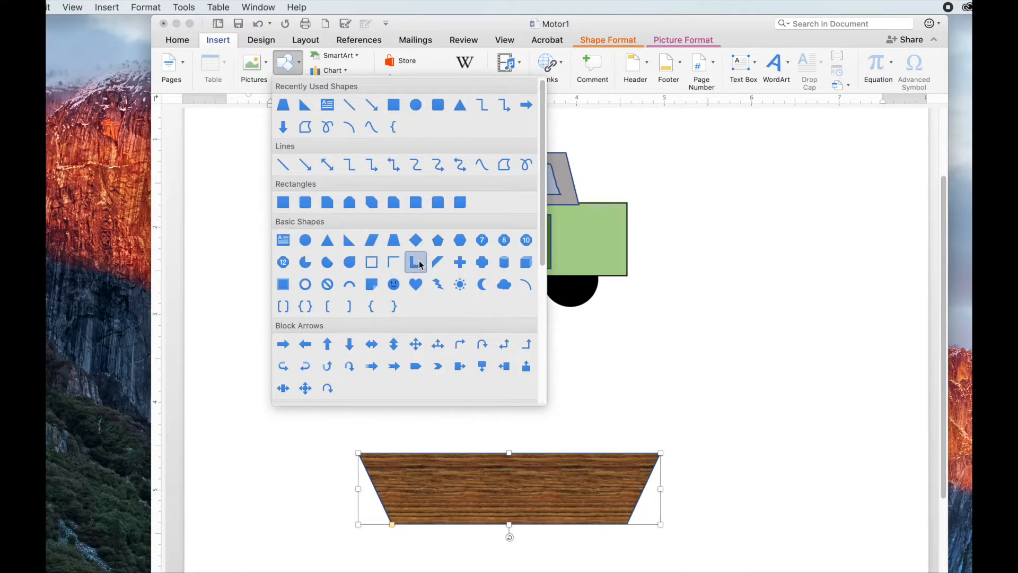
{"action": "left_click", "coordinate": [504, 265]}
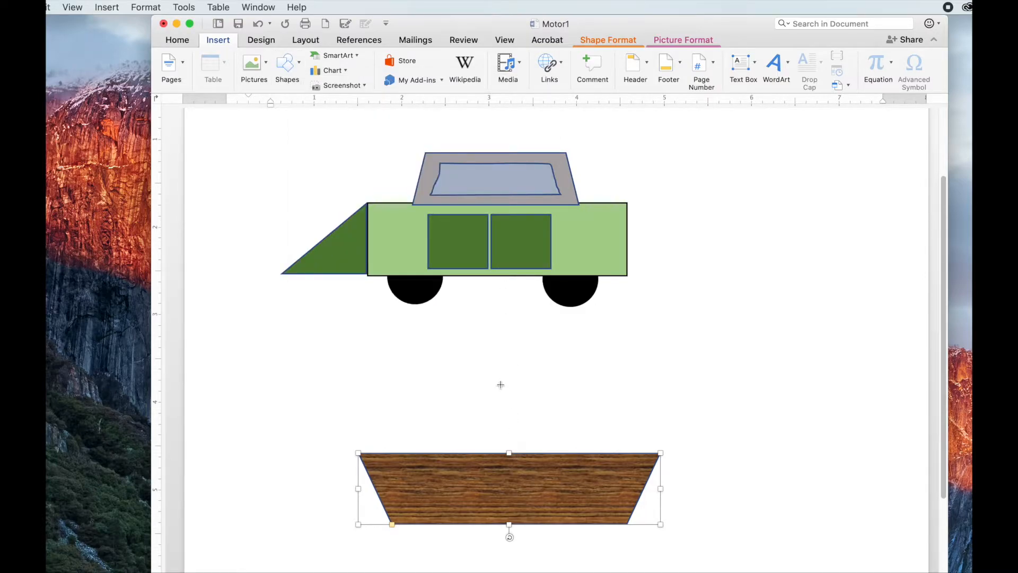
{"action": "mouse_move", "coordinate": [487, 364]}
{"action": "left_mouse_down"}
{"action": "mouse_move", "coordinate": [502, 455]}
{"action": "mouse_move", "coordinate": [503, 438]}
{"action": "left_mouse_up"}
{"action": "left_click_drag", "start_coordinate": [502, 359], "coordinate": [502, 362]}
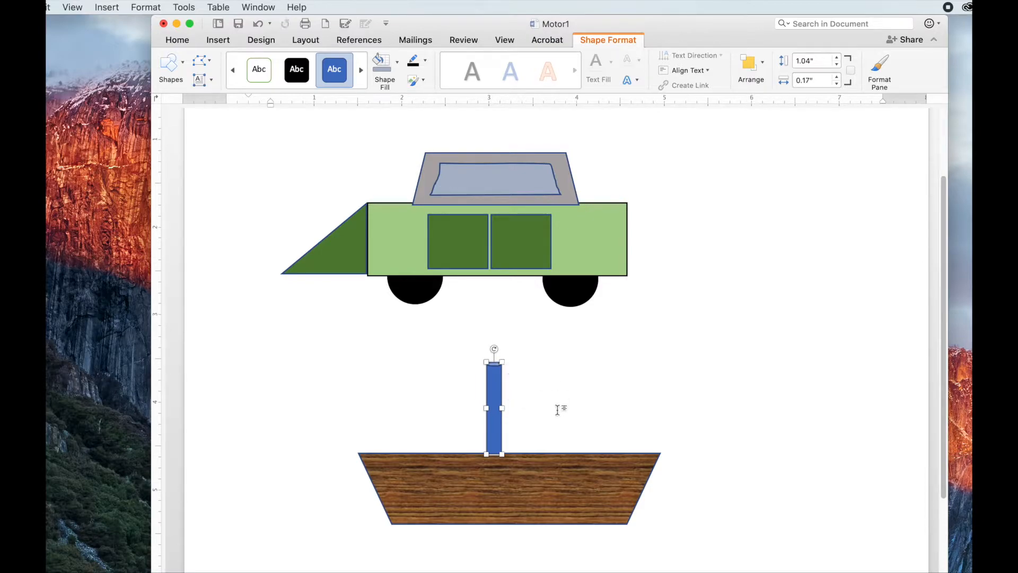
{"action": "left_click", "coordinate": [298, 70]}
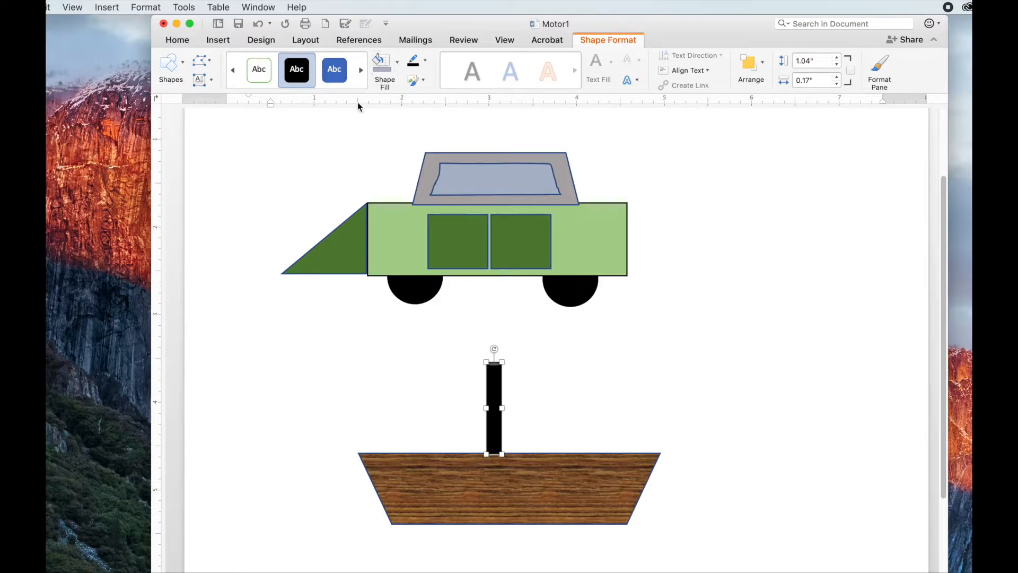
Draw an isosceles triangle sail about 1.24" high and 2.16" wide, centred over the upper part of the boat's mast
{"action": "left_click", "coordinate": [215, 41]}
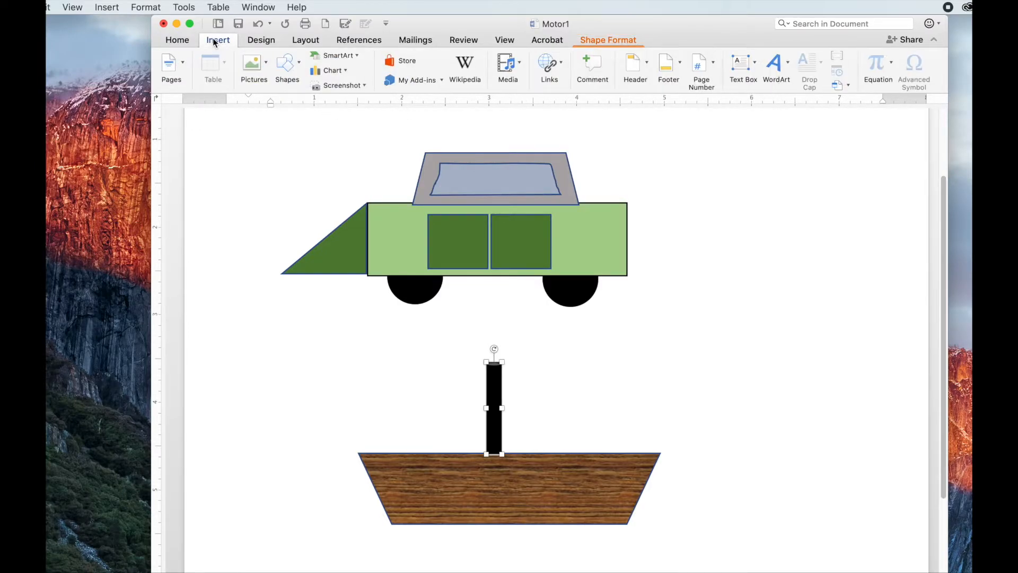
{"action": "left_click", "coordinate": [298, 65]}
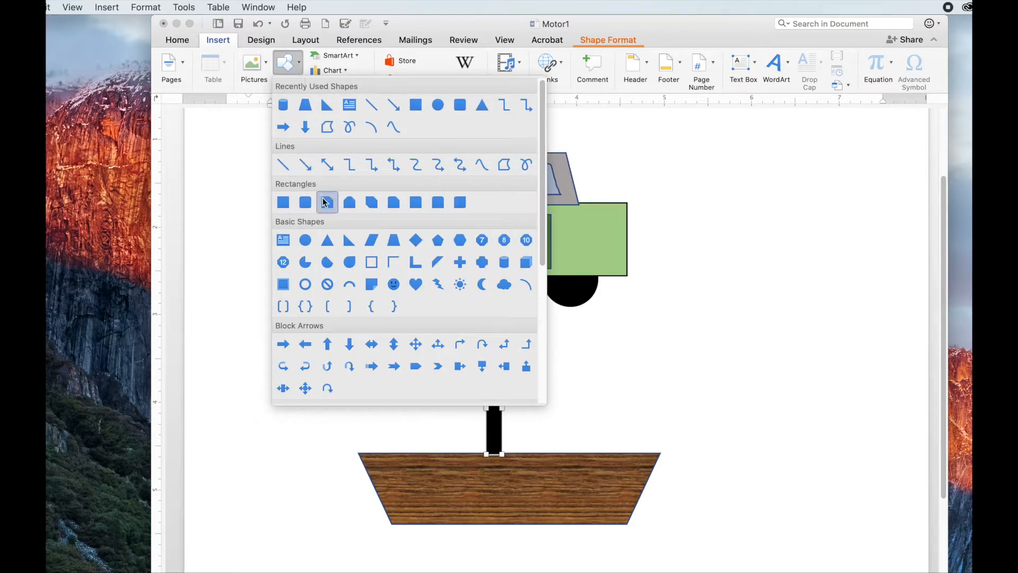
{"action": "left_click", "coordinate": [327, 241]}
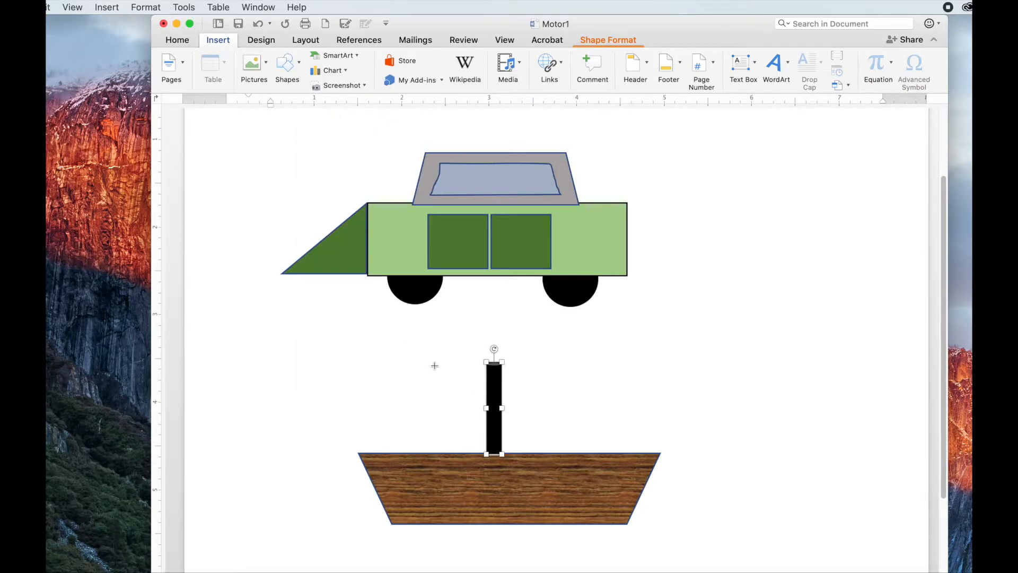
{"action": "left_click_drag", "start_coordinate": [419, 406], "coordinate": [598, 296]}
{"action": "left_click_drag", "start_coordinate": [611, 299], "coordinate": [608, 297]}
{"action": "left_click_drag", "start_coordinate": [529, 369], "coordinate": [509, 372]}
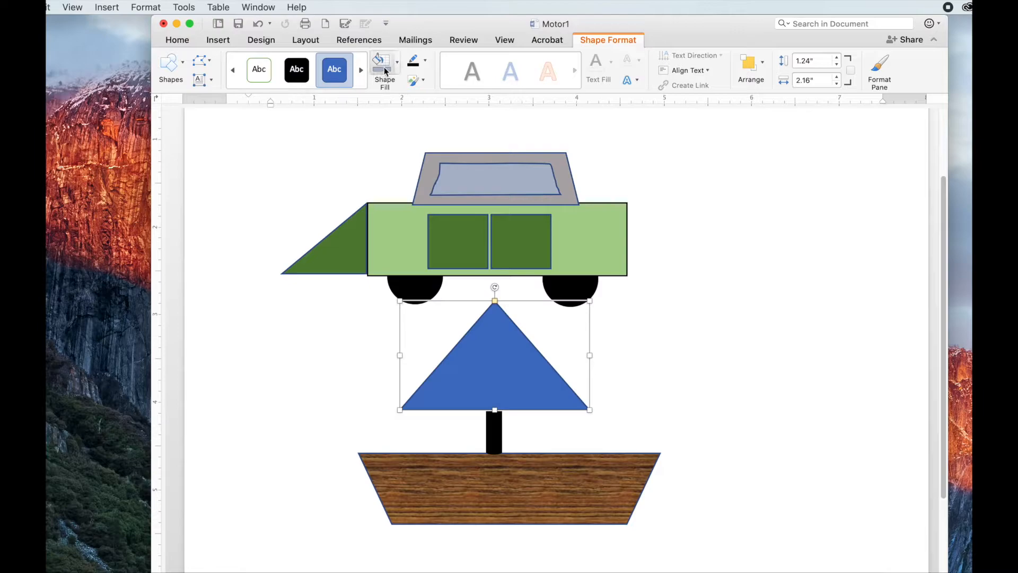
Fill the triangular sail with a light gray theme color and deselect it
{"action": "left_click", "coordinate": [397, 61]}
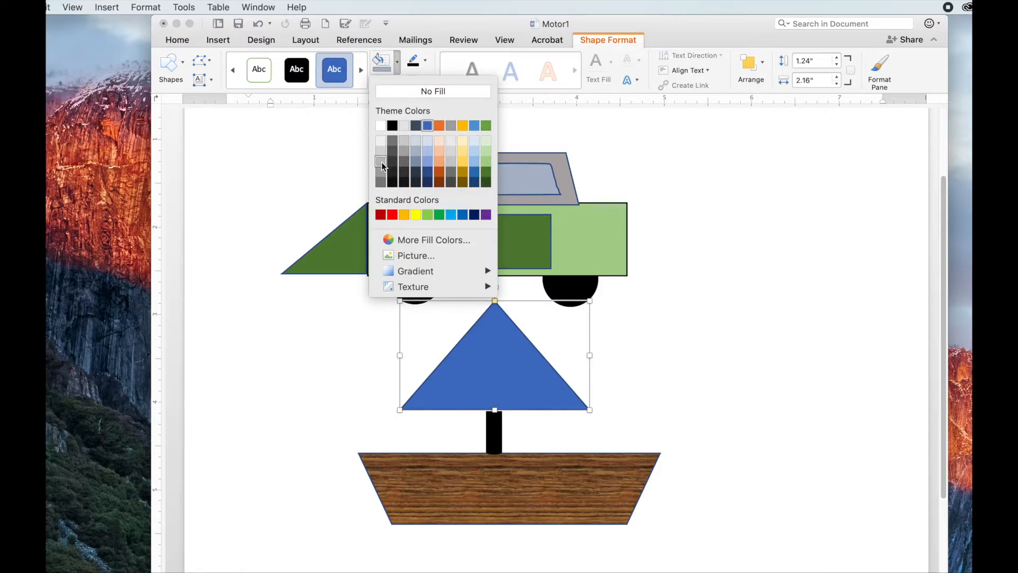
{"action": "left_click", "coordinate": [380, 152]}
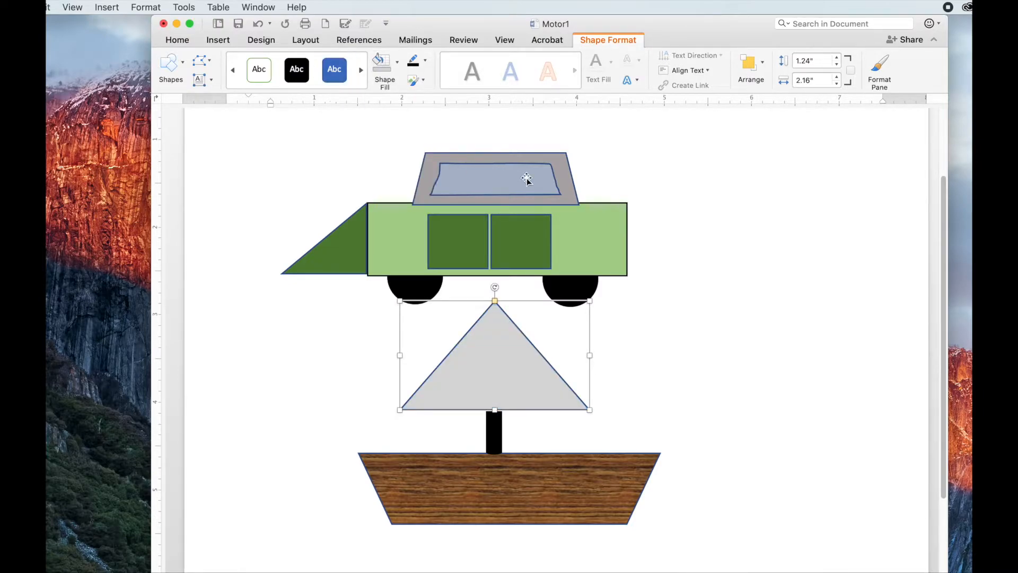
{"action": "left_click", "coordinate": [667, 373]}
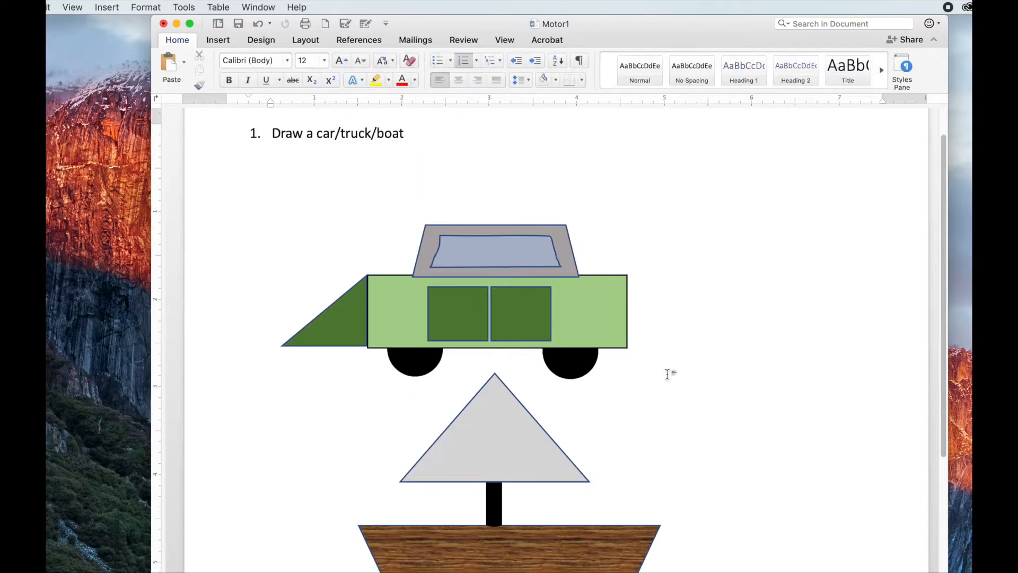
{"action": "scroll", "coordinate": [686, 392], "scroll_direction": "down", "scroll_amount": 2}
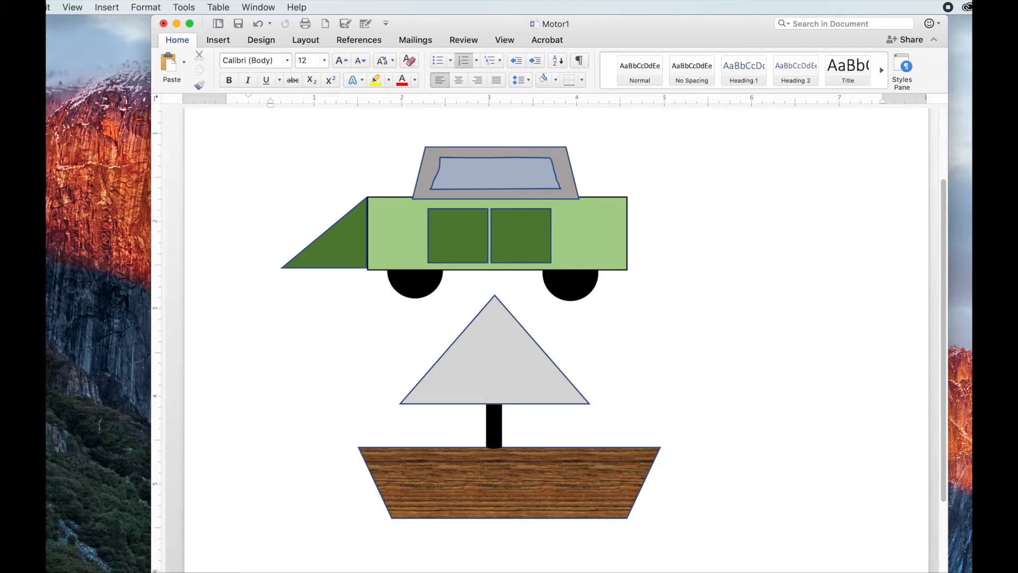
Save and close the Motor1 document and create a new blank document
{"action": "left_click", "coordinate": [13, 7]}
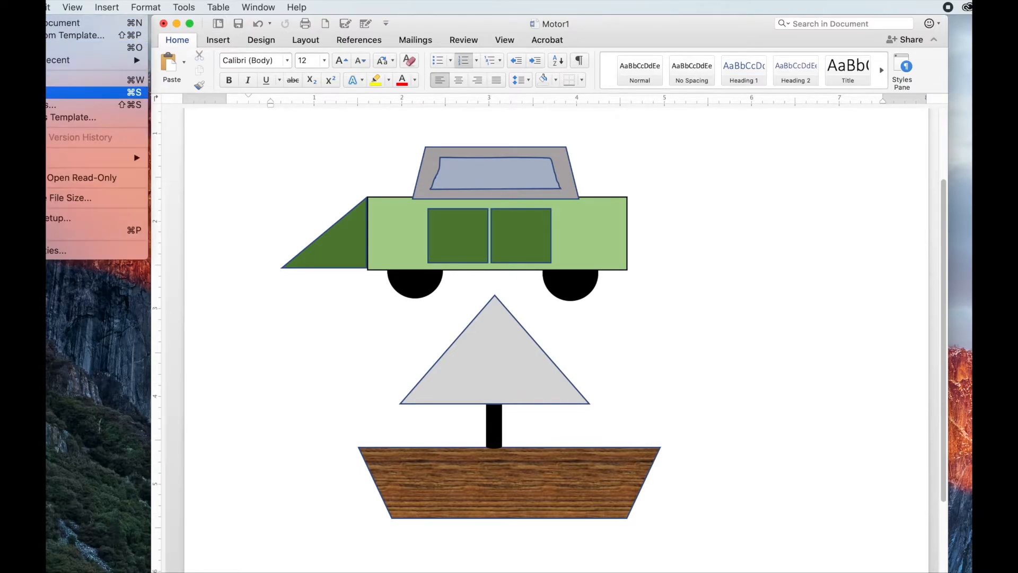
{"action": "left_click", "coordinate": [96, 92]}
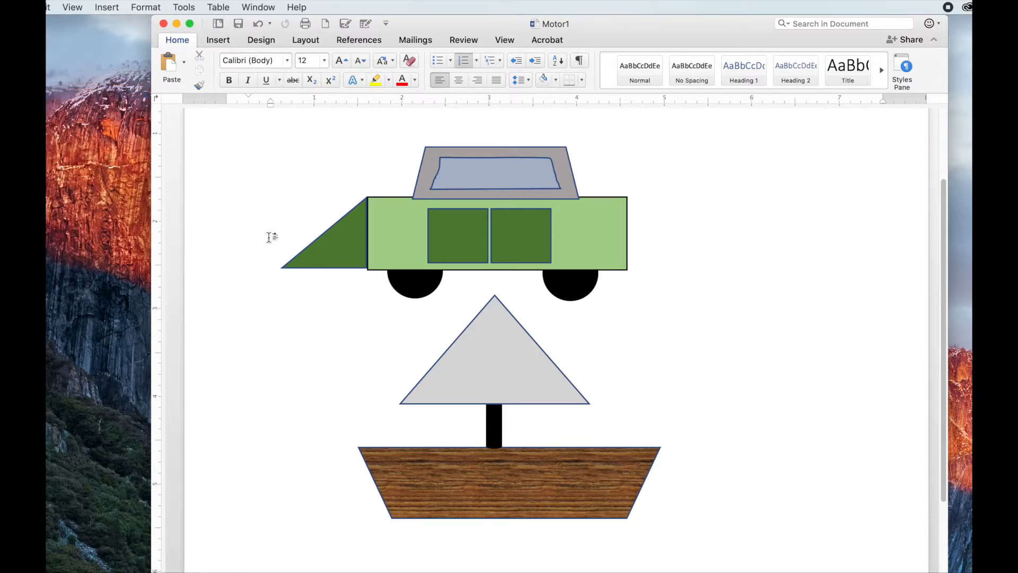
{"action": "left_click", "coordinate": [163, 24]}
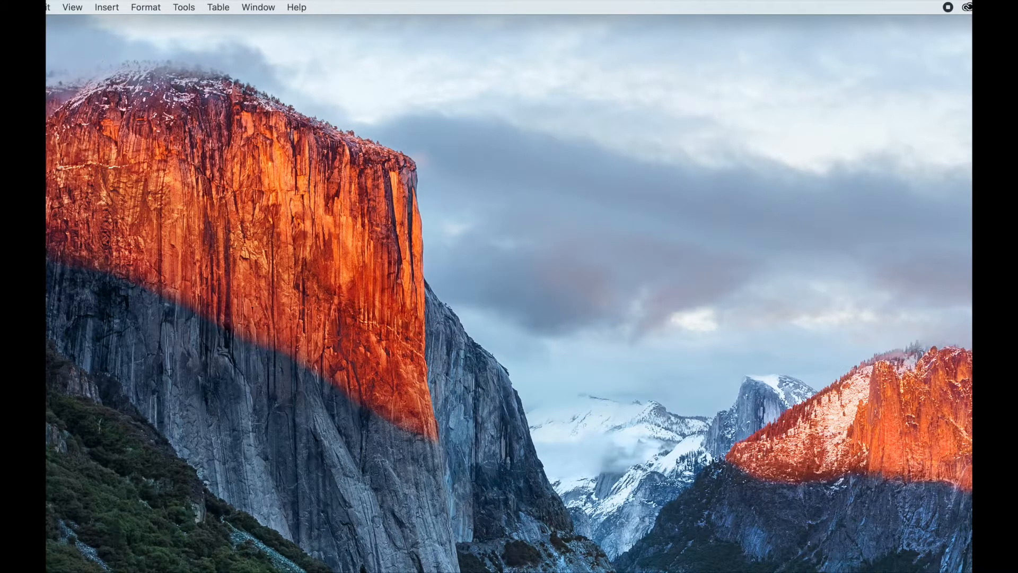
{"action": "left_click", "coordinate": [15, 7]}
{"action": "left_click", "coordinate": [69, 22]}
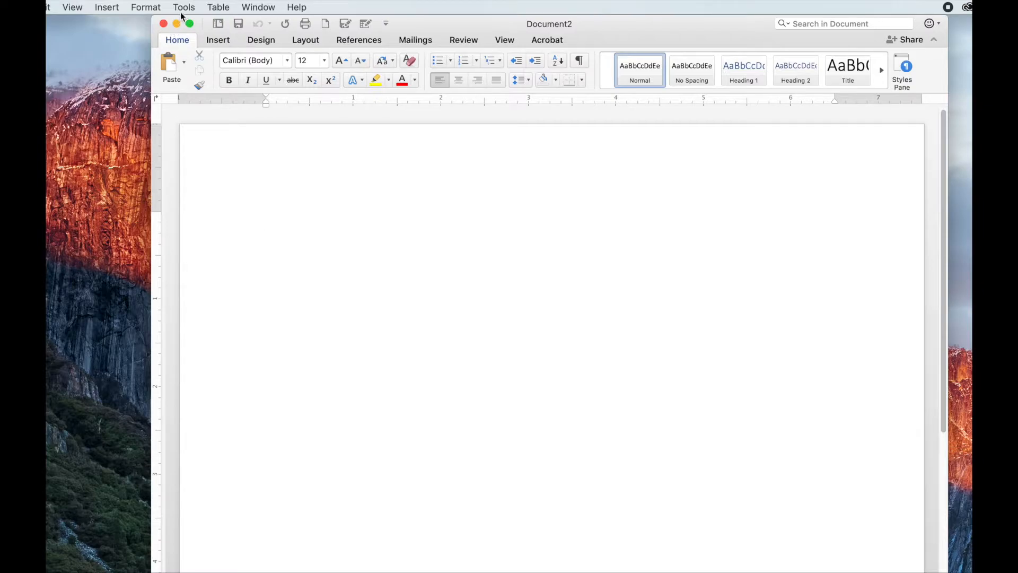
Set the top, bottom, left and right margins of the whole blank document to 0.5"
{"action": "left_click", "coordinate": [147, 7]}
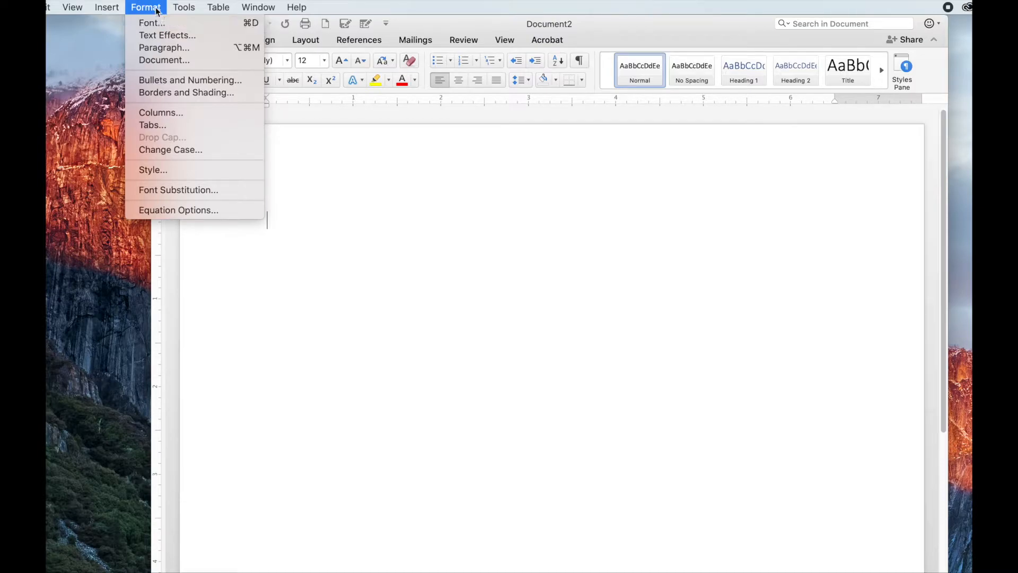
{"action": "left_click", "coordinate": [159, 60]}
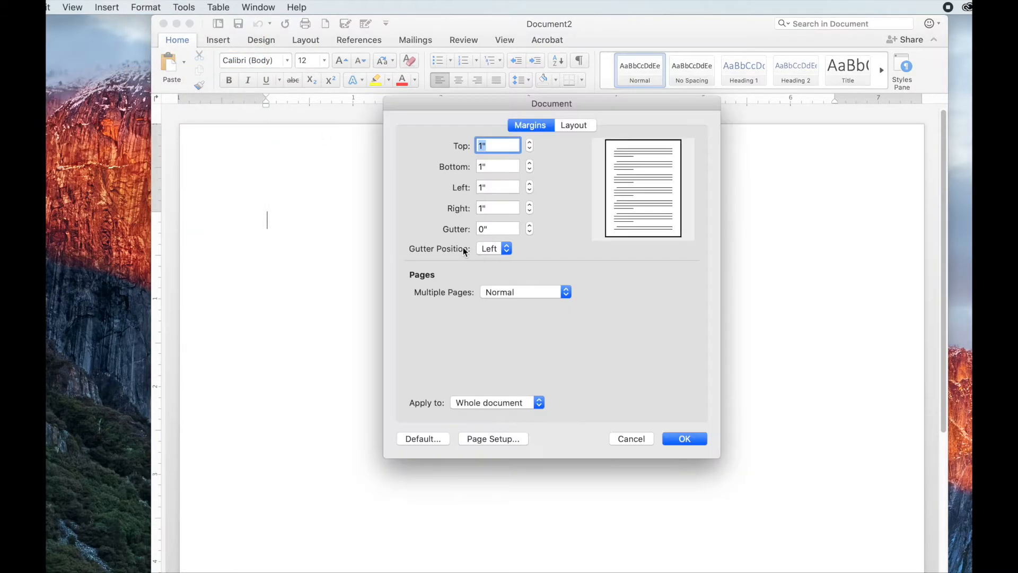
{"action": "left_click", "coordinate": [530, 210]}
{"action": "left_click", "coordinate": [530, 211]}
{"action": "left_click", "coordinate": [530, 211]}
{"action": "left_click", "coordinate": [530, 211]}
{"action": "left_click", "coordinate": [530, 211]}
{"action": "left_click", "coordinate": [530, 190]}
{"action": "left_click", "coordinate": [530, 190]}
{"action": "left_click", "coordinate": [530, 190]}
{"action": "left_click", "coordinate": [530, 190]}
{"action": "left_click", "coordinate": [530, 190]}
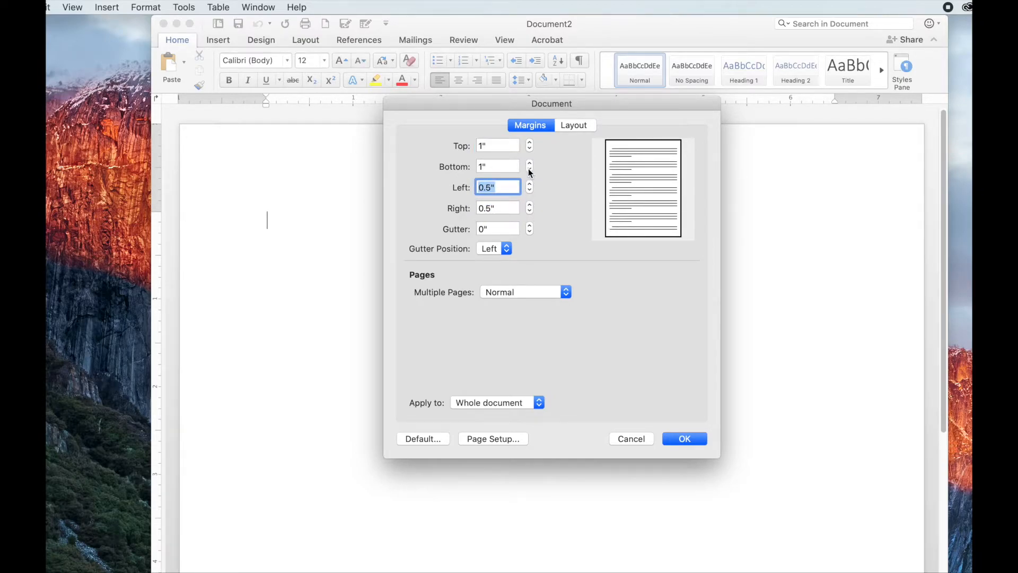
{"action": "left_click", "coordinate": [530, 170]}
{"action": "left_click", "coordinate": [530, 169]}
{"action": "left_click", "coordinate": [530, 170]}
{"action": "left_click", "coordinate": [530, 170]}
{"action": "left_click", "coordinate": [530, 170]}
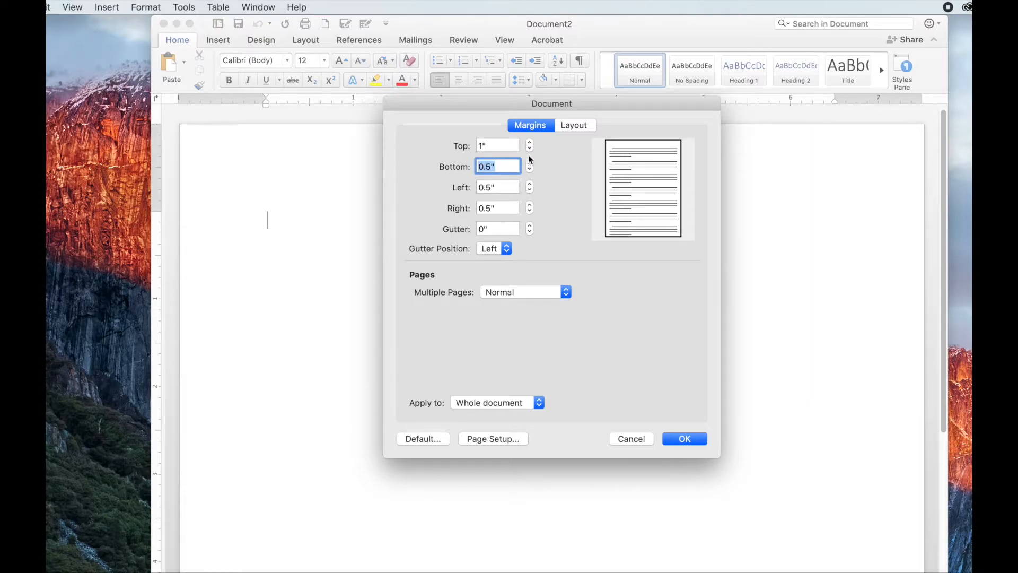
{"action": "left_click", "coordinate": [530, 150]}
{"action": "left_click", "coordinate": [530, 150]}
{"action": "left_click", "coordinate": [530, 150]}
{"action": "left_click", "coordinate": [530, 150]}
{"action": "left_click", "coordinate": [531, 149]}
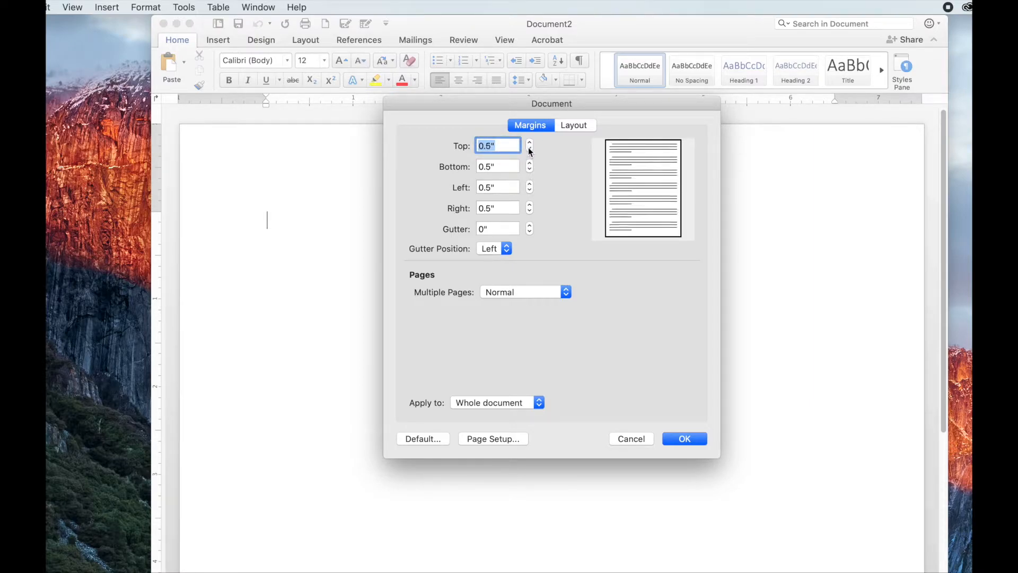
{"action": "left_click", "coordinate": [685, 439]}
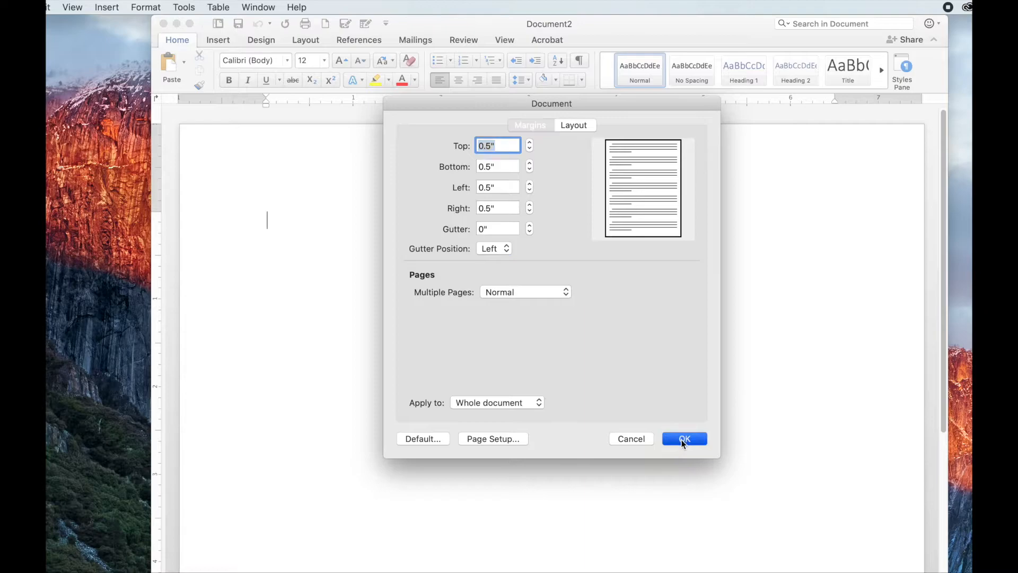
{"action": "left_click", "coordinate": [597, 219]}
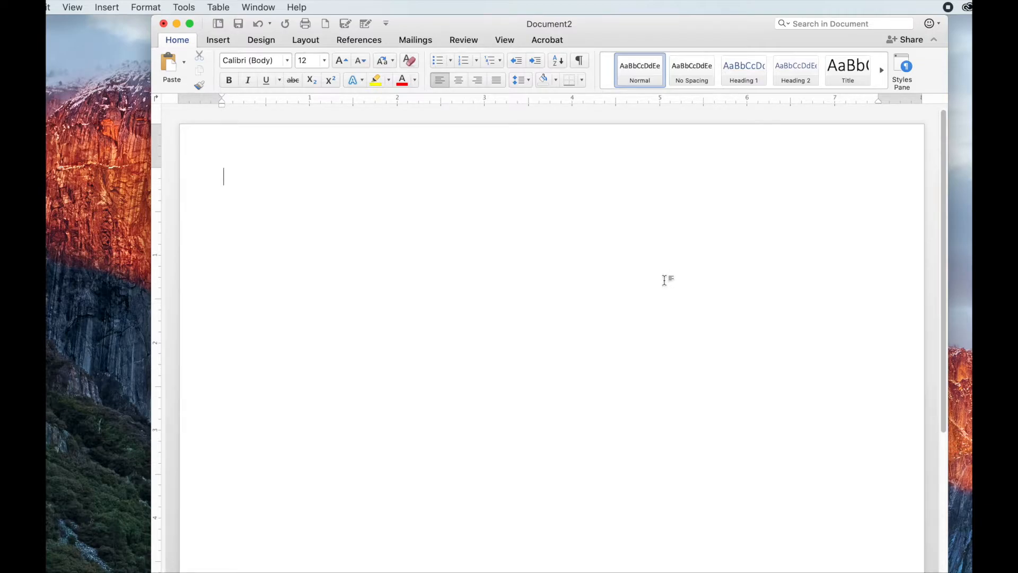
Save the new document to the Desktop as a Word document named Poster
{"action": "left_click", "coordinate": [13, 8]}
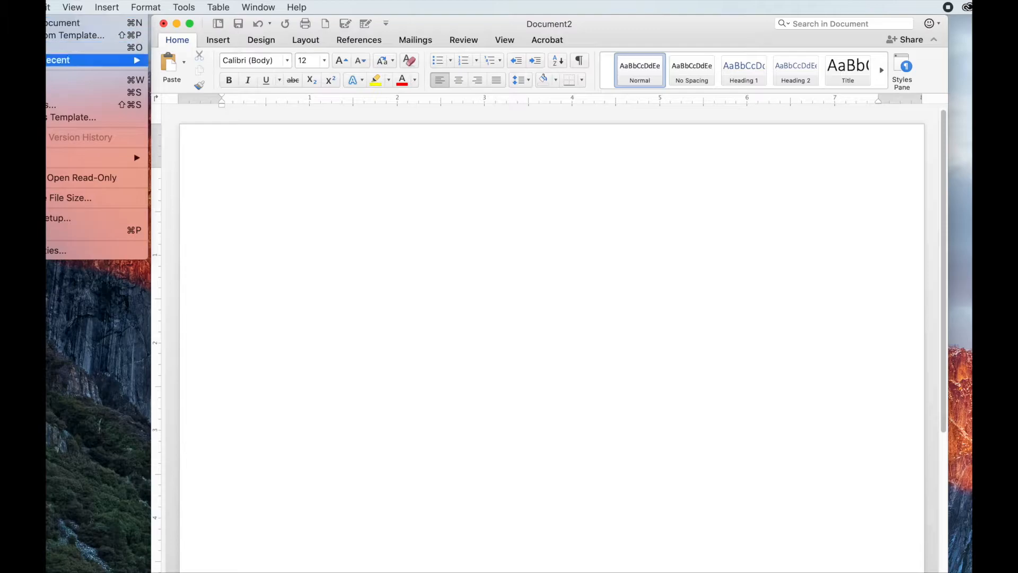
{"action": "left_click", "coordinate": [38, 92]}
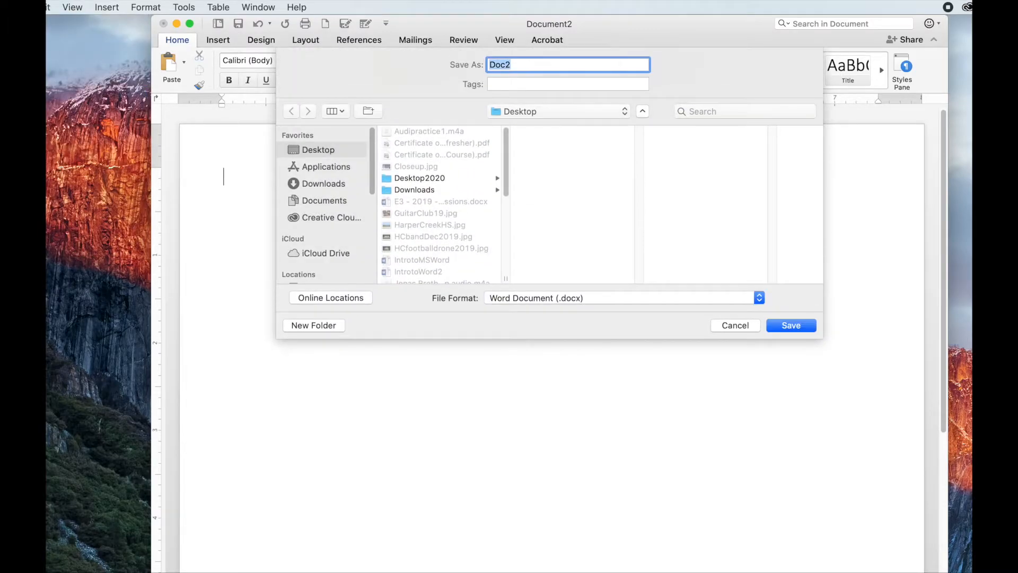
{"action": "type", "text": "Poster"}
{"action": "left_click", "coordinate": [792, 325]}
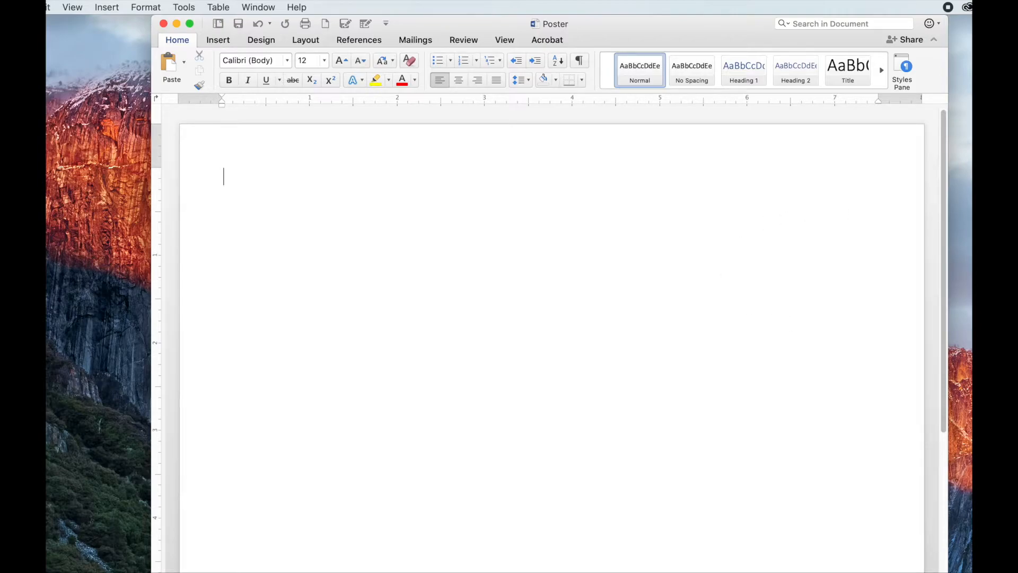
Switch to Chrome and search Google for Binder Park Zoo, showing the image results
{"action": "left_click", "coordinate": [723, 572]}
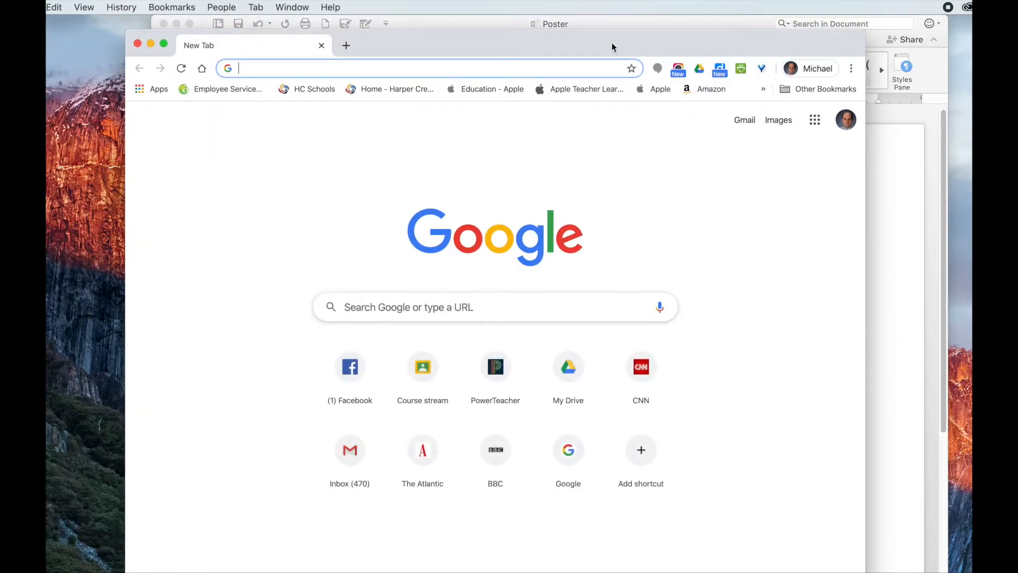
{"action": "left_click_drag", "start_coordinate": [612, 44], "coordinate": [670, 31]}
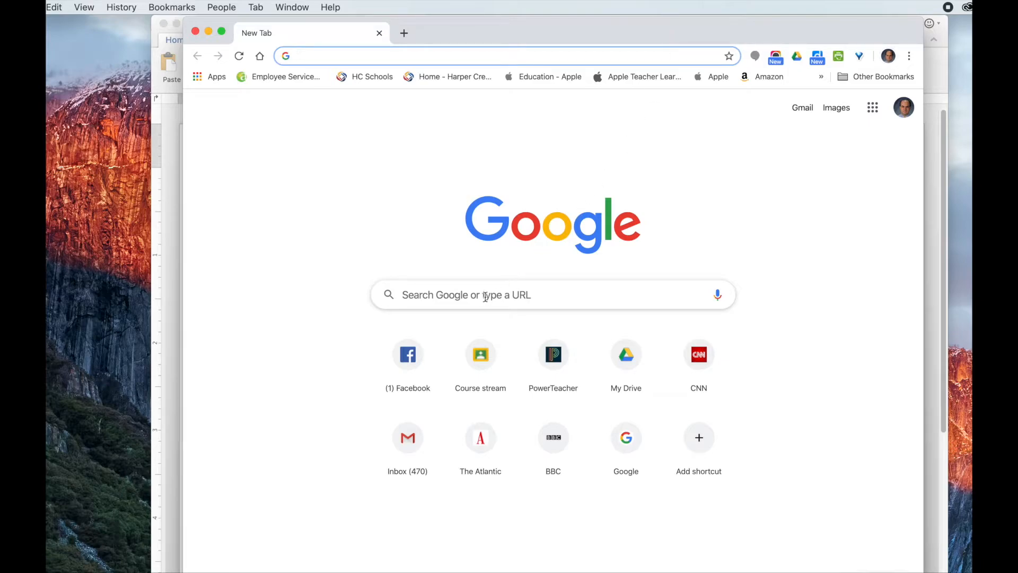
{"action": "left_click", "coordinate": [486, 297]}
{"action": "type", "text": "B"}
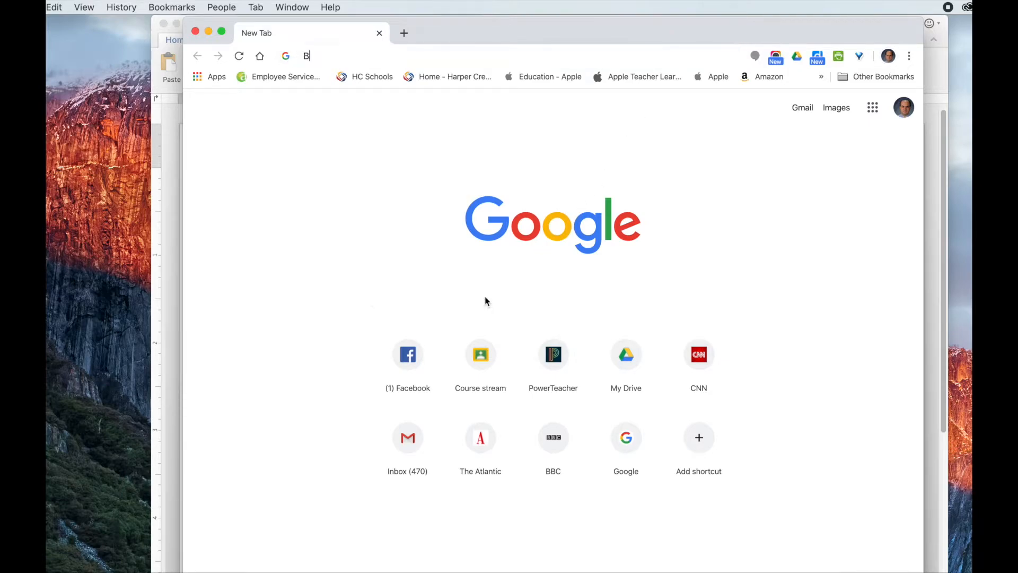
{"action": "type", "text": "inder Pa"}
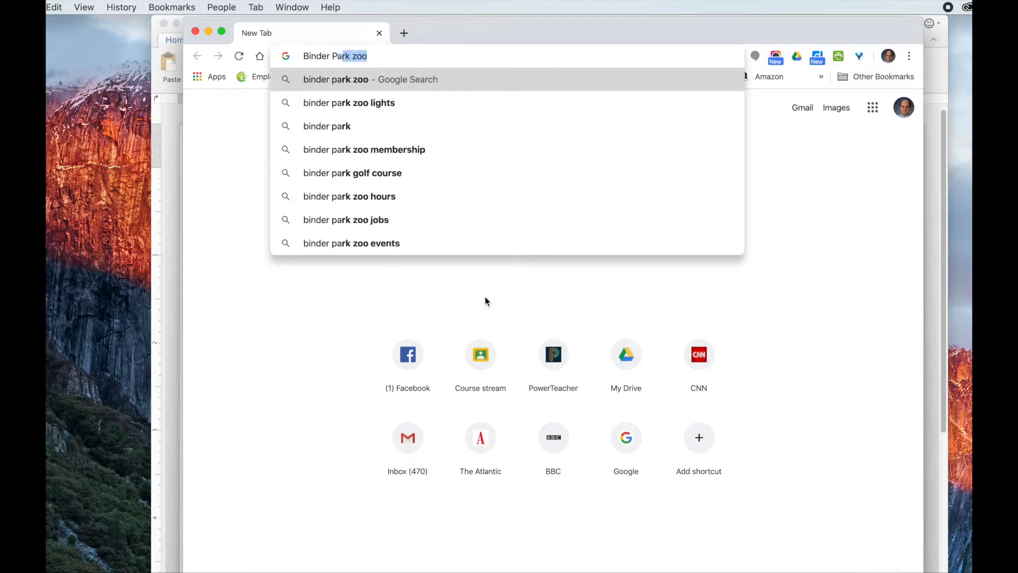
{"action": "type", "text": "rk Zoo"}
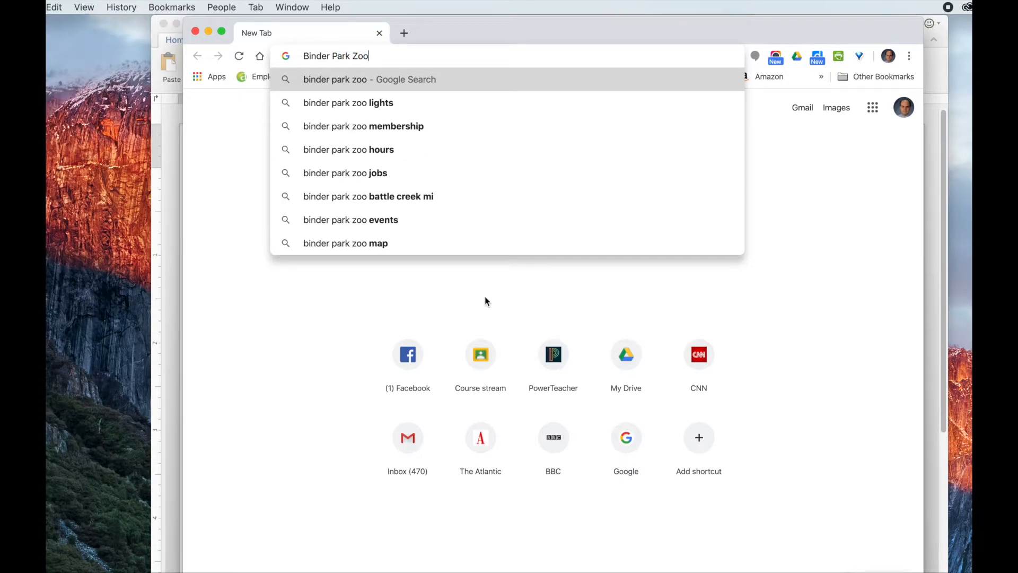
{"action": "key", "text": "Return"}
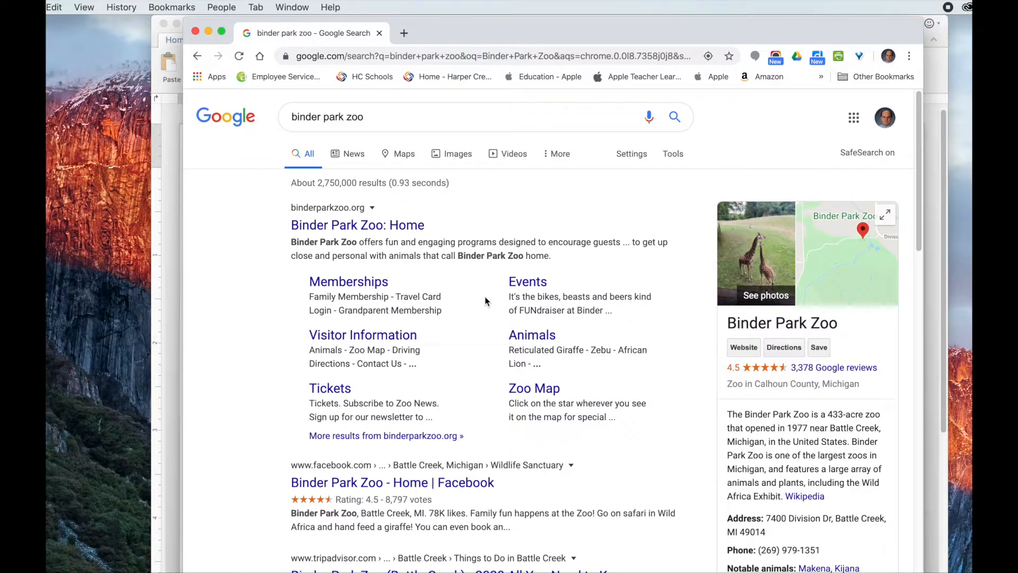
{"action": "left_click", "coordinate": [452, 155]}
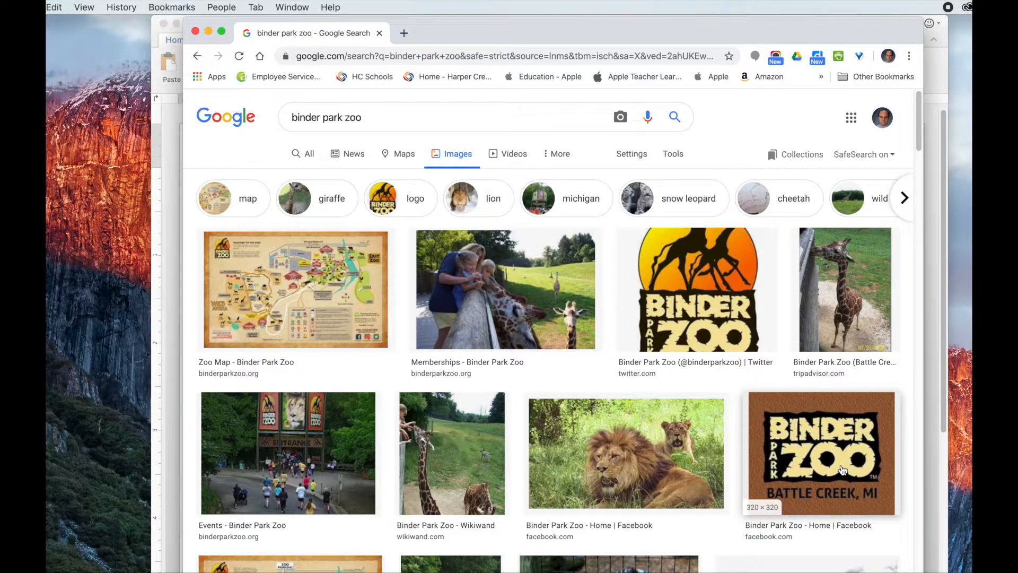
Open the brown Battle Creek, MI zoo logo image, bring up its save dialog and name the file BinderLogo
{"action": "left_click", "coordinate": [817, 454]}
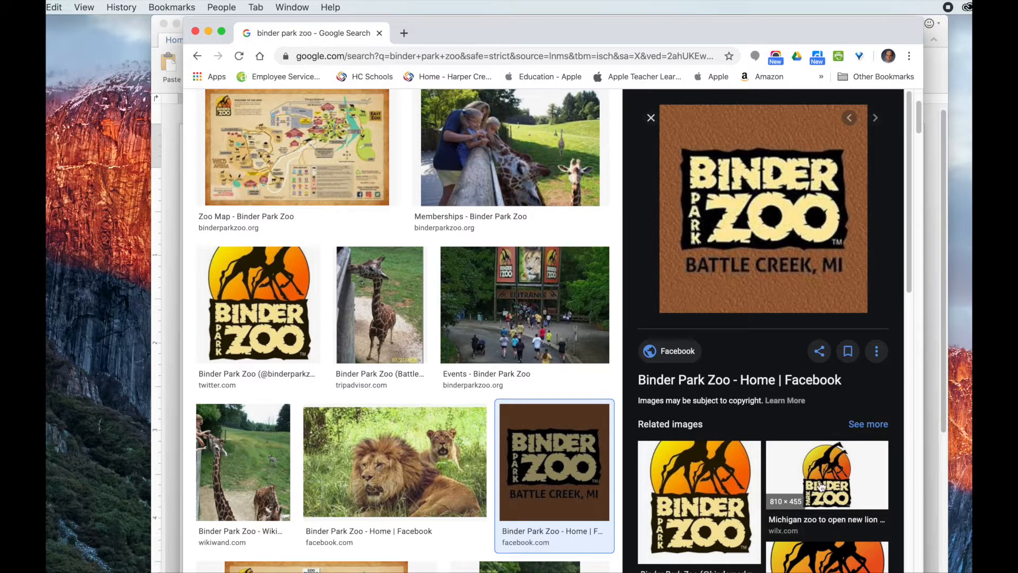
{"action": "right_click", "coordinate": [747, 191]}
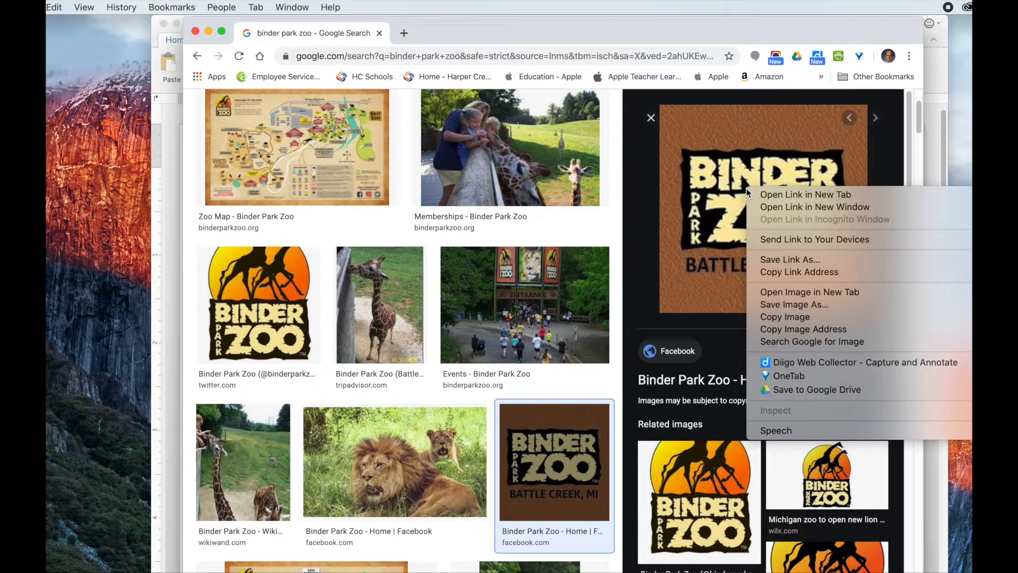
{"action": "left_click", "coordinate": [765, 305]}
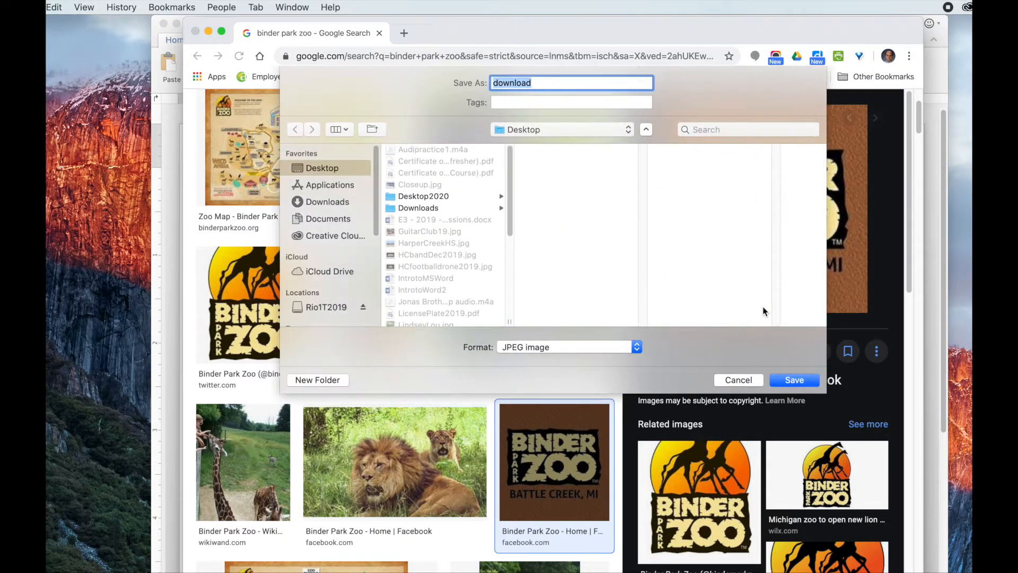
{"action": "left_click", "coordinate": [645, 129]}
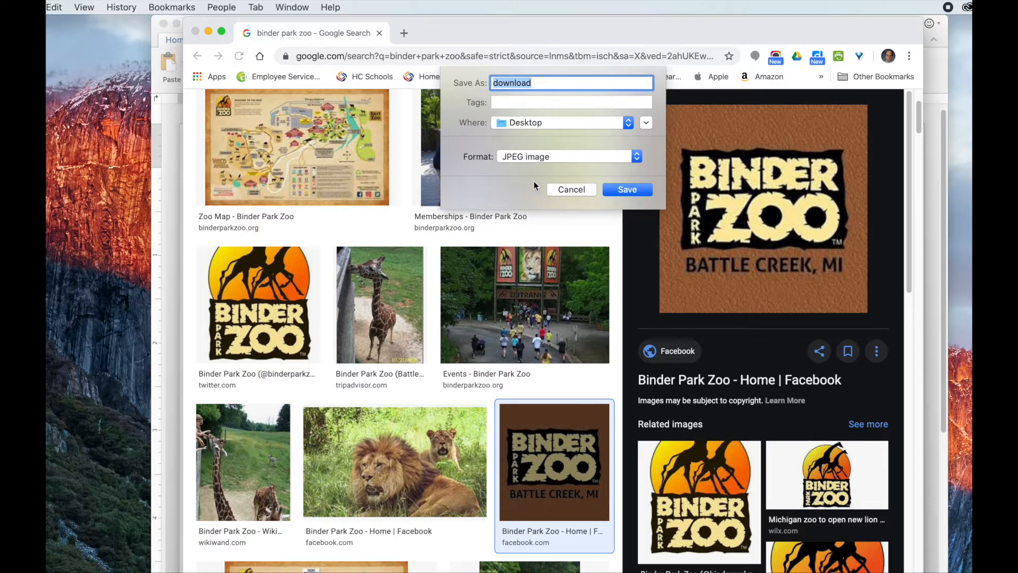
{"action": "left_click", "coordinate": [647, 123]}
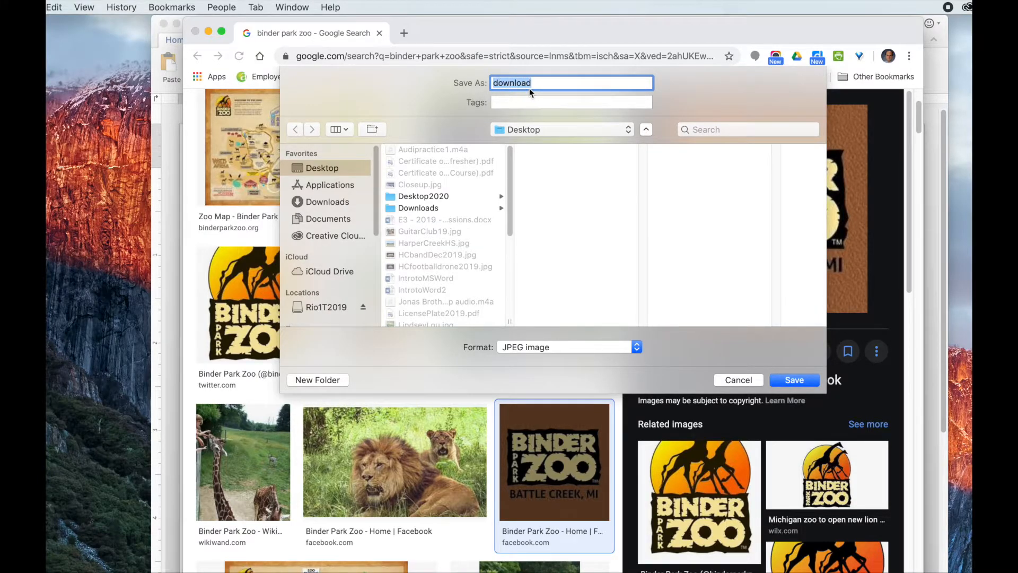
{"action": "type", "text": "BinderLogo"}
Create a folder named Binderpics on the Desktop and save the logo in it as a JPEG image
{"action": "left_click", "coordinate": [320, 381]}
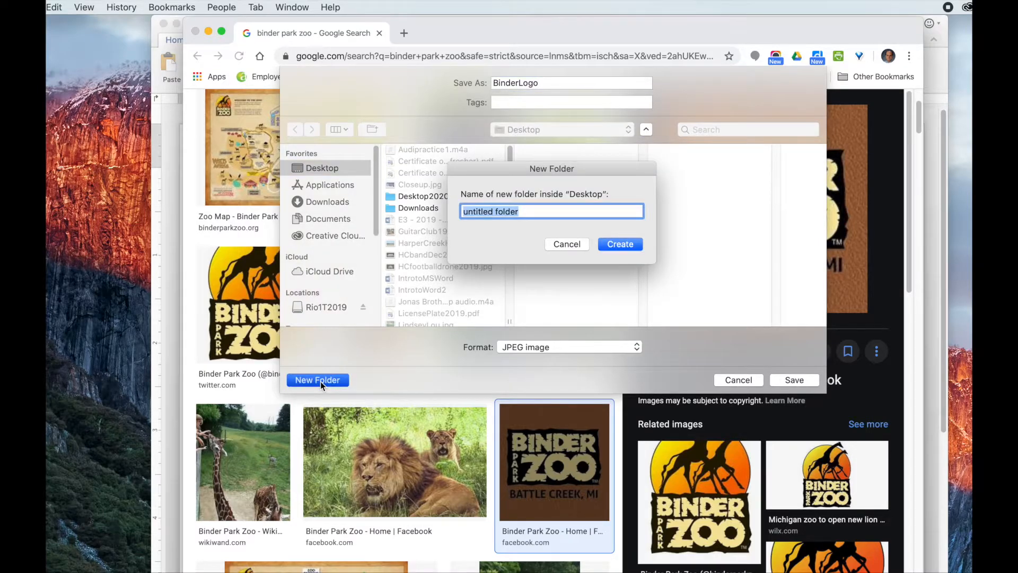
{"action": "type", "text": "Bin"}
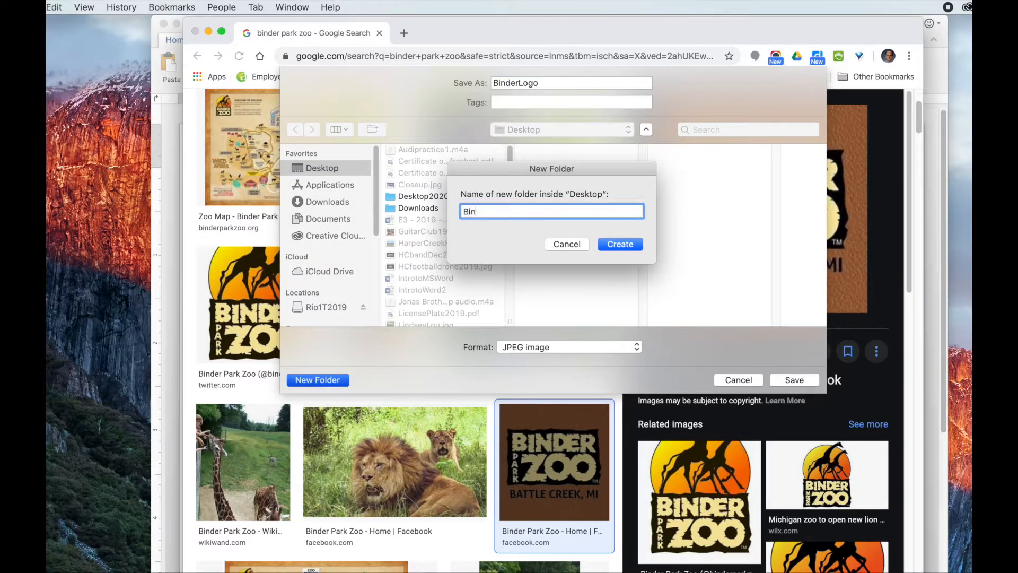
{"action": "type", "text": "derfiles"}
{"action": "key", "text": "BackSpace"}
{"action": "key", "text": "BackSpace"}
{"action": "key", "text": "BackSpace"}
{"action": "type", "text": "cs"}
{"action": "left_click", "coordinate": [619, 244]}
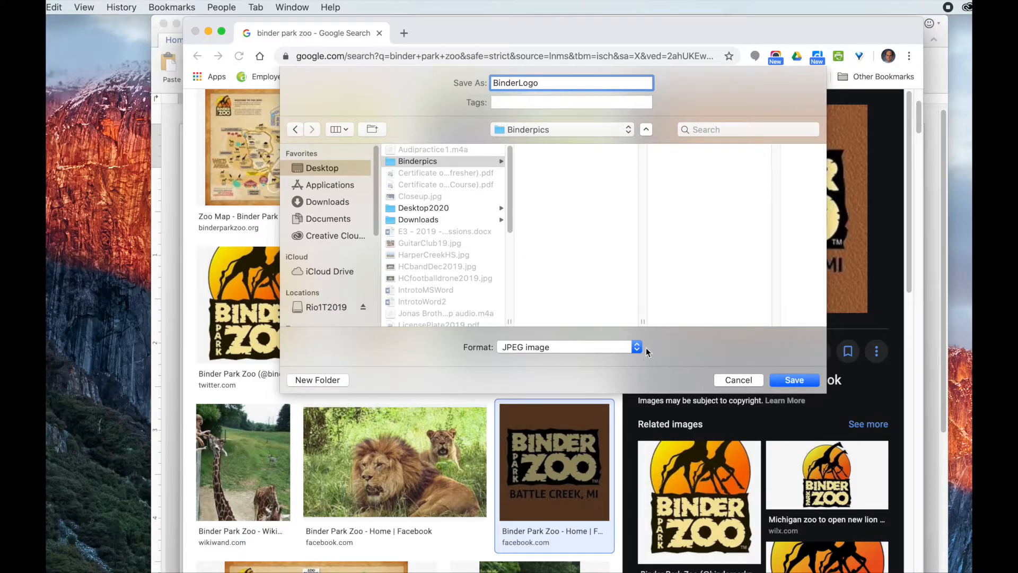
{"action": "left_click", "coordinate": [794, 381]}
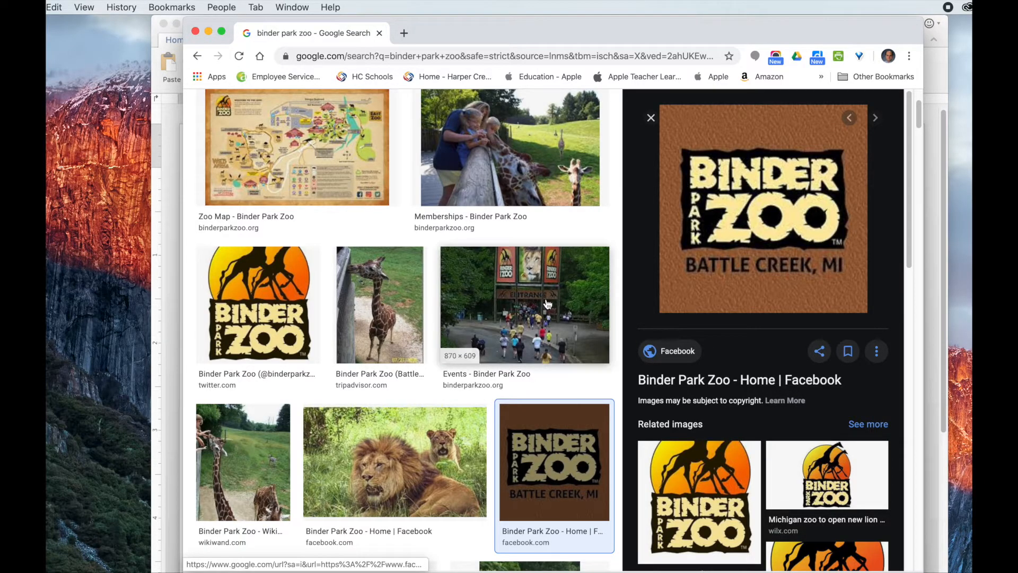
Browse the image results and open the preview of the zoo entrance photo from the Events page
{"action": "scroll", "coordinate": [536, 293], "scroll_direction": "down", "scroll_amount": 10}
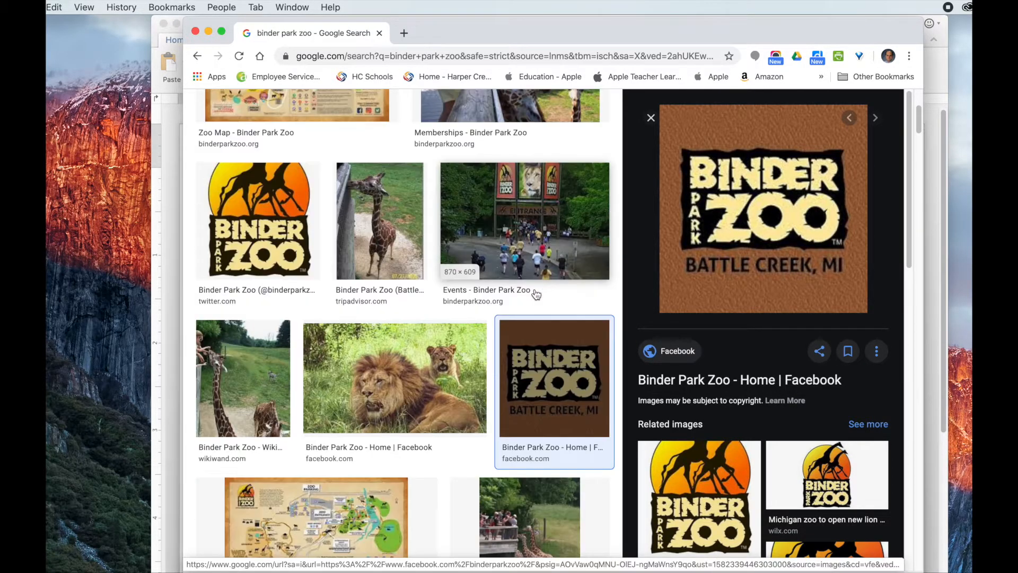
{"action": "scroll", "coordinate": [536, 295], "scroll_direction": "down", "scroll_amount": 8}
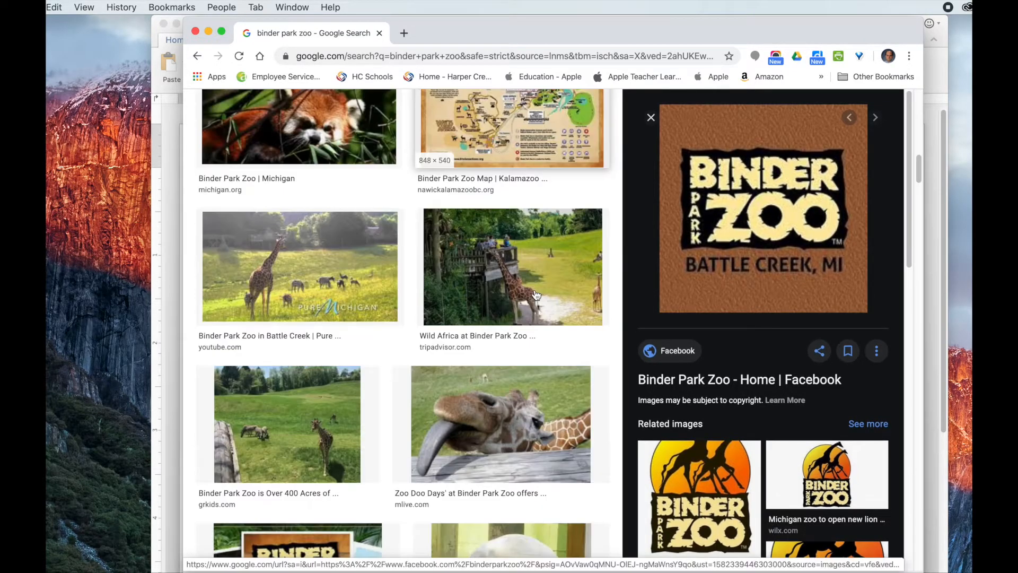
{"action": "scroll", "coordinate": [537, 295], "scroll_direction": "down", "scroll_amount": 5}
{"action": "scroll", "coordinate": [537, 294], "scroll_direction": "up", "scroll_amount": 15}
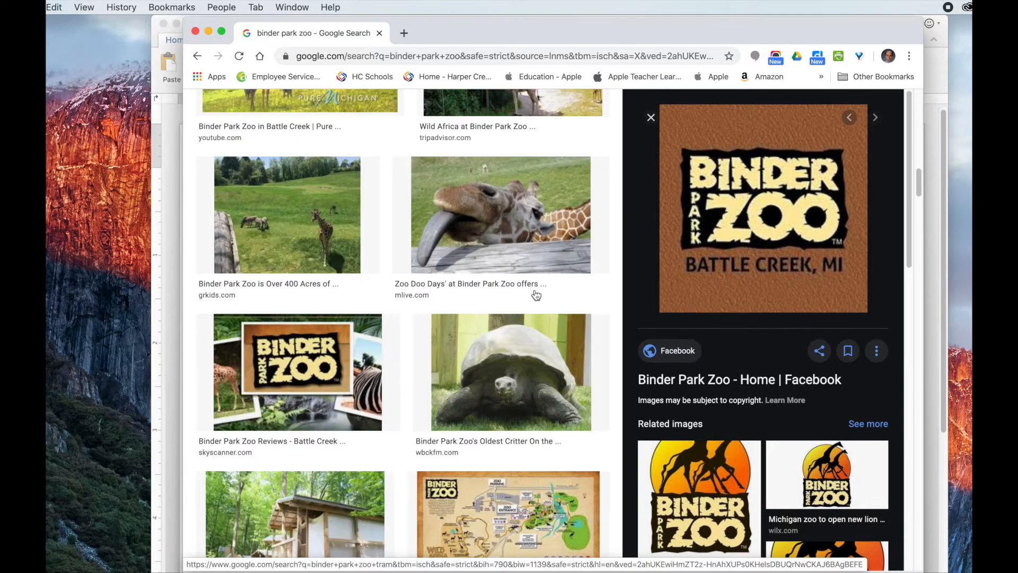
{"action": "scroll", "coordinate": [536, 293], "scroll_direction": "up", "scroll_amount": 7}
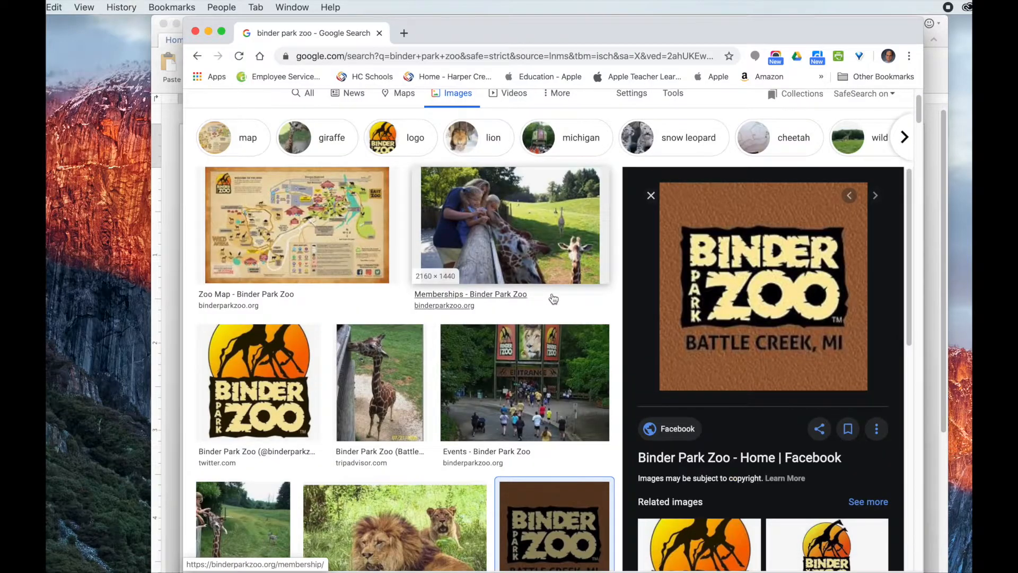
{"action": "scroll", "coordinate": [575, 320], "scroll_direction": "down", "scroll_amount": 1}
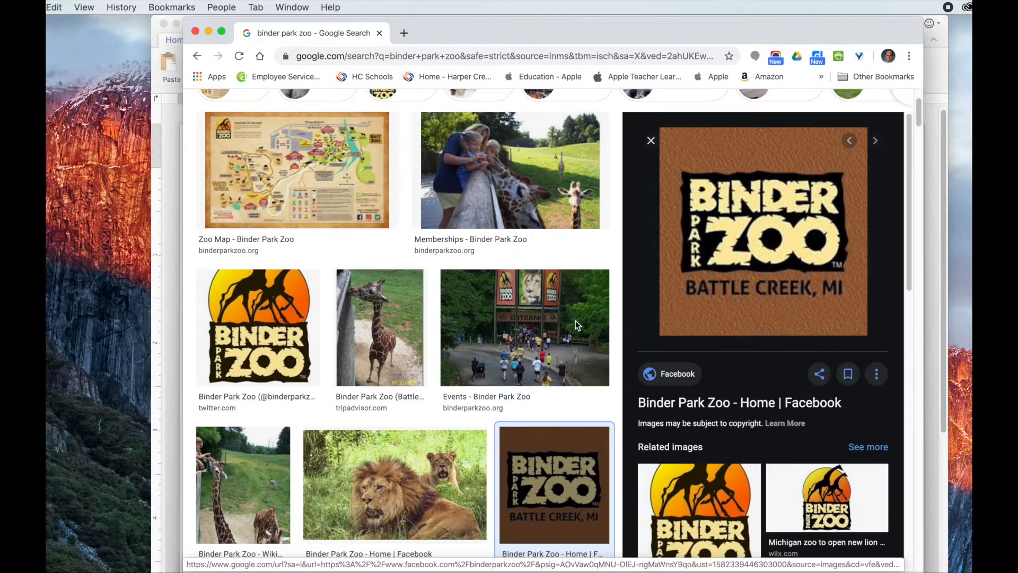
{"action": "left_click", "coordinate": [521, 329]}
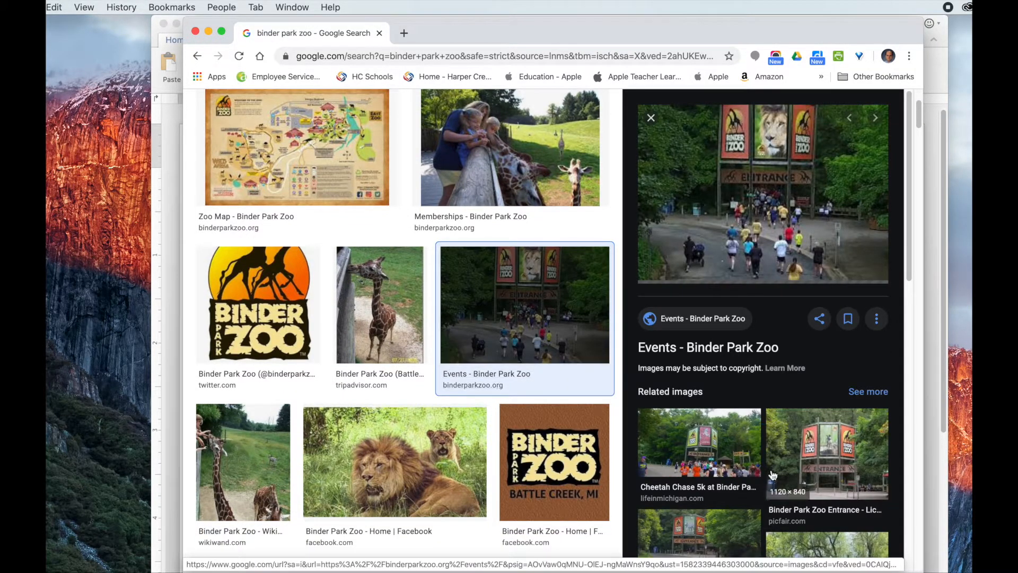
Save the previewed entrance photo in the Binderpics folder as Entrance.jpg
{"action": "scroll", "coordinate": [785, 512], "scroll_direction": "down", "scroll_amount": 3}
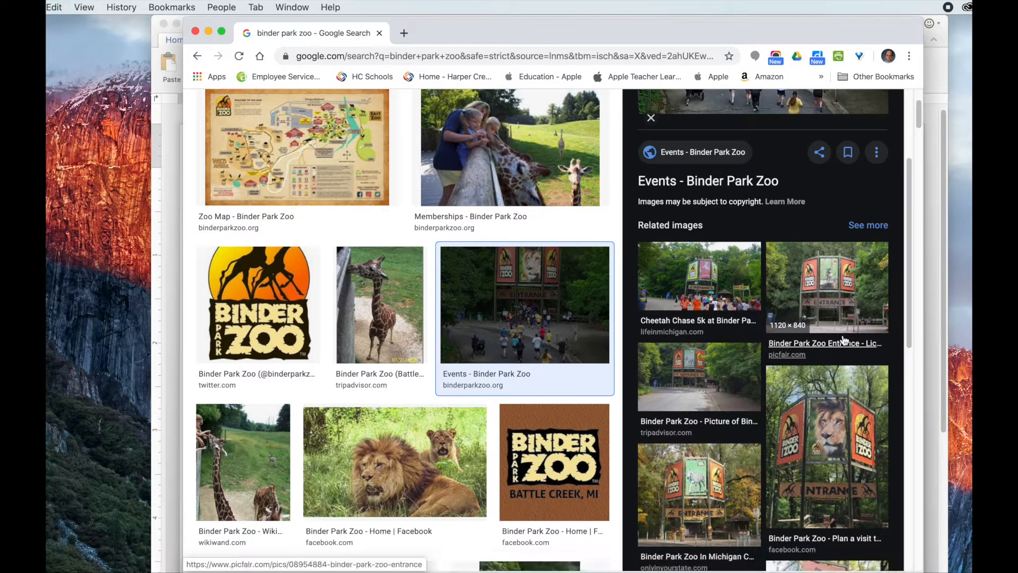
{"action": "scroll", "coordinate": [836, 372], "scroll_direction": "up", "scroll_amount": 2}
{"action": "scroll", "coordinate": [836, 372], "scroll_direction": "up", "scroll_amount": 2}
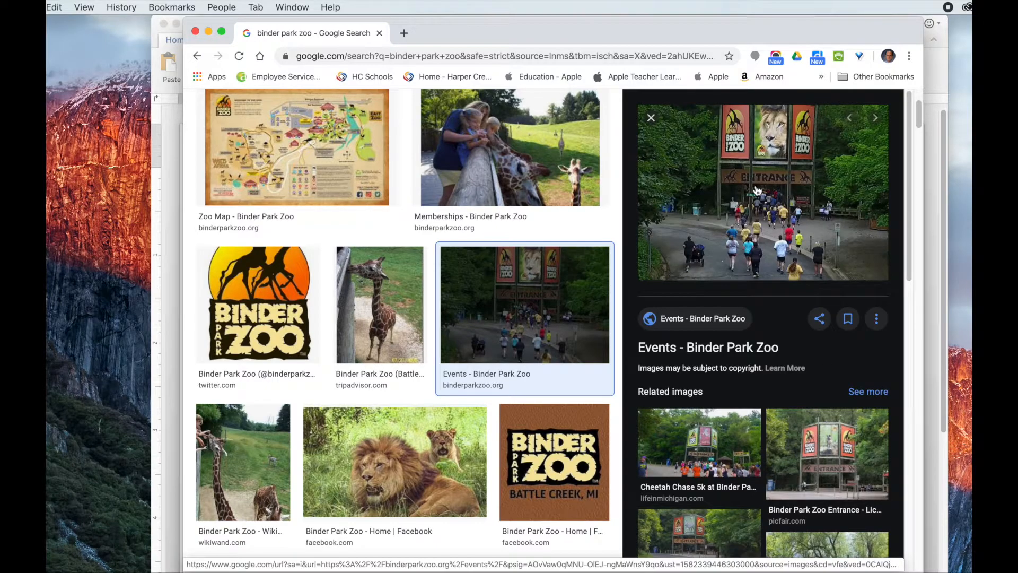
{"action": "scroll", "coordinate": [764, 238], "scroll_direction": "up", "scroll_amount": 3}
{"action": "scroll", "coordinate": [766, 366], "scroll_direction": "down", "scroll_amount": 2}
{"action": "scroll", "coordinate": [767, 355], "scroll_direction": "up", "scroll_amount": 1}
{"action": "scroll", "coordinate": [767, 356], "scroll_direction": "up", "scroll_amount": 1}
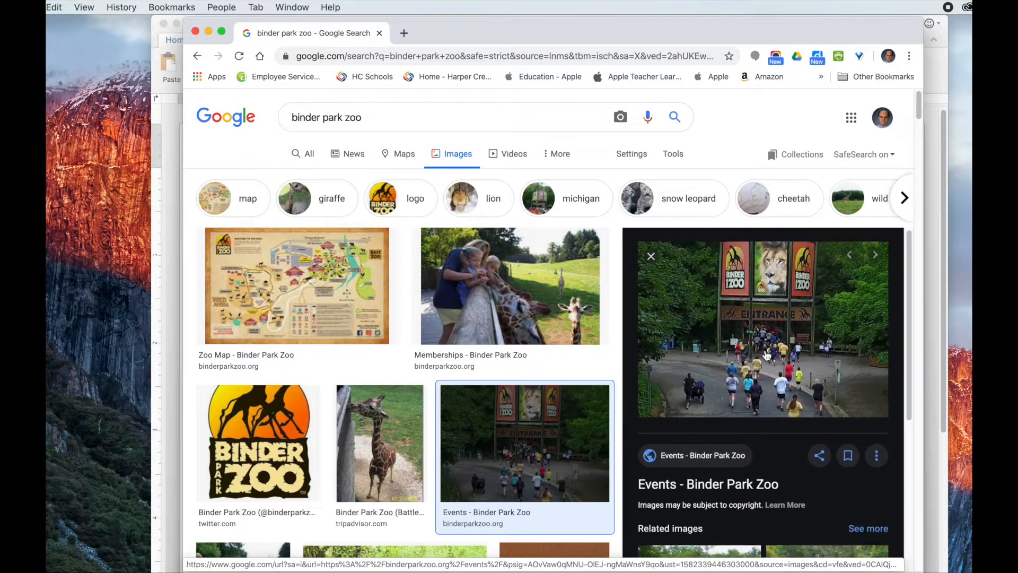
{"action": "right_click", "coordinate": [758, 306]}
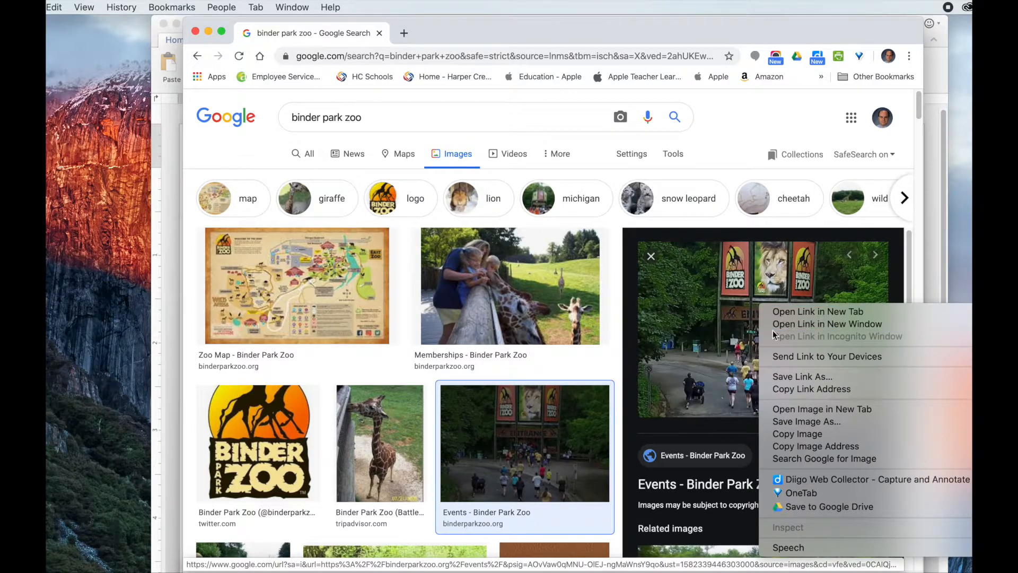
{"action": "left_click", "coordinate": [807, 423]}
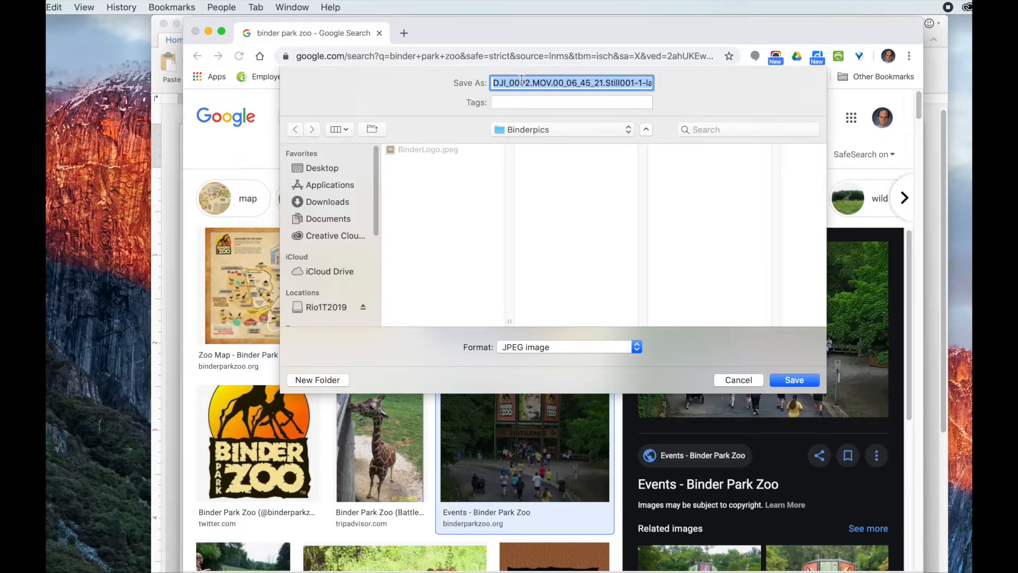
{"action": "type", "text": "Entrance.jpg"}
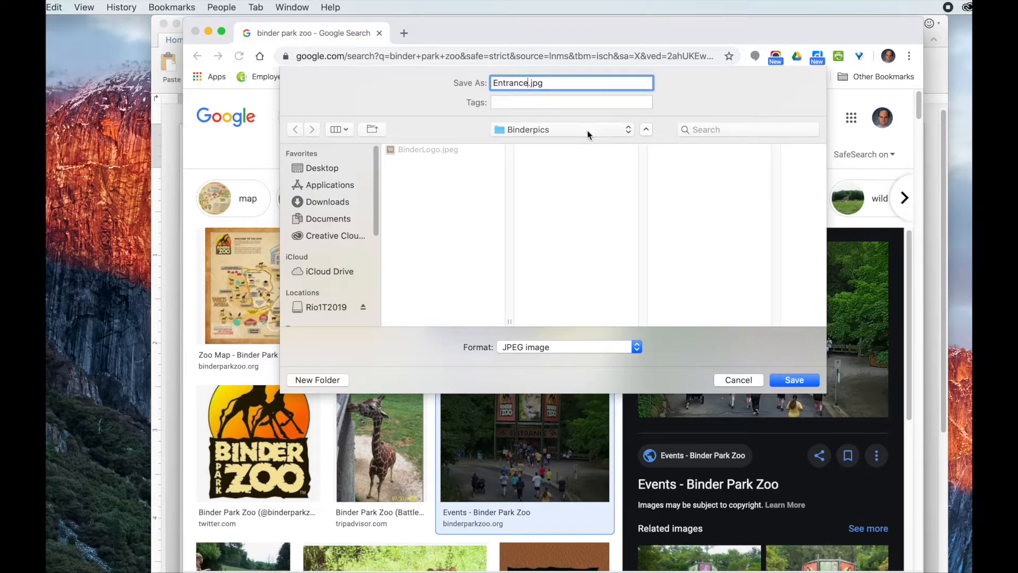
{"action": "left_click", "coordinate": [794, 380]}
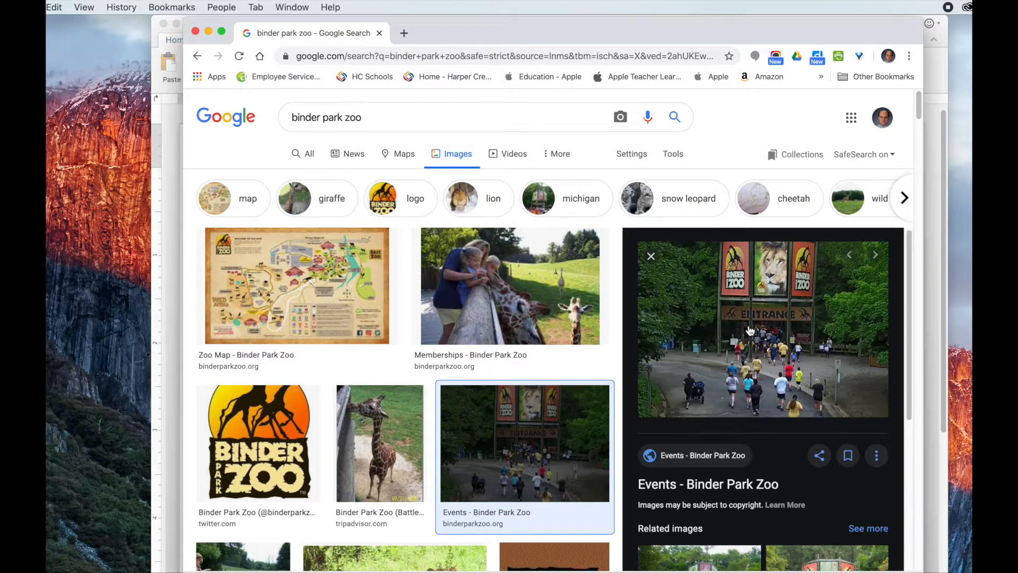
Look through the Binder Park Zoo image results for an animal picture to collect
{"action": "scroll", "coordinate": [605, 383], "scroll_direction": "down", "scroll_amount": 2}
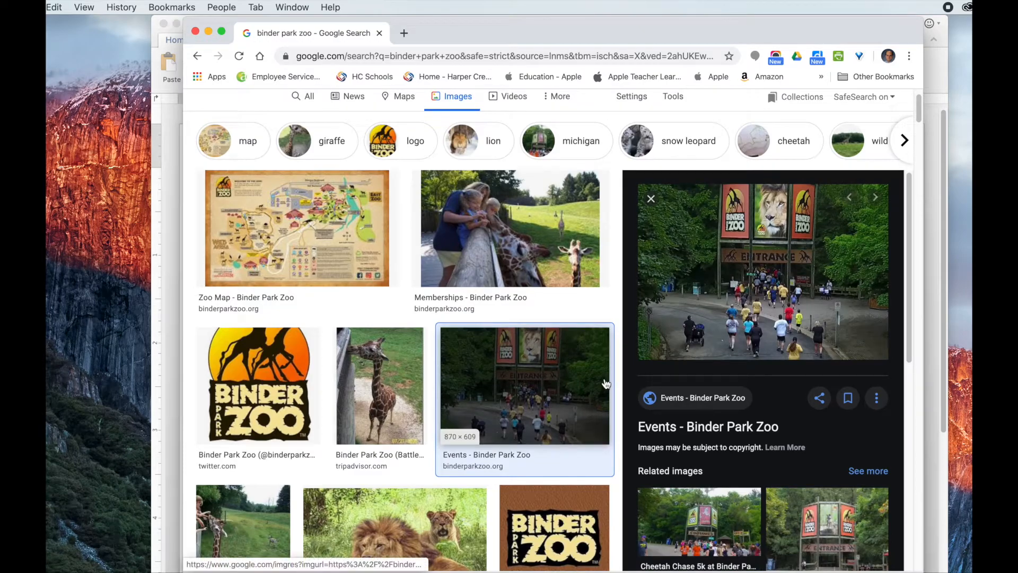
{"action": "scroll", "coordinate": [605, 382], "scroll_direction": "down", "scroll_amount": 2}
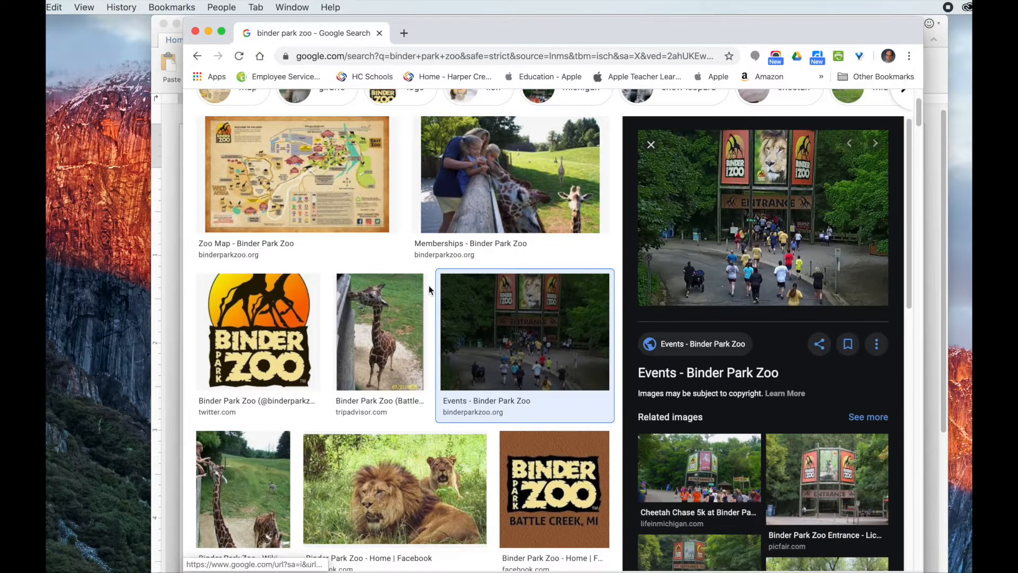
{"action": "scroll", "coordinate": [430, 292], "scroll_direction": "down", "scroll_amount": 5}
{"action": "scroll", "coordinate": [428, 295], "scroll_direction": "down", "scroll_amount": 8}
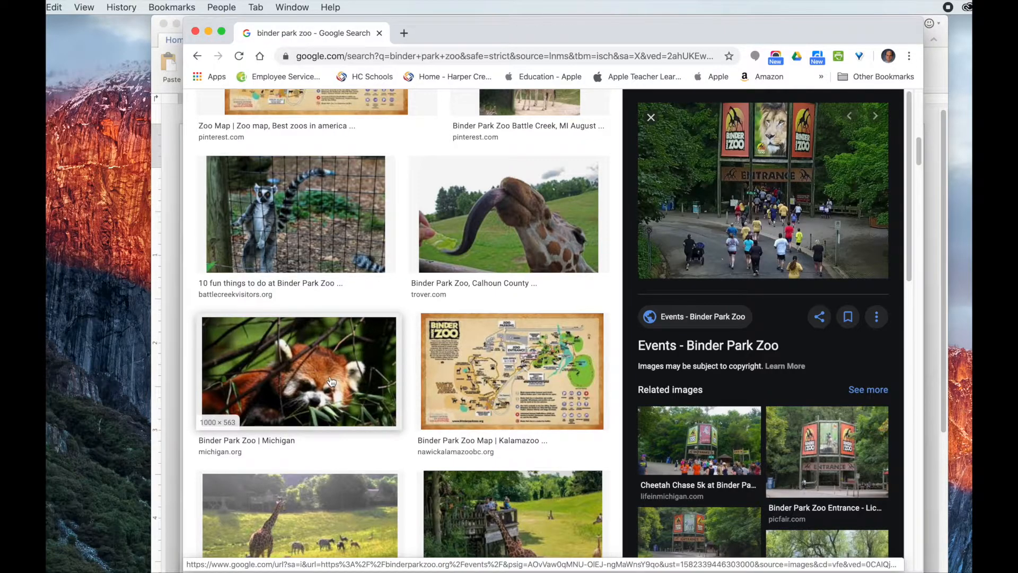
{"action": "scroll", "coordinate": [432, 411], "scroll_direction": "down", "scroll_amount": 2}
{"action": "scroll", "coordinate": [432, 412], "scroll_direction": "down", "scroll_amount": 9}
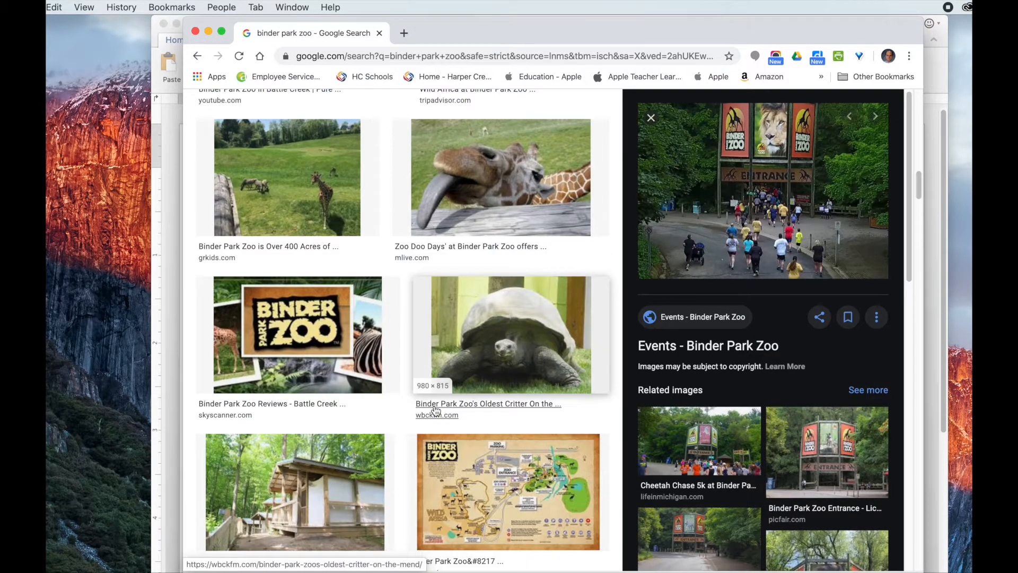
{"action": "scroll", "coordinate": [435, 411], "scroll_direction": "down", "scroll_amount": 2}
{"action": "scroll", "coordinate": [435, 411], "scroll_direction": "down", "scroll_amount": 8}
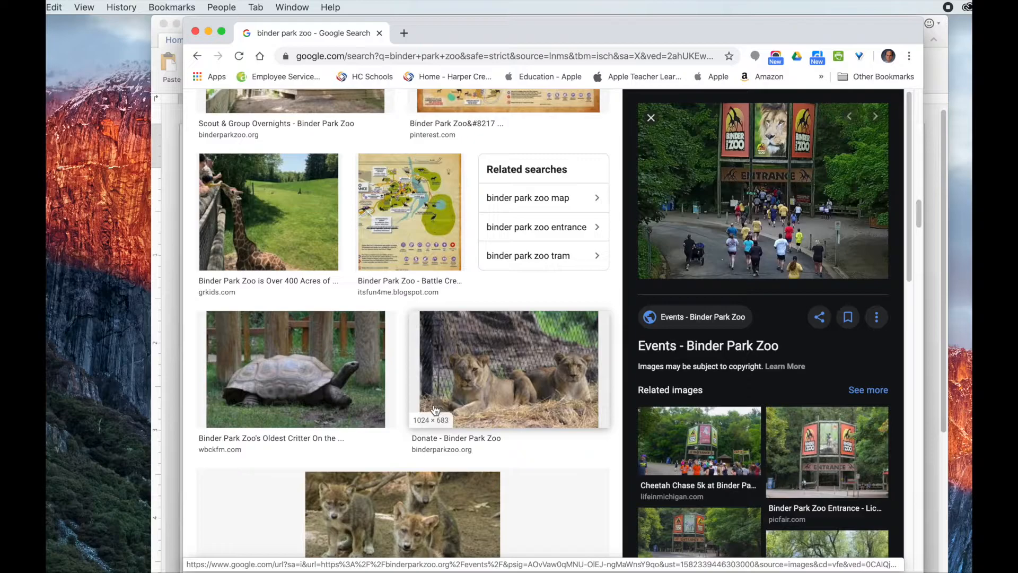
{"action": "scroll", "coordinate": [435, 407], "scroll_direction": "down", "scroll_amount": 4}
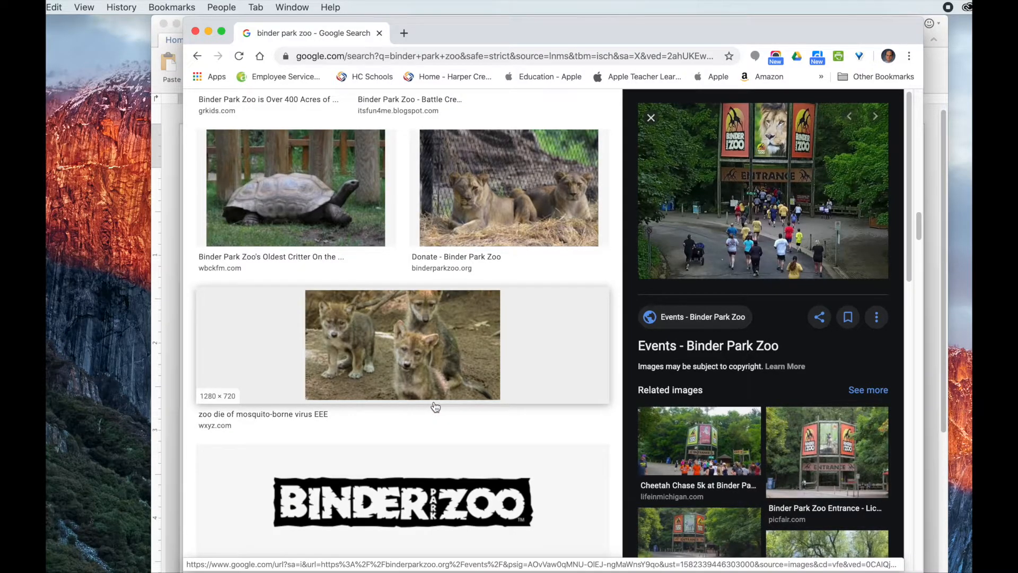
{"action": "scroll", "coordinate": [436, 407], "scroll_direction": "up", "scroll_amount": 12}
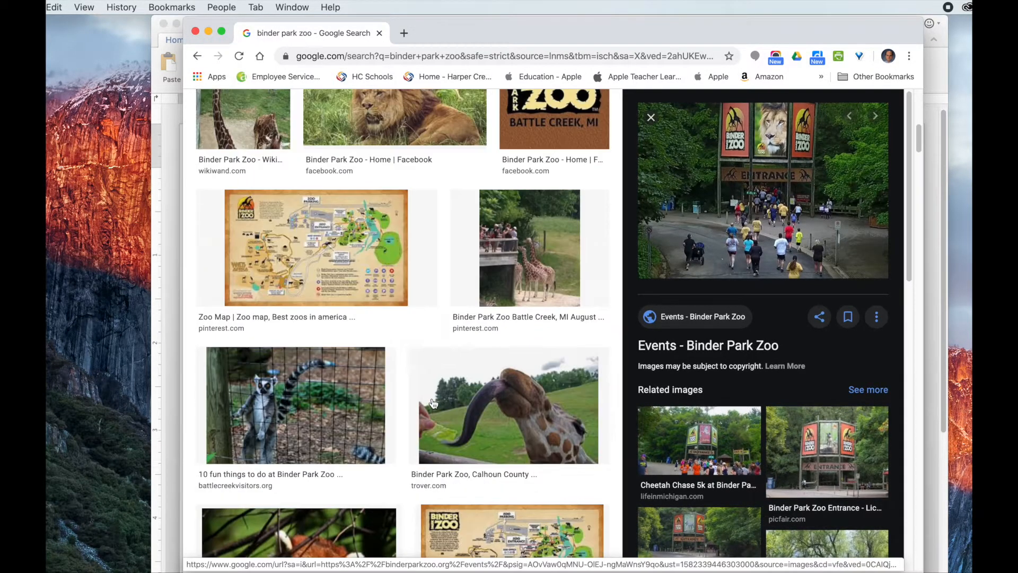
{"action": "scroll", "coordinate": [433, 404], "scroll_direction": "up", "scroll_amount": 5}
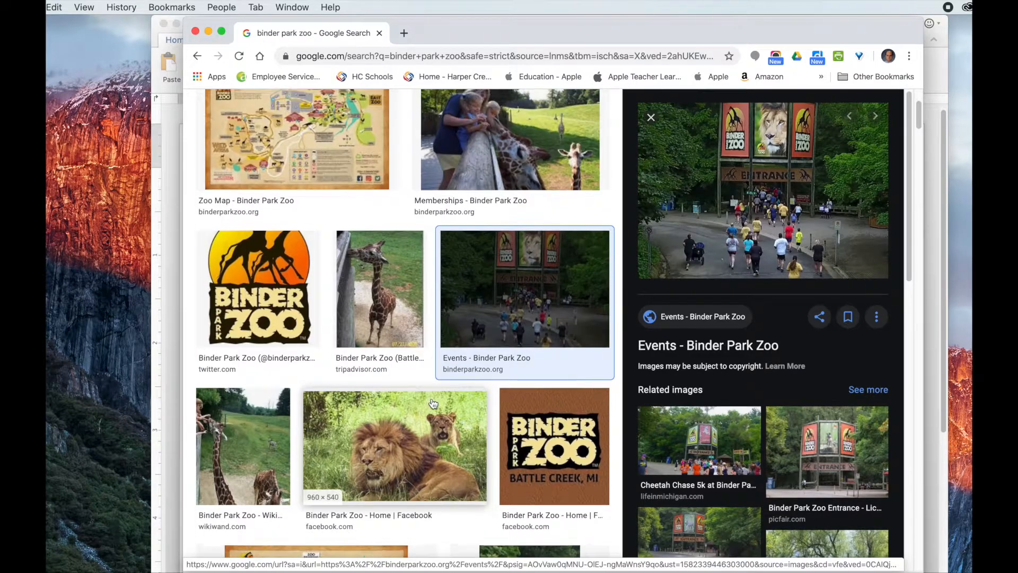
{"action": "scroll", "coordinate": [431, 399], "scroll_direction": "up", "scroll_amount": 1}
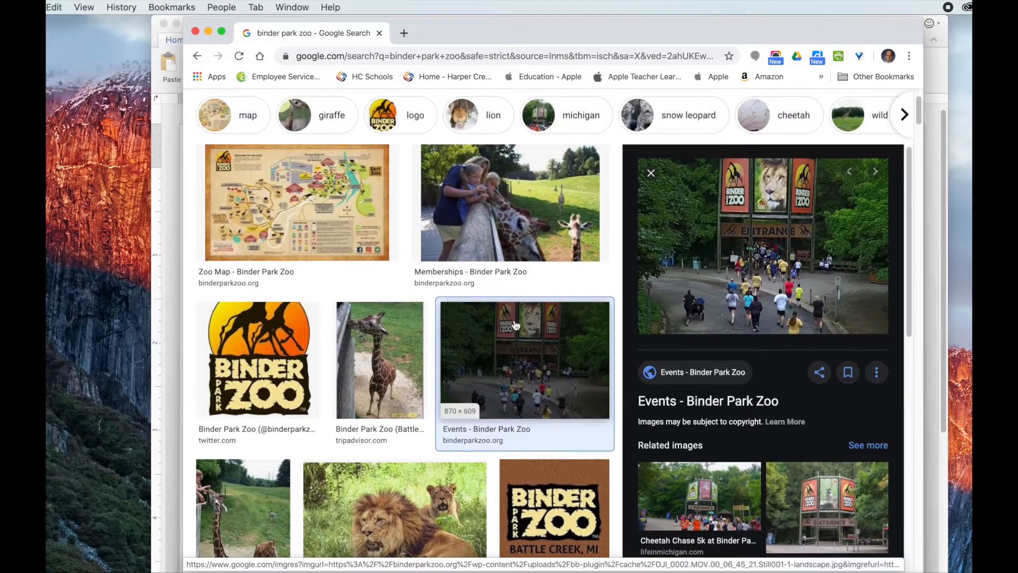
Save the giraffe-feeding photo from the Memberships page in the Binderpics folder as a JPEG image named Girafe
{"action": "left_click", "coordinate": [493, 203]}
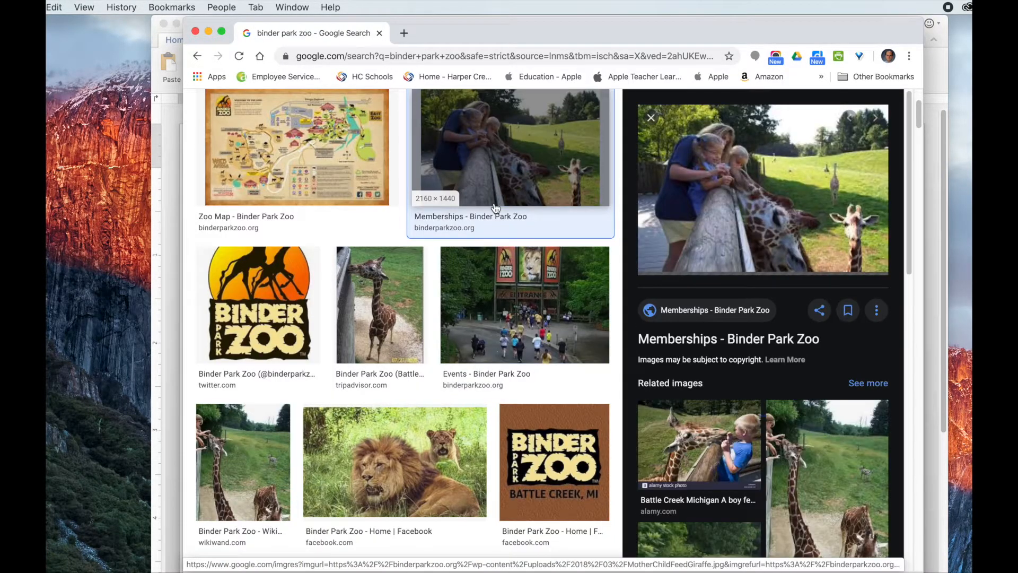
{"action": "right_click", "coordinate": [773, 169]}
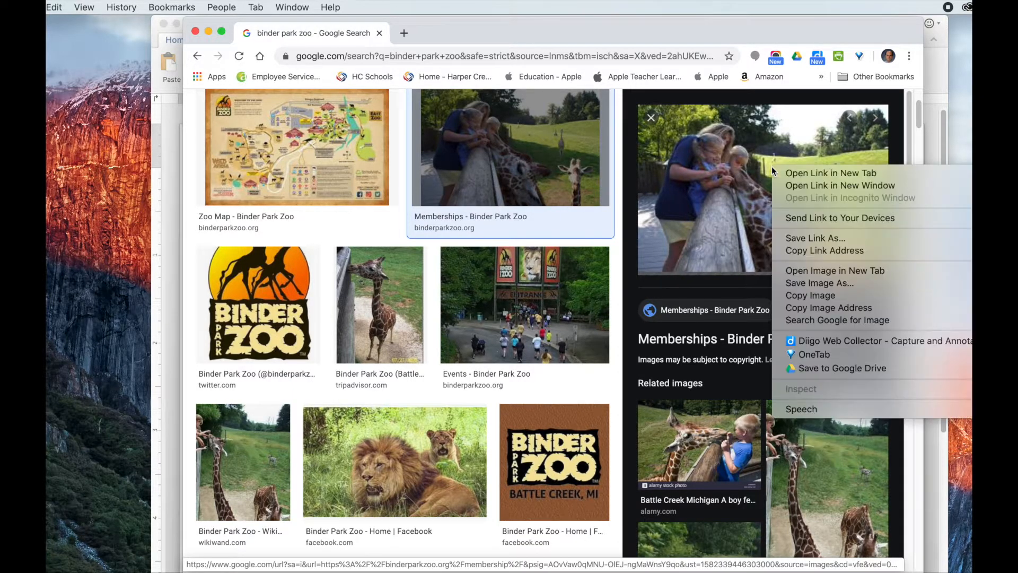
{"action": "left_click", "coordinate": [808, 282]}
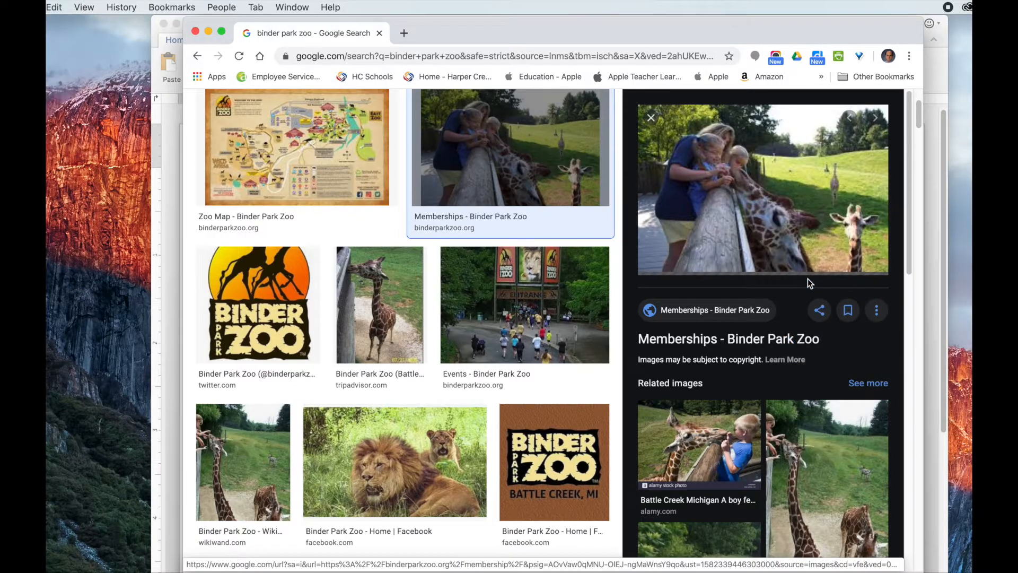
{"action": "type", "text": "Girafe"}
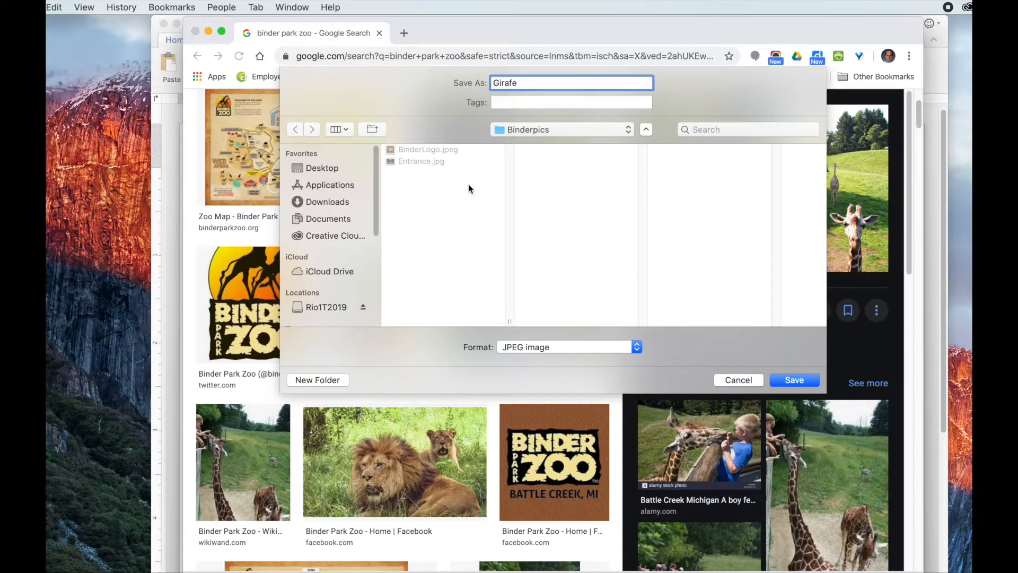
{"action": "left_click", "coordinate": [790, 380]}
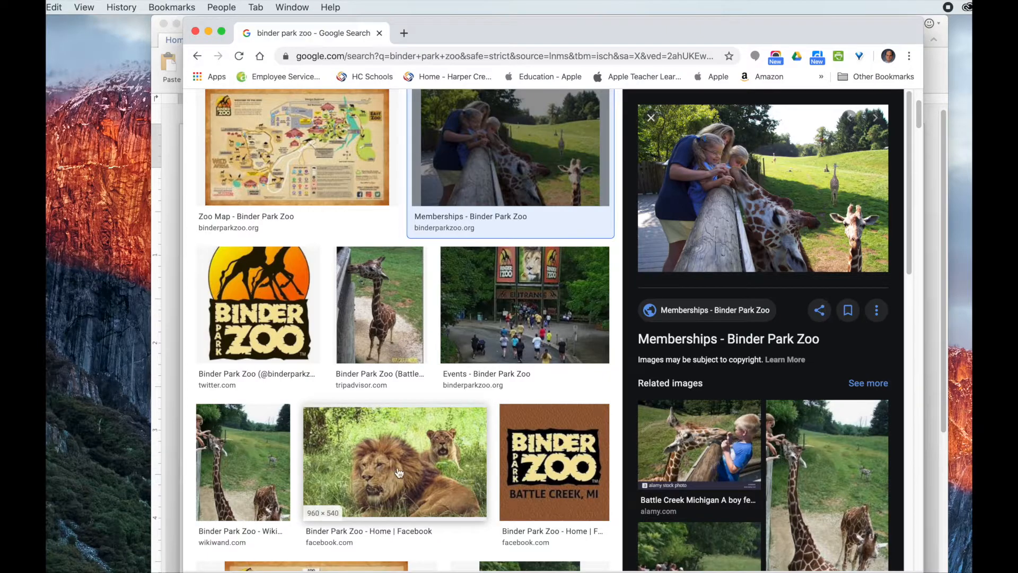
Find the Second Wave Media photo of two lions among the related images and save it in the Binderpics folder as Lions
{"action": "scroll", "coordinate": [392, 467], "scroll_direction": "down", "scroll_amount": 1}
{"action": "scroll", "coordinate": [392, 466], "scroll_direction": "down", "scroll_amount": 1}
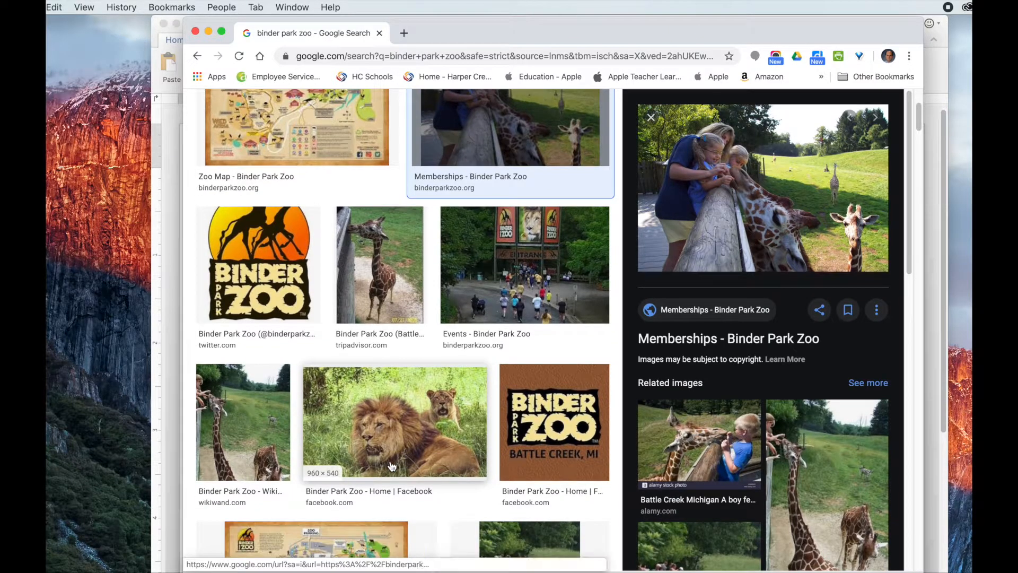
{"action": "left_click", "coordinate": [386, 427]}
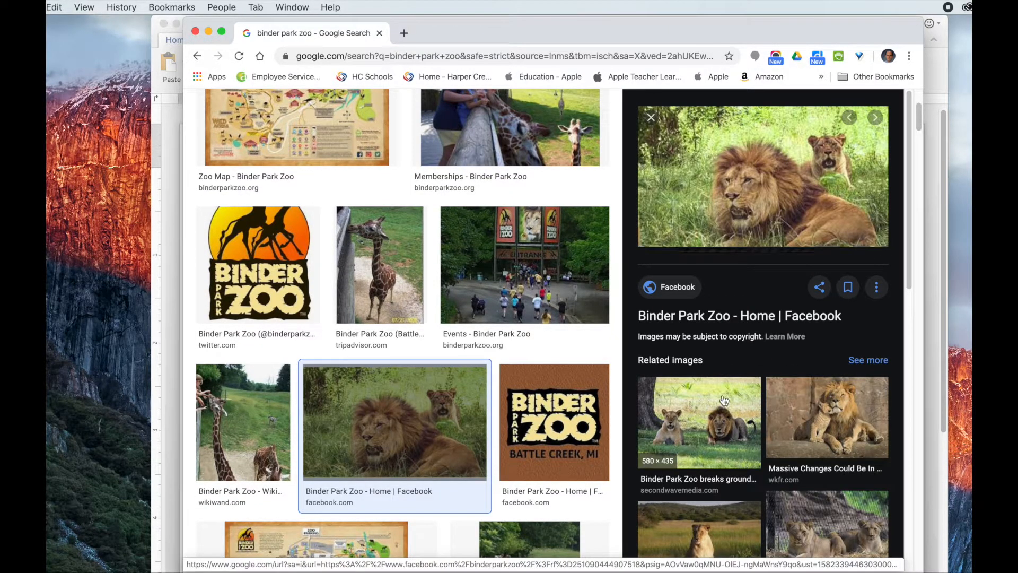
{"action": "left_click", "coordinate": [698, 423]}
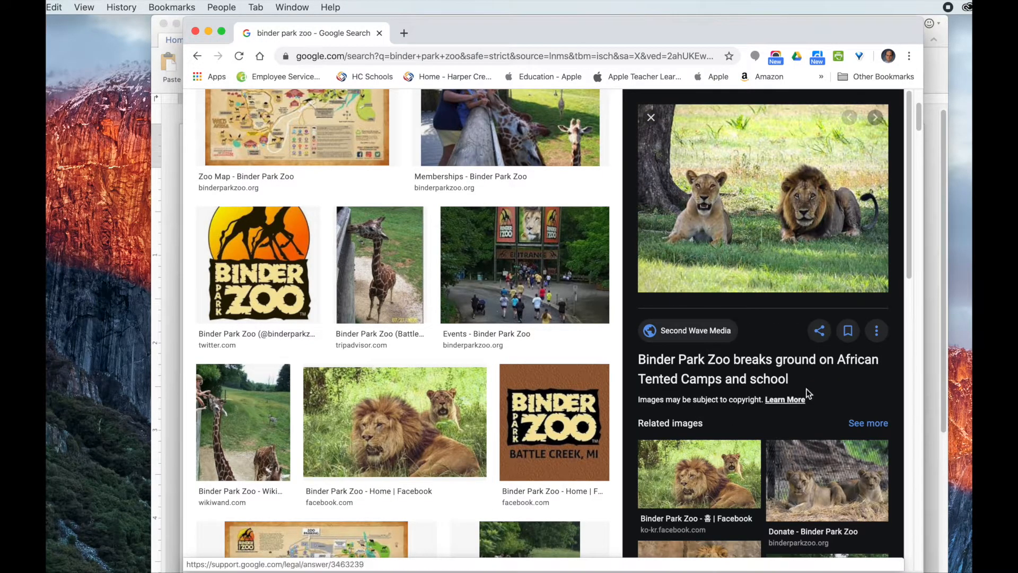
{"action": "right_click", "coordinate": [767, 164]}
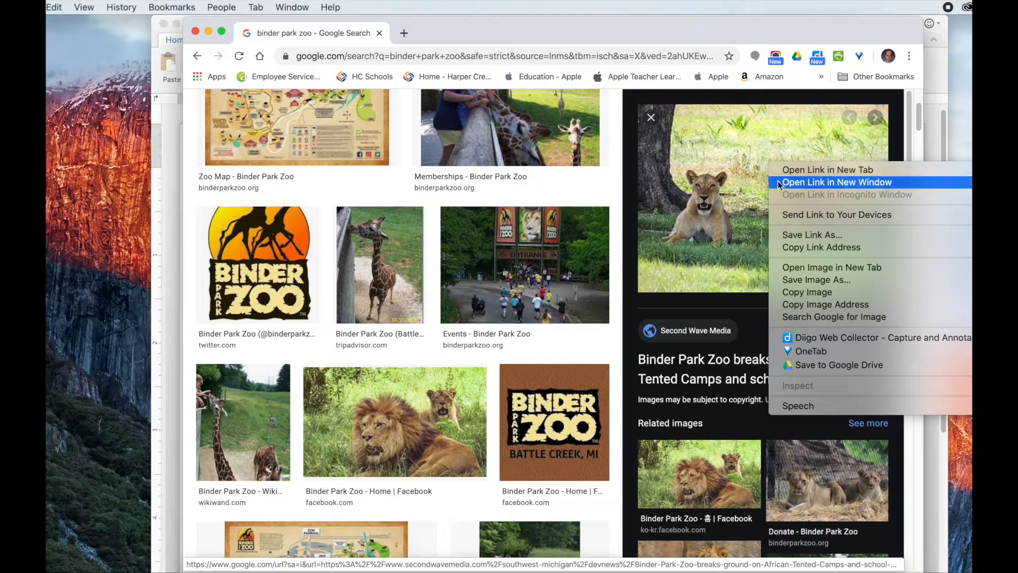
{"action": "left_click", "coordinate": [802, 280]}
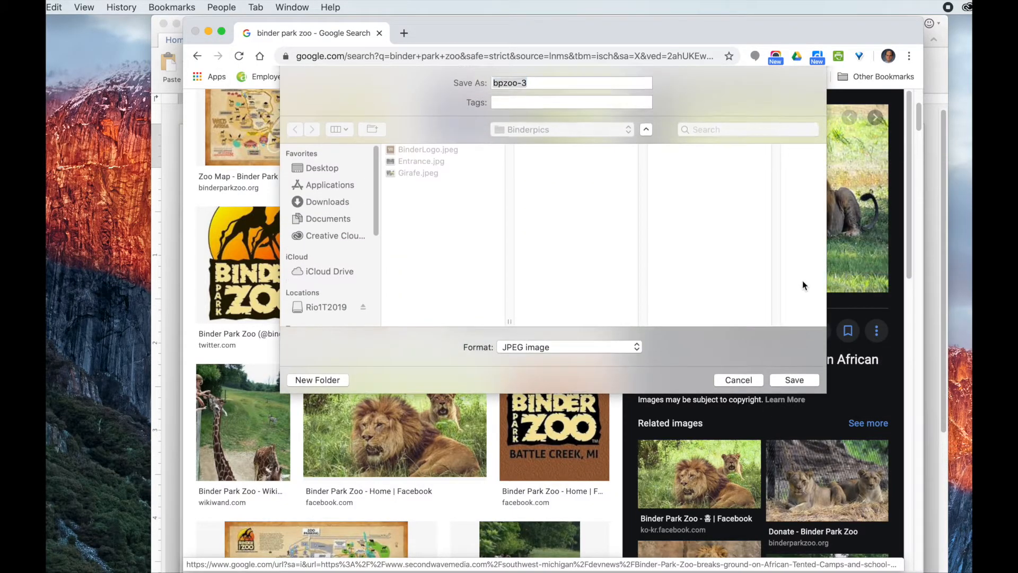
{"action": "type", "text": "Lions"}
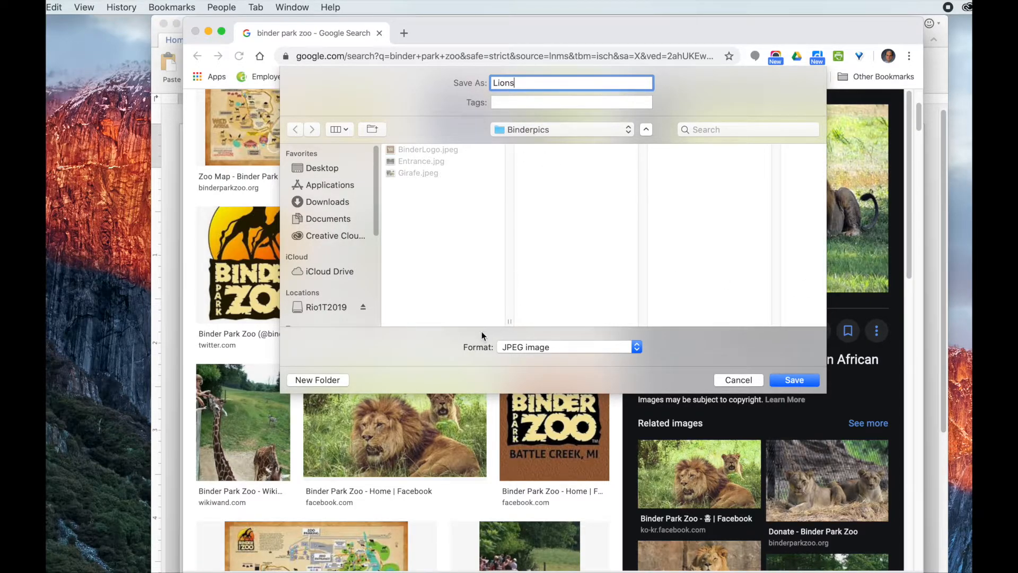
{"action": "left_click", "coordinate": [793, 380]}
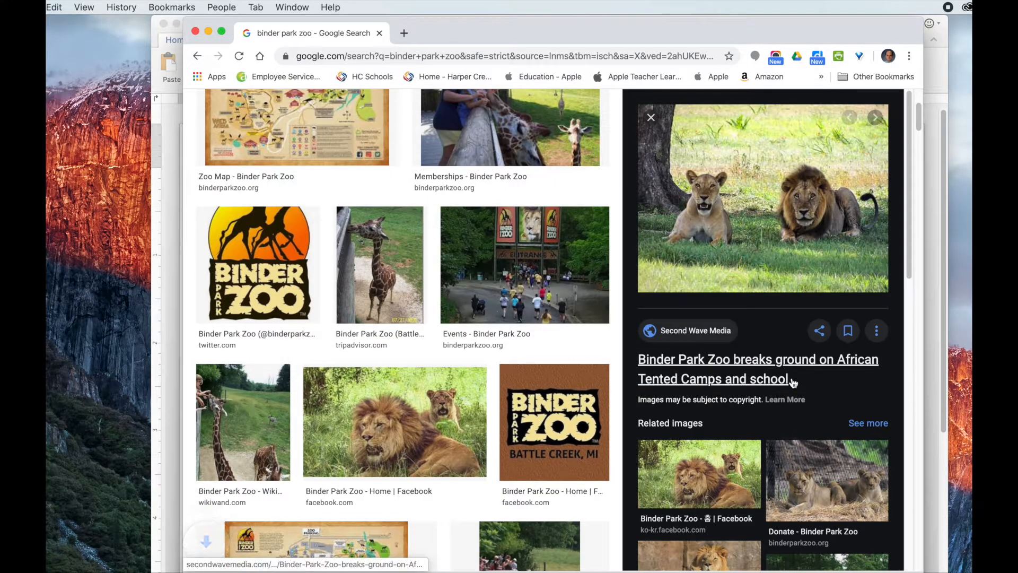
Save the lemur photo from the battlecreekvisitors.org result in the Binderpics folder as a JPEG image named Lemur
{"action": "scroll", "coordinate": [577, 404], "scroll_direction": "down", "scroll_amount": 7}
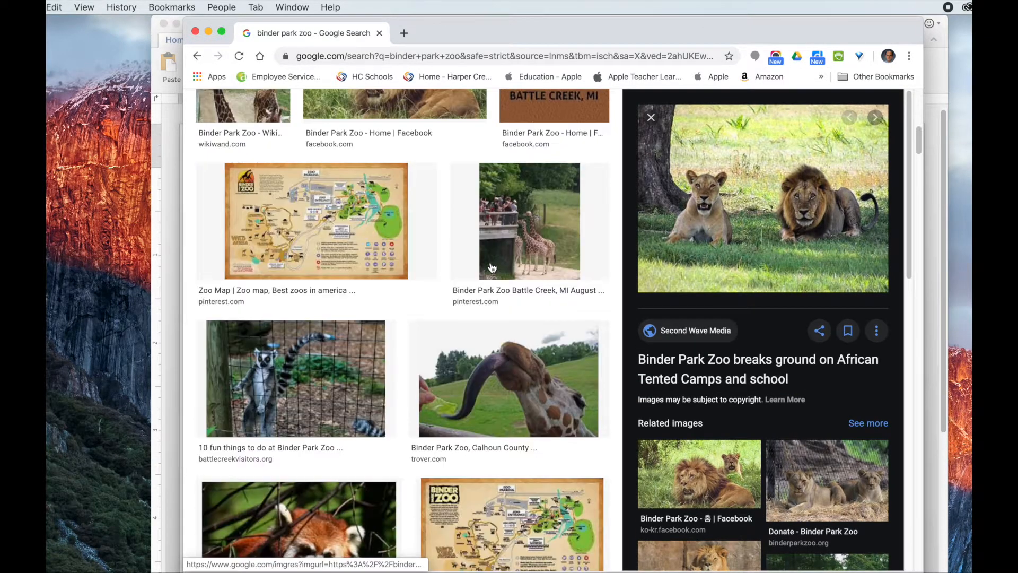
{"action": "left_click", "coordinate": [276, 378]}
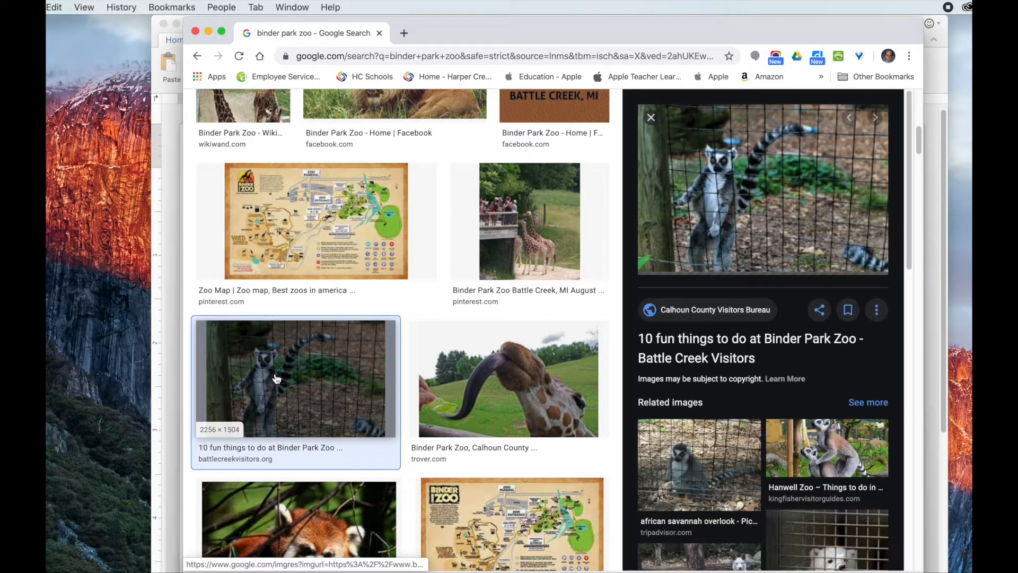
{"action": "right_click", "coordinate": [763, 179]}
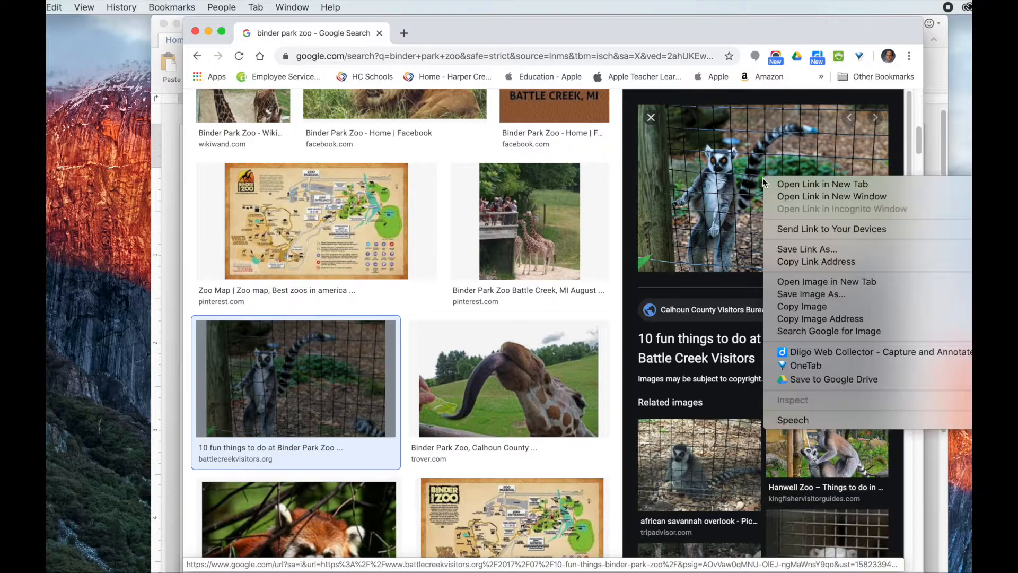
{"action": "left_click", "coordinate": [788, 295]}
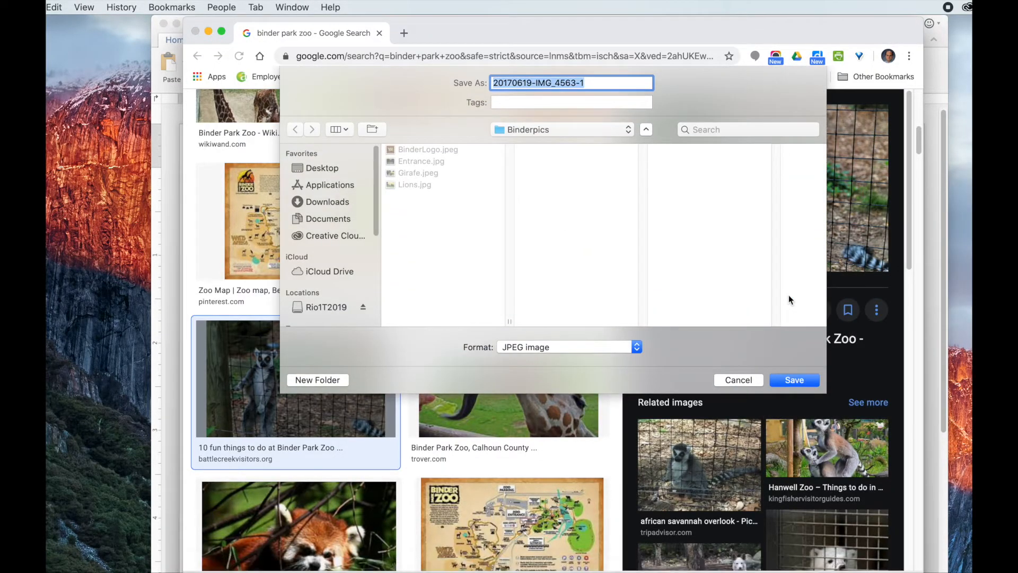
{"action": "type", "text": "Lemur"}
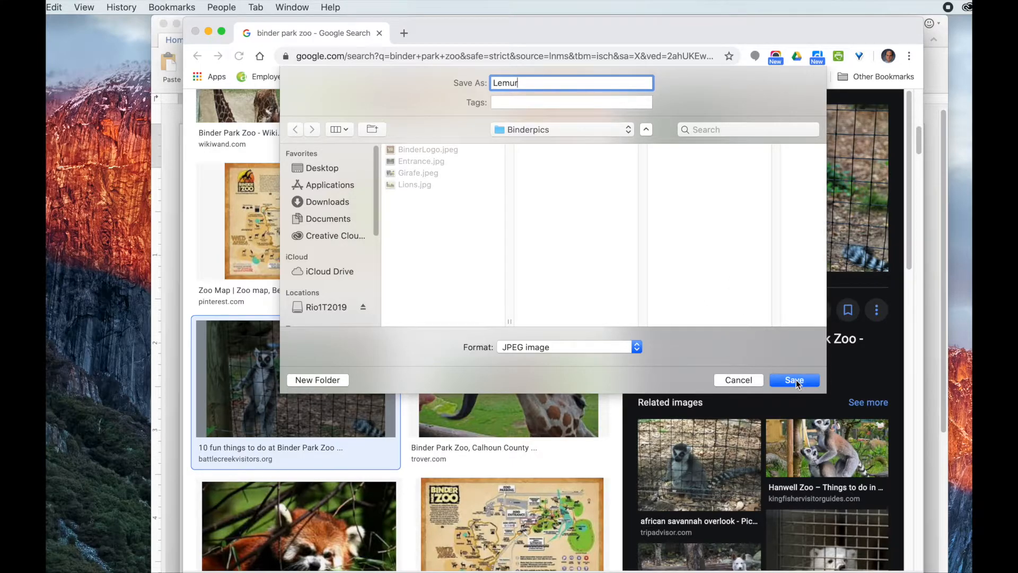
{"action": "left_click", "coordinate": [794, 380]}
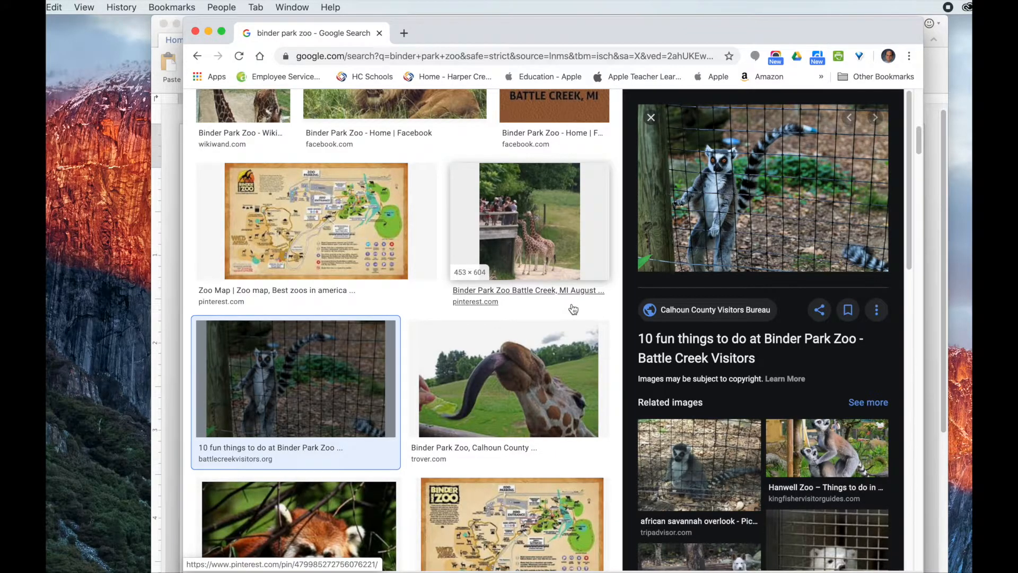
Quit Chrome and return to the Poster document in Word
{"action": "scroll", "coordinate": [572, 307], "scroll_direction": "up", "scroll_amount": 1}
{"action": "scroll", "coordinate": [573, 308], "scroll_direction": "up", "scroll_amount": 3}
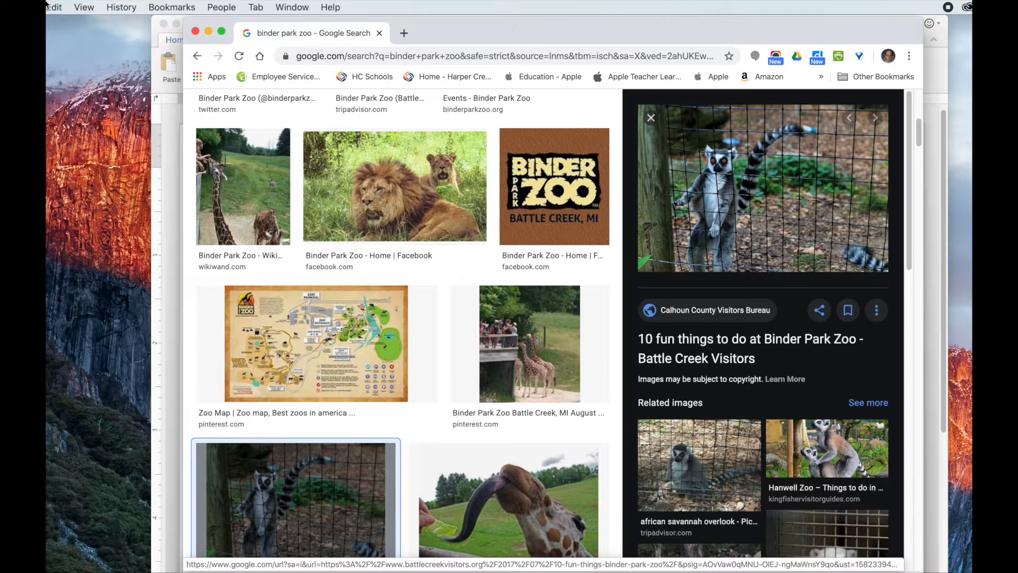
{"action": "left_click", "coordinate": [4, 7]}
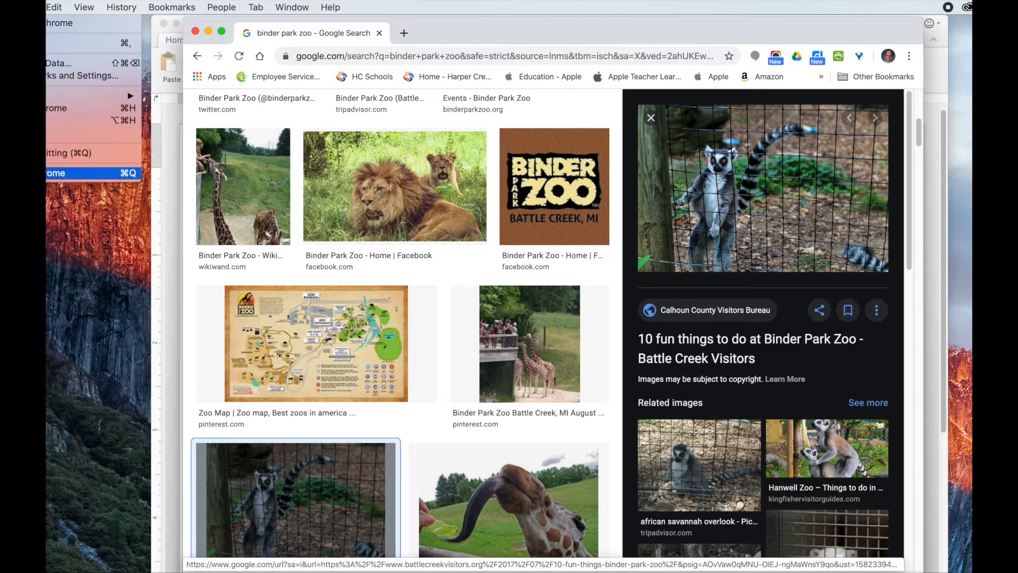
{"action": "left_click", "coordinate": [41, 173]}
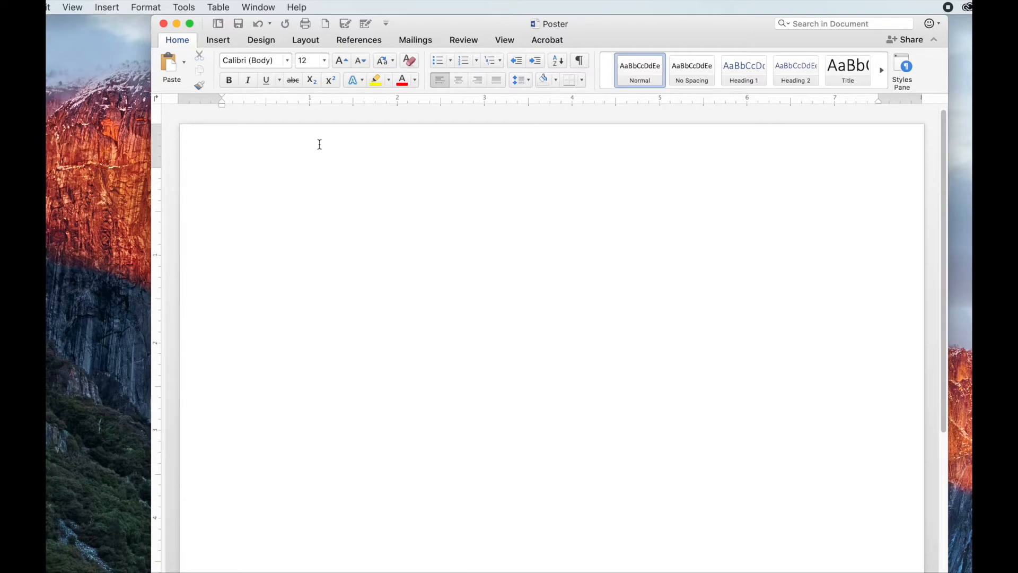
Insert the picture BinderLogo.jpeg from the Binderpics folder on the Desktop at the start of the blank page
{"action": "left_click", "coordinate": [219, 42]}
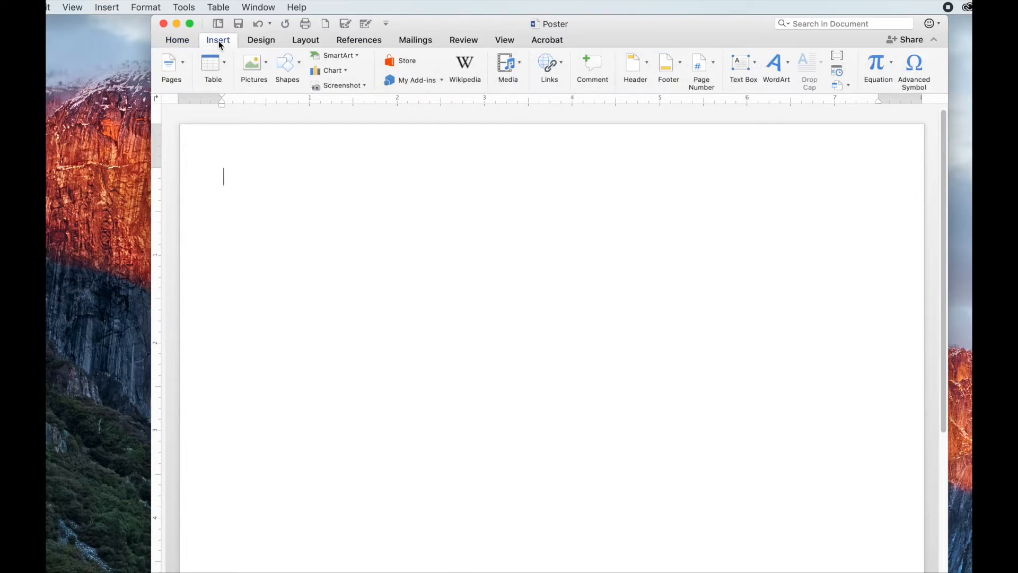
{"action": "left_click", "coordinate": [268, 66]}
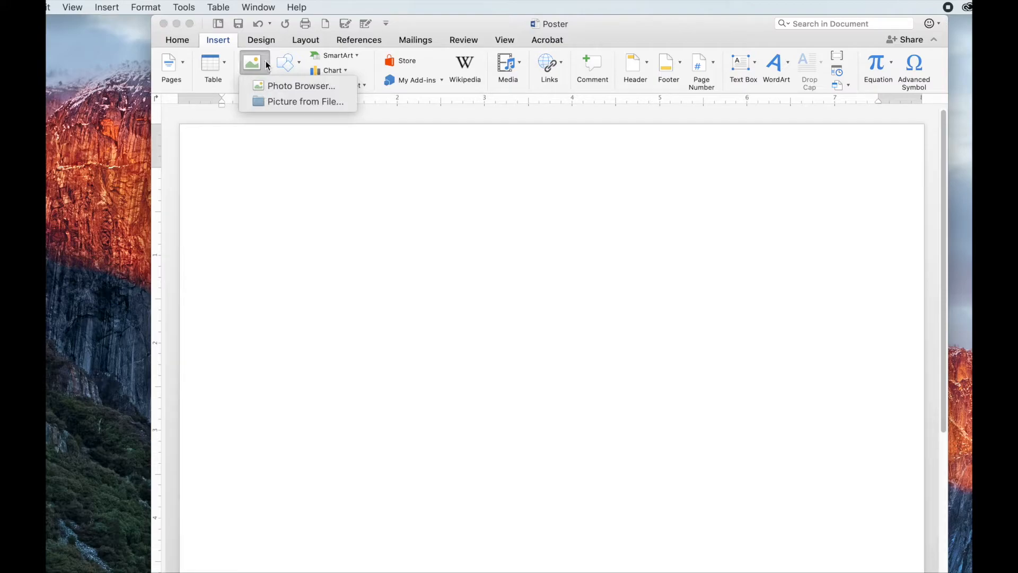
{"action": "left_click", "coordinate": [278, 103]}
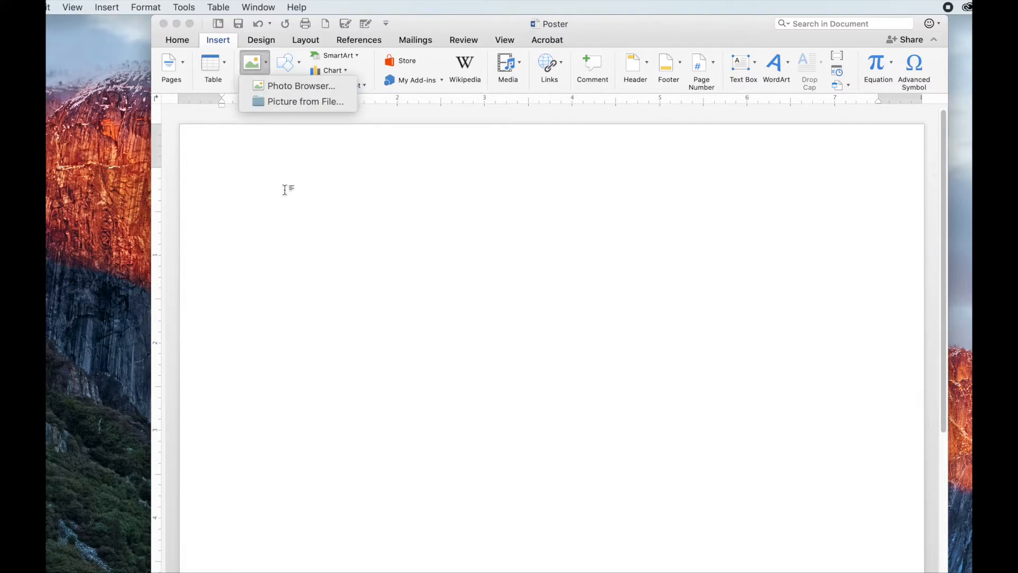
{"action": "left_click", "coordinate": [107, 7]}
{"action": "mouse_move", "coordinate": [114, 23]}
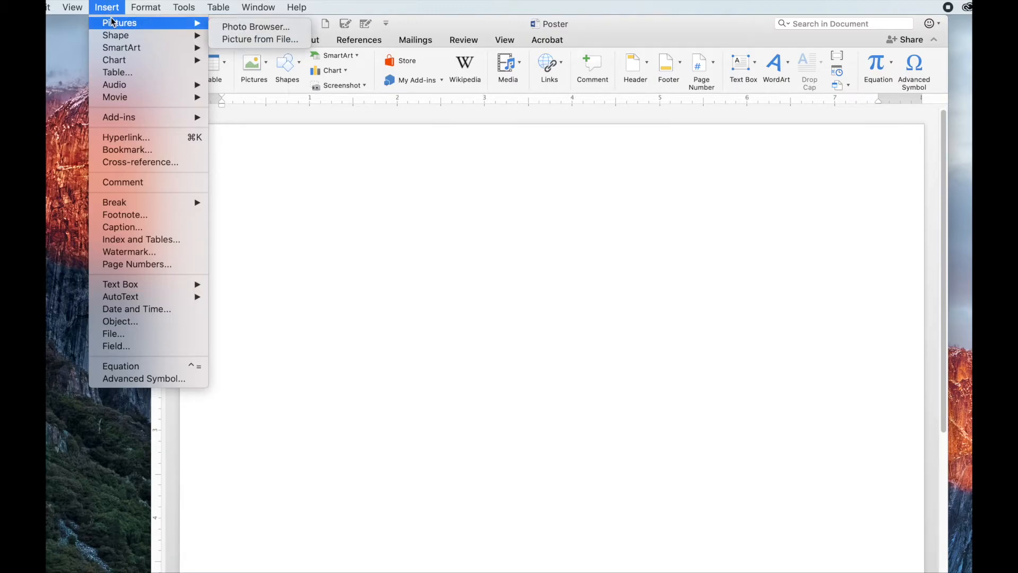
{"action": "left_click", "coordinate": [247, 40]}
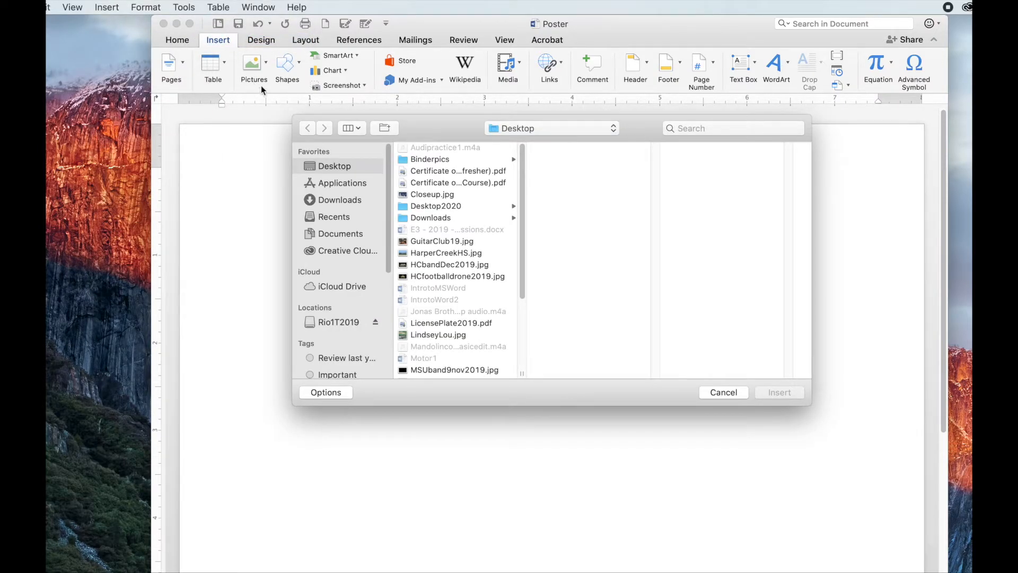
{"action": "left_click", "coordinate": [419, 160]}
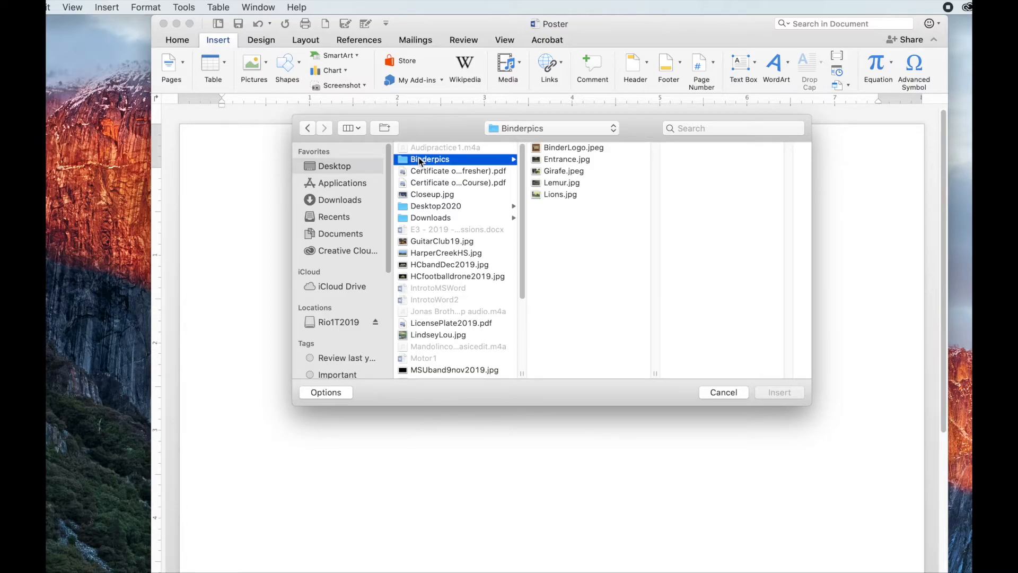
{"action": "left_click", "coordinate": [561, 151]}
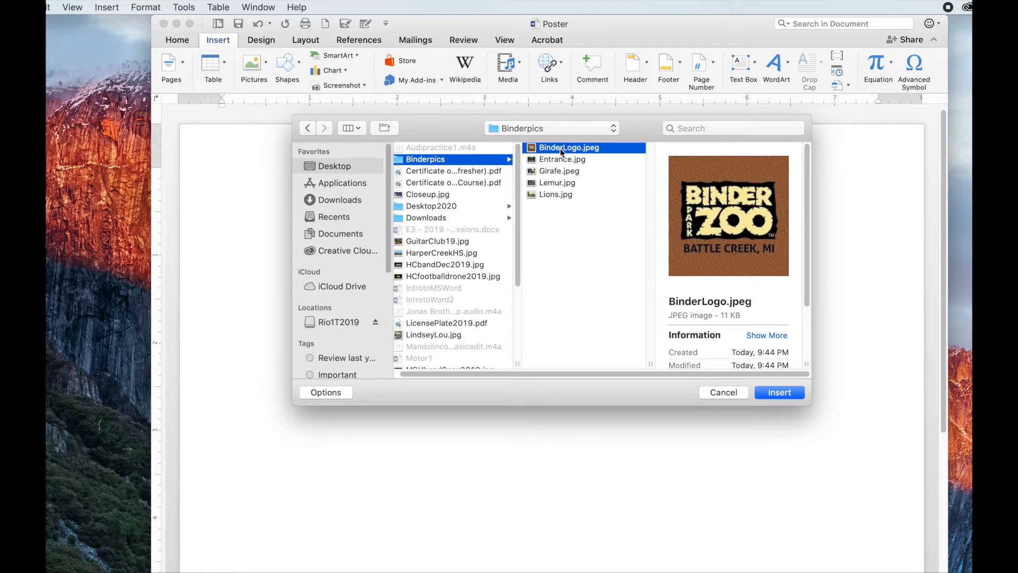
{"action": "left_click", "coordinate": [778, 393]}
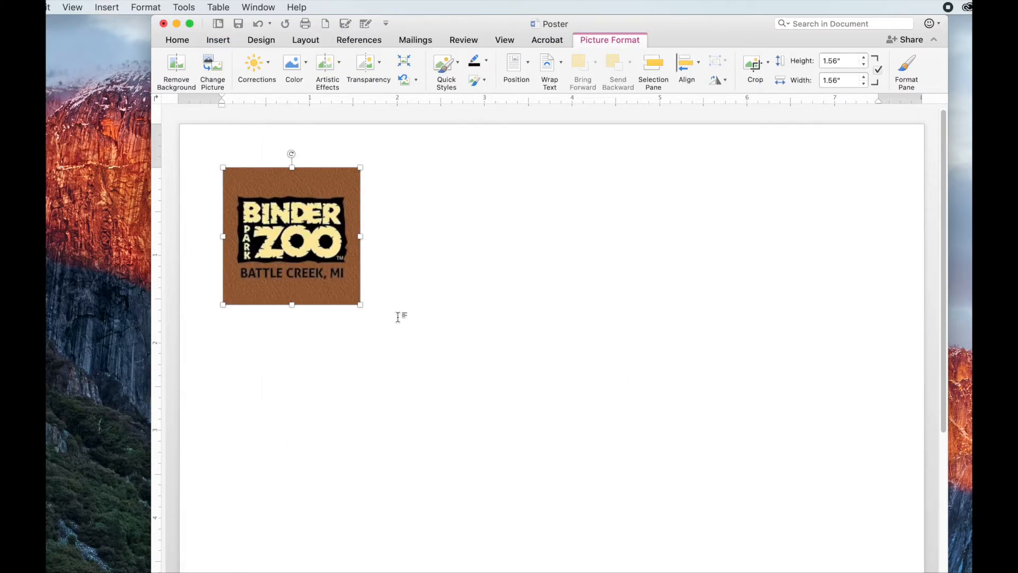
Enlarge the zoo logo proportionally to about 1.89" square and set its text wrapping to Tight
{"action": "left_click_drag", "start_coordinate": [360, 305], "coordinate": [376, 319]}
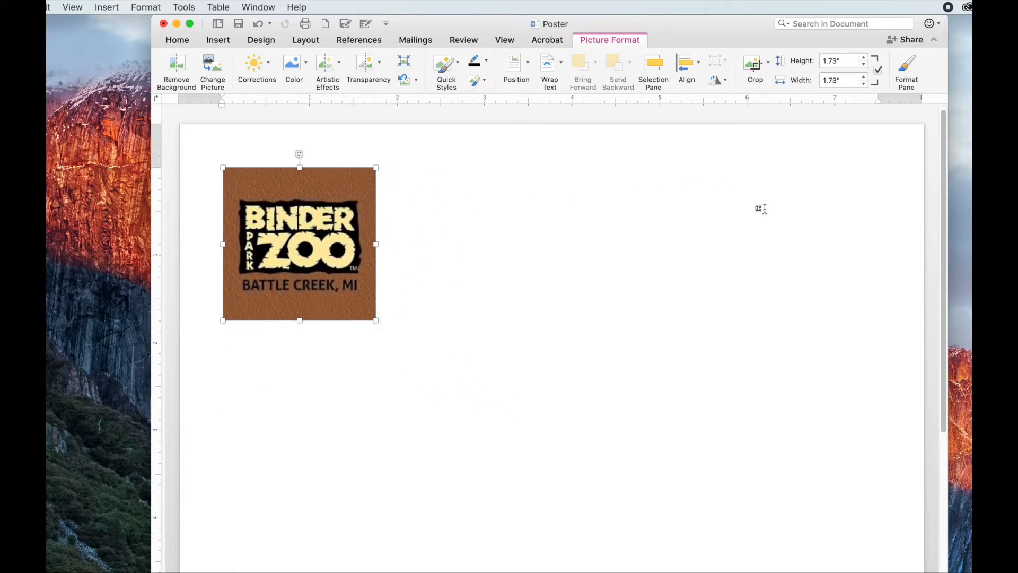
{"action": "left_click_drag", "start_coordinate": [374, 321], "coordinate": [390, 335]}
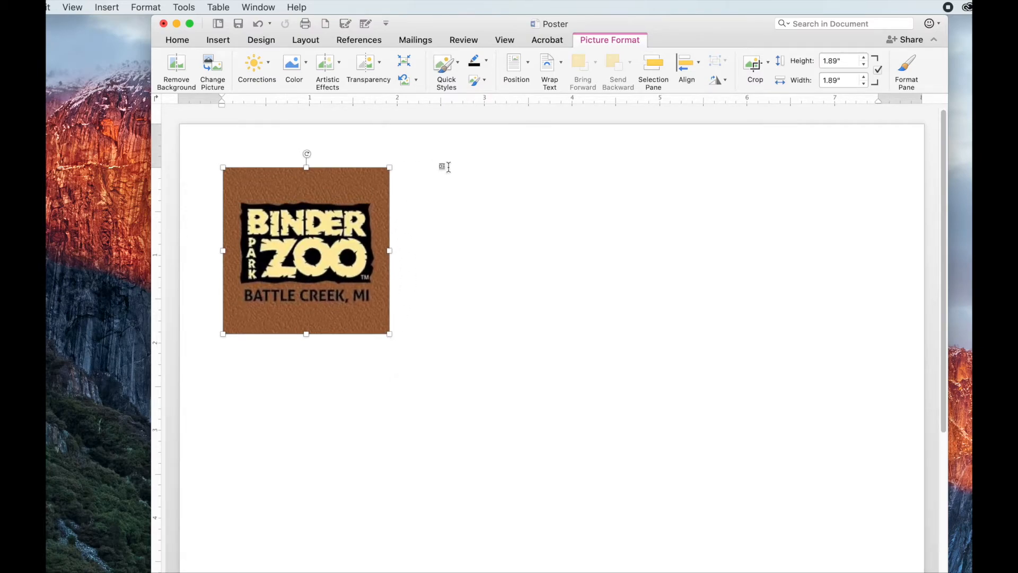
{"action": "left_click_drag", "start_coordinate": [289, 239], "coordinate": [313, 234]}
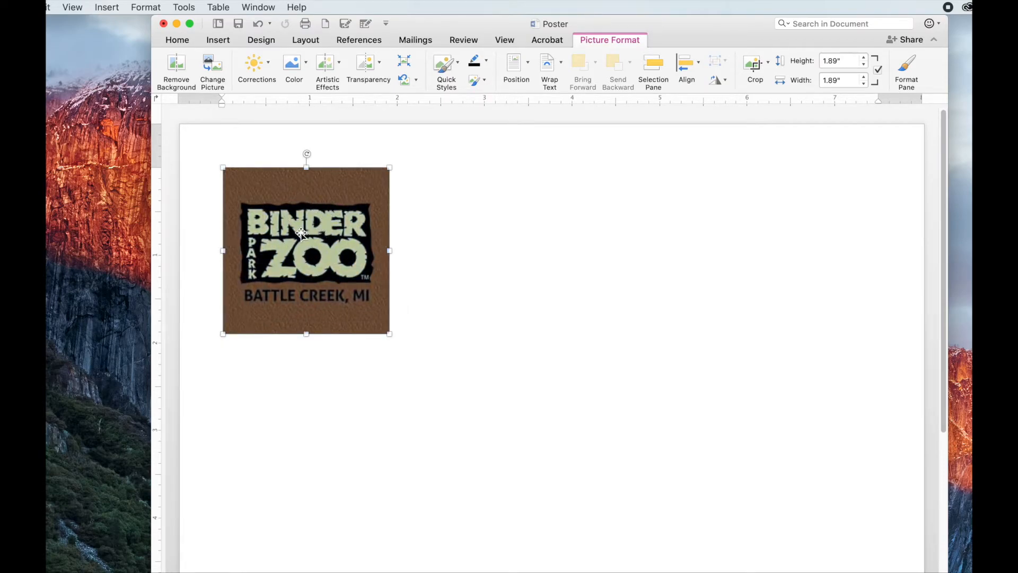
{"action": "left_click", "coordinate": [300, 233]}
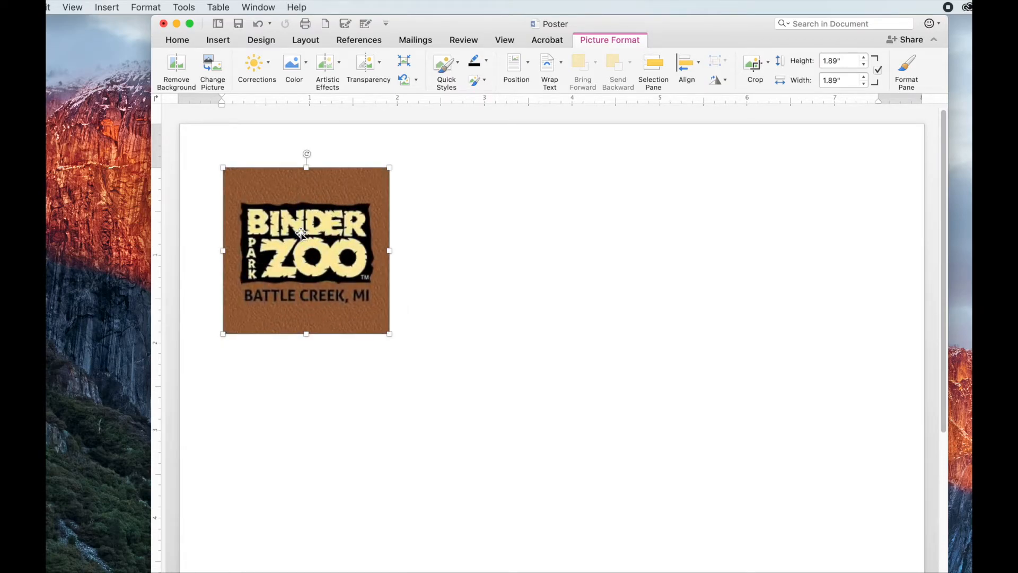
{"action": "left_click", "coordinate": [560, 66]}
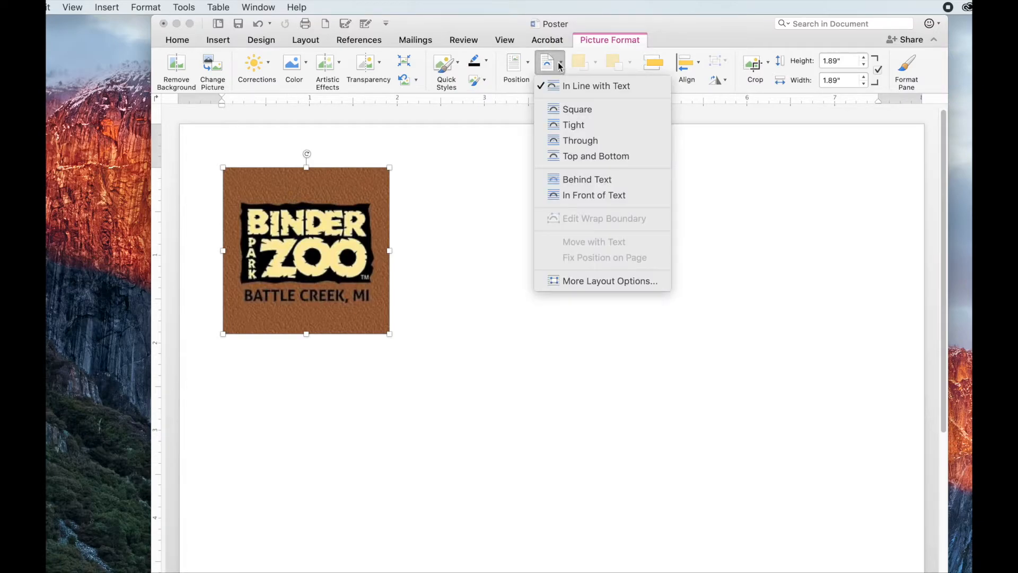
{"action": "left_click", "coordinate": [574, 126]}
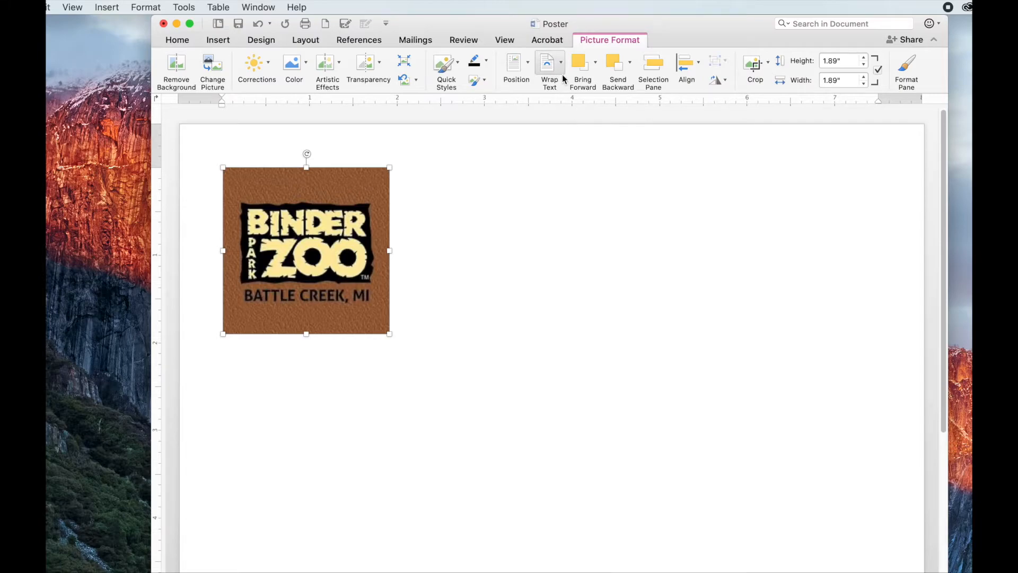
Move the zoo logo slightly right along the top of the page and shrink it to about 1.87" square
{"action": "mouse_move", "coordinate": [294, 238]}
{"action": "left_mouse_down"}
{"action": "mouse_move", "coordinate": [448, 258]}
{"action": "mouse_move", "coordinate": [599, 331]}
{"action": "mouse_move", "coordinate": [415, 344]}
{"action": "mouse_move", "coordinate": [309, 238]}
{"action": "left_mouse_up"}
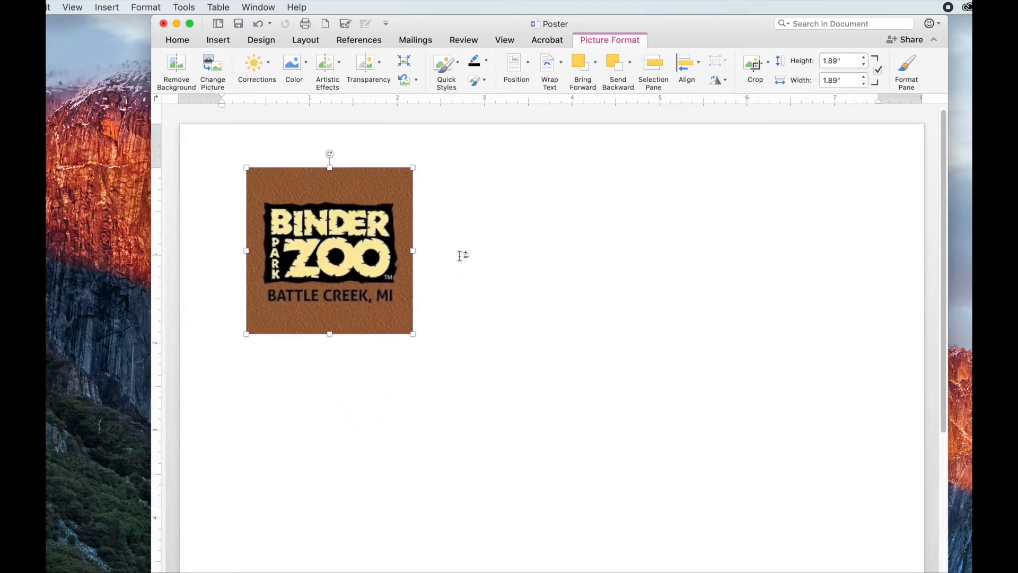
{"action": "left_click_drag", "start_coordinate": [330, 153], "coordinate": [331, 154]}
{"action": "mouse_move", "coordinate": [413, 167]}
{"action": "left_mouse_down"}
{"action": "mouse_move", "coordinate": [404, 176]}
{"action": "mouse_move", "coordinate": [411, 172]}
{"action": "left_mouse_up"}
{"action": "left_click", "coordinate": [540, 247]}
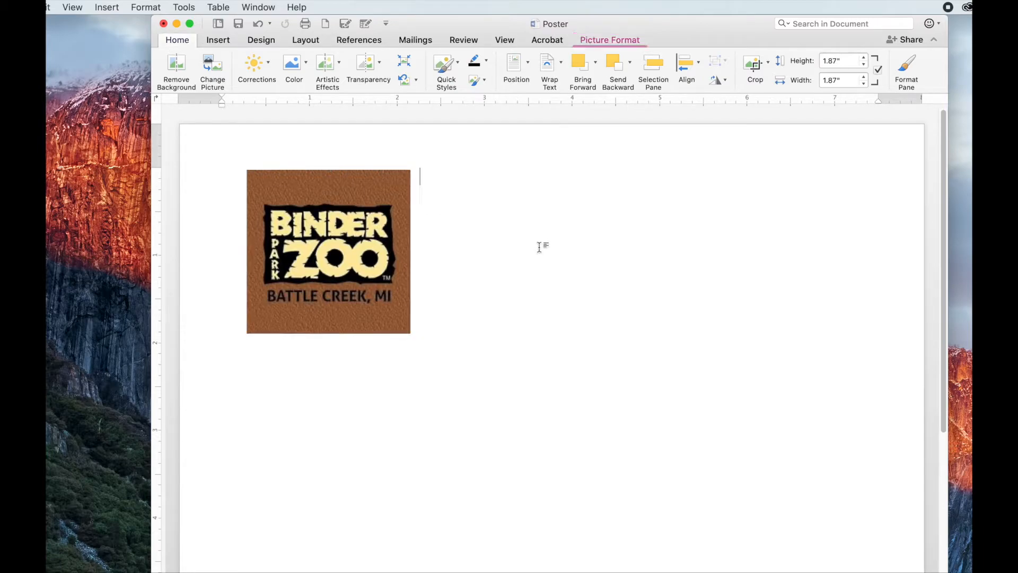
Insert the picture Entrance.jpg from the Binderpics folder beside the zoo logo
{"action": "left_click", "coordinate": [217, 42]}
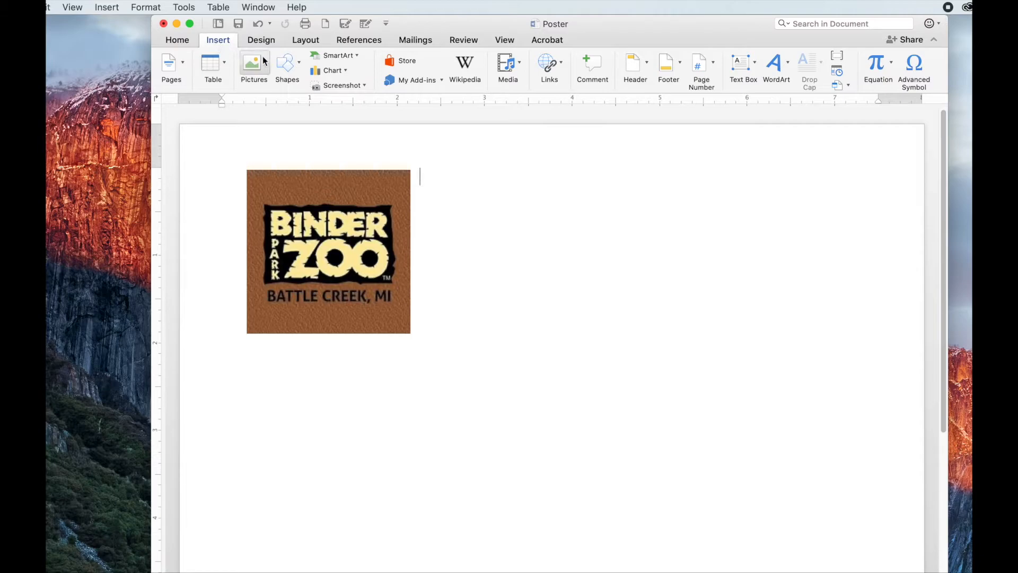
{"action": "left_click", "coordinate": [267, 66]}
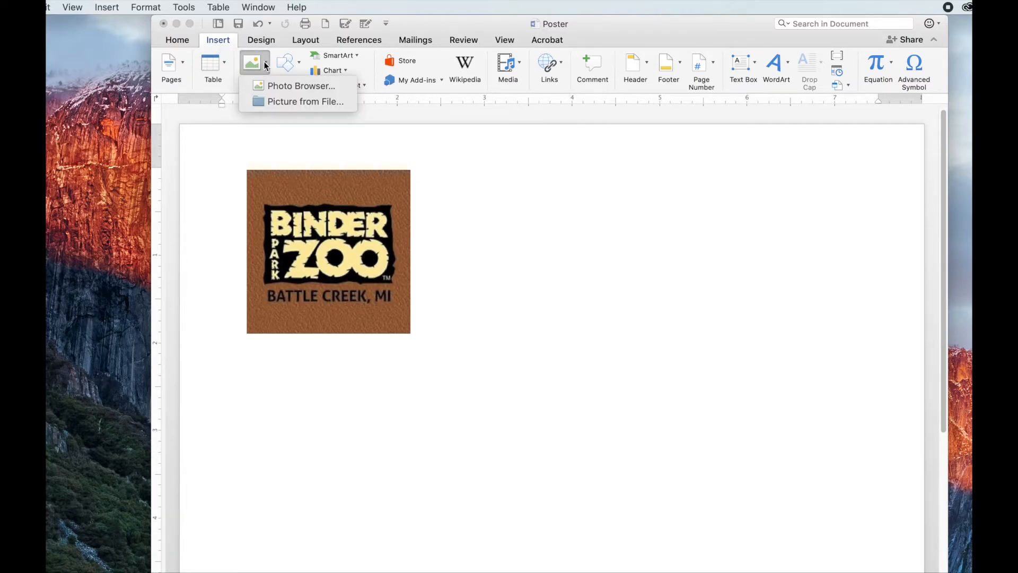
{"action": "left_click", "coordinate": [282, 99]}
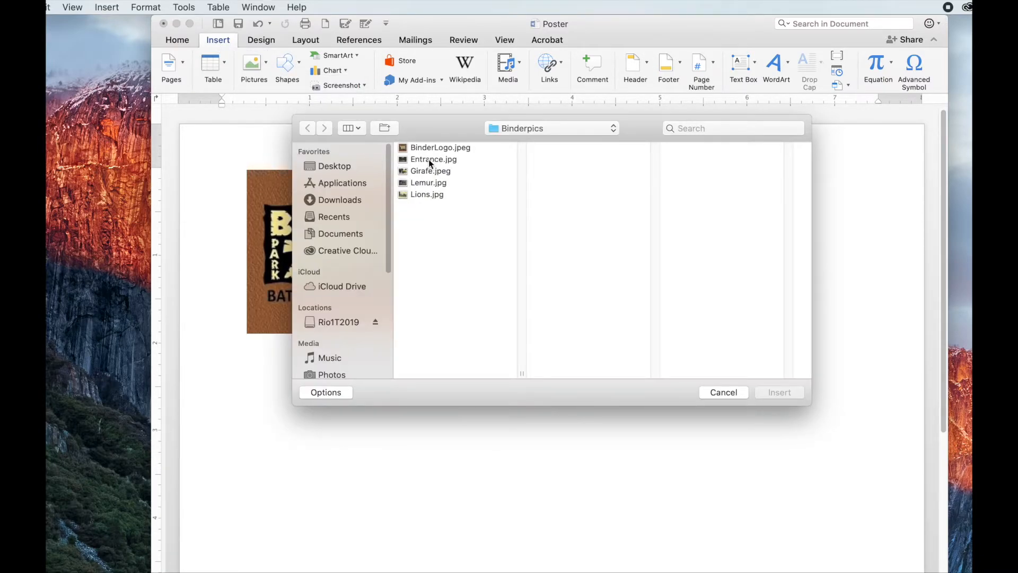
{"action": "left_click", "coordinate": [429, 159]}
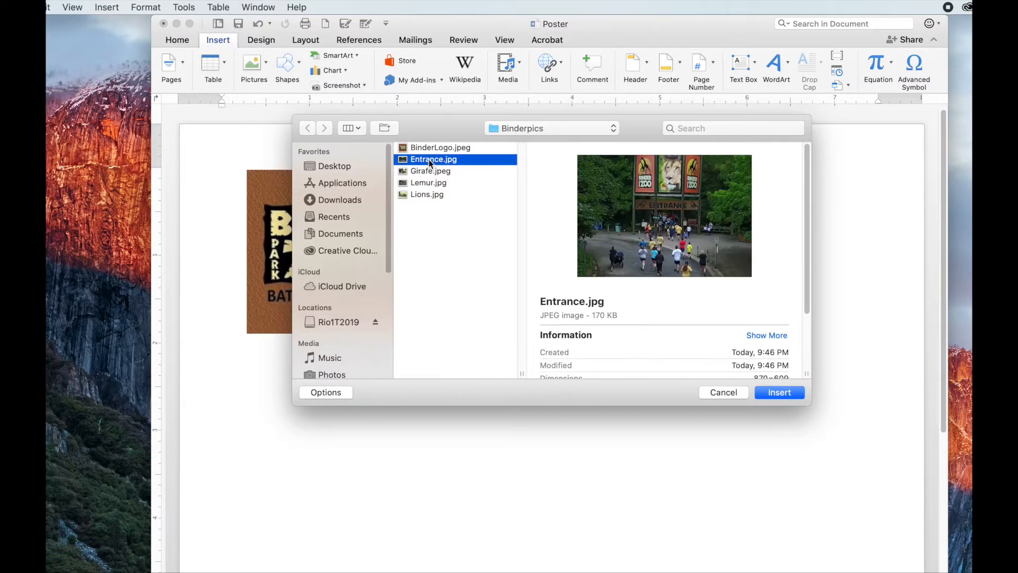
{"action": "left_click", "coordinate": [774, 392]}
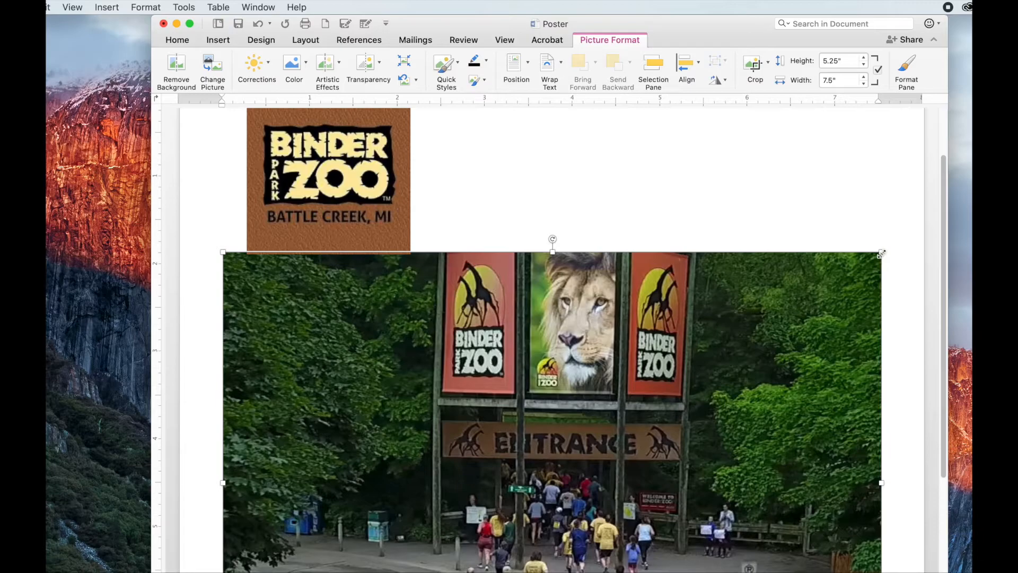
Shrink the zoo entrance photo proportionally to about 1.88" high by 2.68" wide
{"action": "left_click_drag", "start_coordinate": [881, 253], "coordinate": [549, 446]}
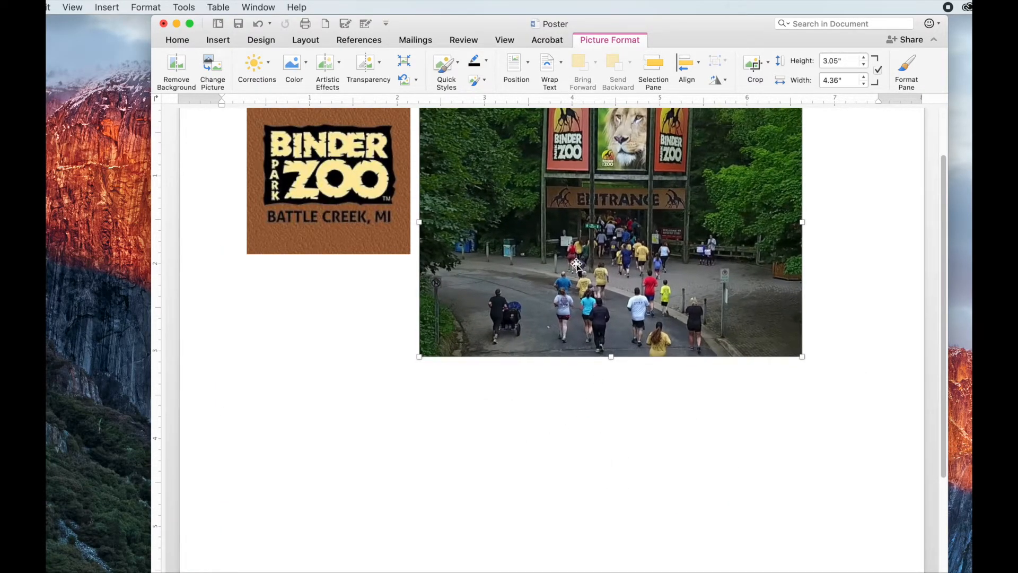
{"action": "left_click_drag", "start_coordinate": [577, 266], "coordinate": [599, 341]}
{"action": "scroll", "coordinate": [794, 366], "scroll_direction": "up", "scroll_amount": 1}
{"action": "scroll", "coordinate": [793, 366], "scroll_direction": "up", "scroll_amount": 3}
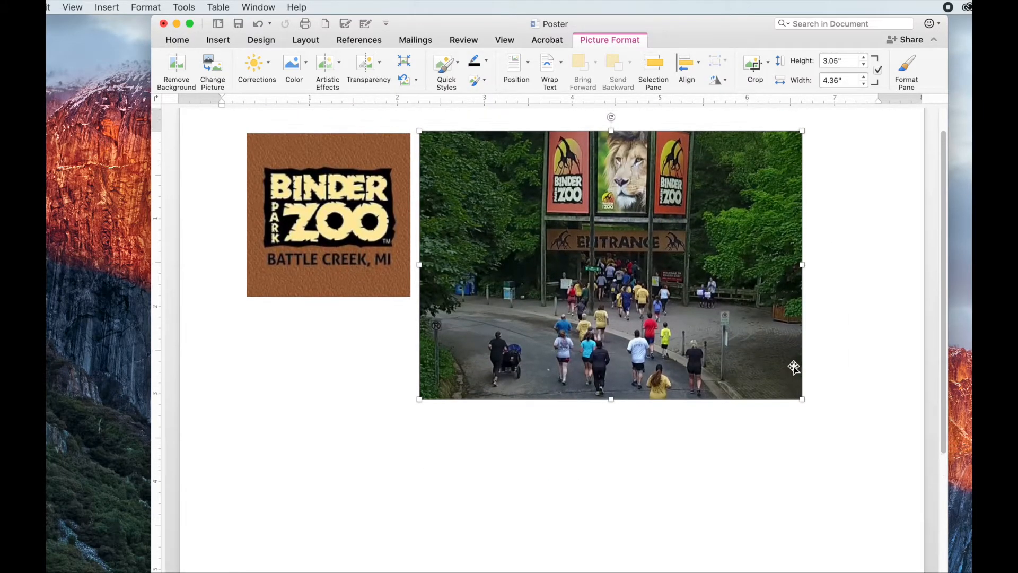
{"action": "left_click_drag", "start_coordinate": [798, 402], "coordinate": [655, 276]}
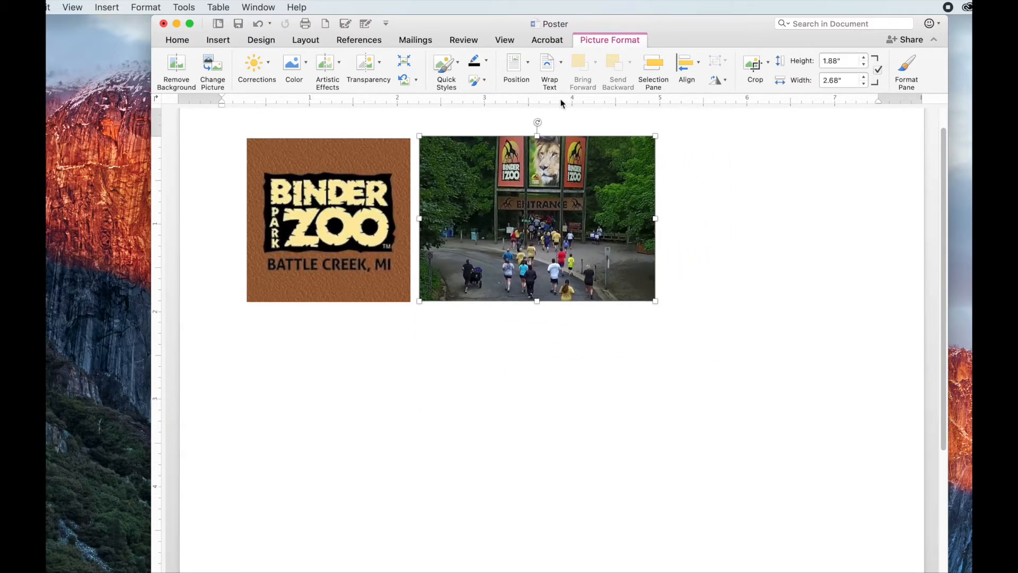
Set the entrance photo's text wrapping to Tight and place it to the right of the zoo logo
{"action": "left_click", "coordinate": [562, 65]}
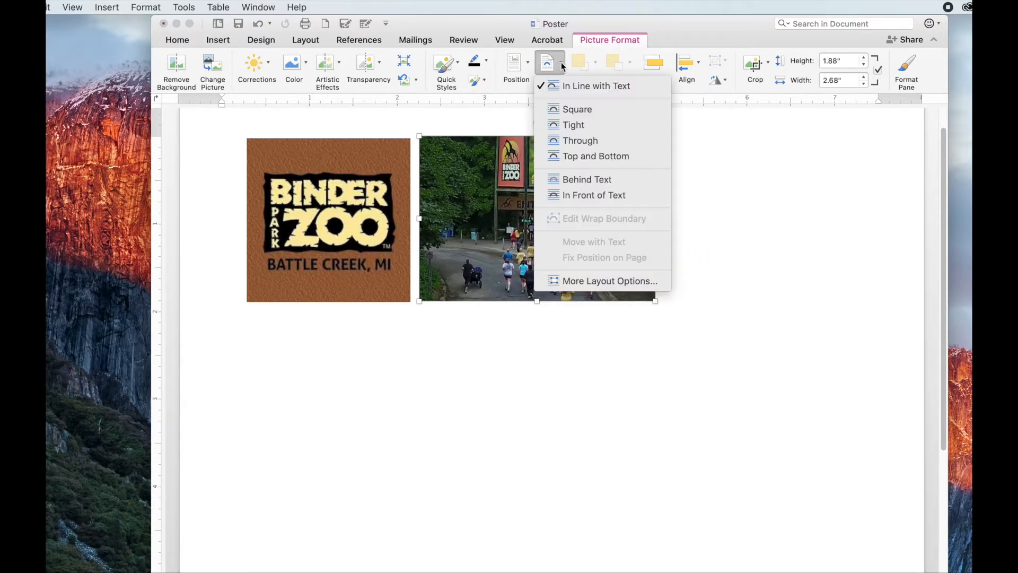
{"action": "left_click", "coordinate": [570, 128]}
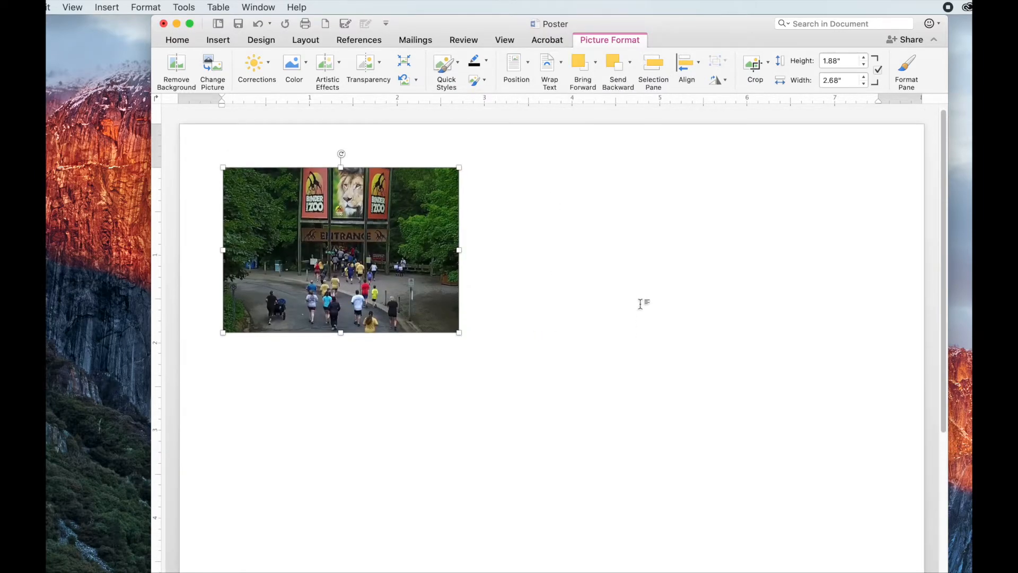
{"action": "left_click_drag", "start_coordinate": [405, 277], "coordinate": [633, 269]}
{"action": "left_click", "coordinate": [814, 305]}
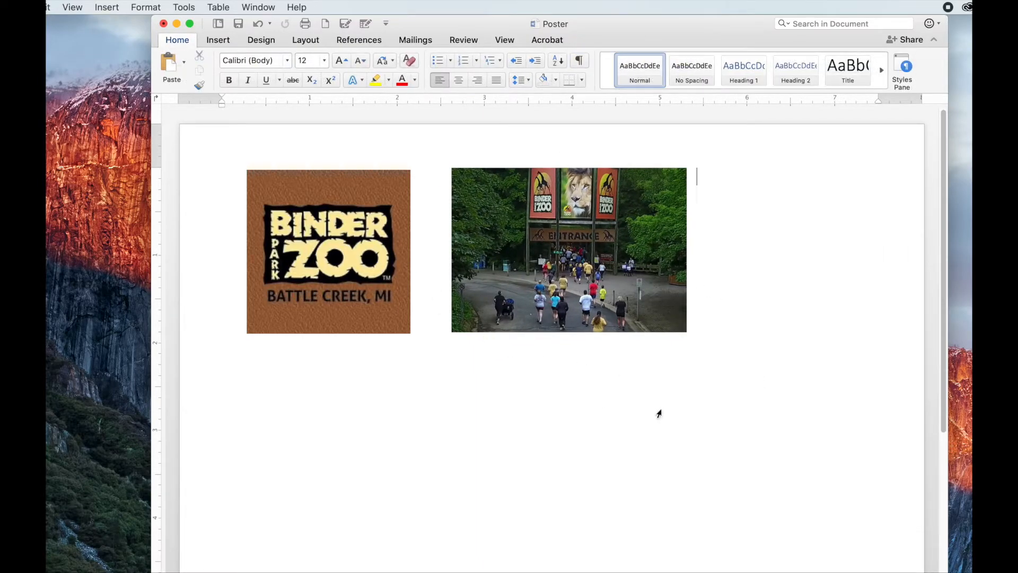
Insert the picture Girafe.jpeg from the Binderpics folder after the entrance photo
{"action": "key", "text": "super+a"}
{"action": "left_click", "coordinate": [742, 427]}
{"action": "left_click", "coordinate": [106, 7]}
{"action": "mouse_move", "coordinate": [114, 28]}
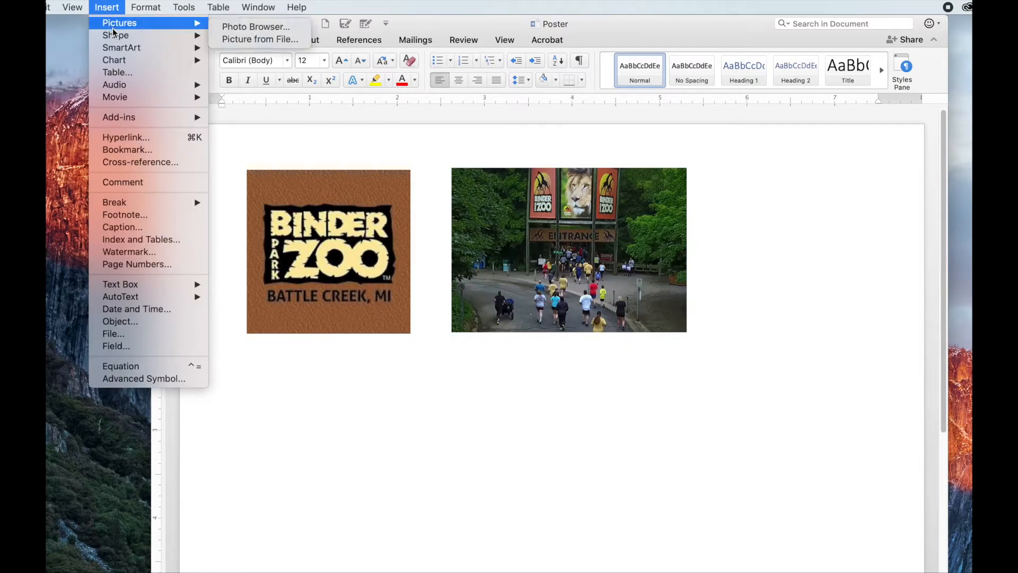
{"action": "left_click", "coordinate": [245, 40]}
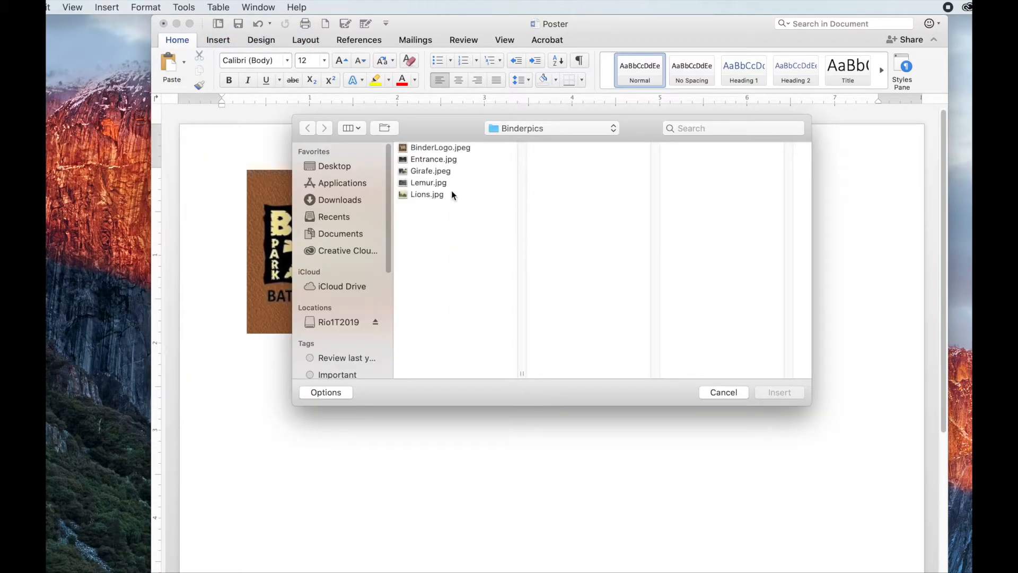
{"action": "left_click", "coordinate": [419, 173]}
{"action": "left_click", "coordinate": [776, 392]}
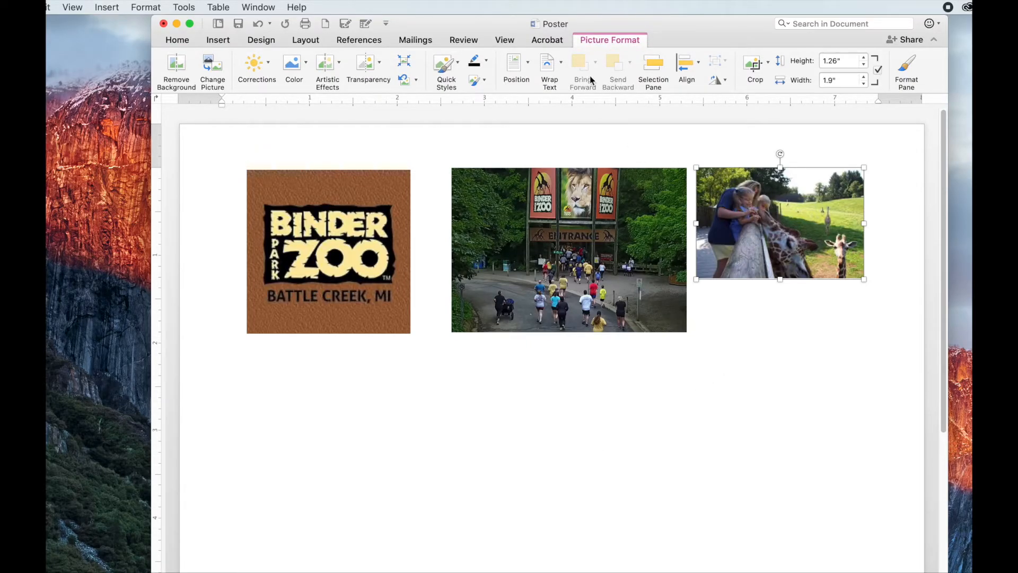
Set the giraffe photo's text wrapping to Tight and move it below the zoo logo
{"action": "left_click", "coordinate": [561, 64]}
{"action": "left_click", "coordinate": [566, 125]}
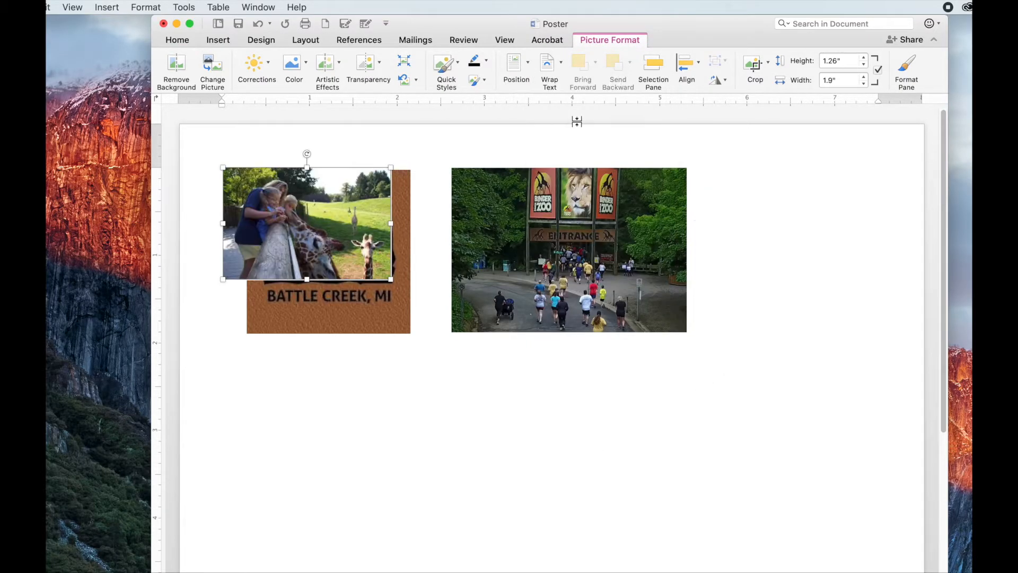
{"action": "left_click_drag", "start_coordinate": [324, 217], "coordinate": [339, 444]}
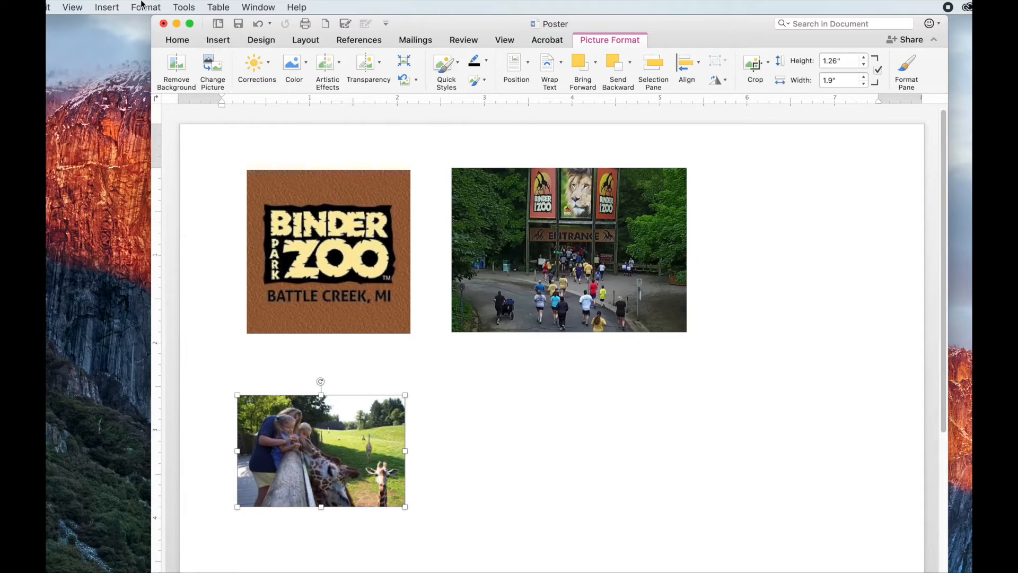
Insert the picture Lemur.jpg from the Binderpics folder into the poster
{"action": "left_click", "coordinate": [105, 6]}
{"action": "mouse_move", "coordinate": [122, 22]}
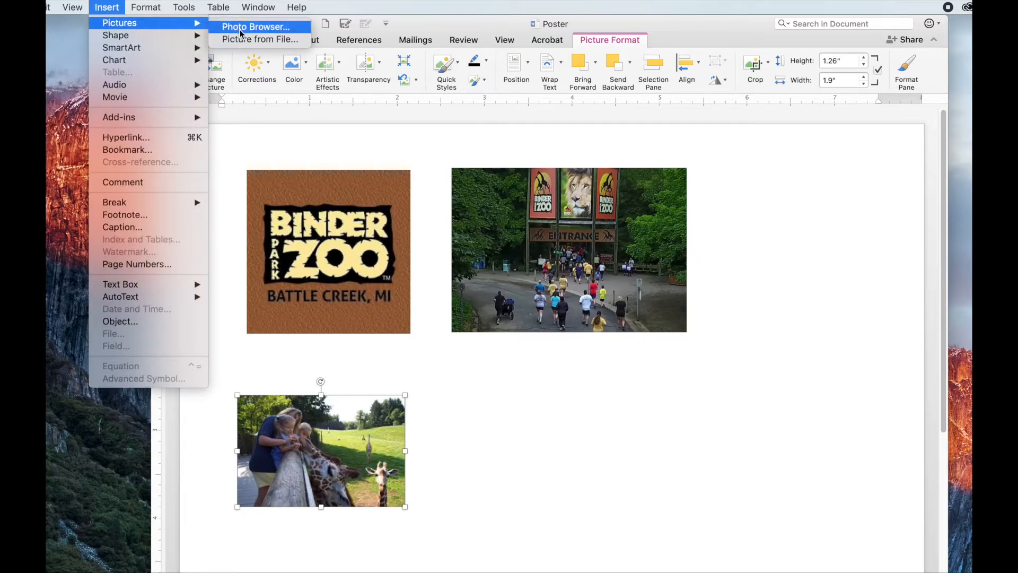
{"action": "left_click", "coordinate": [299, 40]}
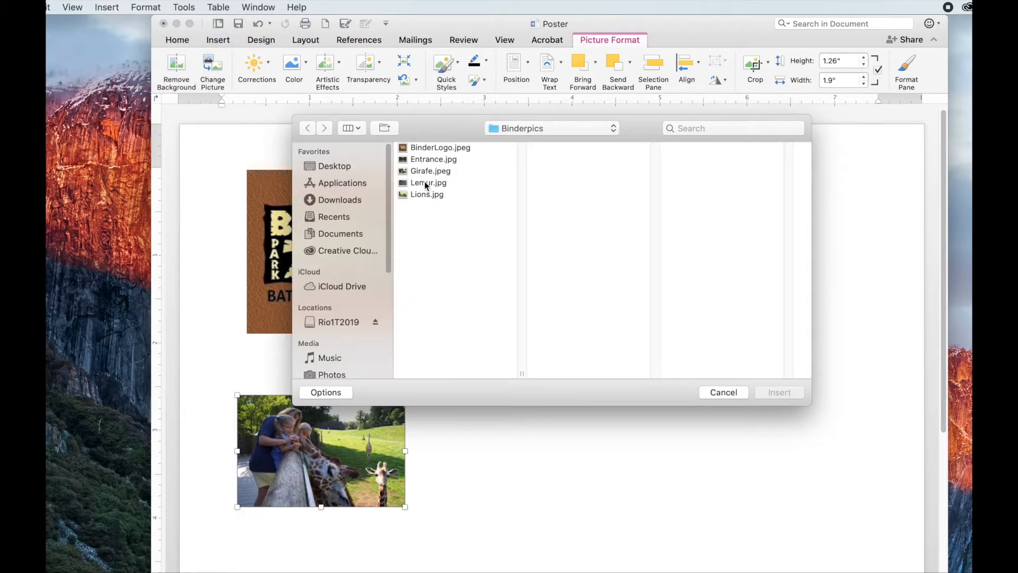
{"action": "left_click", "coordinate": [427, 183]}
{"action": "left_click", "coordinate": [778, 392]}
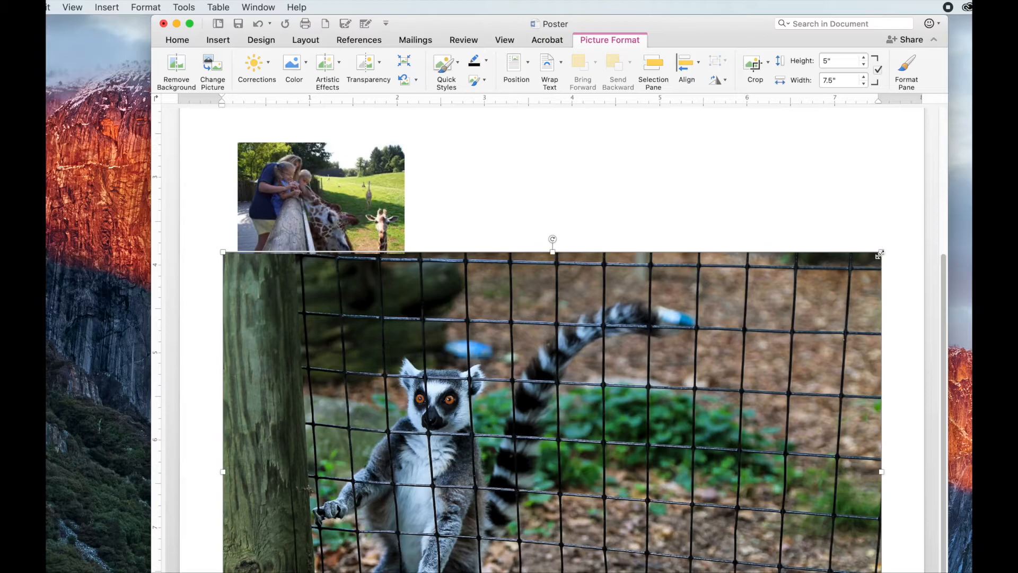
Shrink the lemur photo proportionally to about 1.83" high by 2.74" wide
{"action": "left_click_drag", "start_coordinate": [879, 255], "coordinate": [542, 425]}
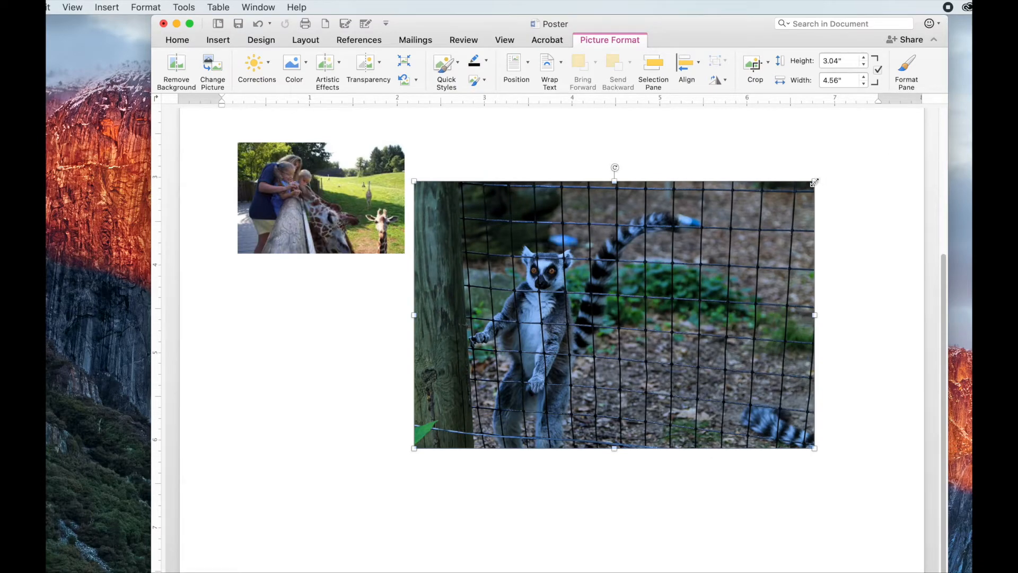
{"action": "left_click_drag", "start_coordinate": [813, 182], "coordinate": [710, 270]}
{"action": "scroll", "coordinate": [836, 338], "scroll_direction": "up", "scroll_amount": 5}
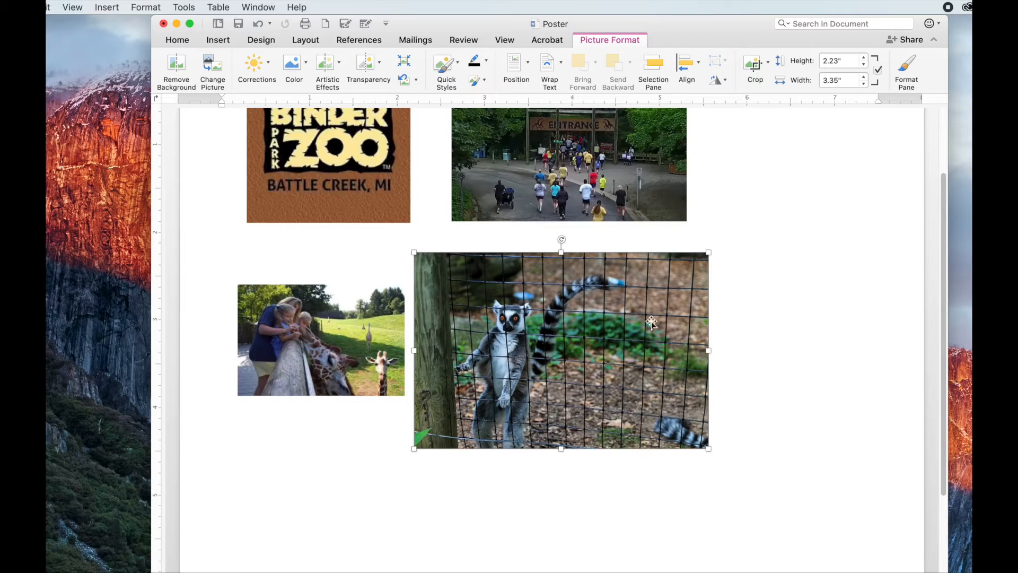
{"action": "left_click_drag", "start_coordinate": [709, 254], "coordinate": [656, 225]}
{"action": "left_click_drag", "start_coordinate": [543, 440], "coordinate": [548, 329]}
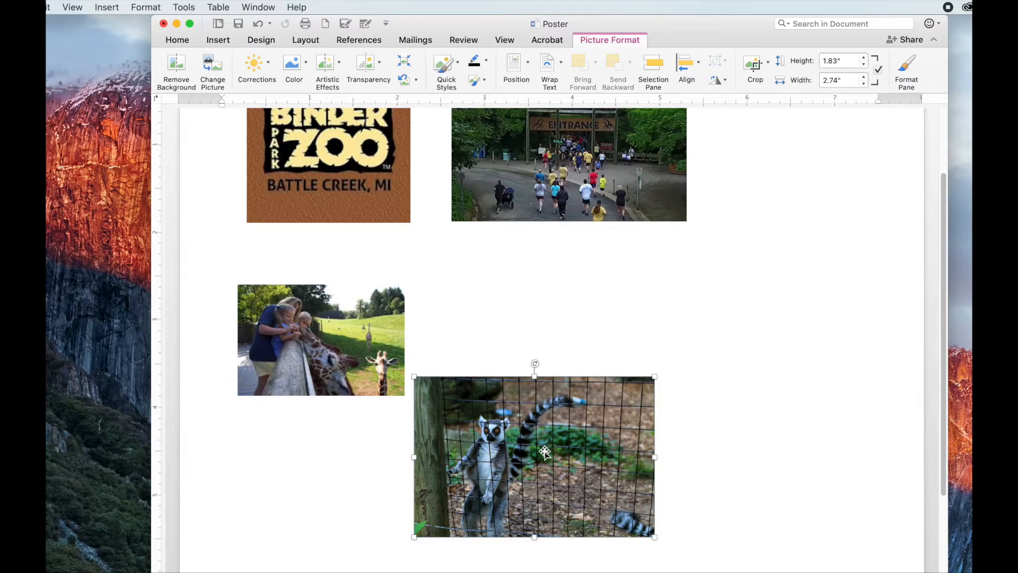
Set the lemur photo's text wrapping to Through and place it below the entrance photo, right of the giraffe photo
{"action": "left_click", "coordinate": [562, 67]}
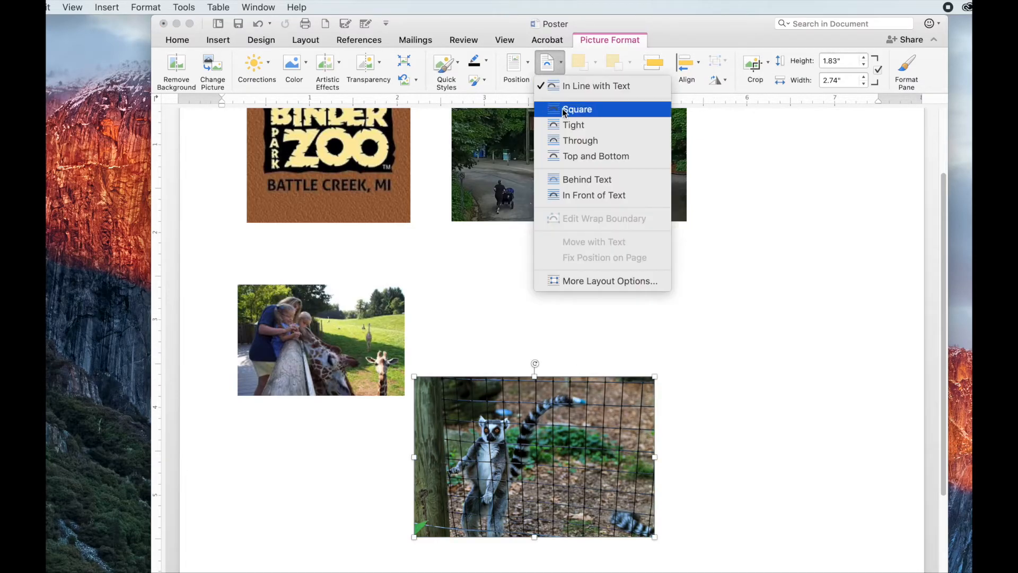
{"action": "left_click", "coordinate": [563, 139]}
{"action": "left_click_drag", "start_coordinate": [386, 165], "coordinate": [715, 365]}
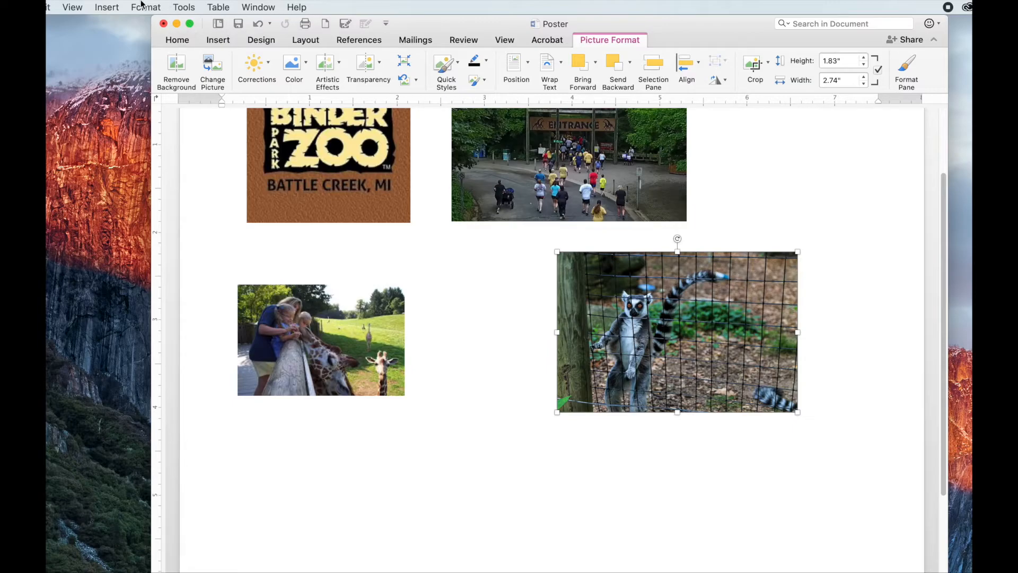
Insert the picture Lions.jpg from the Binderpics folder and shrink it to about 2.54" high by 3.38" wide
{"action": "left_click", "coordinate": [107, 7]}
{"action": "mouse_move", "coordinate": [159, 22]}
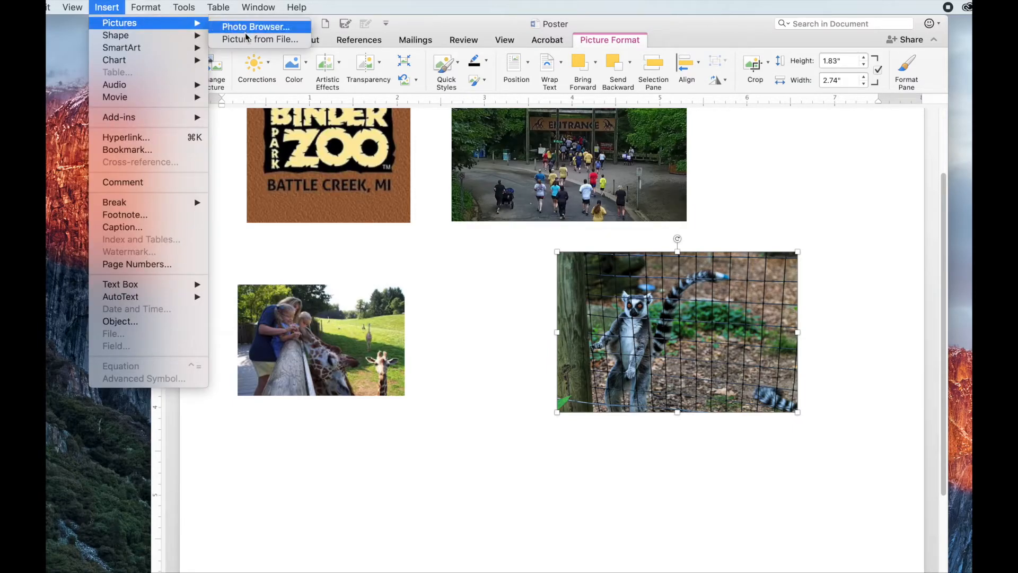
{"action": "left_click", "coordinate": [284, 40]}
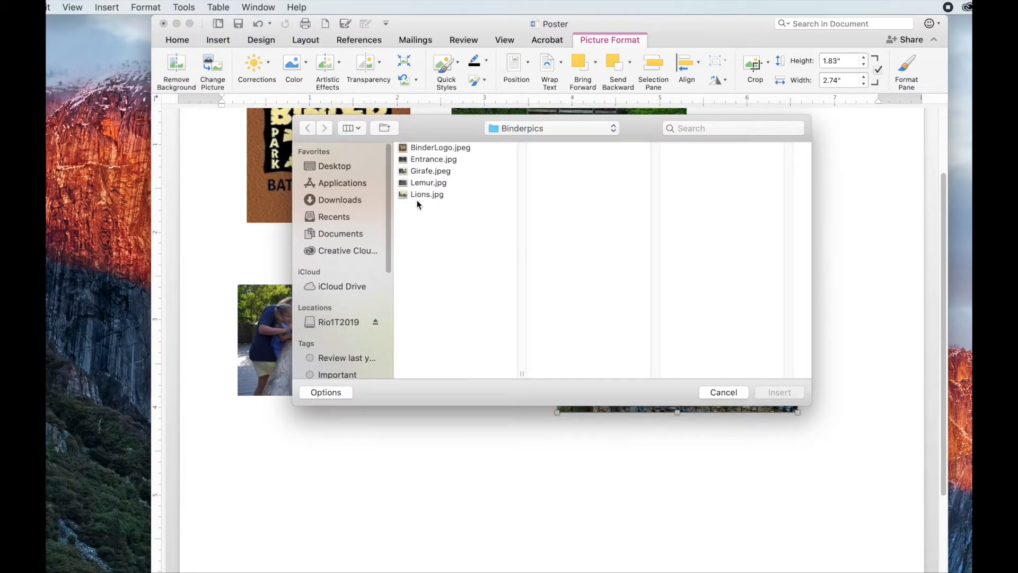
{"action": "left_click", "coordinate": [406, 194]}
{"action": "left_click", "coordinate": [779, 393]}
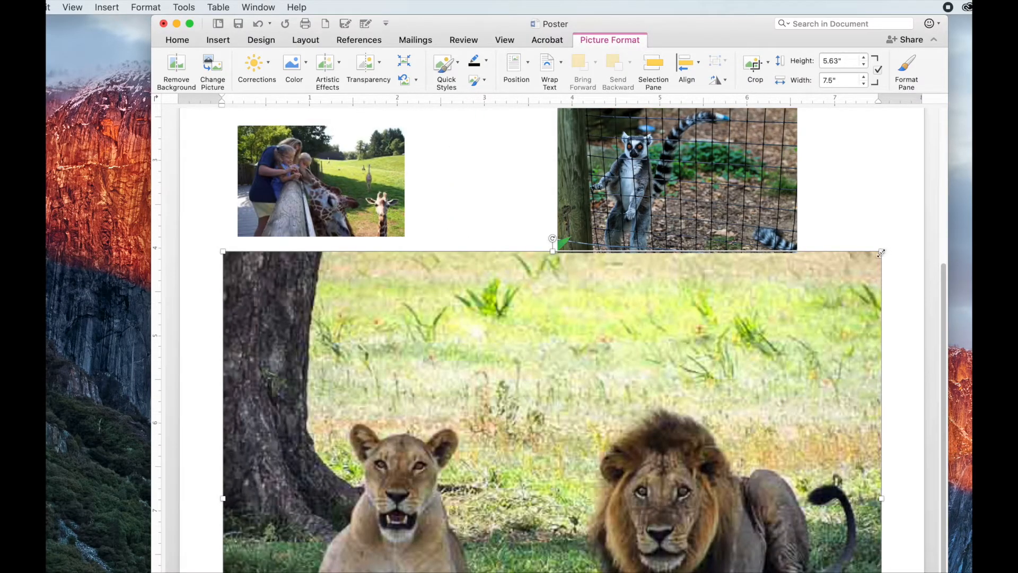
{"action": "left_click_drag", "start_coordinate": [880, 252], "coordinate": [329, 416]}
{"action": "left_click_drag", "start_coordinate": [664, 252], "coordinate": [362, 359]}
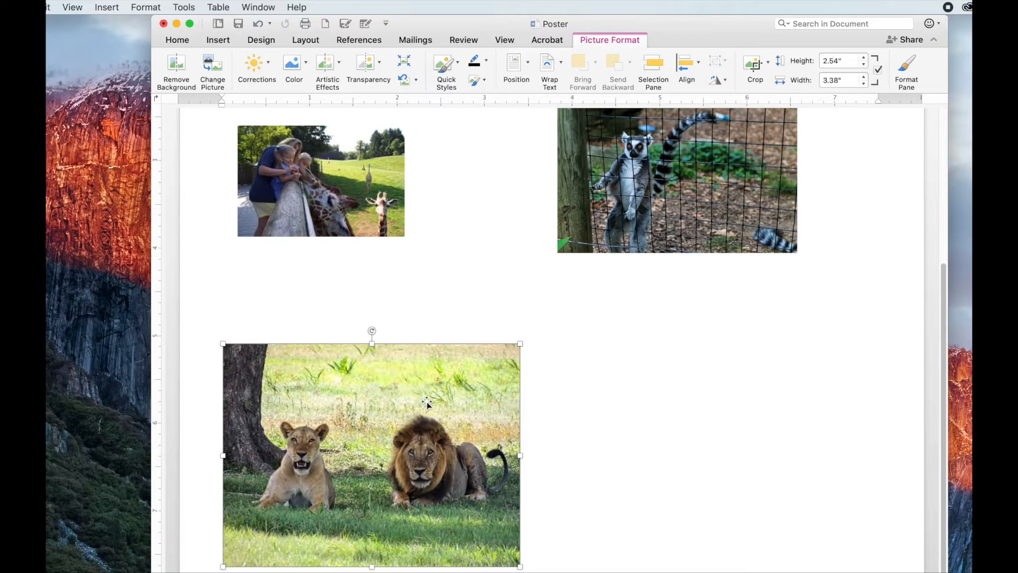
Set the lions photo's text wrapping to Tight and move it below the giraffe photo
{"action": "left_click", "coordinate": [562, 65]}
{"action": "left_click", "coordinate": [573, 124]}
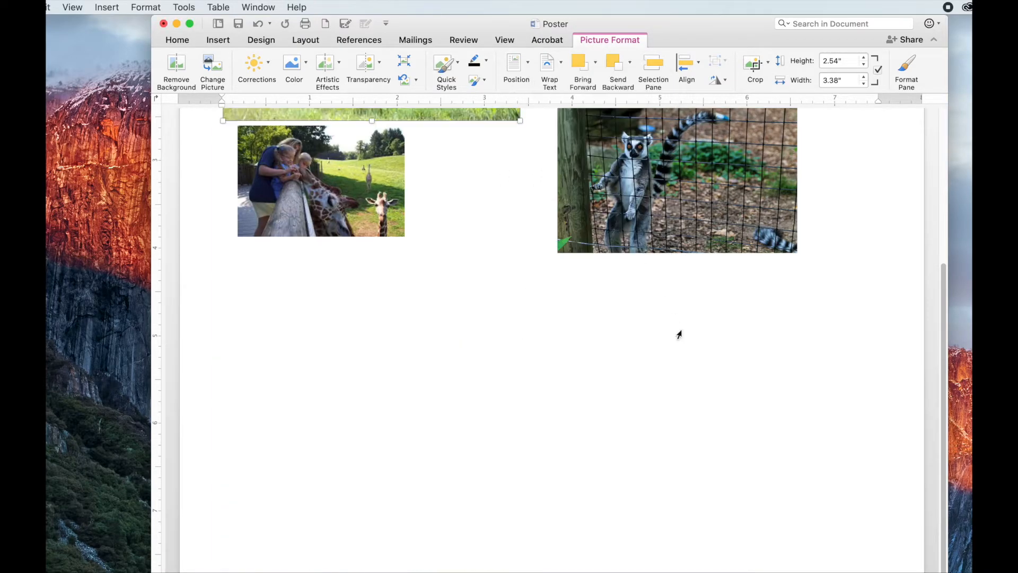
{"action": "left_click_drag", "start_coordinate": [482, 281], "coordinate": [480, 529]}
Enlarge the giraffe photo proportionally to about 1.63" high by 2.45" wide
{"action": "scroll", "coordinate": [726, 446], "scroll_direction": "up", "scroll_amount": 3}
{"action": "scroll", "coordinate": [727, 445], "scroll_direction": "up", "scroll_amount": 3}
{"action": "left_click", "coordinate": [401, 363]}
{"action": "left_click_drag", "start_coordinate": [407, 389], "coordinate": [453, 420]}
{"action": "scroll", "coordinate": [507, 393], "scroll_direction": "up", "scroll_amount": 3}
{"action": "scroll", "coordinate": [506, 392], "scroll_direction": "up", "scroll_amount": 3}
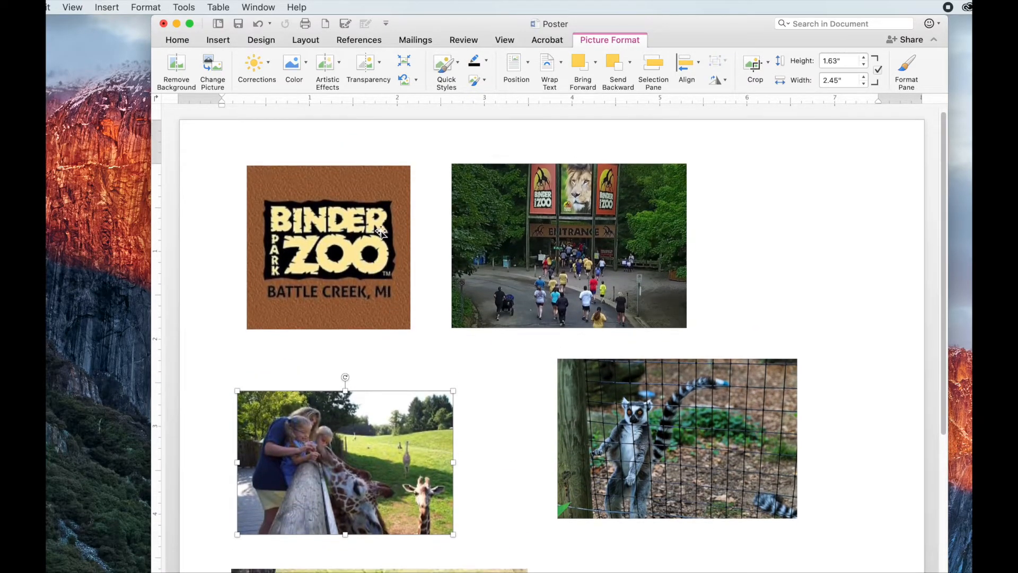
{"action": "scroll", "coordinate": [810, 338], "scroll_direction": "down", "scroll_amount": 1}
{"action": "scroll", "coordinate": [810, 338], "scroll_direction": "down", "scroll_amount": 6}
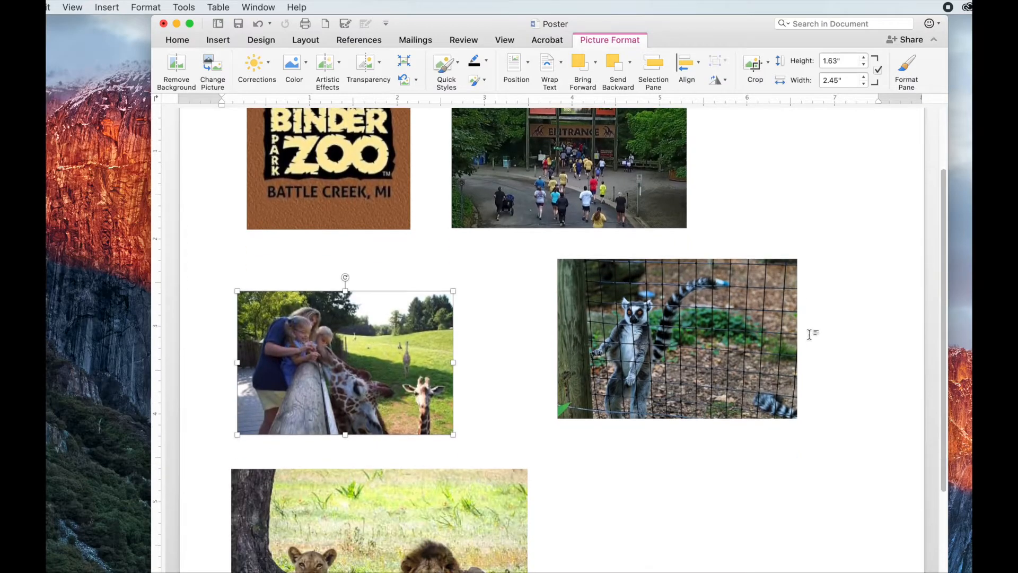
{"action": "scroll", "coordinate": [806, 335], "scroll_direction": "up", "scroll_amount": 3}
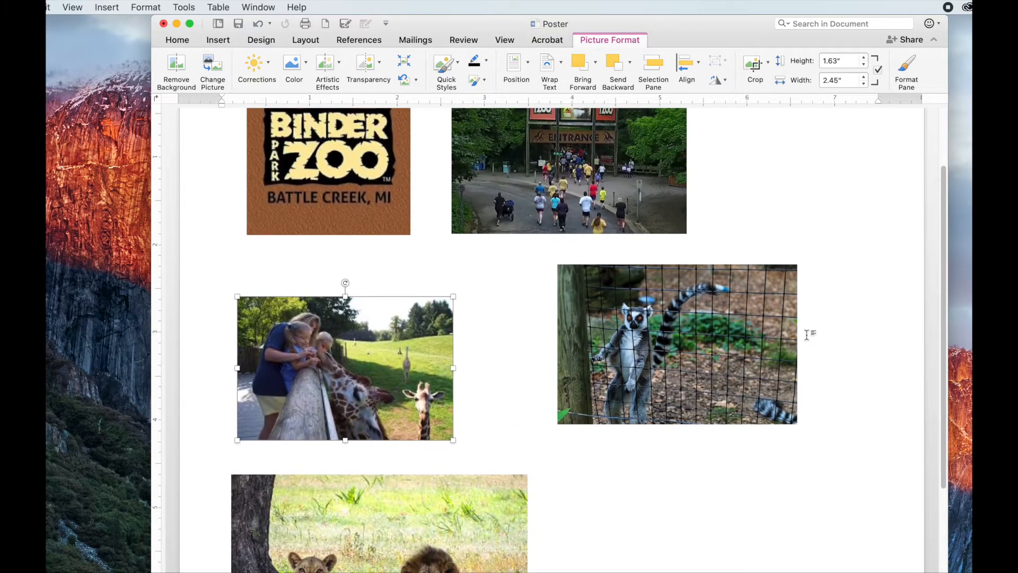
{"action": "scroll", "coordinate": [807, 336], "scroll_direction": "down", "scroll_amount": 2}
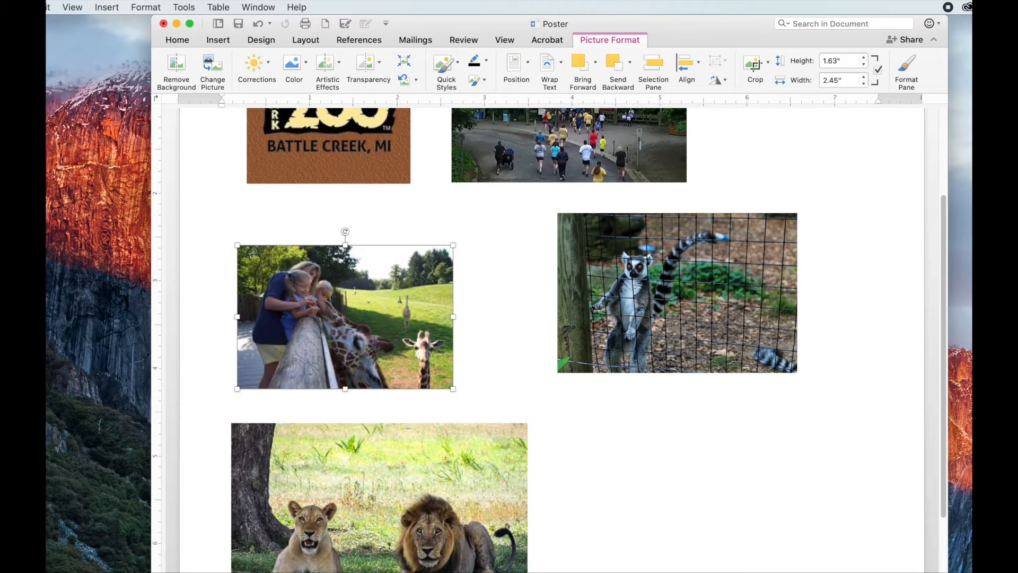
Spread the five pictures over the page, moving the lions, giraffe, lemur, entrance and logo pictures lower and the right-hand pictures farther right
{"action": "scroll", "coordinate": [720, 435], "scroll_direction": "down", "scroll_amount": 5}
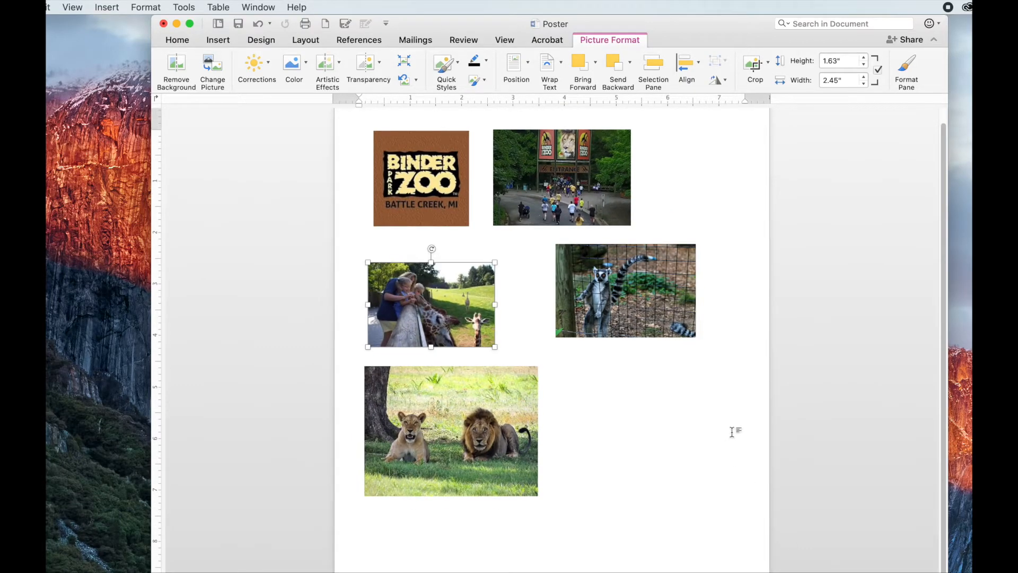
{"action": "left_click_drag", "start_coordinate": [945, 393], "coordinate": [935, 451]}
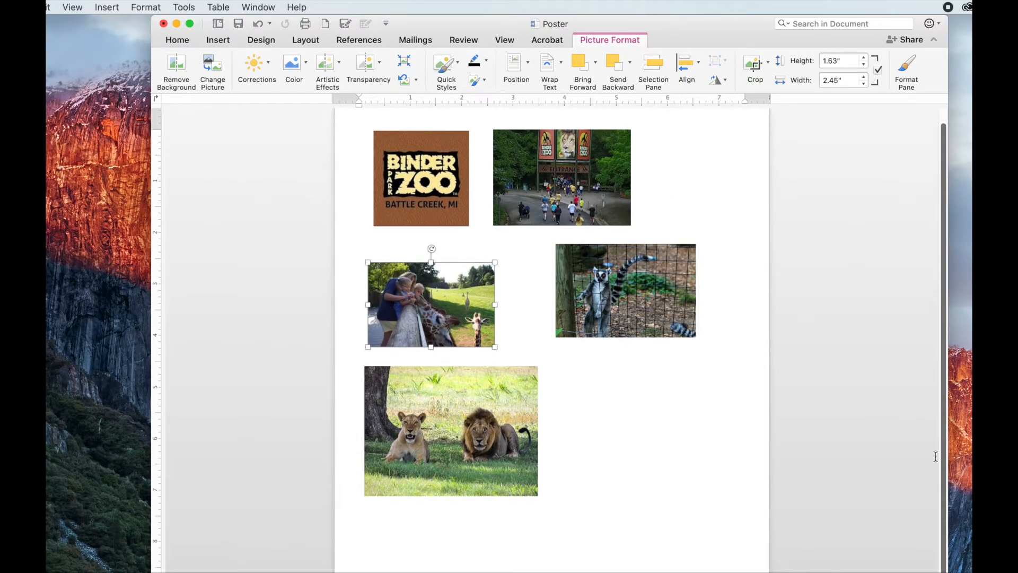
{"action": "scroll", "coordinate": [917, 476], "scroll_direction": "up", "scroll_amount": 1}
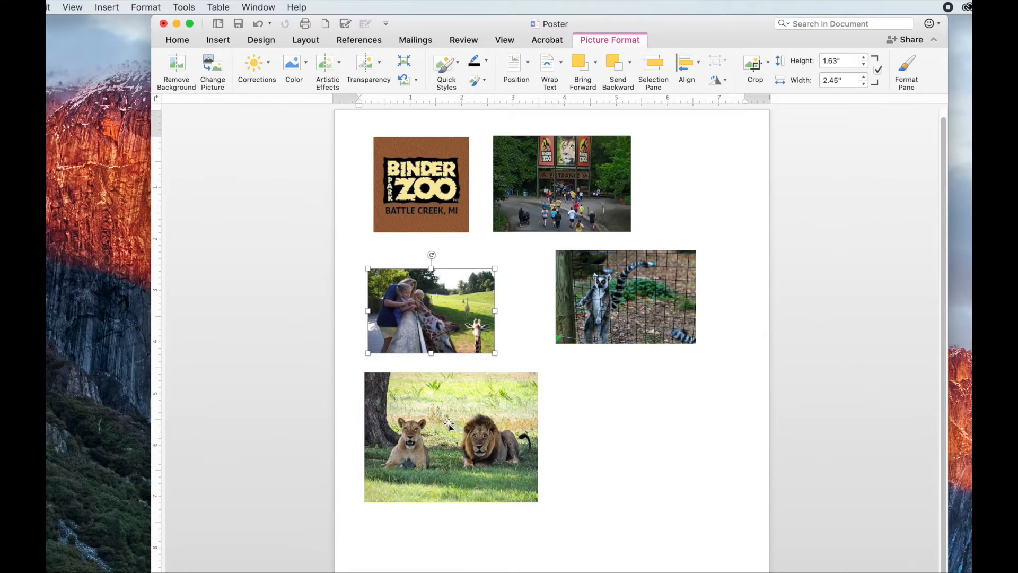
{"action": "left_click_drag", "start_coordinate": [447, 423], "coordinate": [446, 457]}
{"action": "left_click_drag", "start_coordinate": [440, 304], "coordinate": [441, 331]}
{"action": "left_click_drag", "start_coordinate": [590, 298], "coordinate": [611, 340]}
{"action": "left_click_drag", "start_coordinate": [534, 192], "coordinate": [607, 211]}
{"action": "left_click_drag", "start_coordinate": [437, 197], "coordinate": [448, 227]}
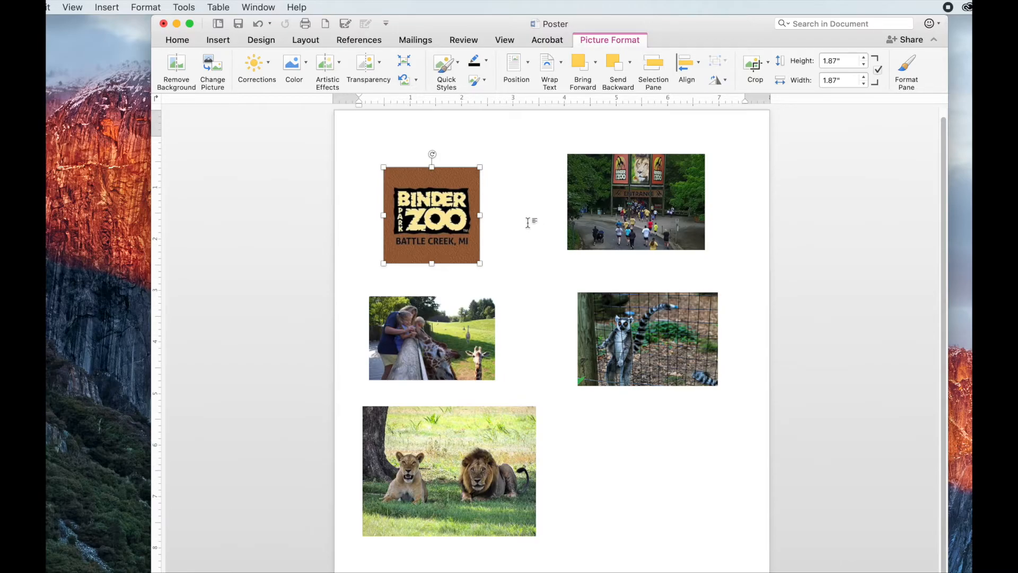
Try gold, light green and light gray as the poster's page color
{"action": "left_click", "coordinate": [264, 40]}
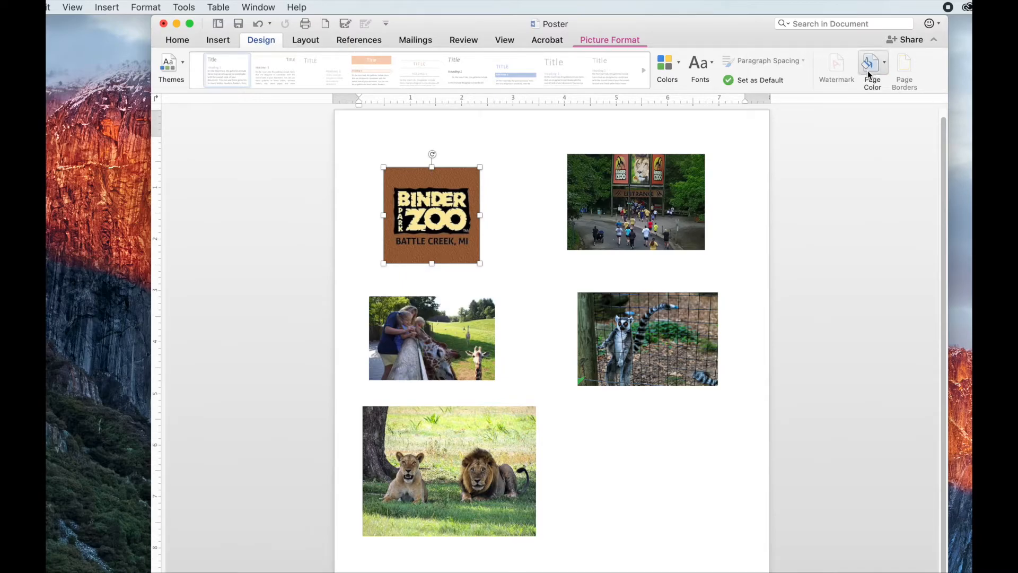
{"action": "left_click", "coordinate": [884, 64]}
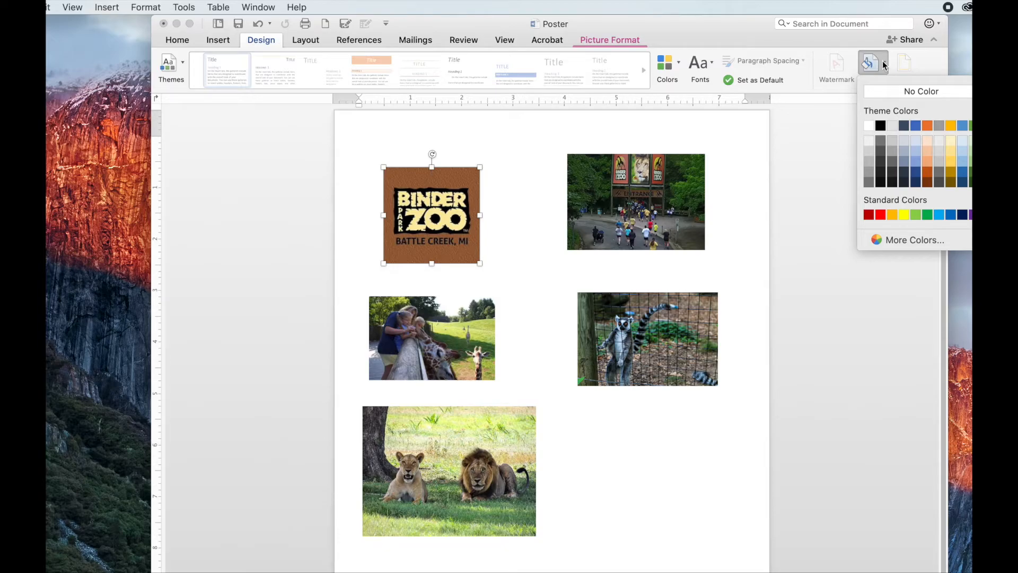
{"action": "left_click", "coordinate": [952, 161]}
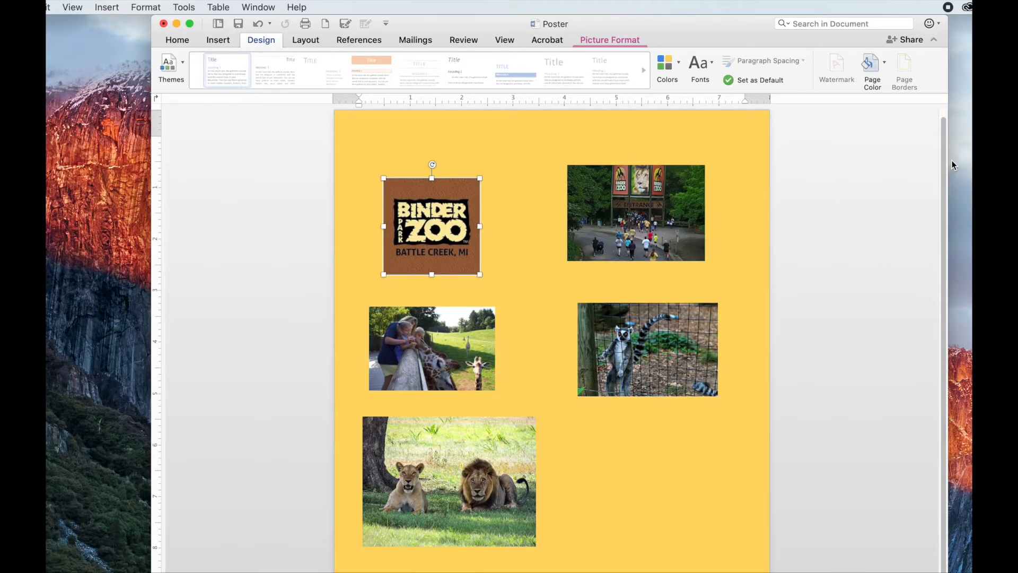
{"action": "left_click", "coordinate": [883, 63]}
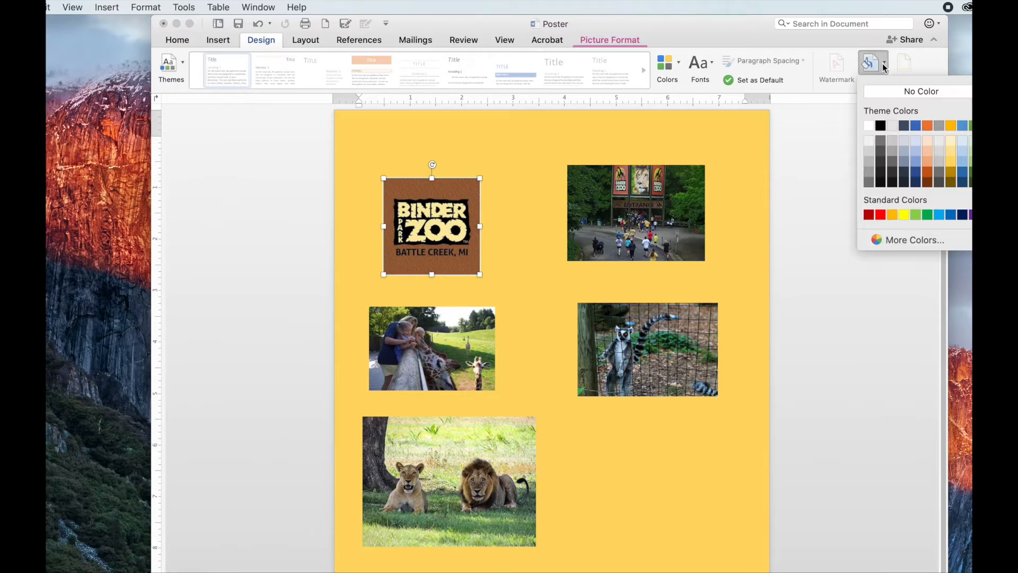
{"action": "left_click", "coordinate": [969, 151]}
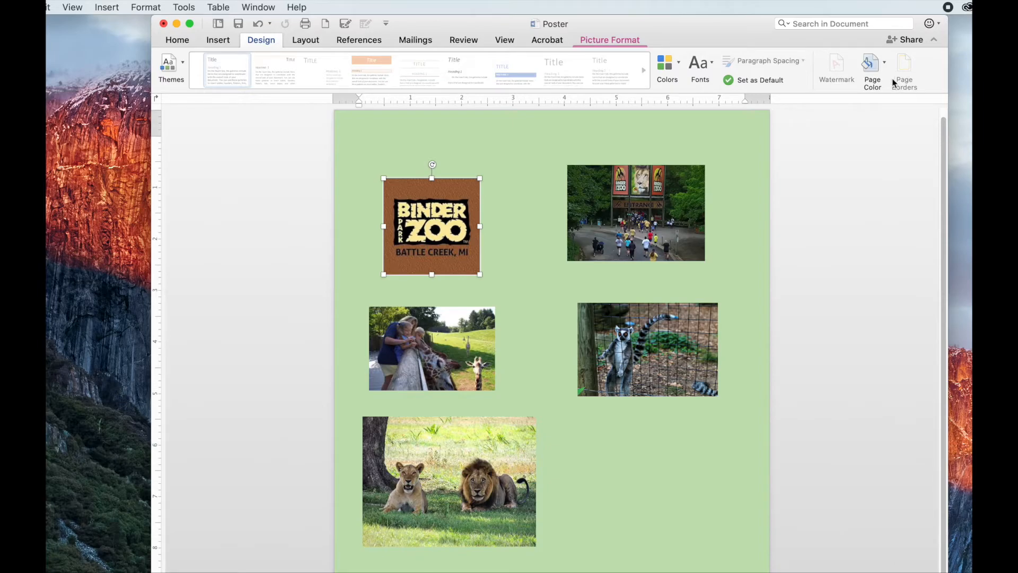
{"action": "left_click", "coordinate": [883, 63]}
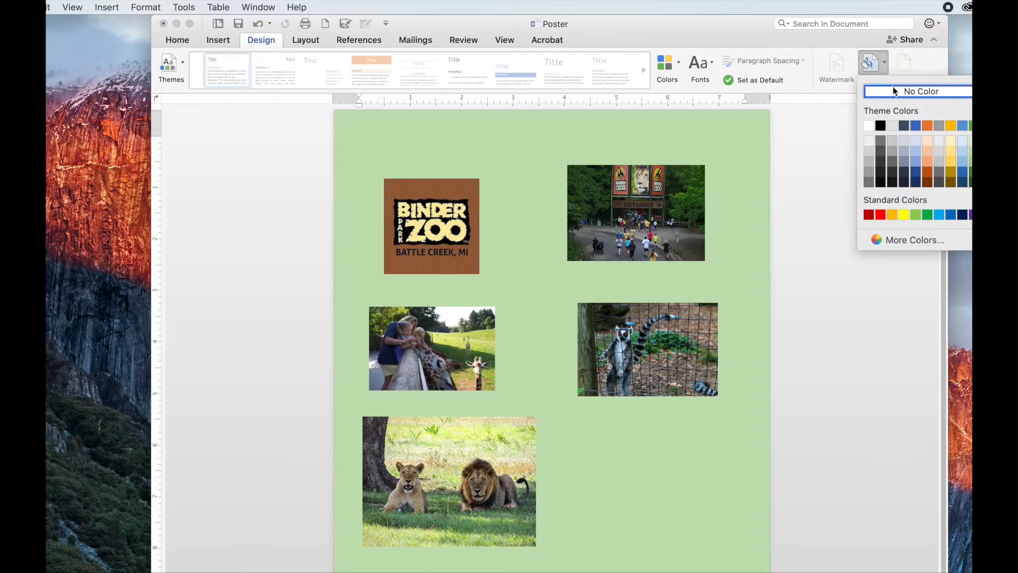
{"action": "left_click", "coordinate": [869, 151]}
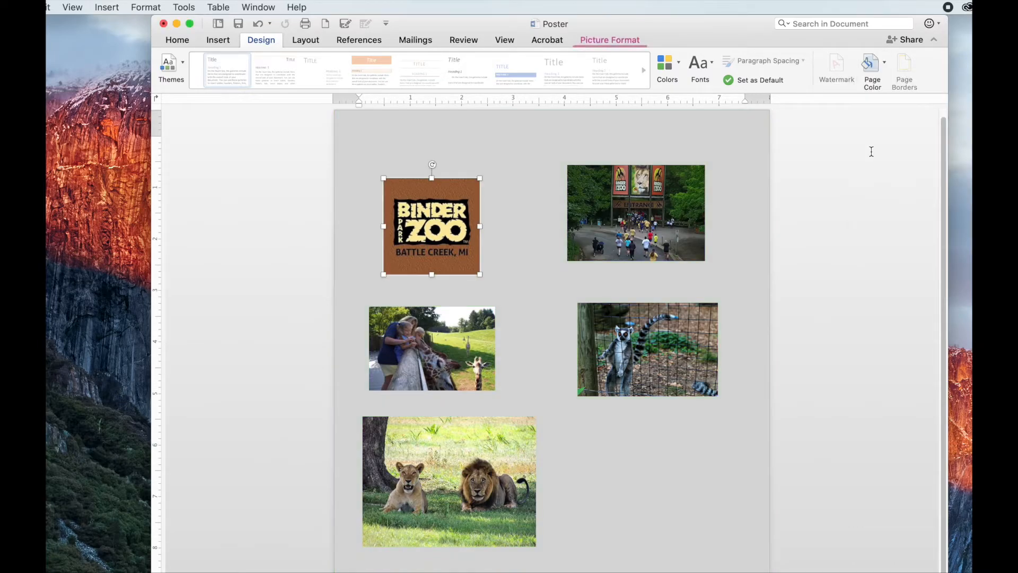
Try black, light blue and light gold as the poster's page color
{"action": "left_click", "coordinate": [884, 63]}
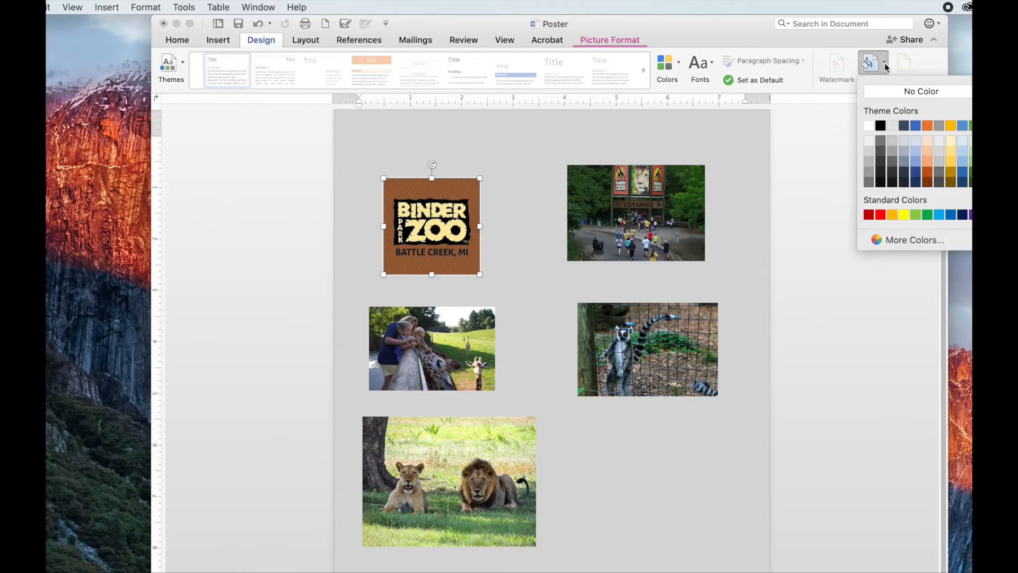
{"action": "left_click", "coordinate": [881, 126]}
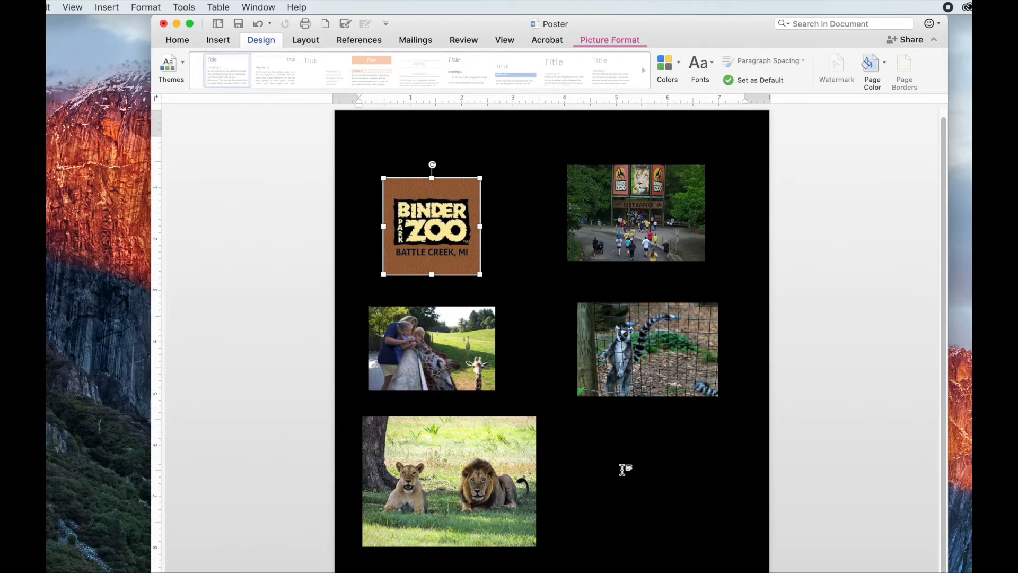
{"action": "left_click", "coordinate": [883, 65]}
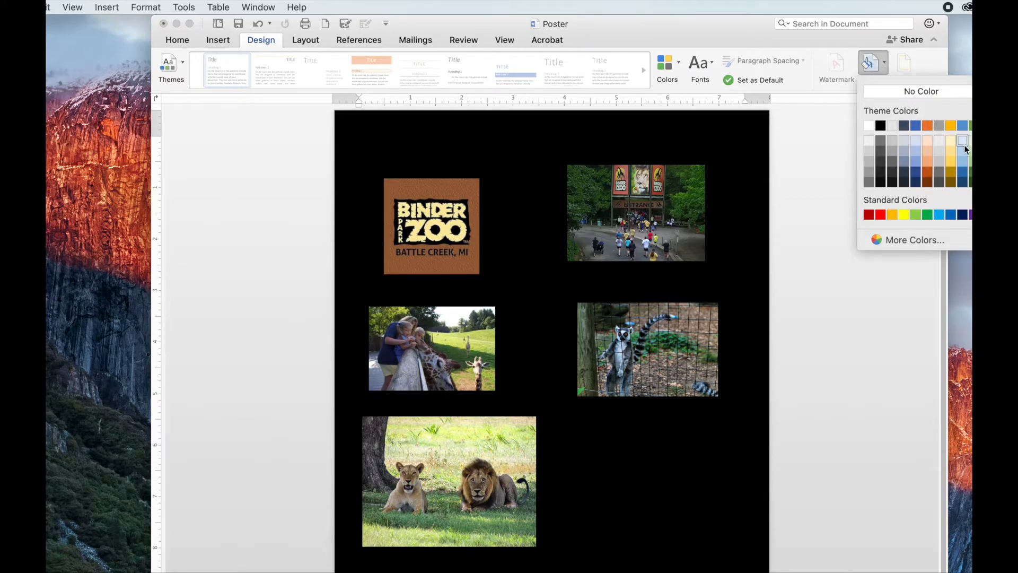
{"action": "left_click", "coordinate": [963, 145]}
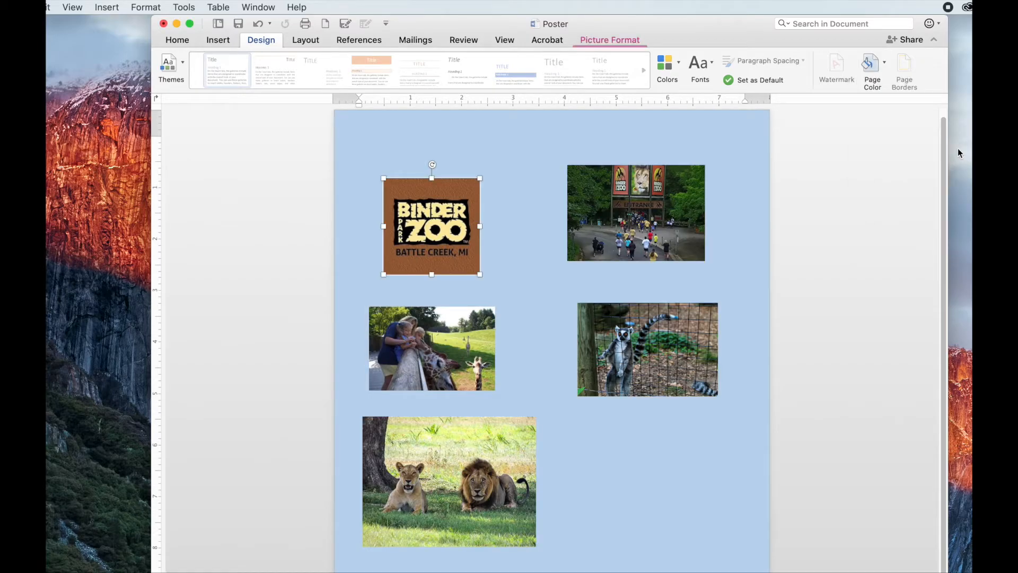
{"action": "left_click", "coordinate": [885, 63]}
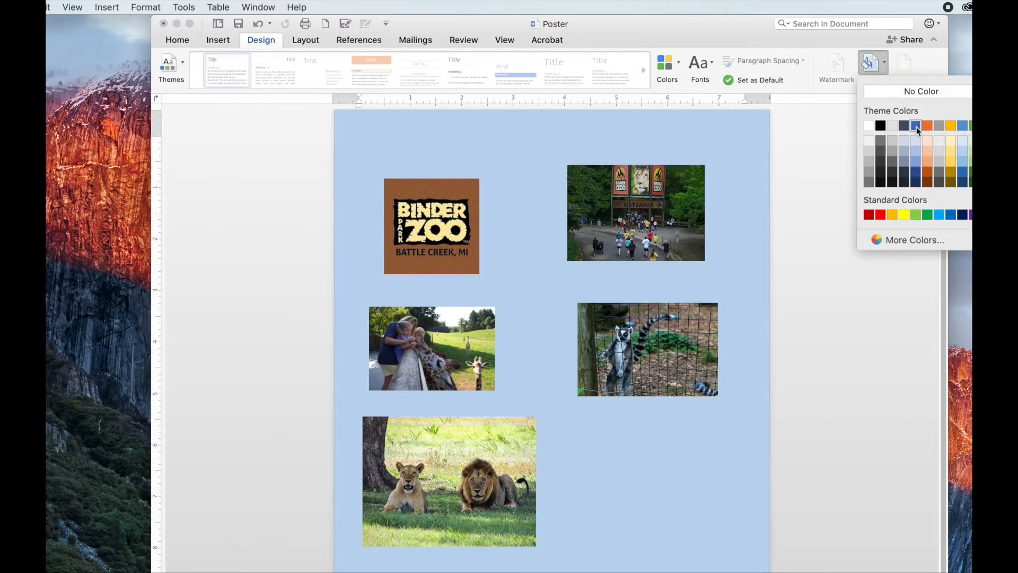
{"action": "left_click", "coordinate": [950, 151]}
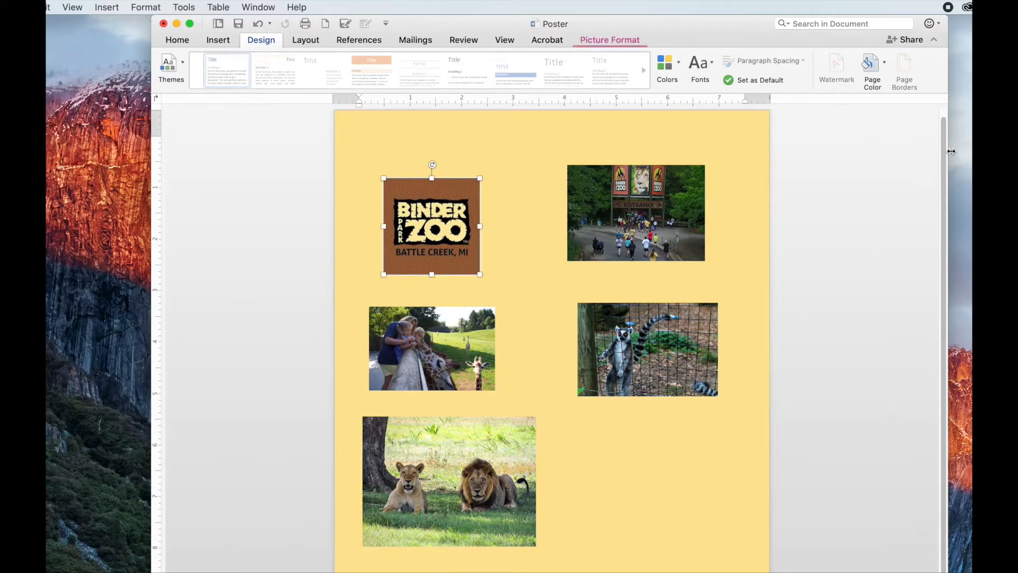
Set the poster's page color to light green
{"action": "left_click", "coordinate": [884, 62]}
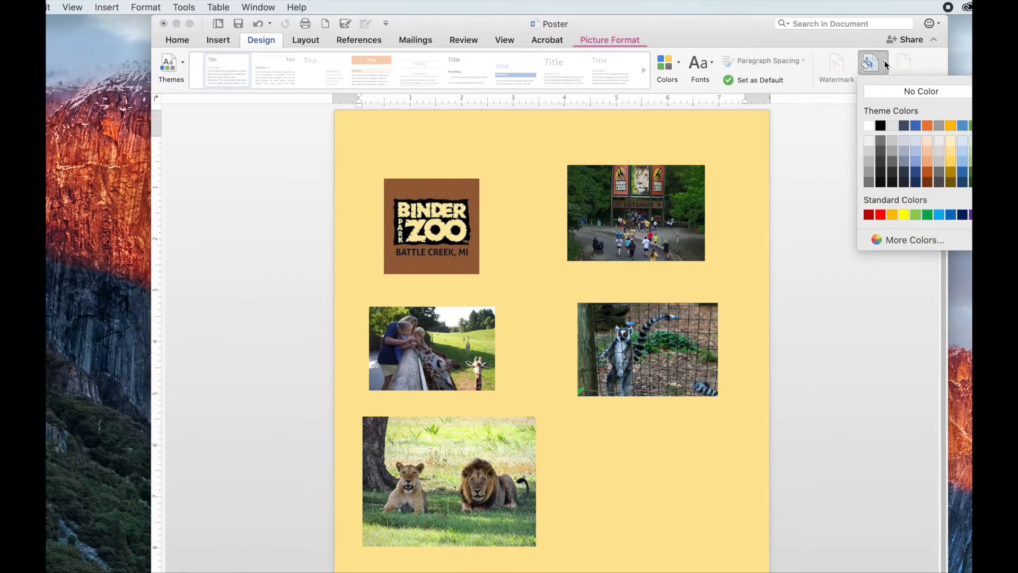
{"action": "left_click", "coordinate": [970, 152]}
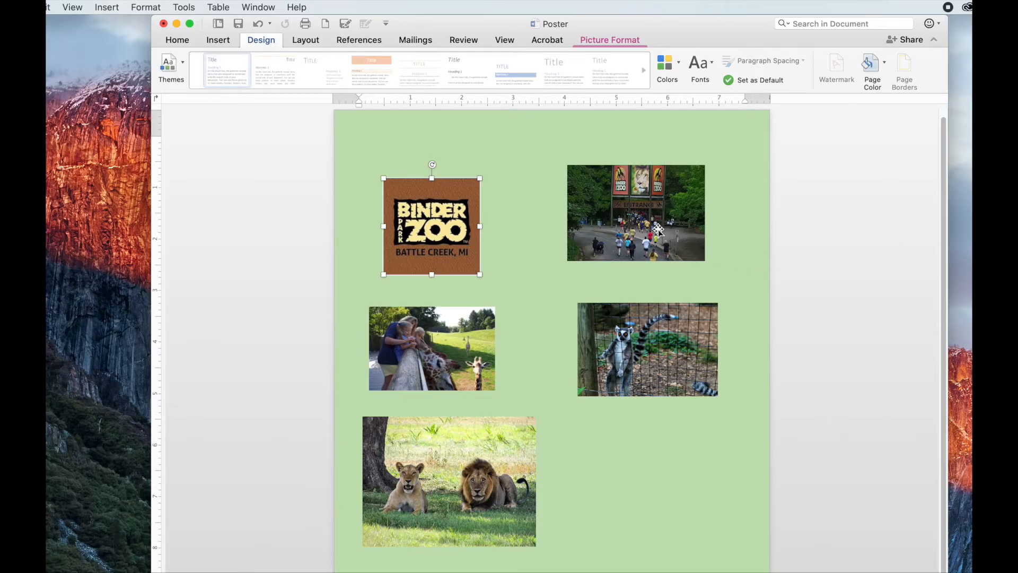
Move the lemur, lions and giraffe photos lower on the page to free space at the top
{"action": "left_click", "coordinate": [647, 352]}
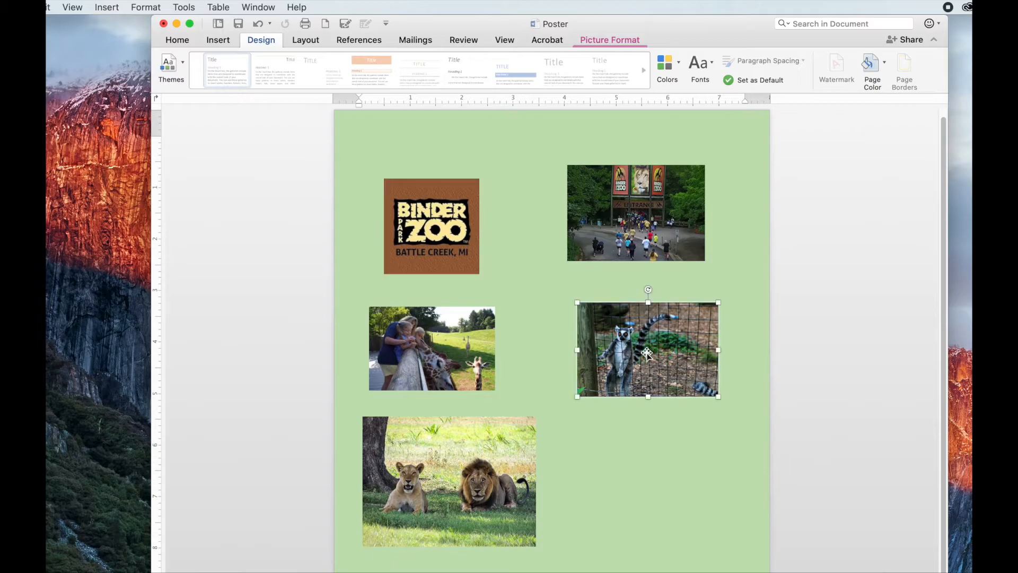
{"action": "left_click_drag", "start_coordinate": [647, 353], "coordinate": [655, 386]}
{"action": "left_click_drag", "start_coordinate": [455, 446], "coordinate": [464, 464]}
{"action": "left_click_drag", "start_coordinate": [433, 368], "coordinate": [440, 403]}
Move the entrance photo down to just above the lemur photo and place the zoo logo right of the lions photo
{"action": "left_click_drag", "start_coordinate": [435, 260], "coordinate": [426, 338]}
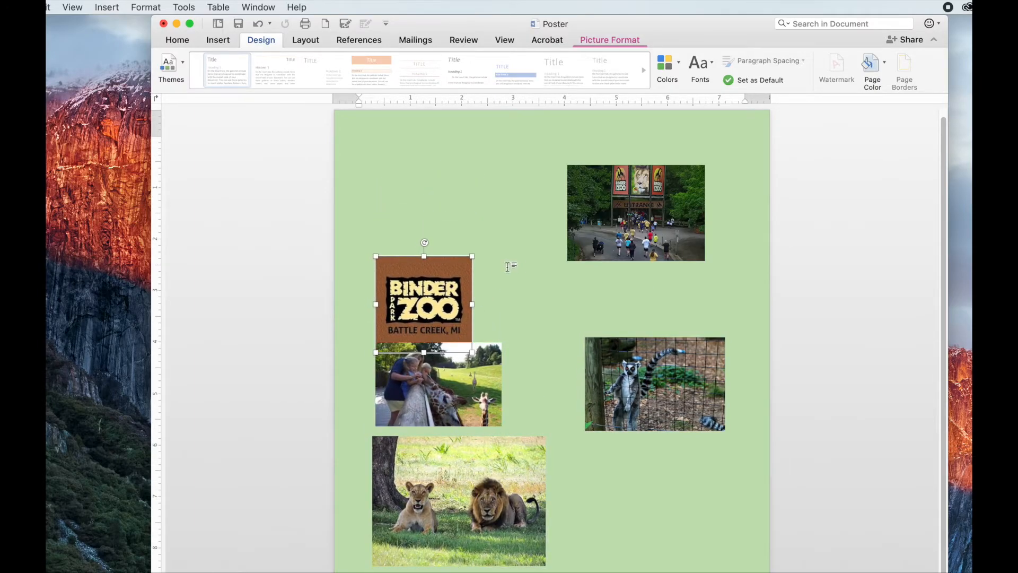
{"action": "left_click_drag", "start_coordinate": [433, 292], "coordinate": [424, 248]}
{"action": "left_click_drag", "start_coordinate": [636, 223], "coordinate": [649, 283]}
{"action": "left_click_drag", "start_coordinate": [422, 287], "coordinate": [619, 532]}
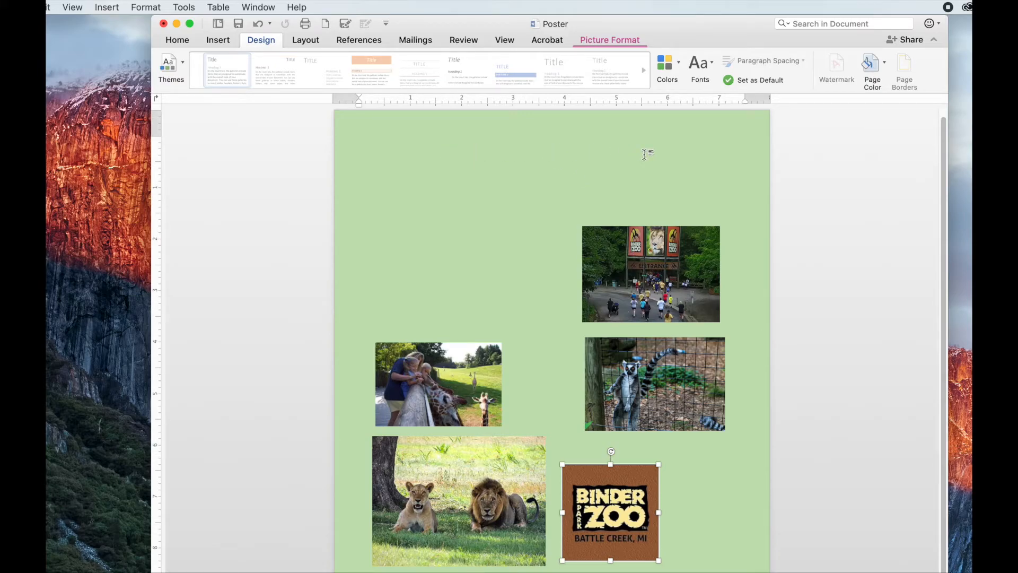
Insert WordArt in the white style with a blue outline at the page's top, reading "Binder Park Zoo"
{"action": "left_click", "coordinate": [433, 176]}
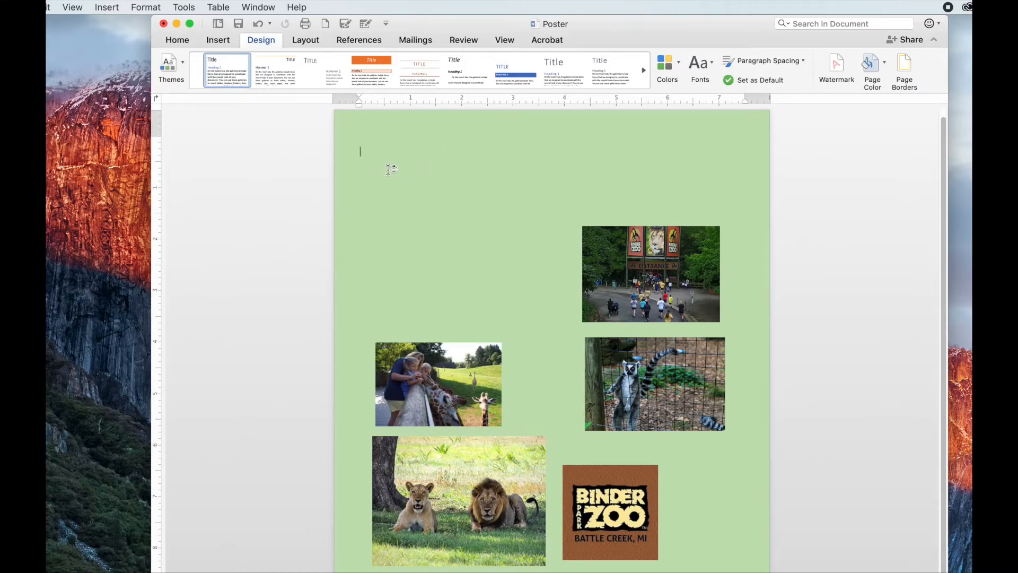
{"action": "left_click", "coordinate": [216, 39]}
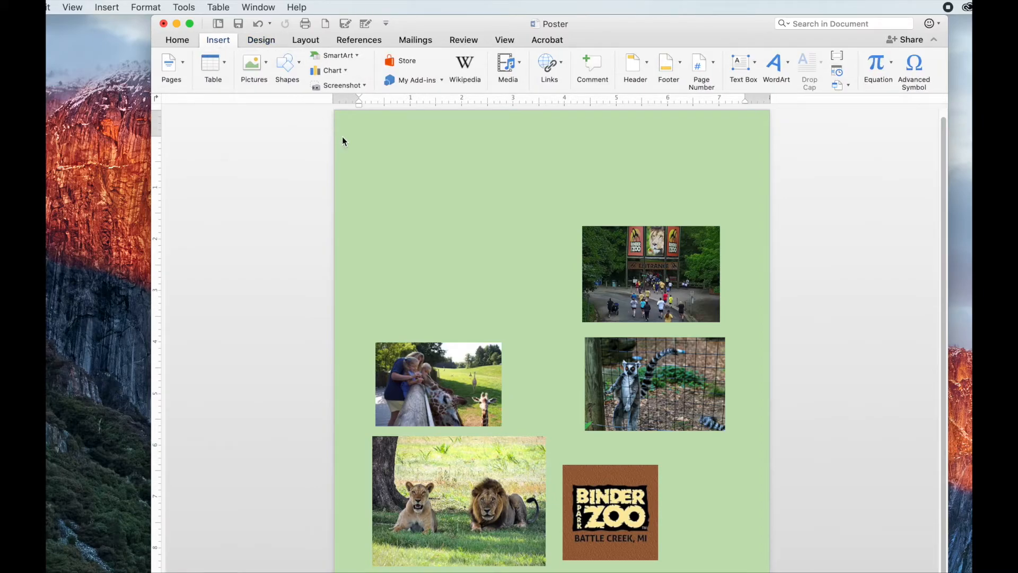
{"action": "left_click", "coordinate": [780, 64]}
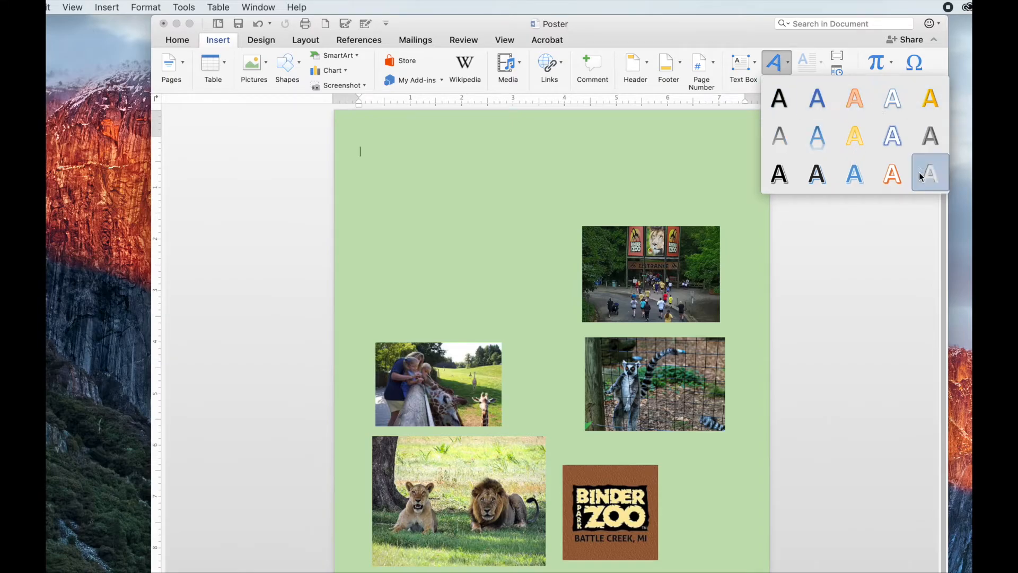
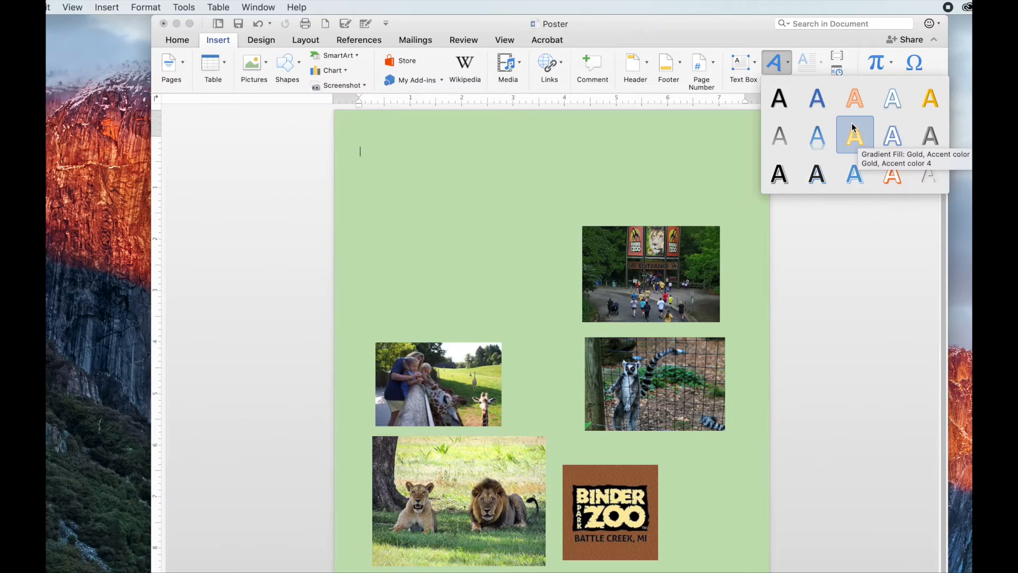
{"action": "left_click", "coordinate": [894, 137]}
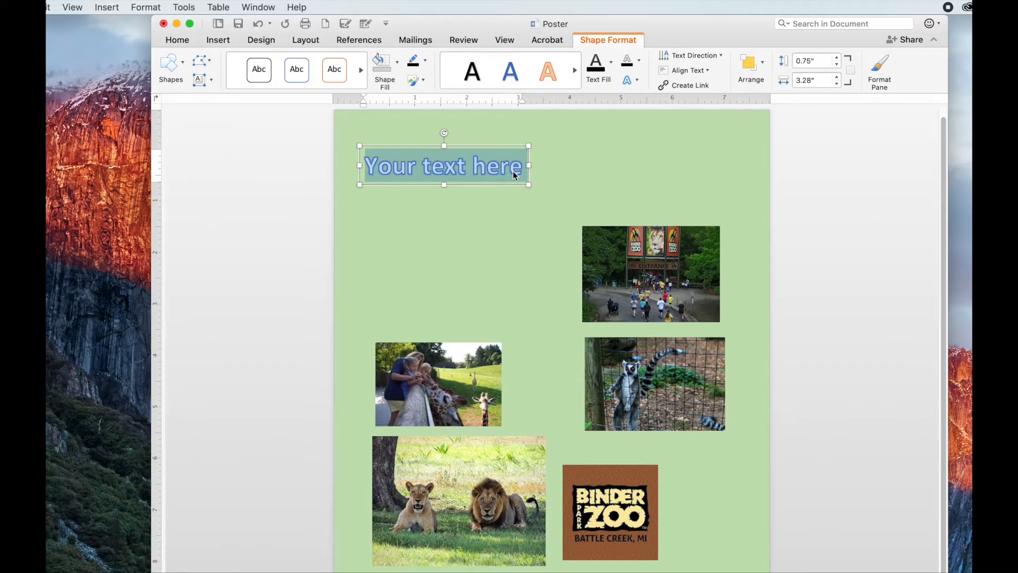
{"action": "type", "text": "Bind"}
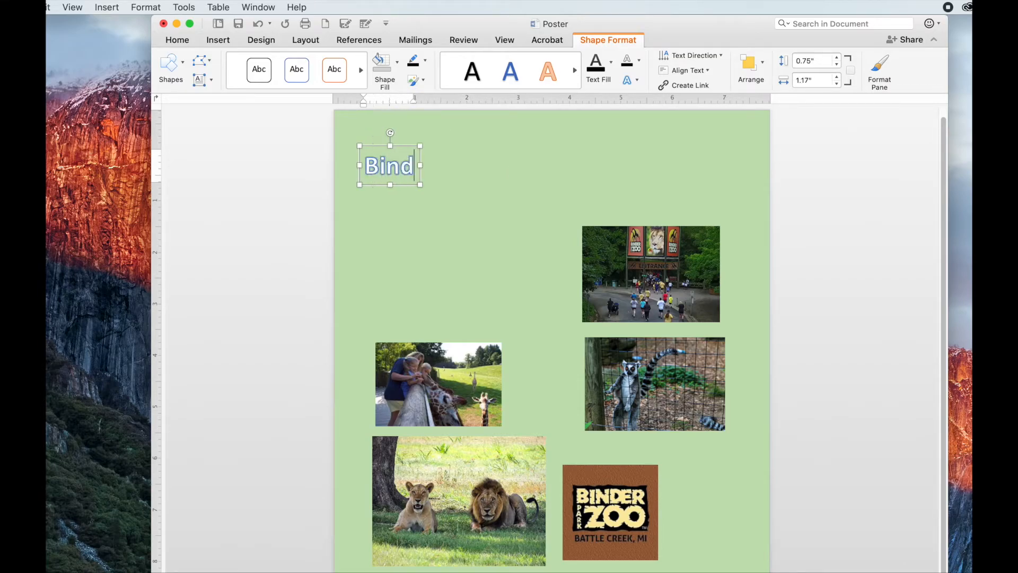
{"action": "type", "text": "er Park Zoo"}
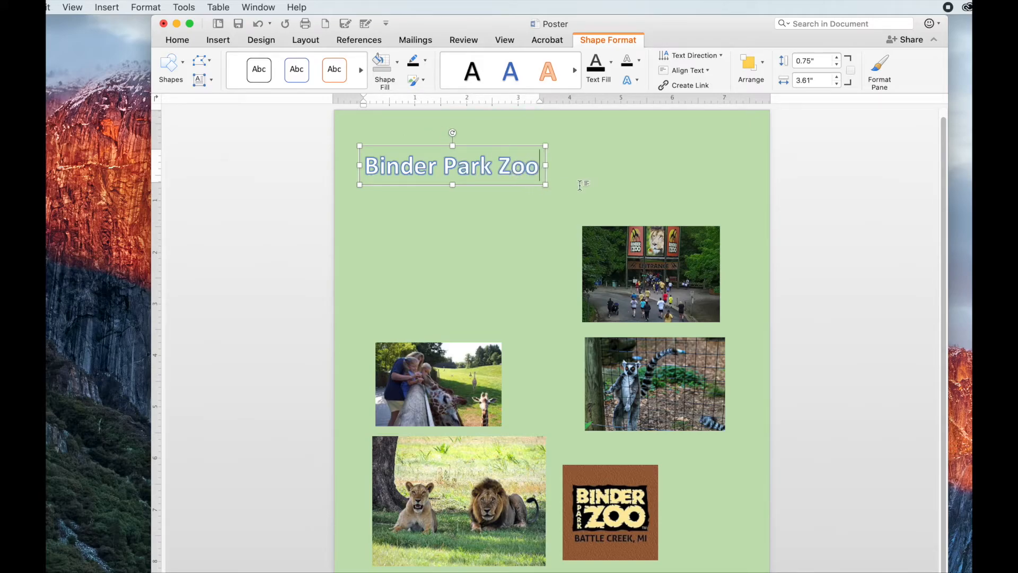
Widen the WordArt title box to about 4.61" and center it above the pictures
{"action": "left_click_drag", "start_coordinate": [546, 165], "coordinate": [598, 164]}
{"action": "left_click_drag", "start_coordinate": [527, 160], "coordinate": [604, 168]}
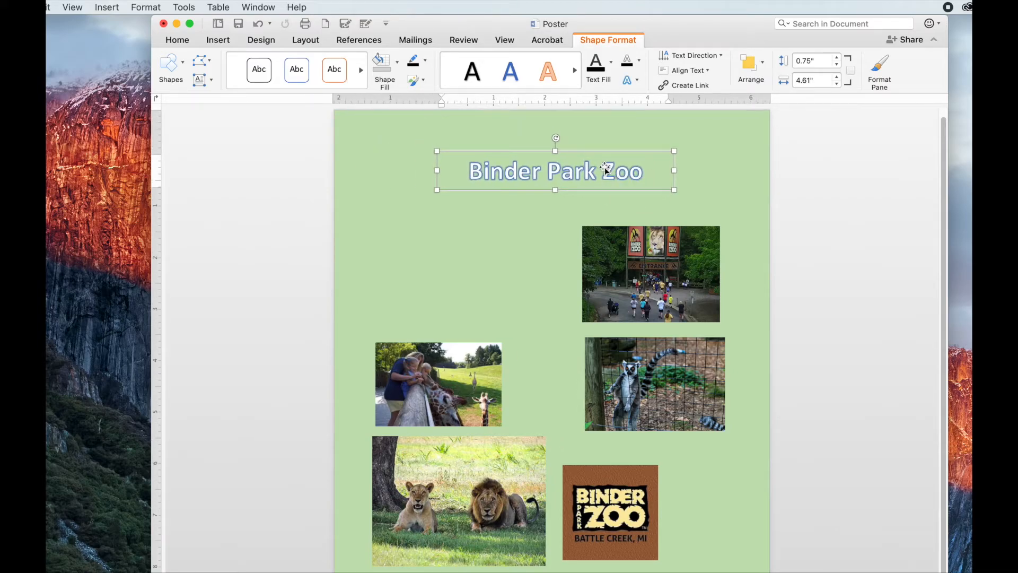
Delete the WordArt title text, then undo the title text changes
{"action": "left_click", "coordinate": [604, 174]}
{"action": "left_click_drag", "start_coordinate": [649, 174], "coordinate": [501, 170]}
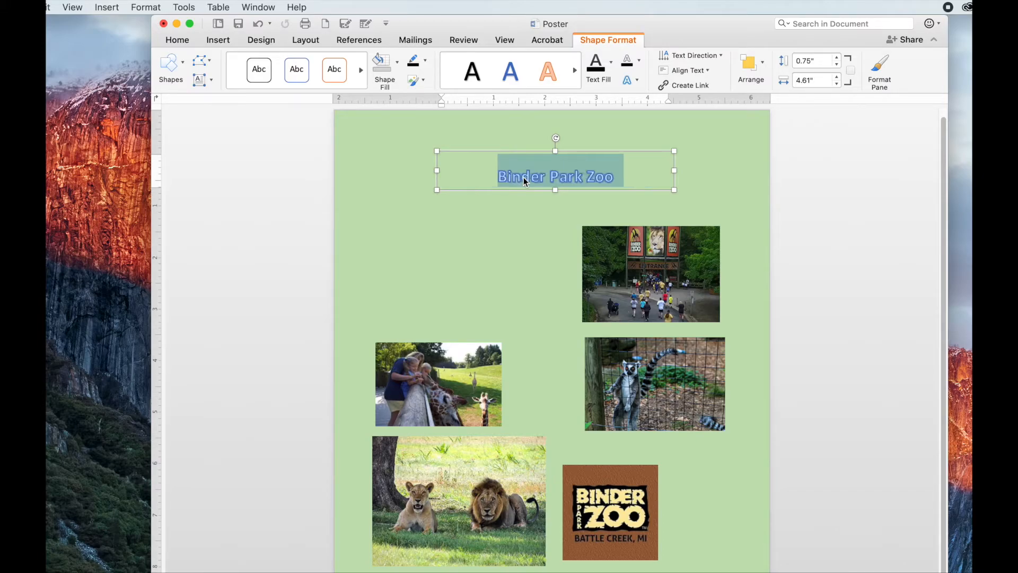
{"action": "key", "text": "BackSpace"}
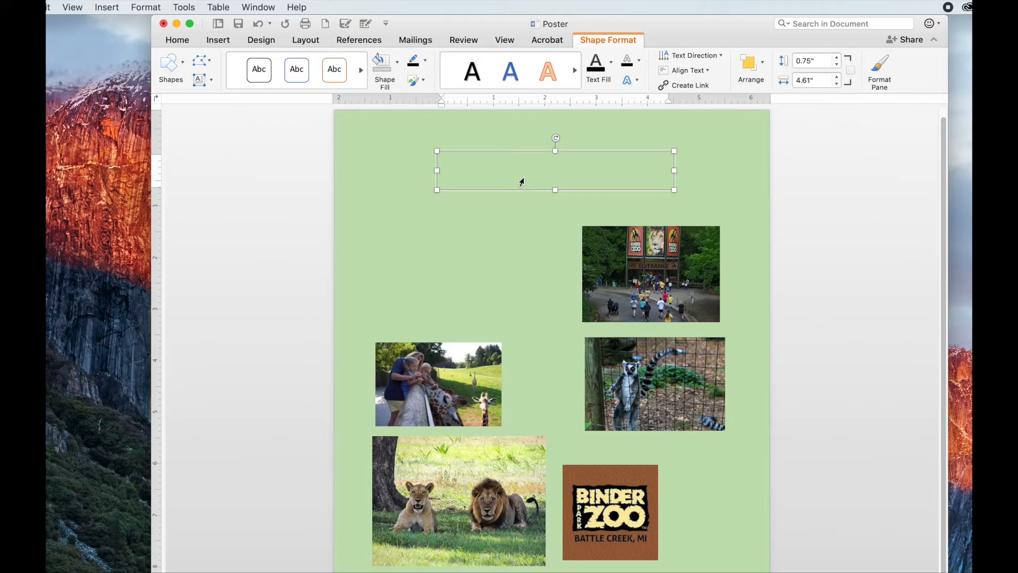
{"action": "left_click", "coordinate": [47, 6]}
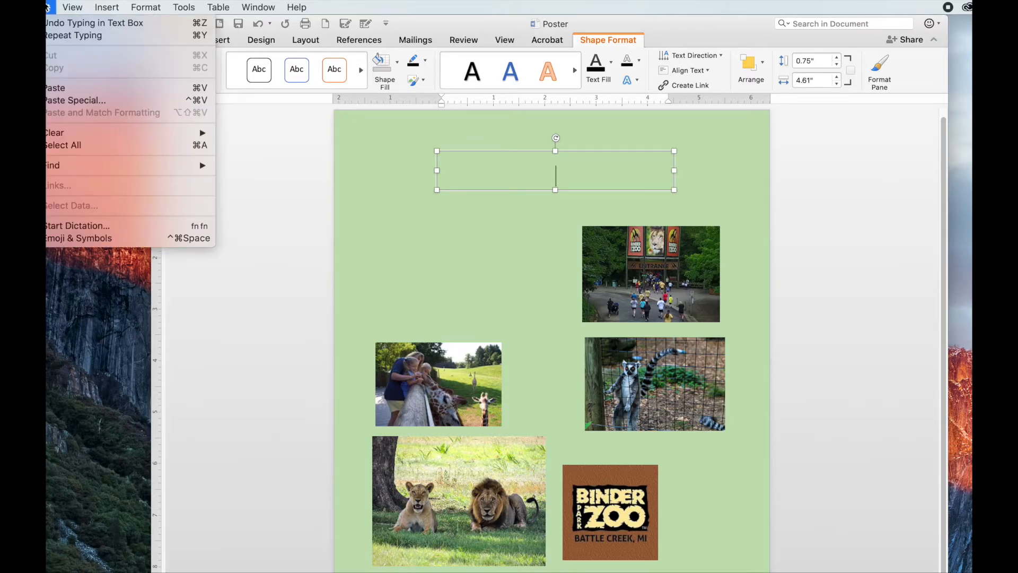
{"action": "left_click", "coordinate": [51, 22]}
{"action": "left_click", "coordinate": [47, 7]}
{"action": "left_click", "coordinate": [50, 22]}
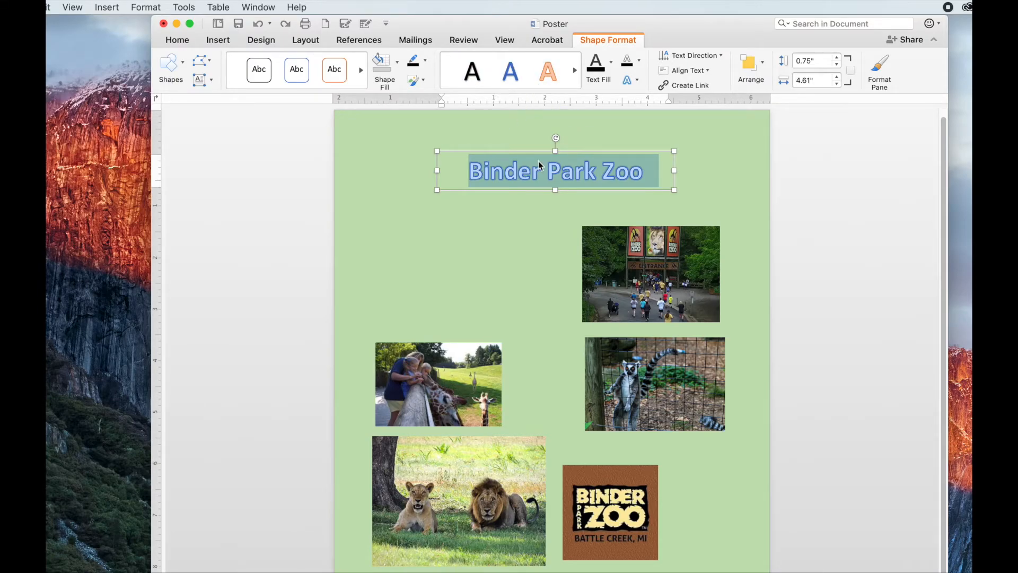
Set the Binder Park Zoo title's font size to 48 and move its text up out of the box onto the page's first line
{"action": "left_click", "coordinate": [177, 41]}
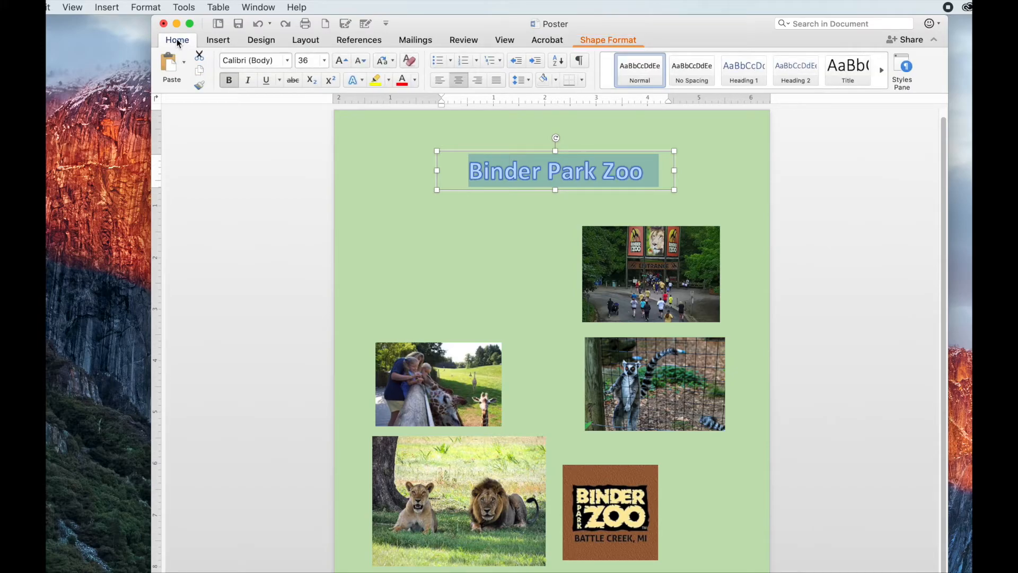
{"action": "left_click", "coordinate": [325, 61]}
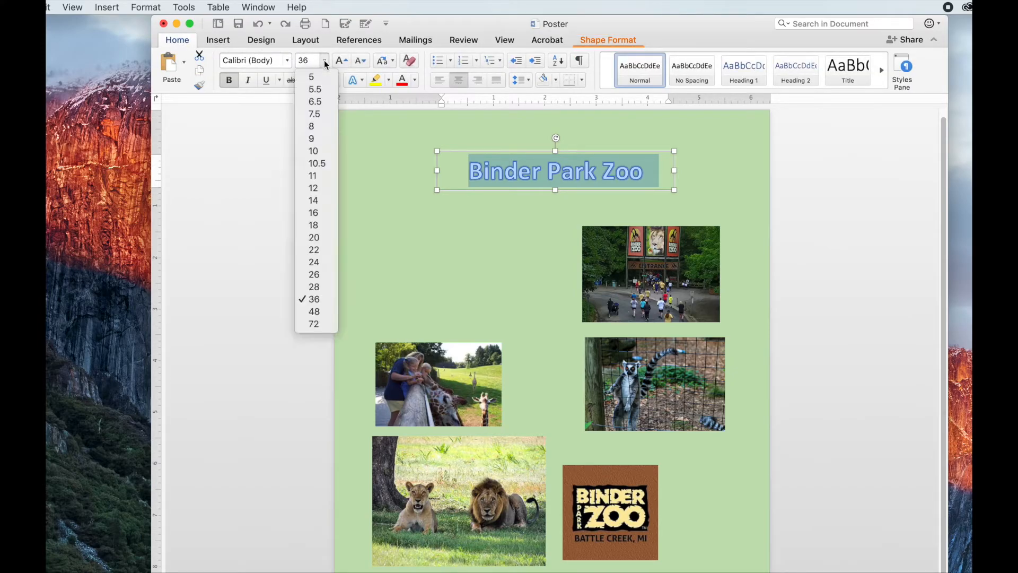
{"action": "left_click", "coordinate": [323, 312]}
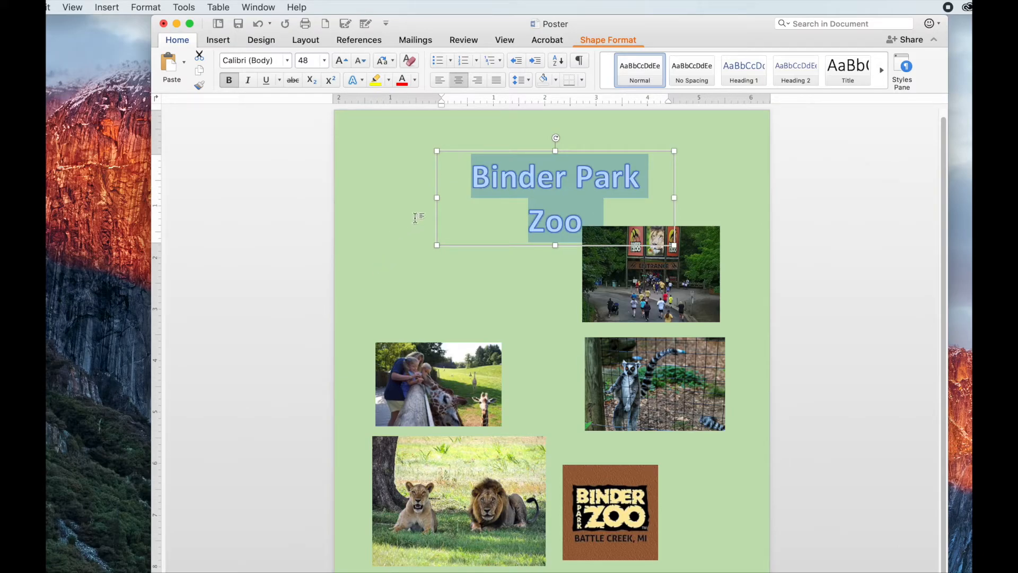
{"action": "left_click_drag", "start_coordinate": [566, 154], "coordinate": [564, 129]}
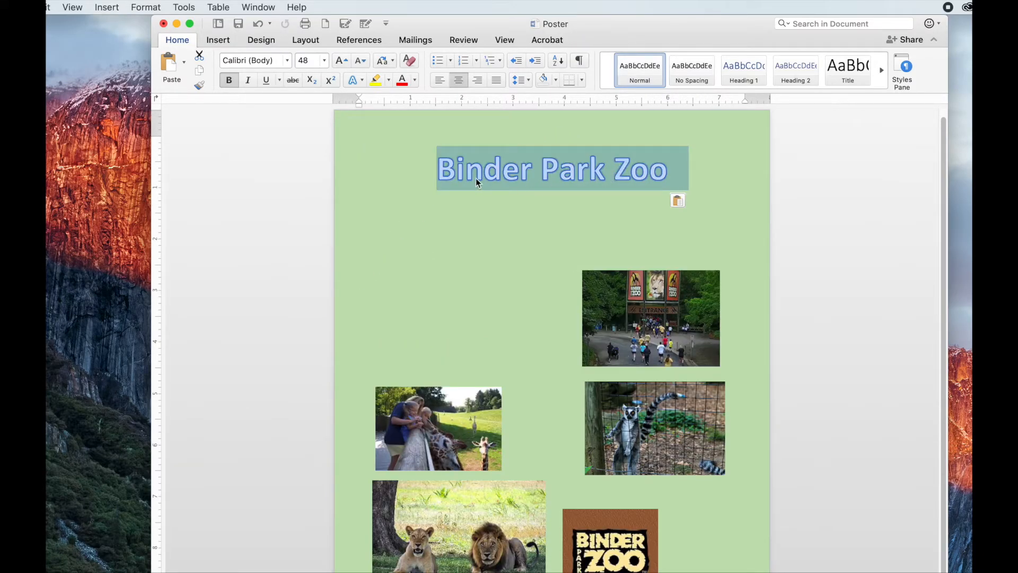
{"action": "left_click", "coordinate": [454, 170]}
{"action": "left_click", "coordinate": [577, 168]}
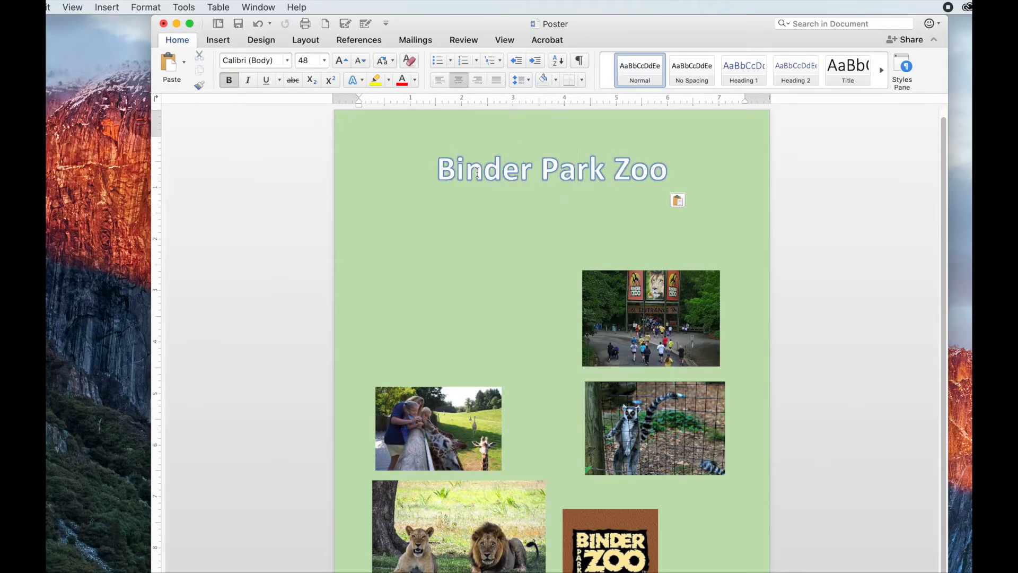
{"action": "left_click_drag", "start_coordinate": [436, 167], "coordinate": [664, 169]}
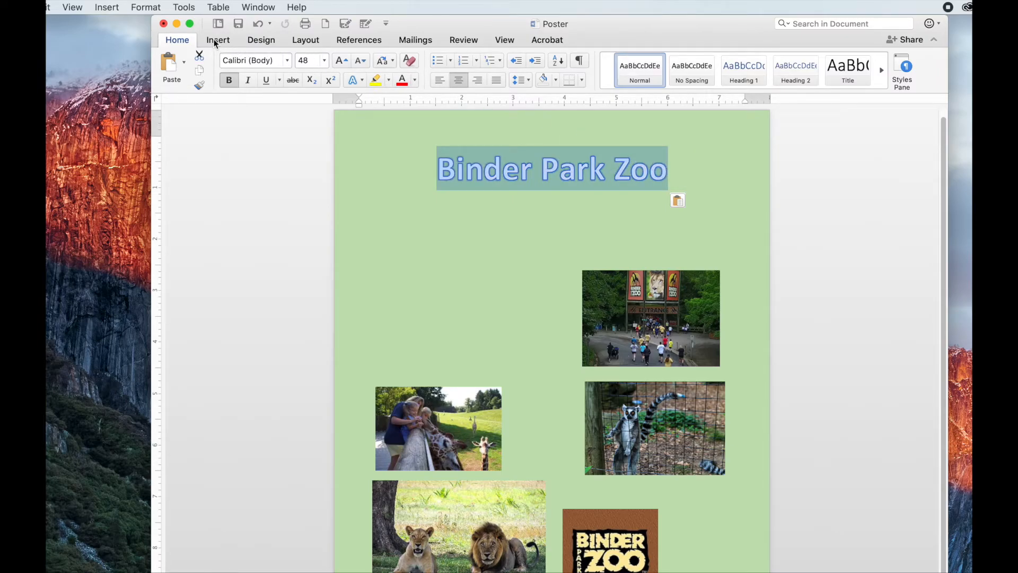
{"action": "double_click", "coordinate": [535, 155]}
{"action": "left_click", "coordinate": [541, 154]}
{"action": "triple_click", "coordinate": [572, 164]}
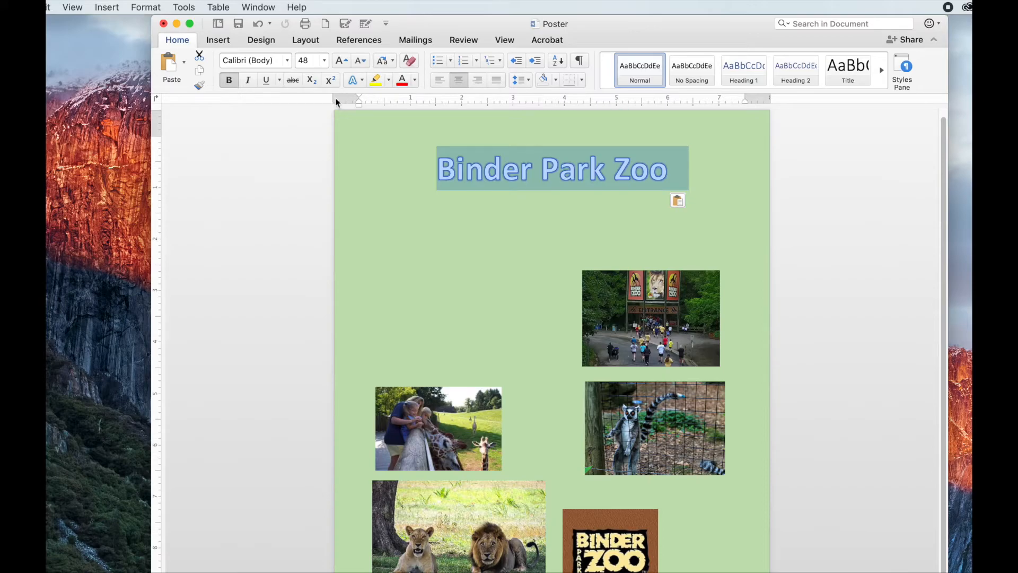
{"action": "left_click", "coordinate": [217, 42]}
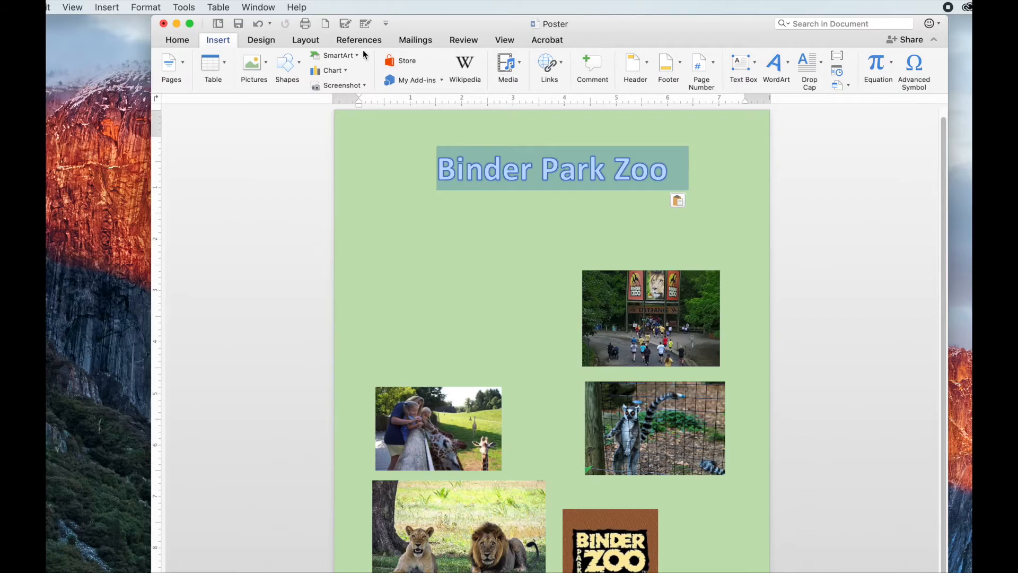
{"action": "left_click", "coordinate": [266, 41]}
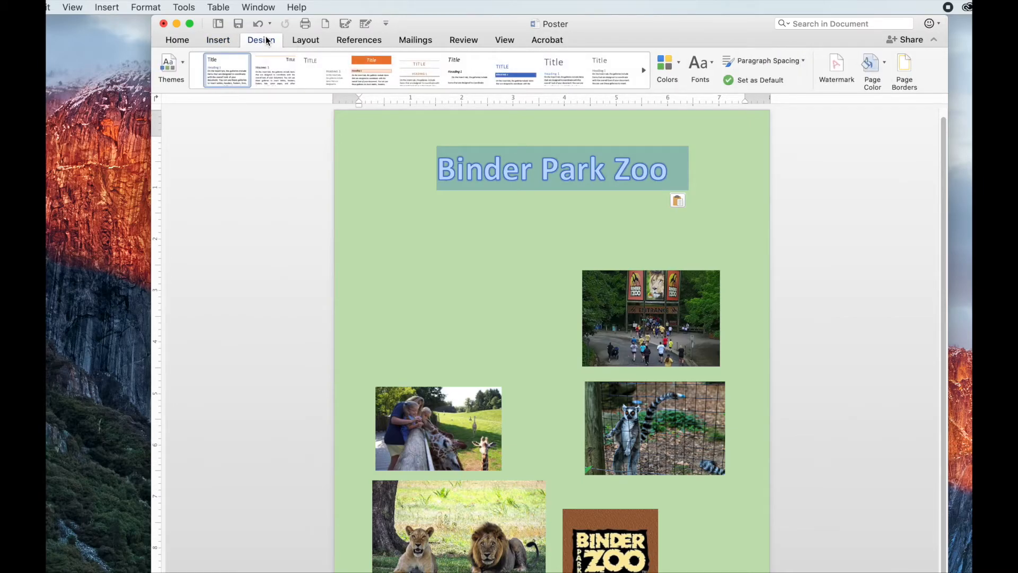
{"action": "left_click", "coordinate": [709, 64]}
{"action": "left_click", "coordinate": [710, 64]}
{"action": "double_click", "coordinate": [520, 166]}
{"action": "triple_click", "coordinate": [539, 168]}
{"action": "double_click", "coordinate": [542, 168]}
{"action": "double_click", "coordinate": [631, 167]}
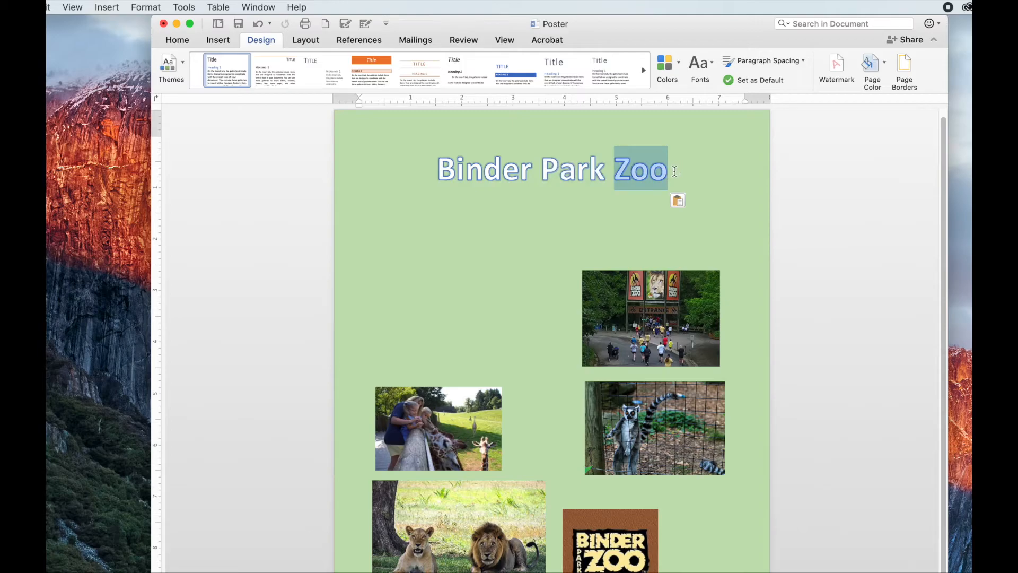
{"action": "left_click", "coordinate": [689, 202]}
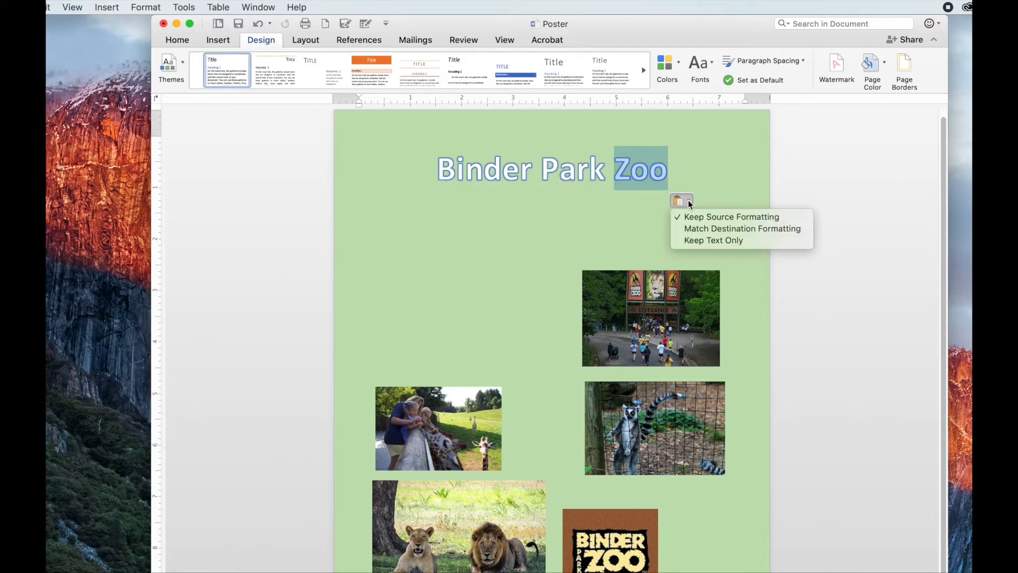
{"action": "left_click", "coordinate": [689, 202]}
Give the Binder Park Zoo title an outer shadow and apply the gold preset text effect to it
{"action": "left_click_drag", "start_coordinate": [668, 169], "coordinate": [447, 166]}
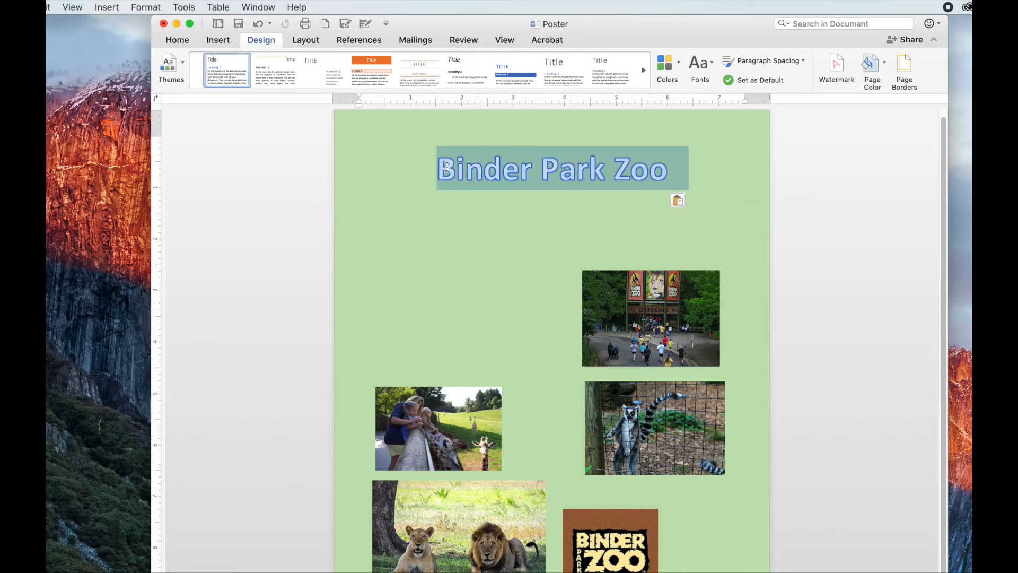
{"action": "left_click", "coordinate": [169, 45]}
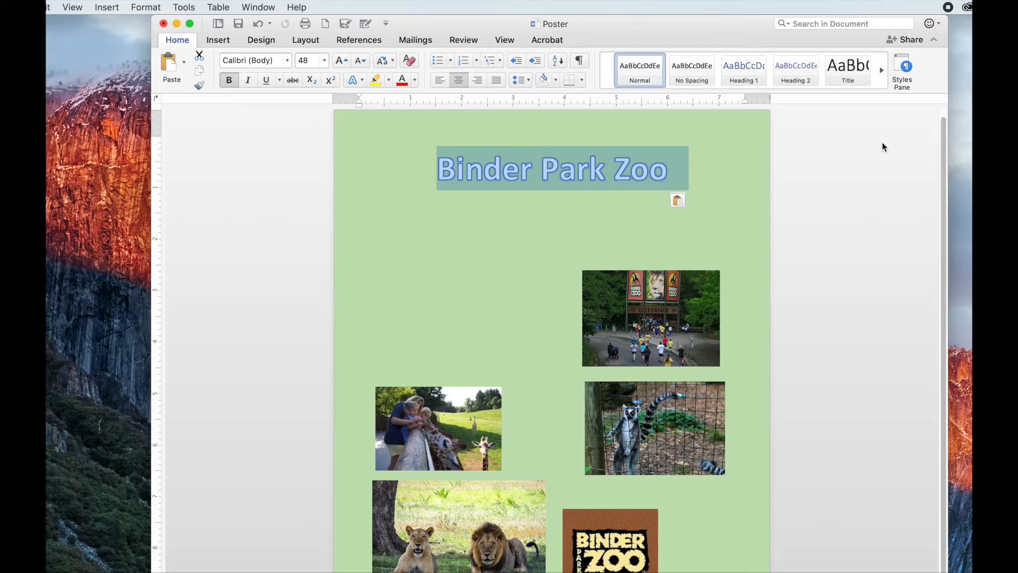
{"action": "left_click", "coordinate": [360, 81]}
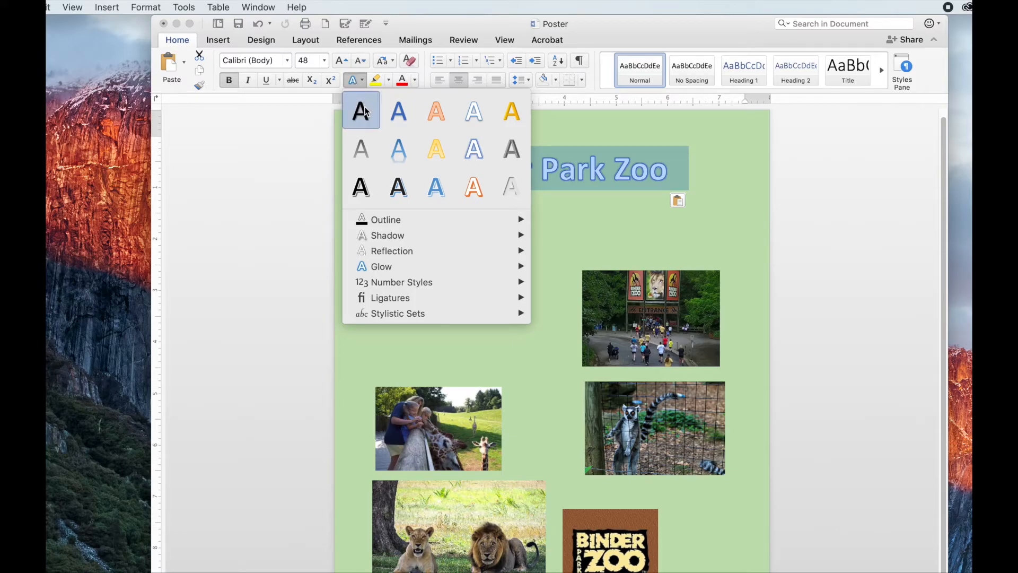
{"action": "mouse_move", "coordinate": [394, 241]}
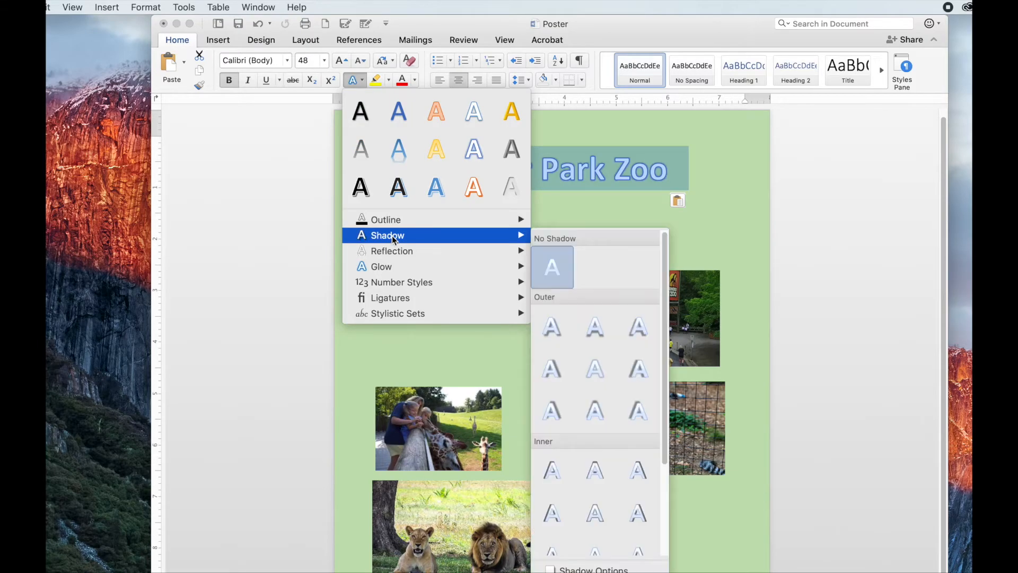
{"action": "left_click", "coordinate": [552, 326]}
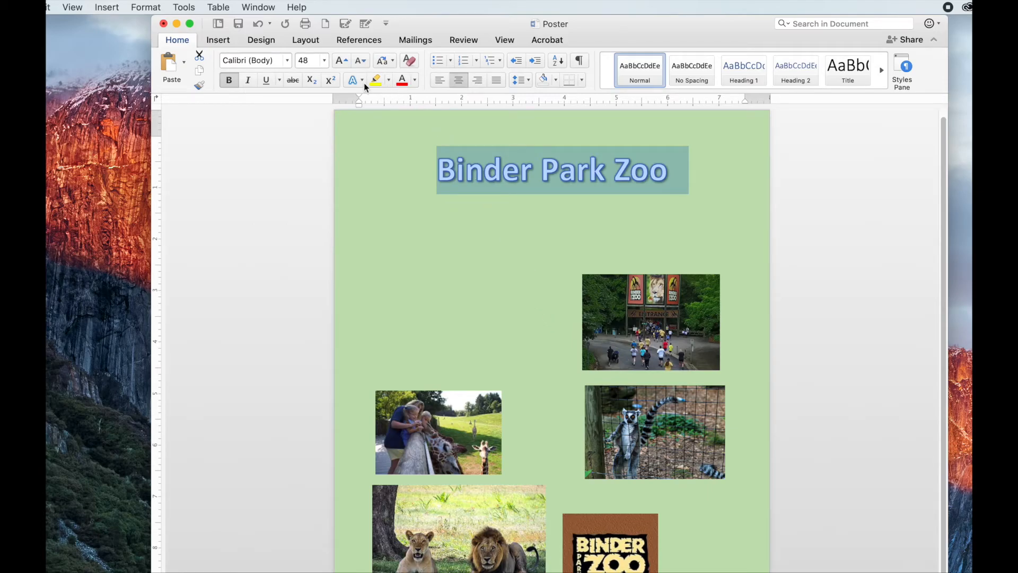
{"action": "left_click", "coordinate": [358, 83]}
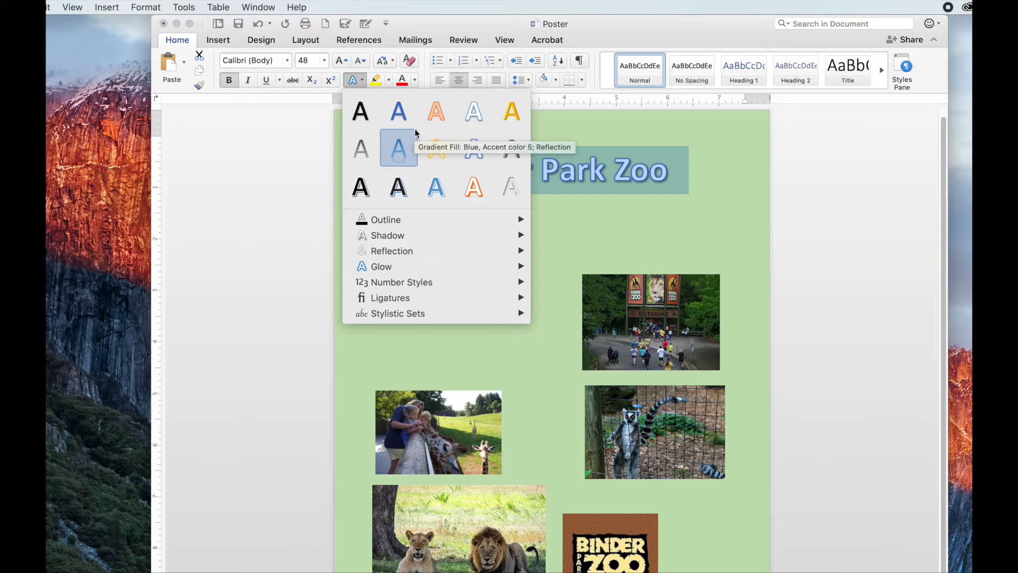
{"action": "left_click", "coordinate": [509, 120]}
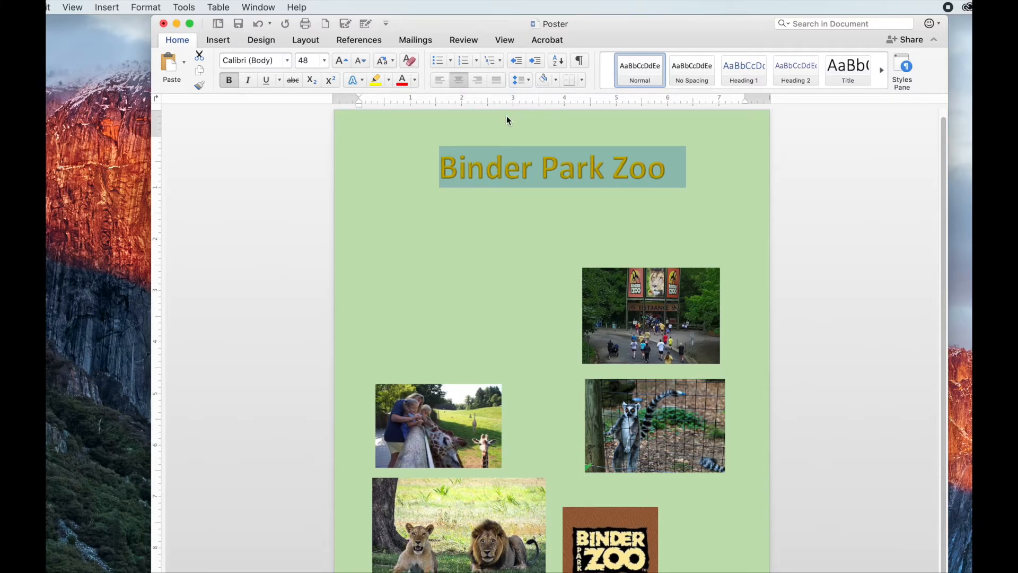
Recolor the title text, trying the darkest orange theme shade and settling on the standard dark red
{"action": "left_click", "coordinate": [415, 80]}
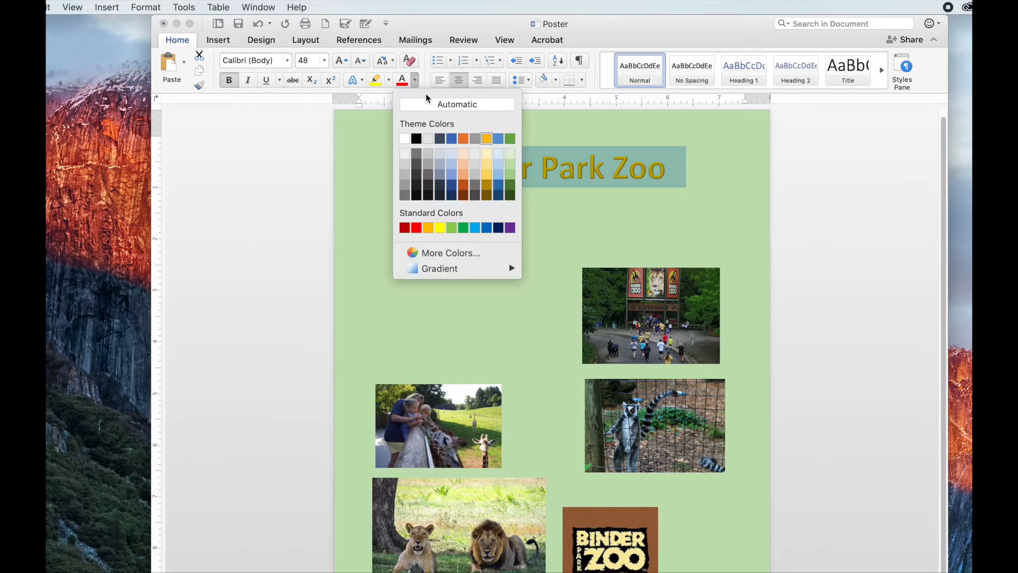
{"action": "left_click", "coordinate": [404, 228]}
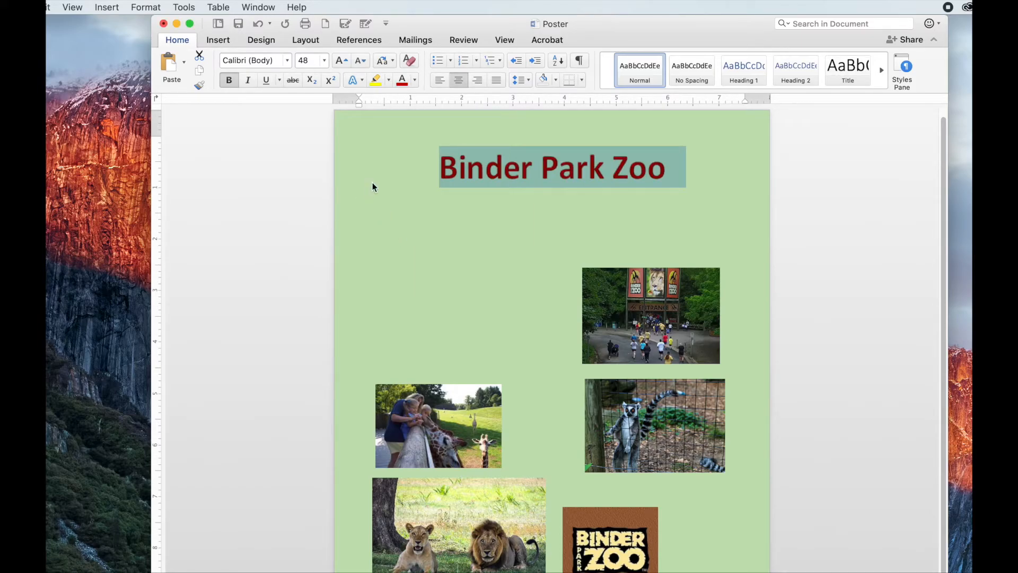
{"action": "left_click", "coordinate": [415, 80]}
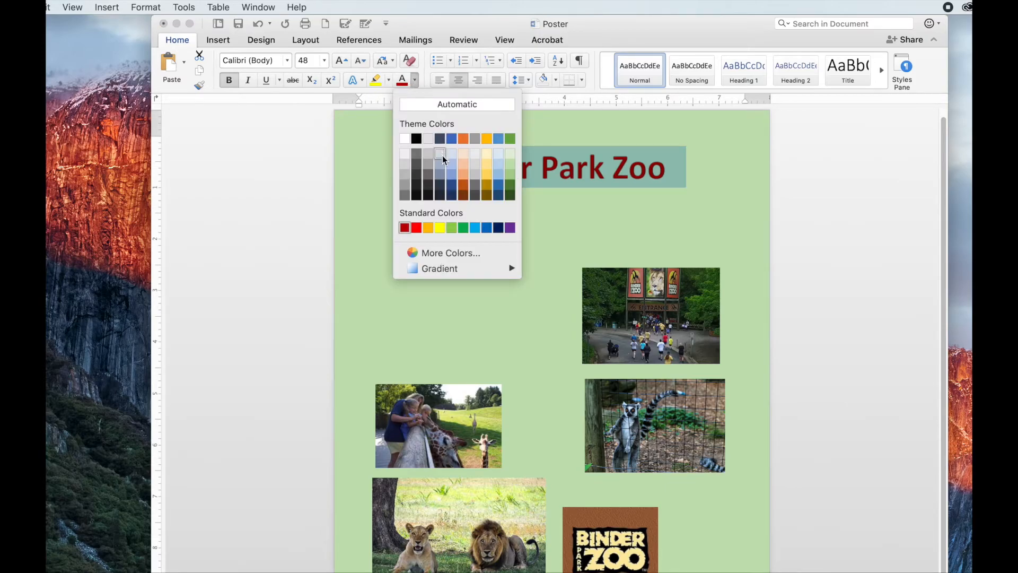
{"action": "left_click", "coordinate": [463, 194]}
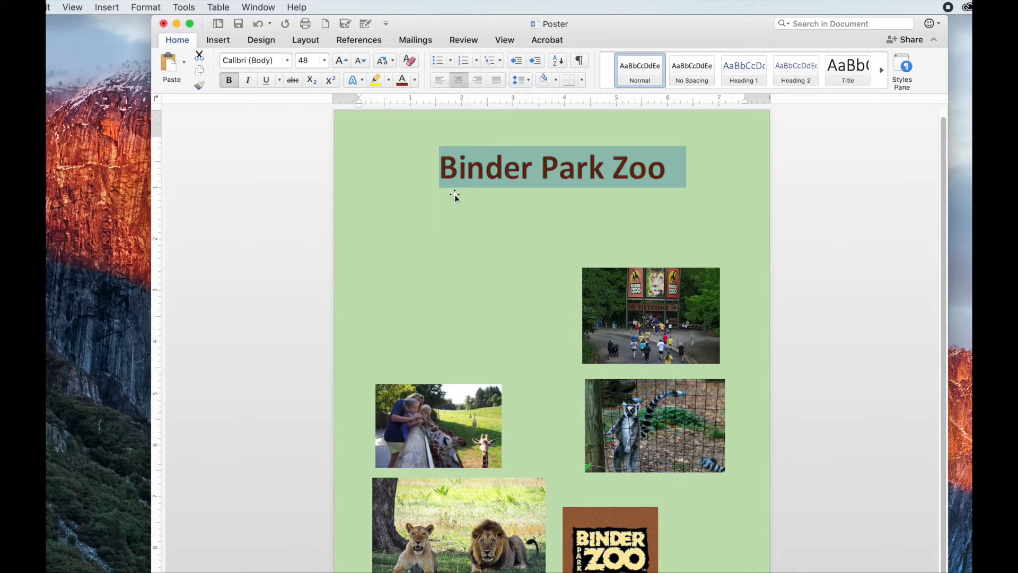
{"action": "left_click", "coordinate": [416, 81]}
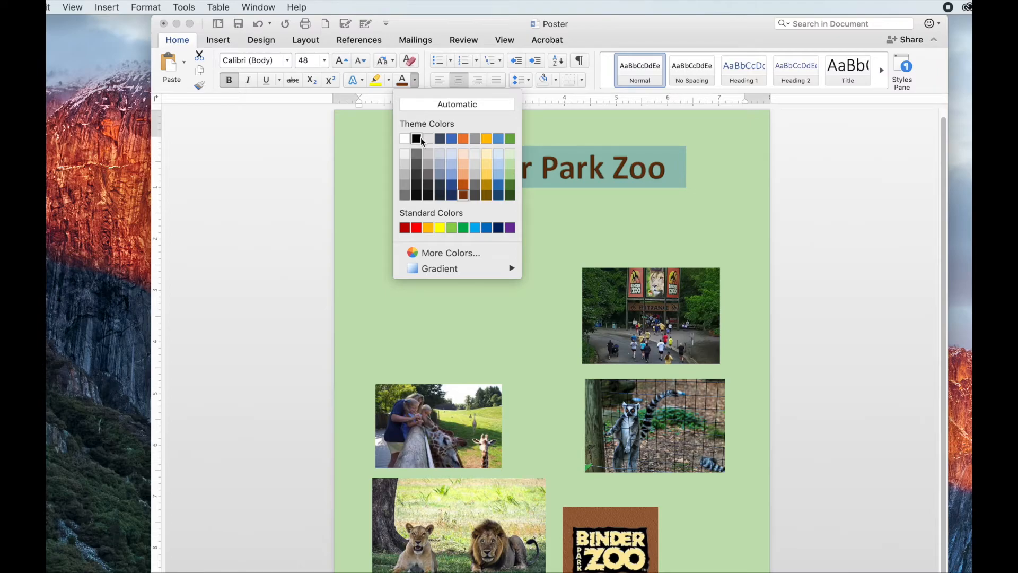
{"action": "left_click", "coordinate": [404, 229]}
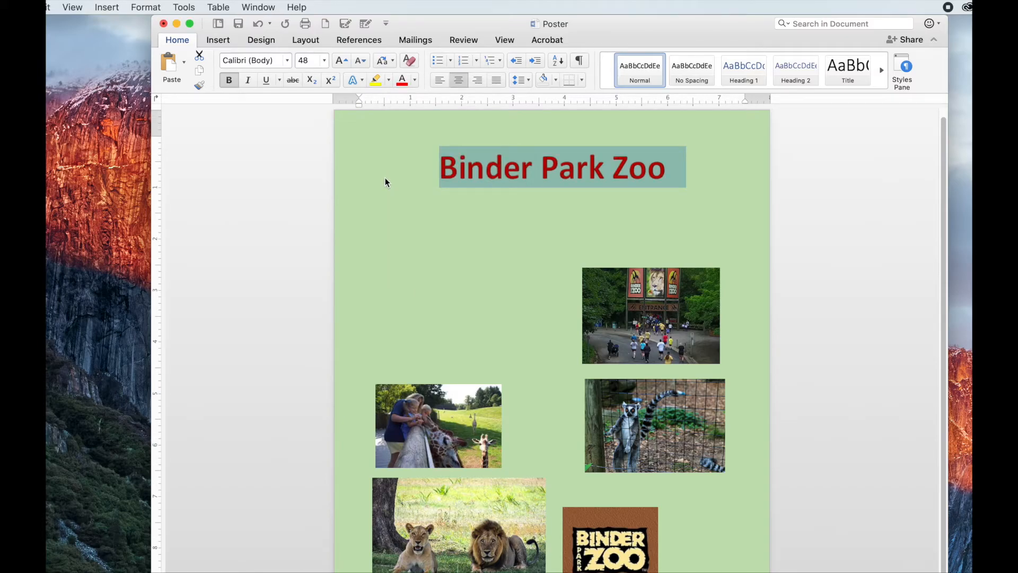
{"action": "left_click", "coordinate": [396, 165]}
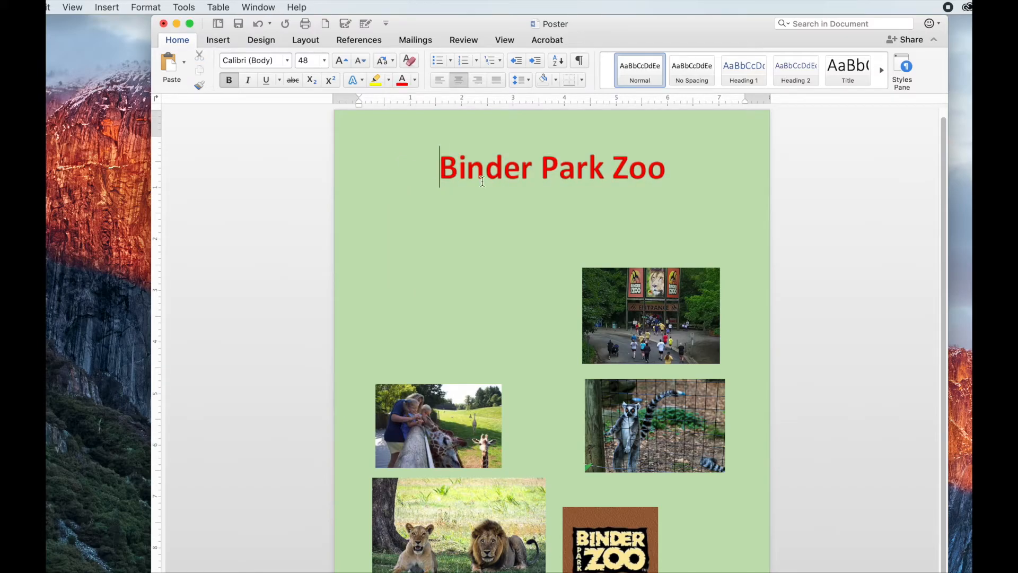
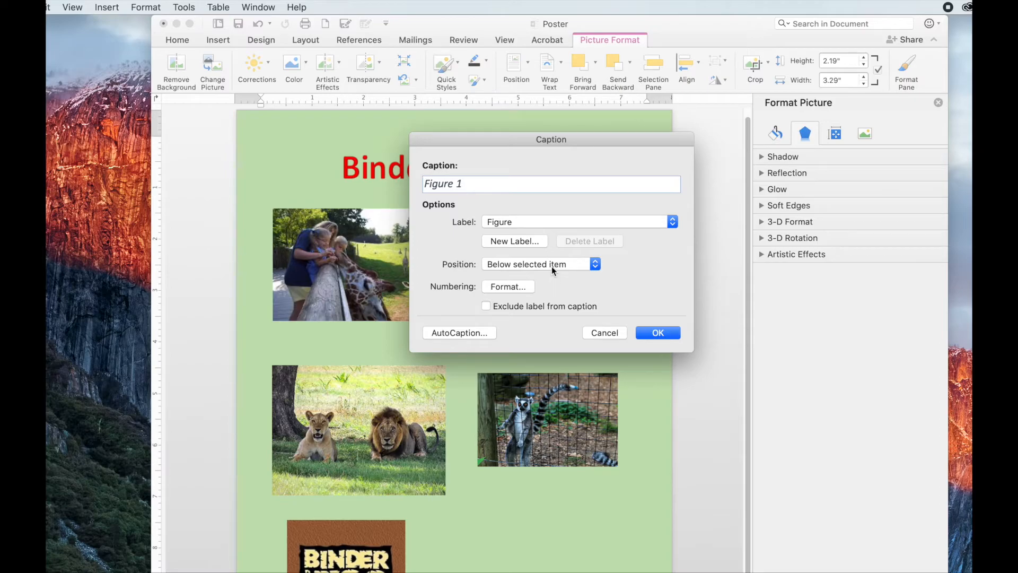
Insert the caption "Figure 1 Tourists feeding a Giraffe." below the giraffe photo
{"action": "left_click", "coordinate": [552, 265]}
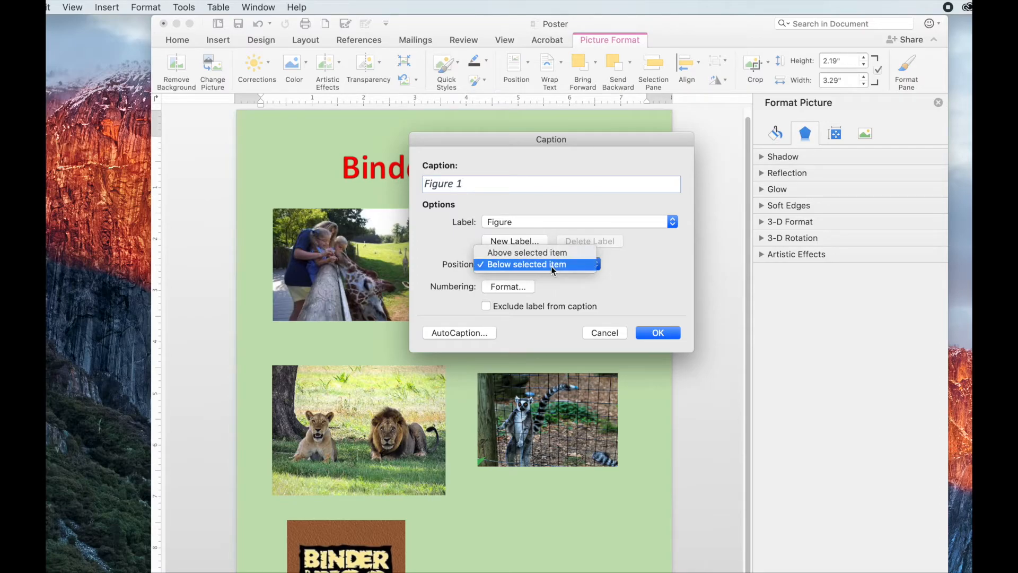
{"action": "left_click", "coordinate": [478, 186]}
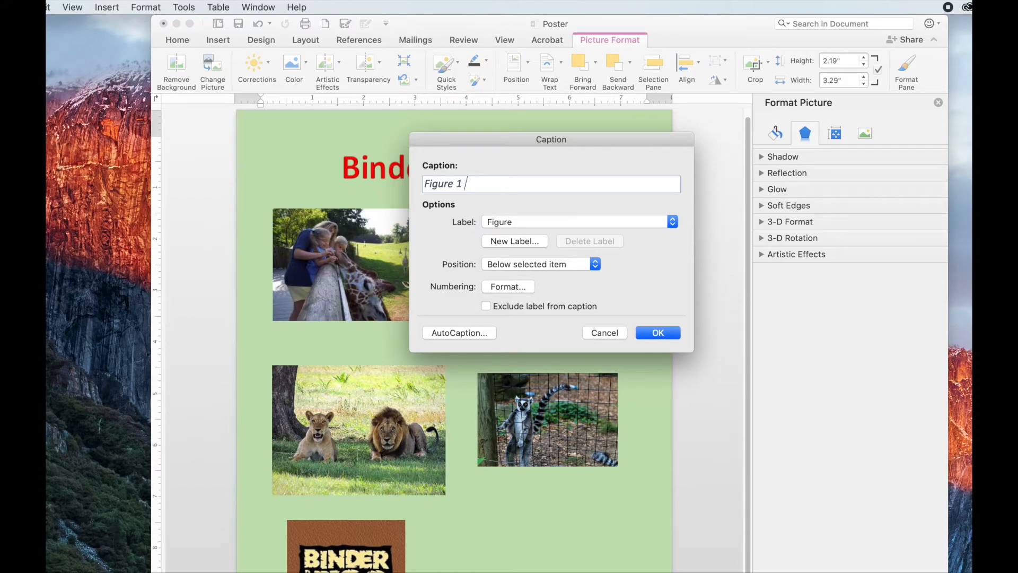
{"action": "type", "text": "Tourists feeding a"}
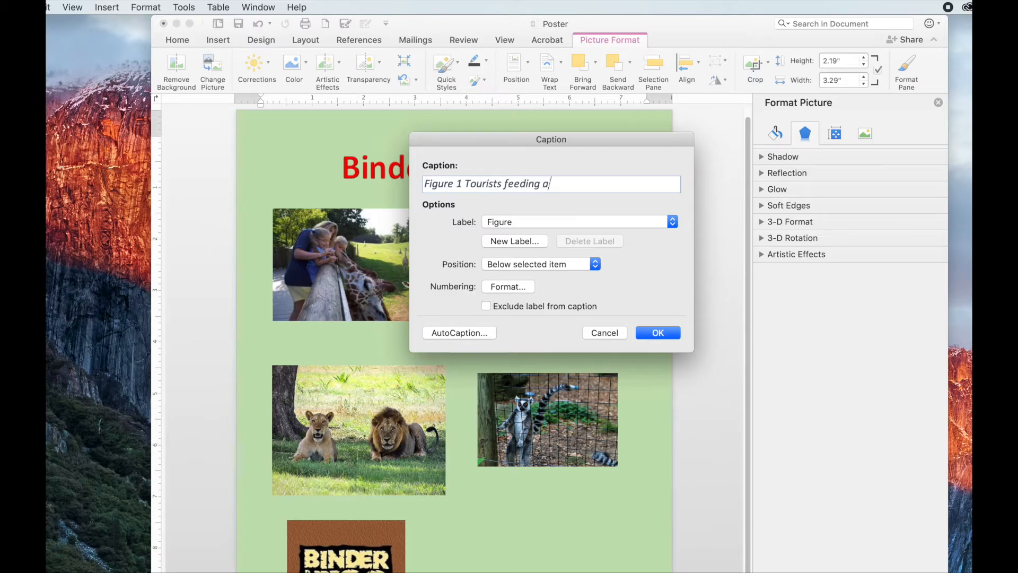
{"action": "type", "text": " Giraffe."}
{"action": "left_click", "coordinate": [665, 333]}
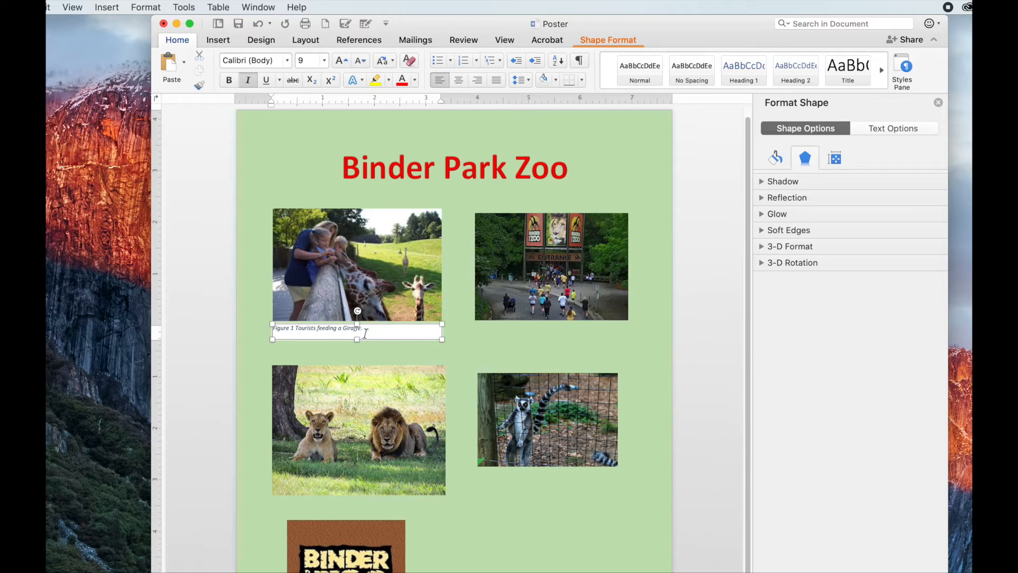
Center the caption under the giraffe photo and delete its "Figure 1" label, leaving "Tourists feeding a Giraffe."
{"action": "left_click_drag", "start_coordinate": [365, 331], "coordinate": [271, 329]}
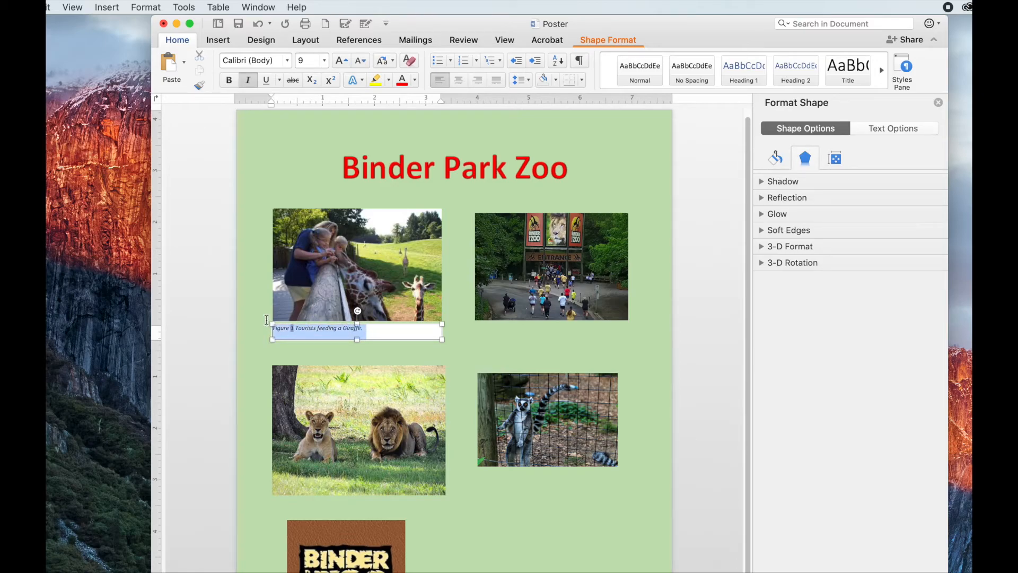
{"action": "left_click", "coordinate": [459, 80]}
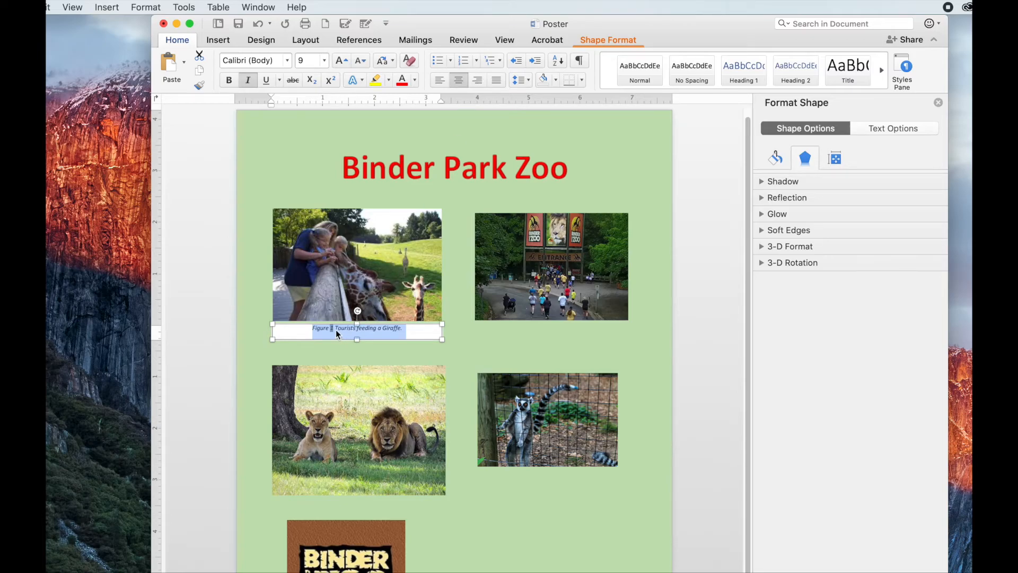
{"action": "left_click", "coordinate": [337, 331]}
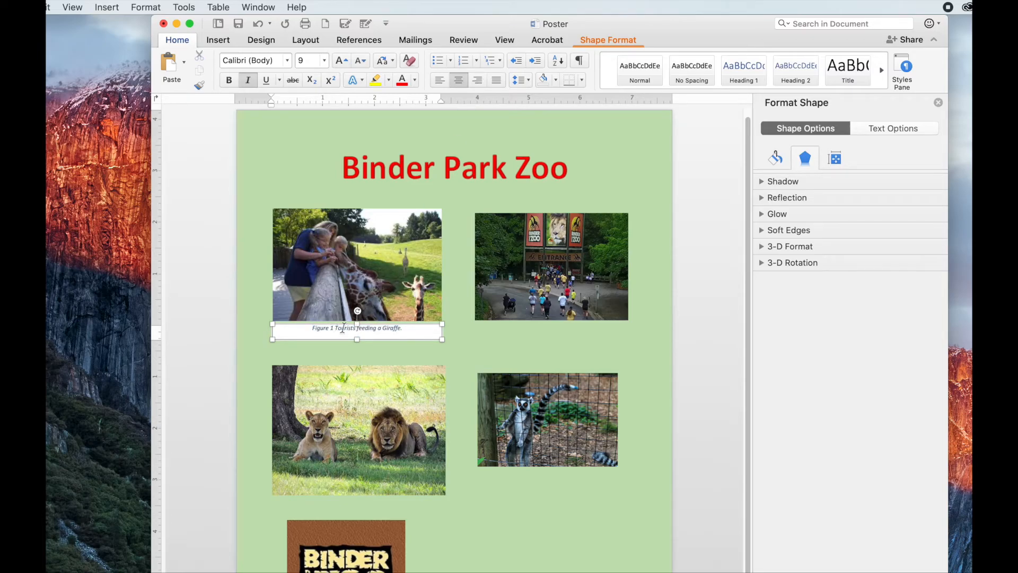
{"action": "left_click", "coordinate": [335, 330]}
{"action": "key", "text": "BackSpace"}
{"action": "key", "text": "BackSpace"}
{"action": "key", "text": "BackSpace"}
{"action": "key", "text": "BackSpace"}
{"action": "key", "text": "BackSpace"}
{"action": "key", "text": "BackSpace"}
{"action": "key", "text": "BackSpace"}
{"action": "key", "text": "BackSpace"}
{"action": "key", "text": "BackSpace"}
Set the font size of the giraffe photo's caption to 10
{"action": "left_click_drag", "start_coordinate": [322, 329], "coordinate": [403, 327]}
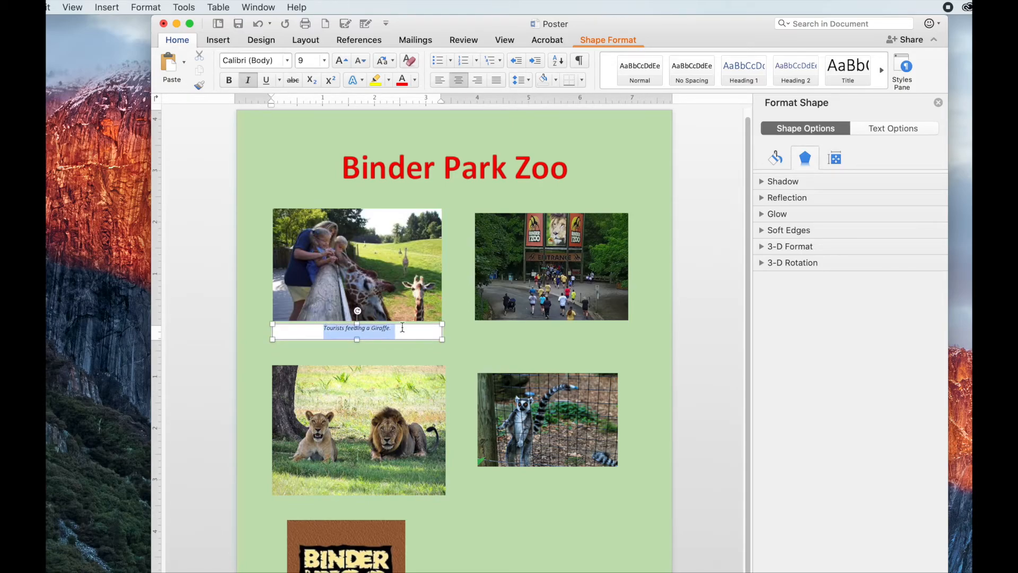
{"action": "left_click", "coordinate": [324, 60]}
{"action": "left_click", "coordinate": [319, 153]}
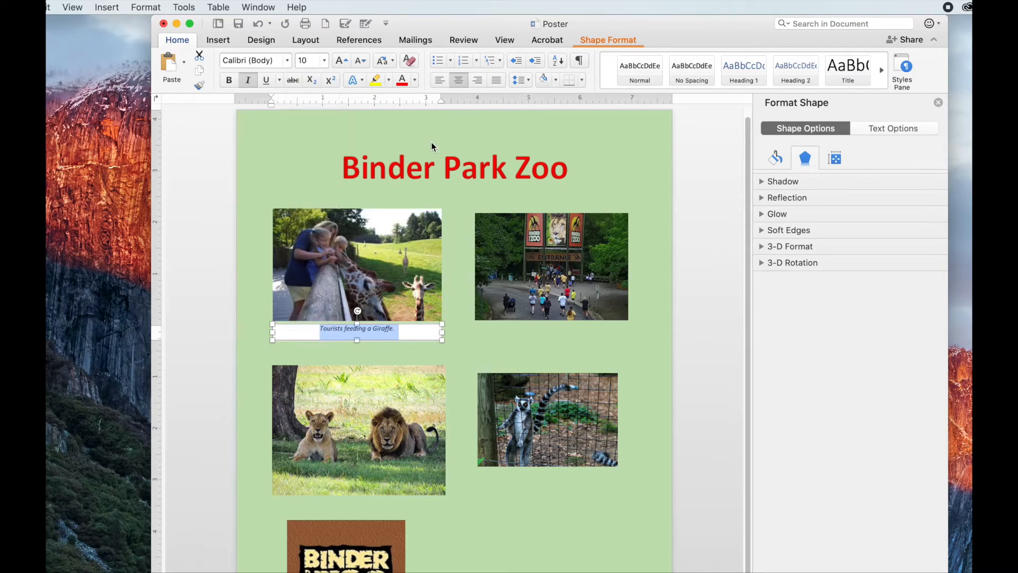
Color the giraffe photo's caption text in the same red as the title
{"action": "left_click", "coordinate": [401, 82]}
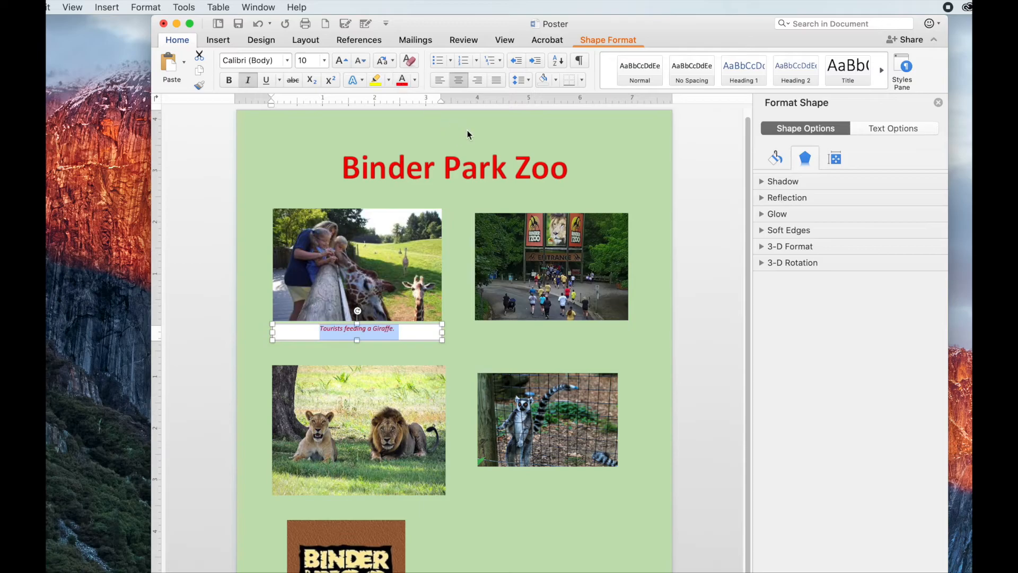
{"action": "left_click", "coordinate": [279, 174]}
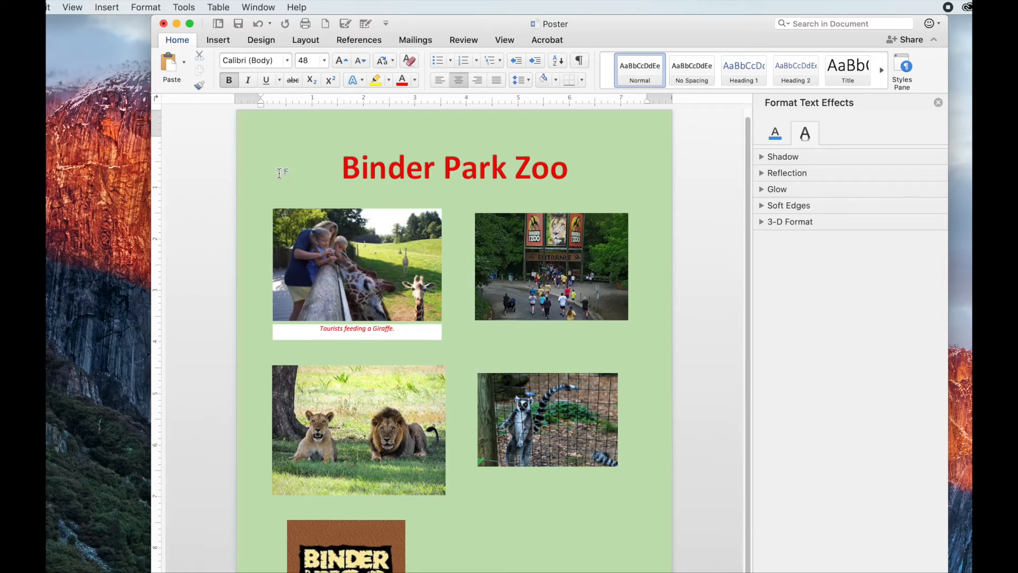
Draw a horizontal text box about 2.91" wide and 0.39" high directly below the zoo entrance photo
{"action": "left_click", "coordinate": [527, 253]}
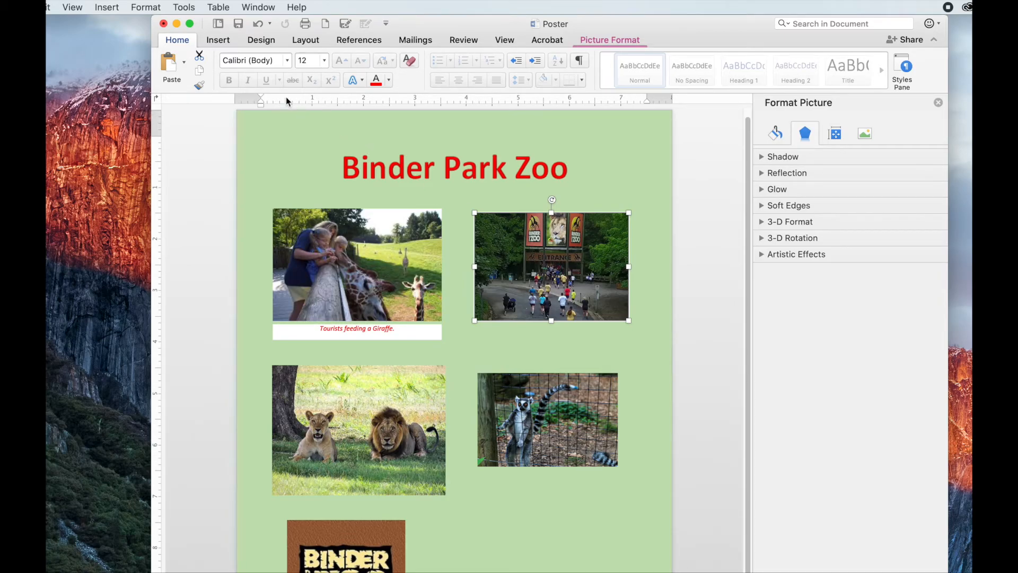
{"action": "left_click", "coordinate": [216, 42]}
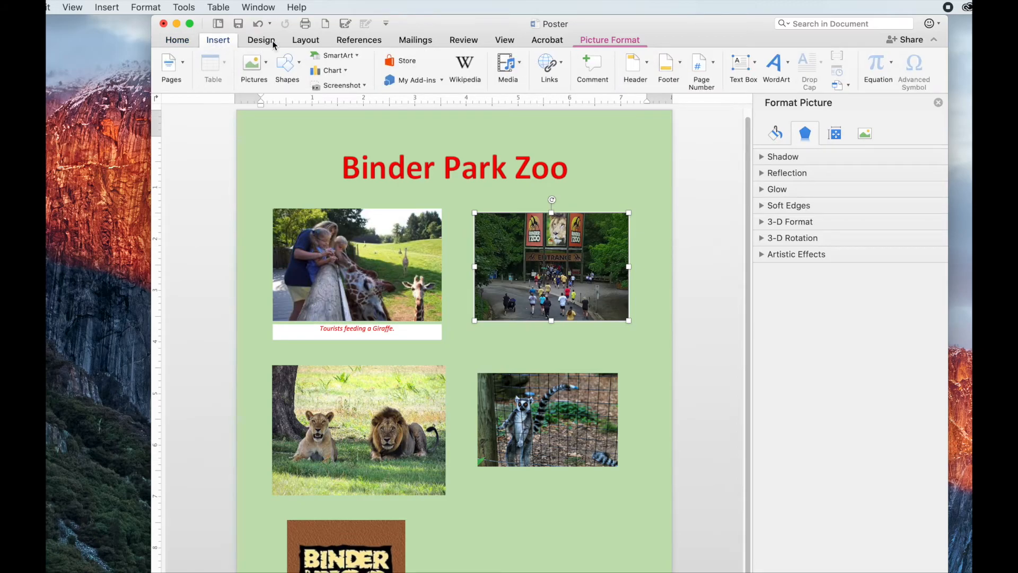
{"action": "left_click", "coordinate": [757, 64]}
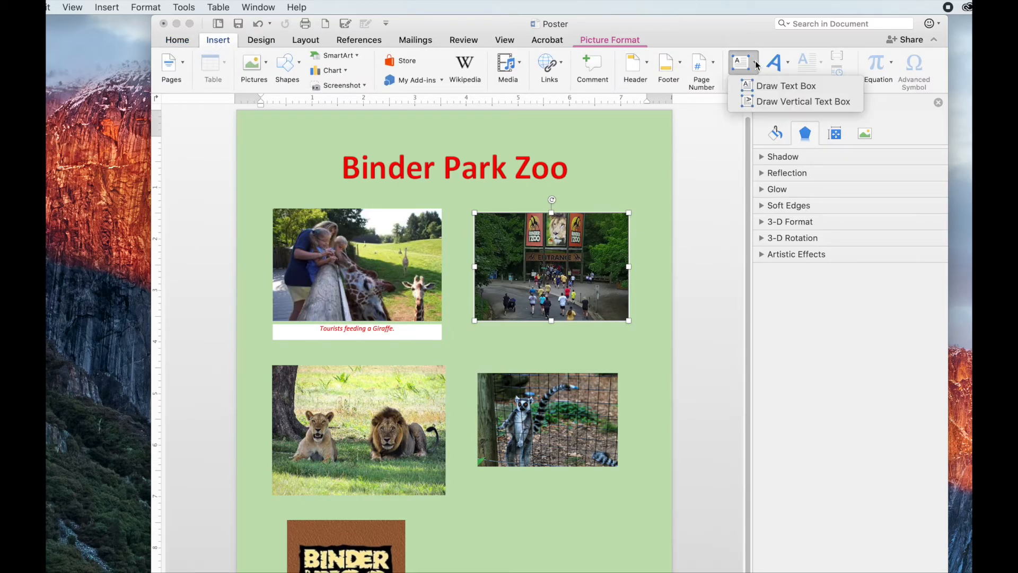
{"action": "left_click", "coordinate": [765, 86]}
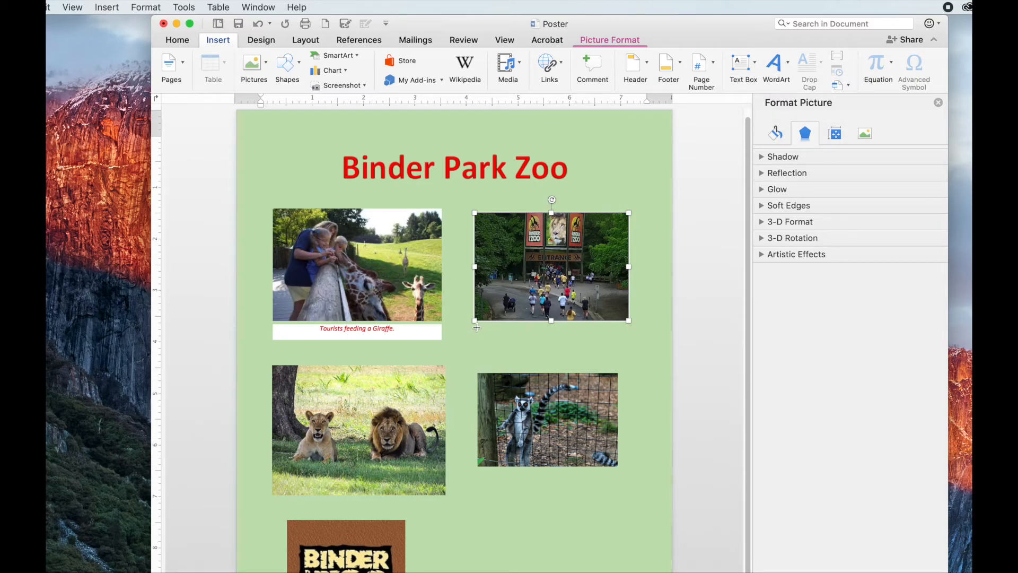
{"action": "left_click_drag", "start_coordinate": [481, 327], "coordinate": [645, 352]}
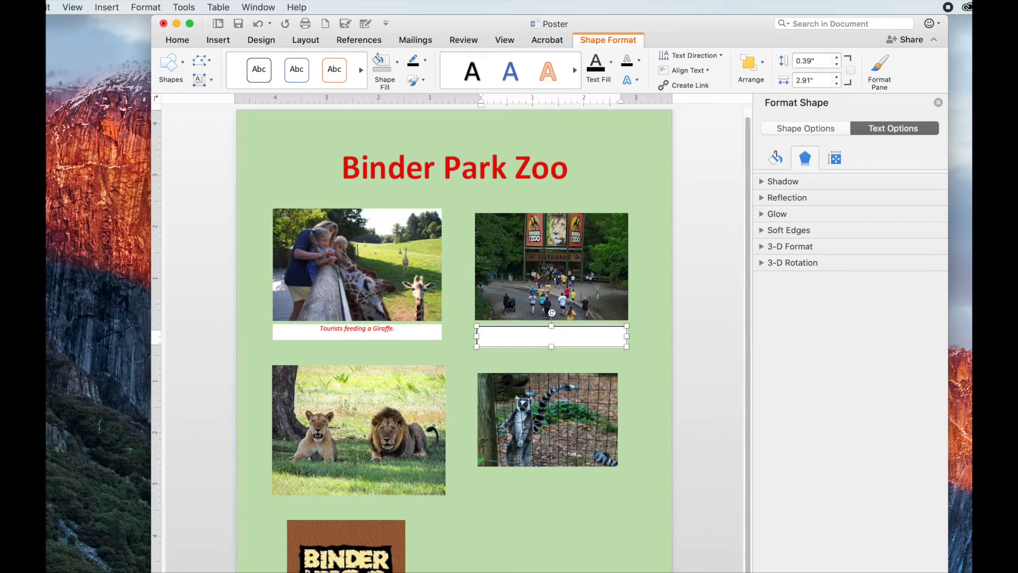
Undo the last typing and subscript formatting in the new text box and enter "The entrance to the zoo"
{"action": "left_click", "coordinate": [48, 7]}
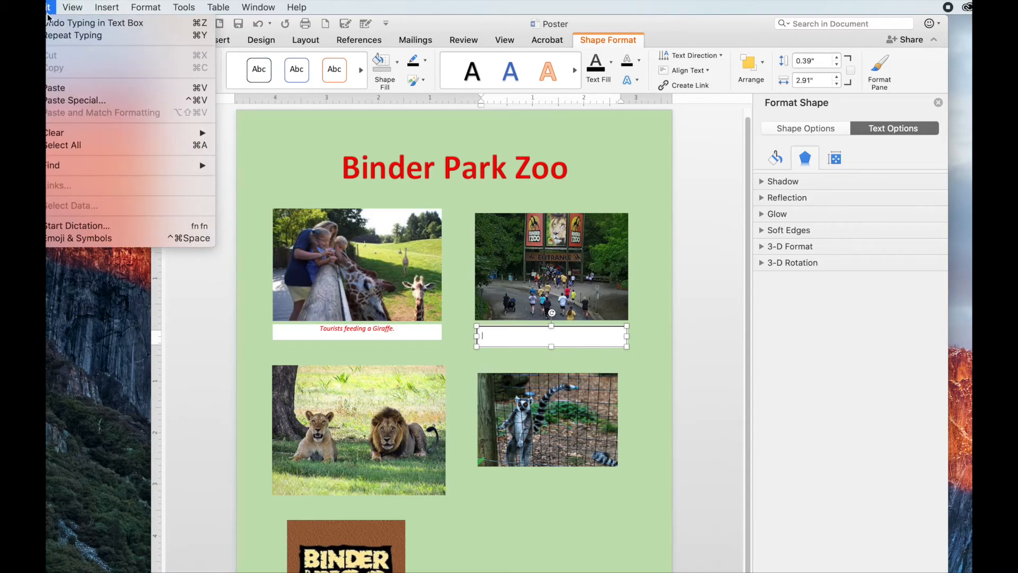
{"action": "left_click", "coordinate": [51, 23]}
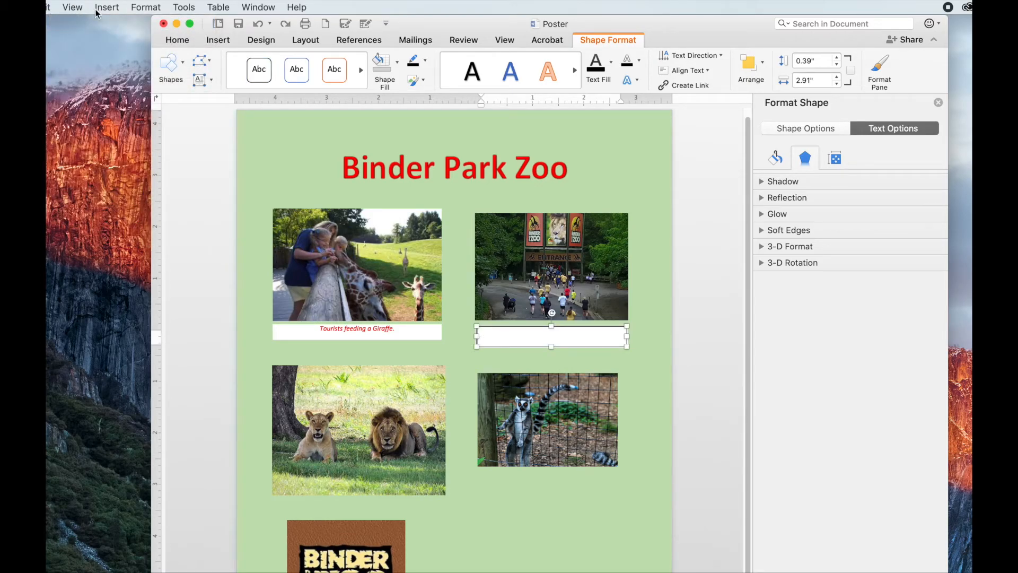
{"action": "left_click", "coordinate": [49, 7]}
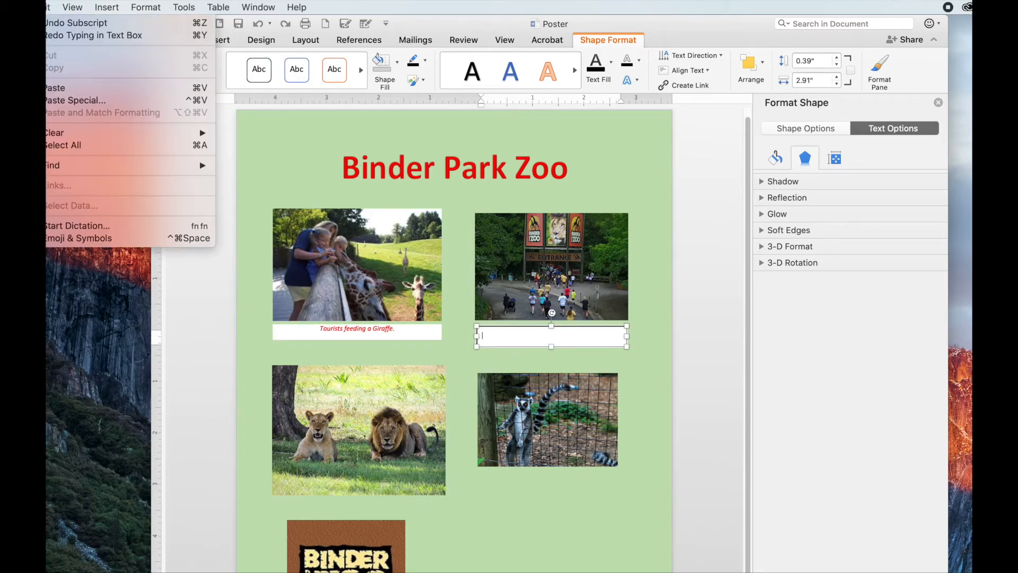
{"action": "left_click", "coordinate": [51, 22]}
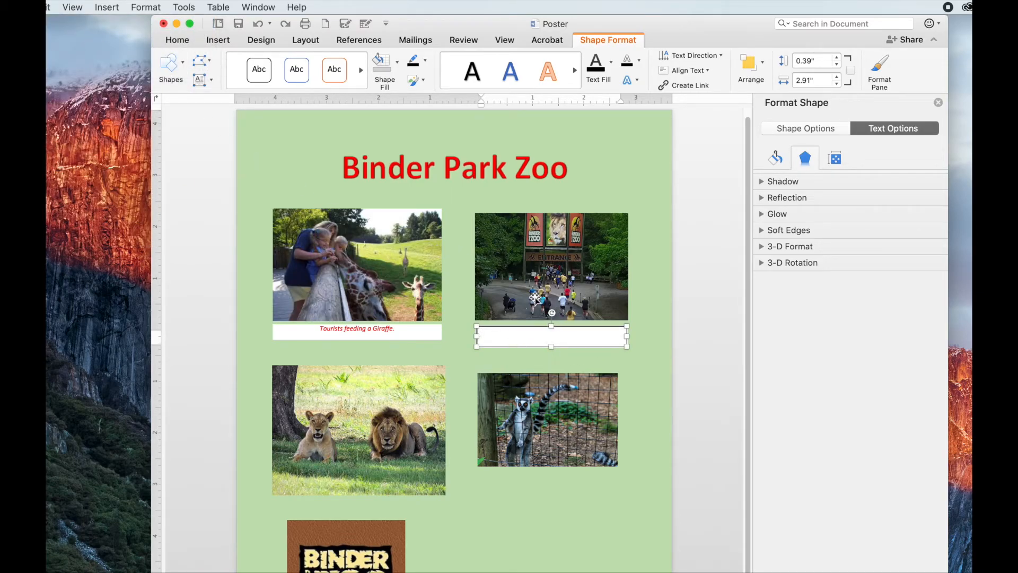
{"action": "type", "text": "The entrance to the zoo"}
Color the entrance photo's caption text in the title's red and center it in its box
{"action": "left_click_drag", "start_coordinate": [568, 335], "coordinate": [480, 334]}
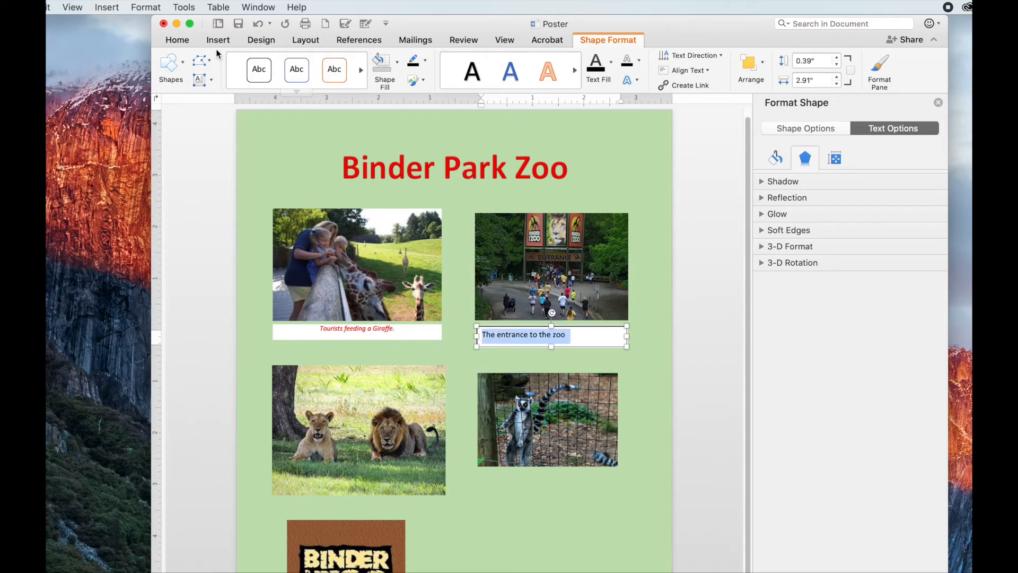
{"action": "left_click", "coordinate": [177, 40]}
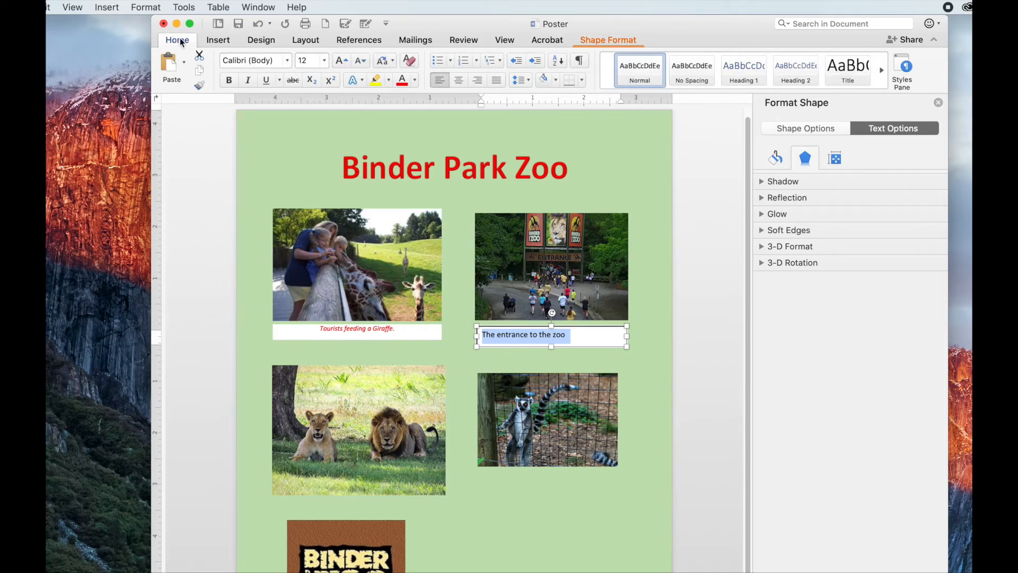
{"action": "left_click", "coordinate": [325, 61]}
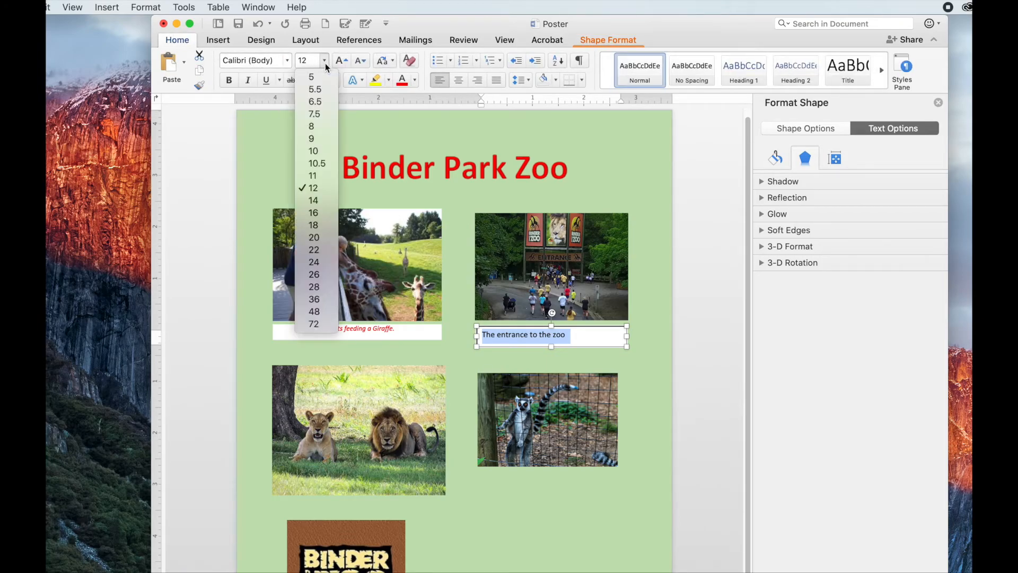
{"action": "left_click", "coordinate": [325, 63]}
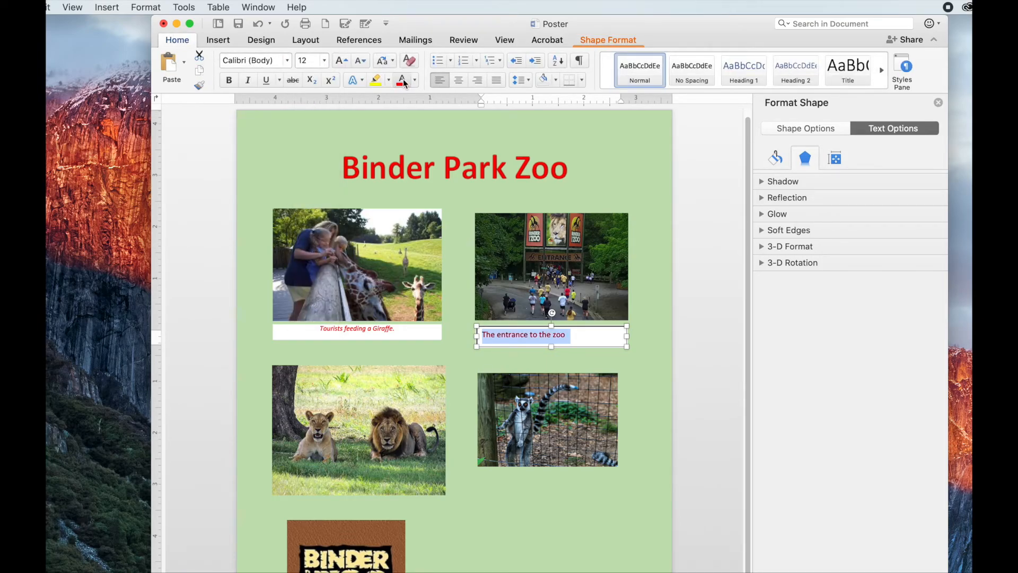
{"action": "left_click", "coordinate": [459, 80]}
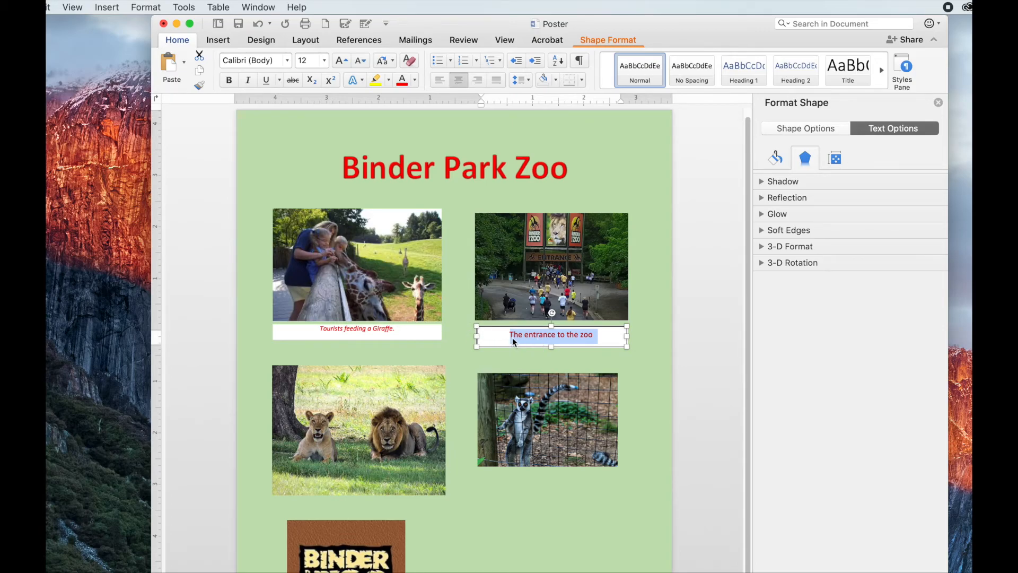
{"action": "left_click", "coordinate": [653, 362]}
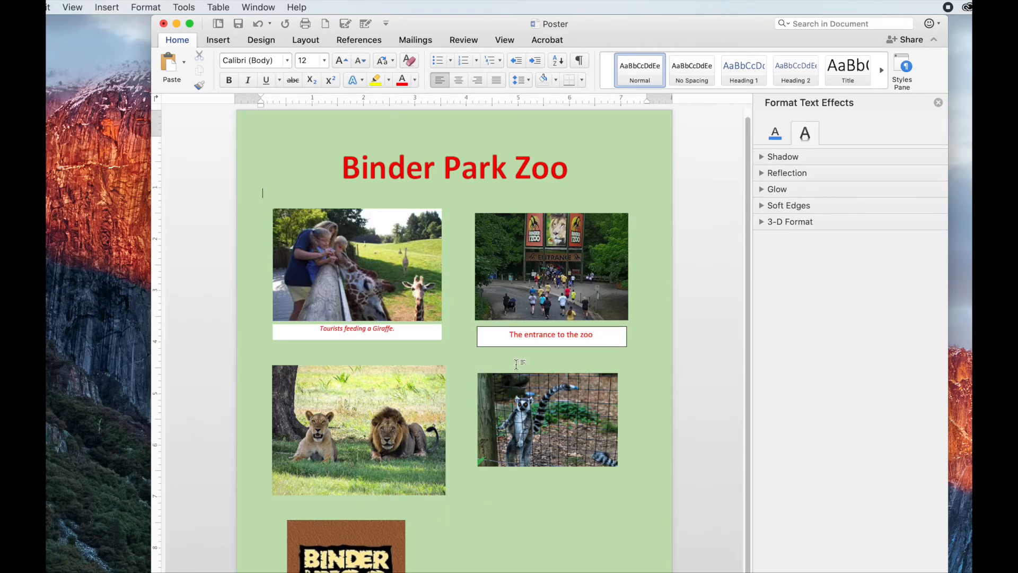
Duplicate the entrance caption's text box and place the copy directly below the lemur photo
{"action": "left_click", "coordinate": [509, 333]}
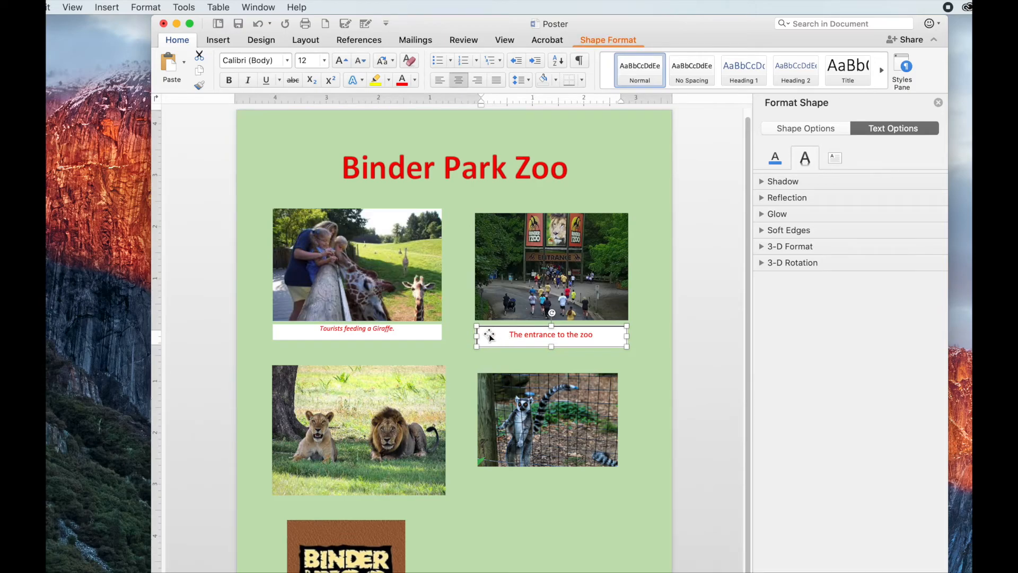
{"action": "key", "text": "super+v"}
{"action": "left_click_drag", "start_coordinate": [528, 351], "coordinate": [521, 491]}
Replace the text in the copied caption box below the lemur photo with "The Lemurs at the zoo"
{"action": "double_click", "coordinate": [533, 484]}
{"action": "left_click", "coordinate": [534, 485]}
{"action": "left_click_drag", "start_coordinate": [508, 484], "coordinate": [599, 485]}
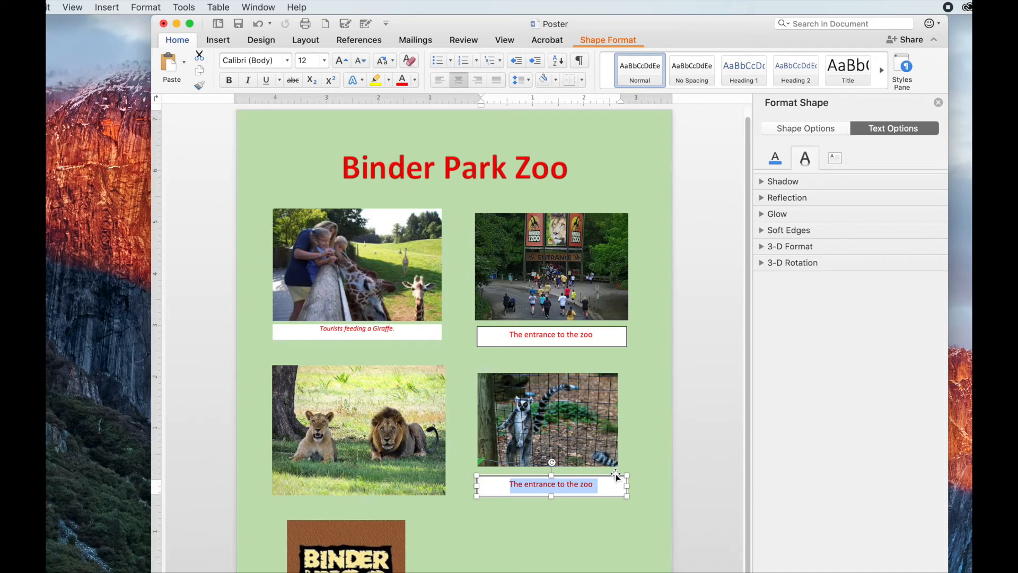
{"action": "type", "text": "The L"}
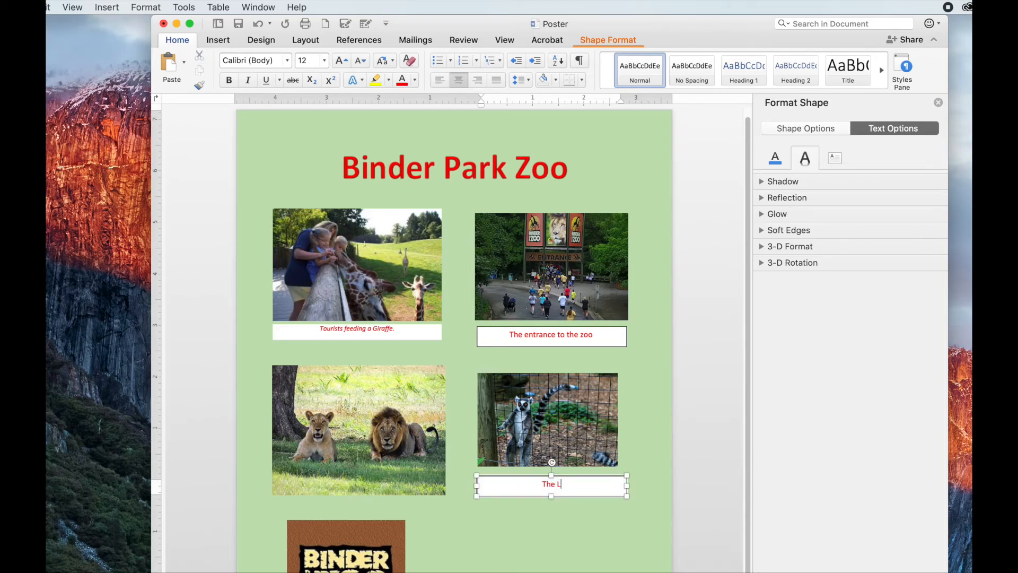
{"action": "type", "text": "emurs at the zoo"}
{"action": "left_click", "coordinate": [645, 421]}
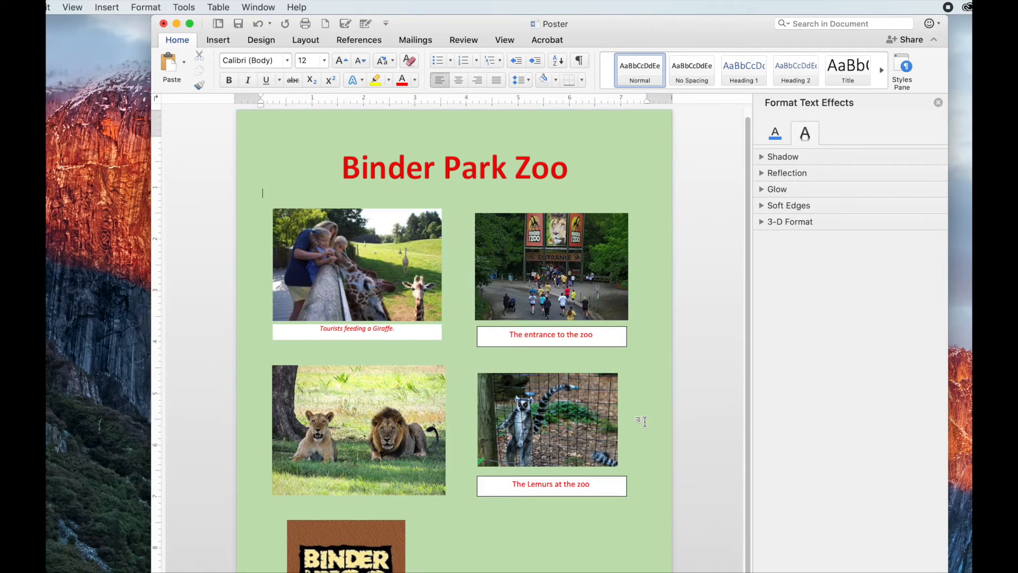
Remove the outline and the fill from the entrance caption's text box
{"action": "left_click", "coordinate": [606, 329]}
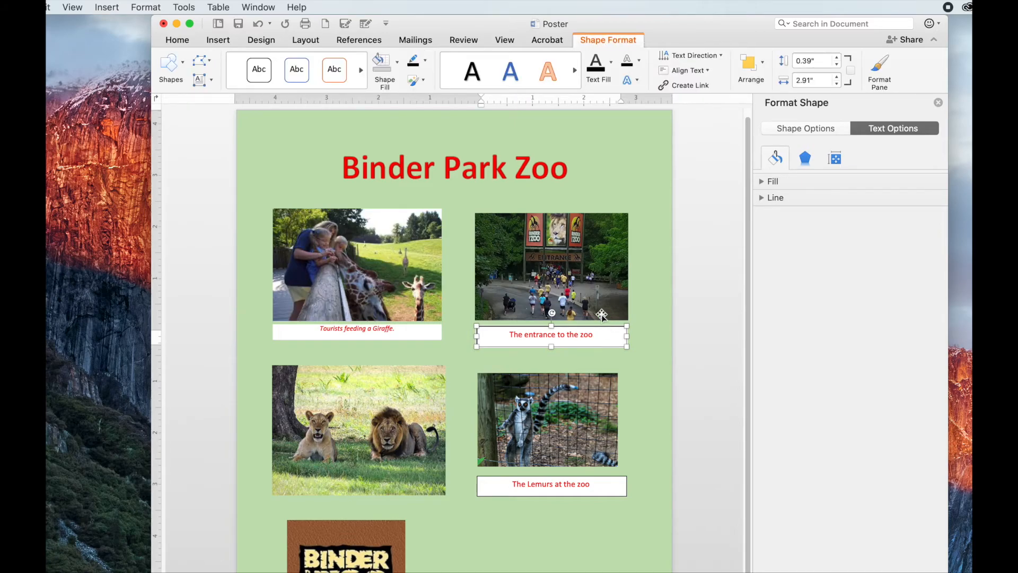
{"action": "left_click", "coordinate": [426, 61]}
{"action": "left_click", "coordinate": [436, 84]}
{"action": "left_click", "coordinate": [261, 202]}
{"action": "left_click", "coordinate": [564, 337]}
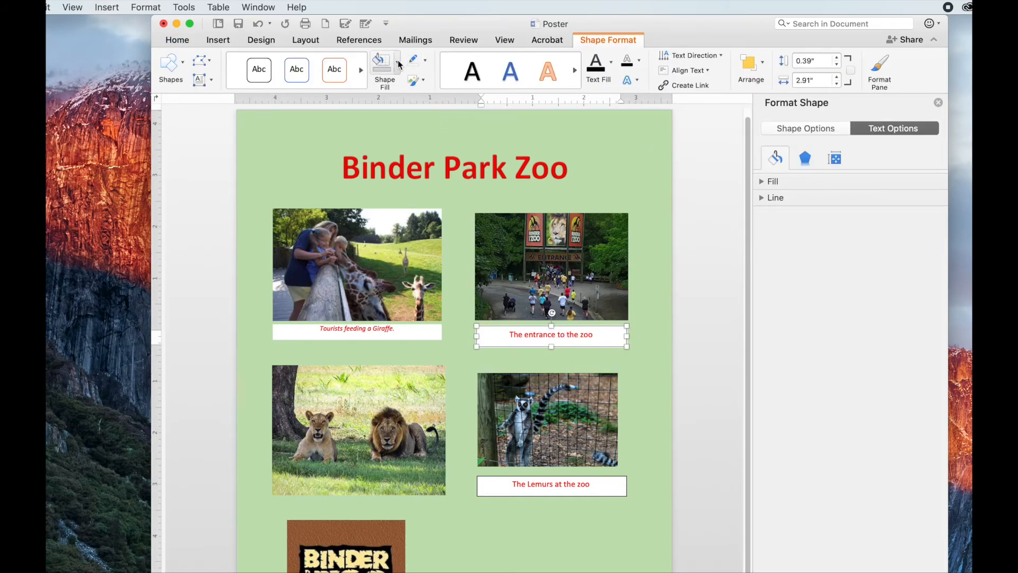
{"action": "left_click", "coordinate": [397, 61]}
{"action": "left_click", "coordinate": [408, 91]}
{"action": "left_click", "coordinate": [529, 331]}
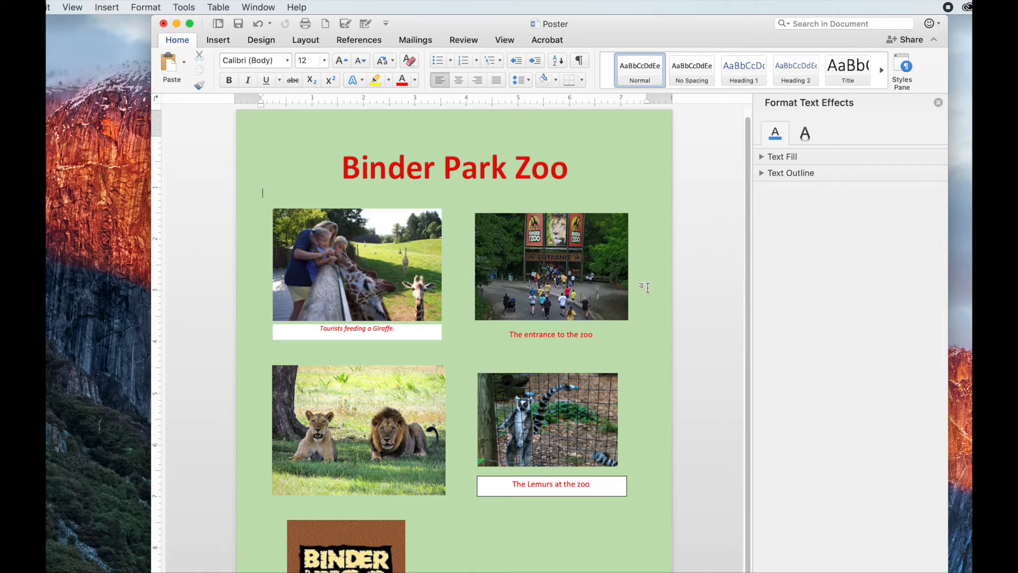
Draw a horizontal text box about 2.89" wide and 2.23" high below the lemur caption, beside the zoo logo
{"action": "scroll", "coordinate": [645, 286], "scroll_direction": "down", "scroll_amount": 1}
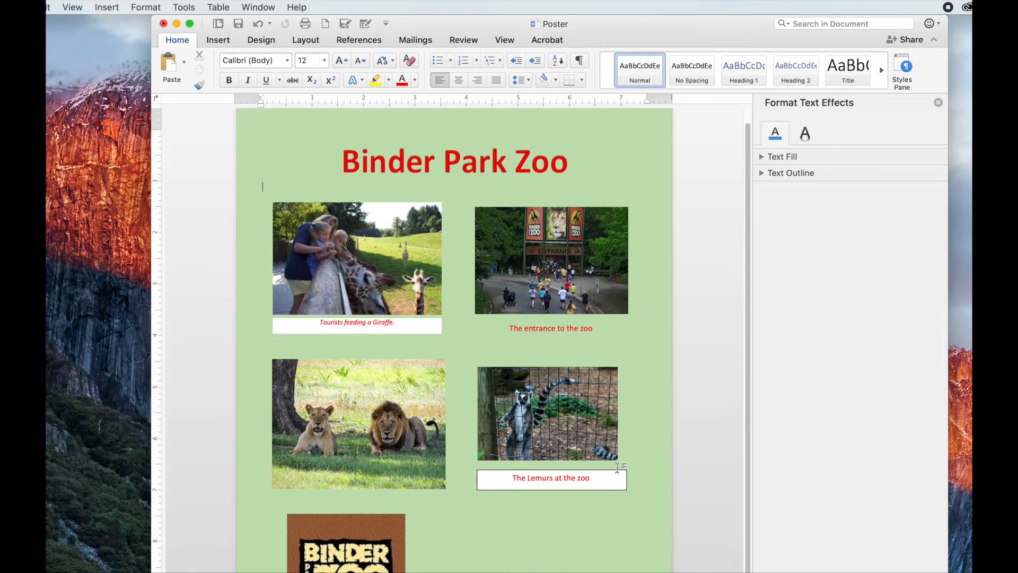
{"action": "left_click", "coordinate": [224, 45]}
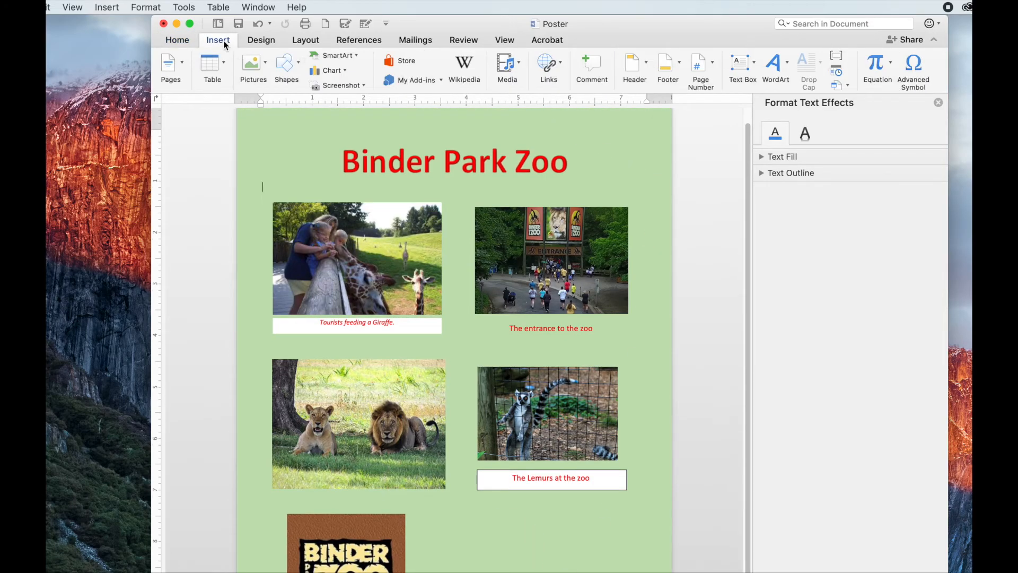
{"action": "left_click", "coordinate": [735, 66]}
{"action": "left_click", "coordinate": [766, 86]}
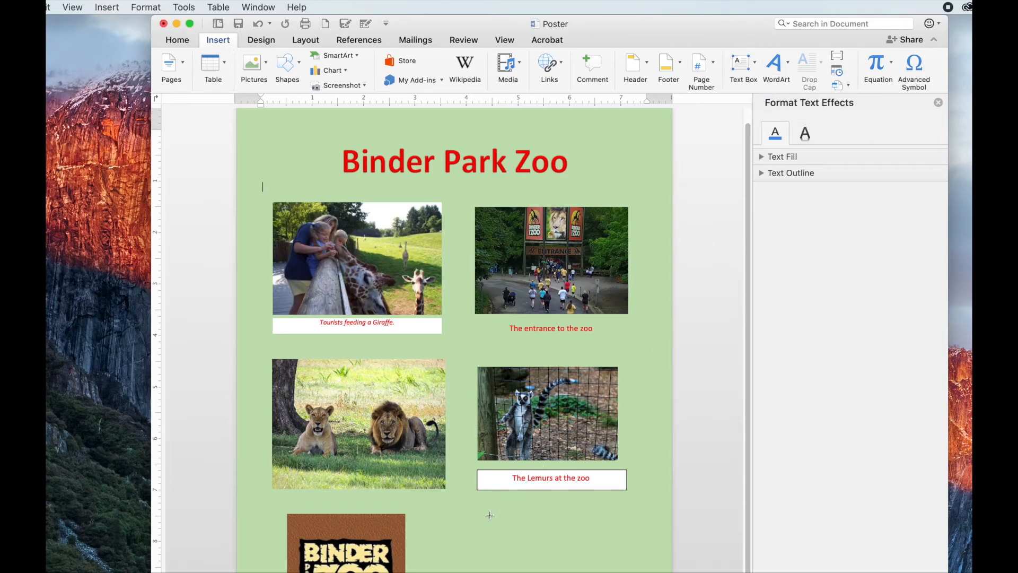
{"action": "left_click_drag", "start_coordinate": [471, 508], "coordinate": [560, 562]}
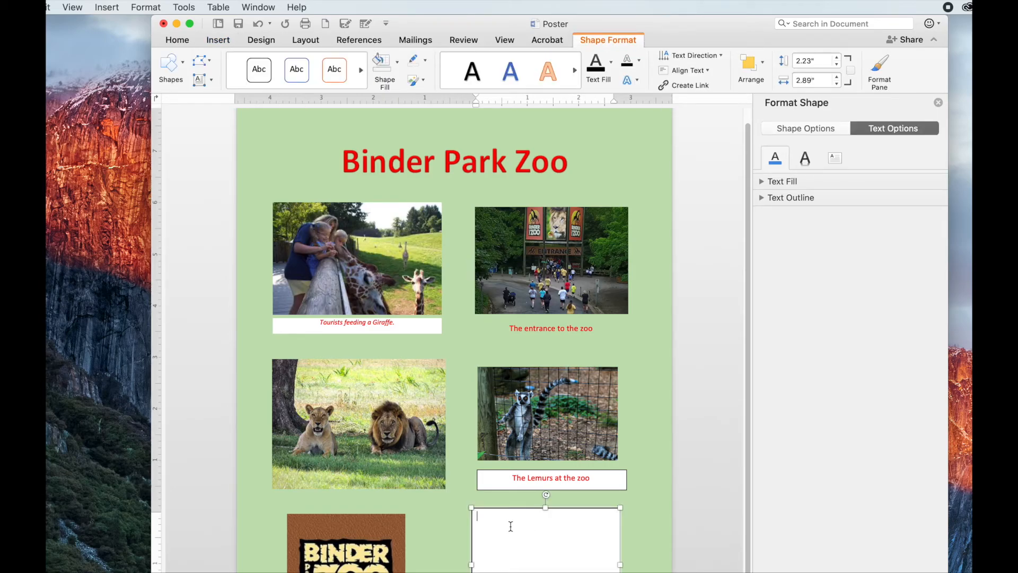
Enter the lines "Zoo Hours", "10:00 am to 6:00 pm" and "Tickets" in the new text box, separated by blank lines
{"action": "type", "text": "Zoo Hours  "}
{"action": "type", "text": "10"}
{"action": "type", "text": ":00 am"}
{"action": "key", "text": "Return"}
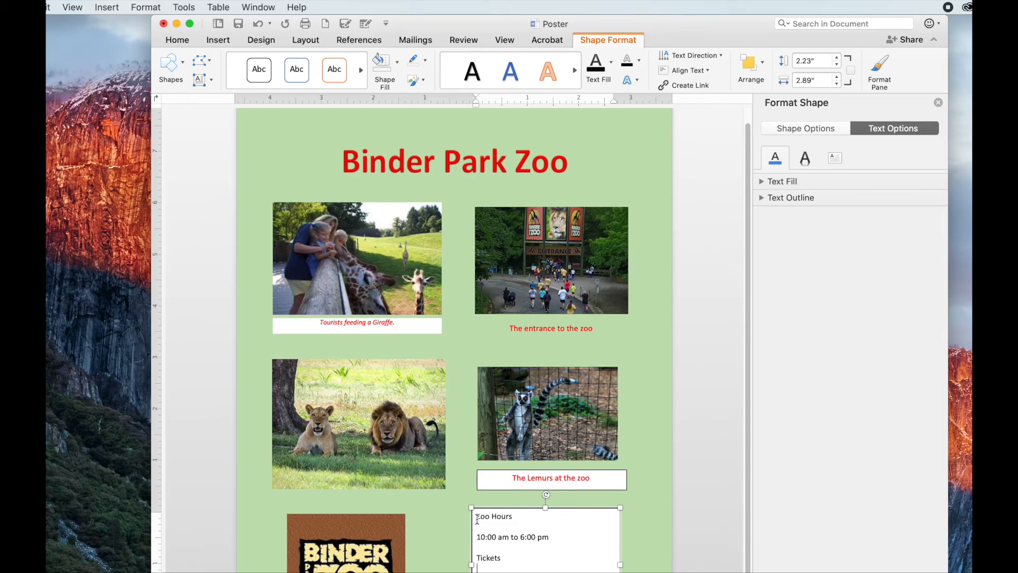
Format all the text in the zoo hours box as bold, 14 pt, in the darkest theme green
{"action": "left_click_drag", "start_coordinate": [476, 517], "coordinate": [518, 559]}
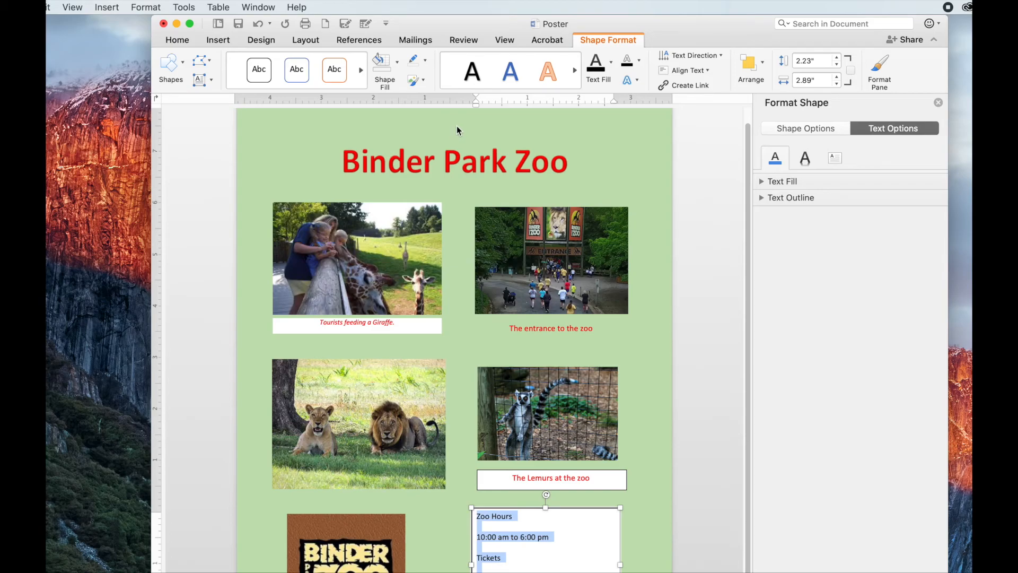
{"action": "left_click", "coordinate": [177, 42]}
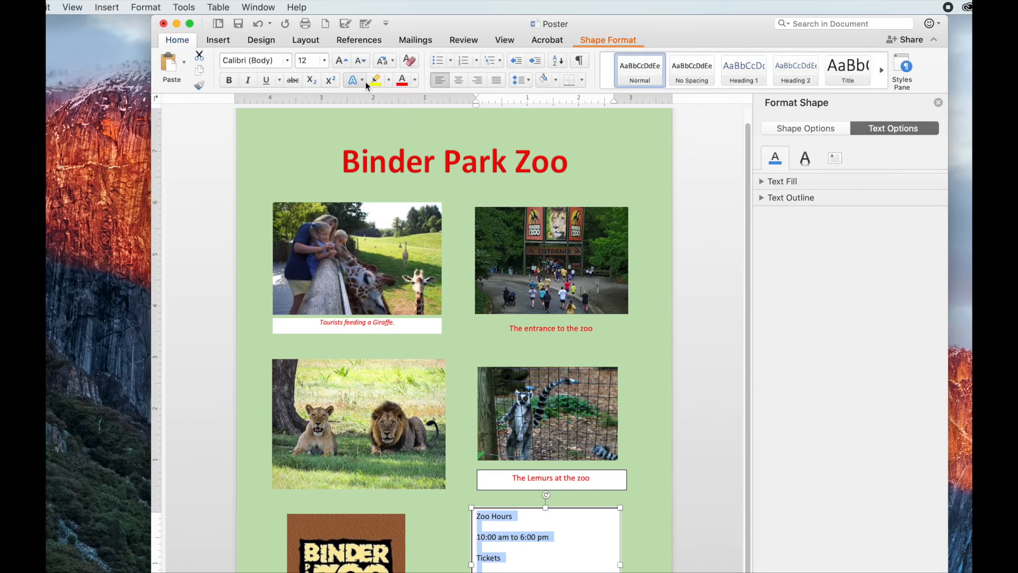
{"action": "left_click", "coordinate": [415, 80]}
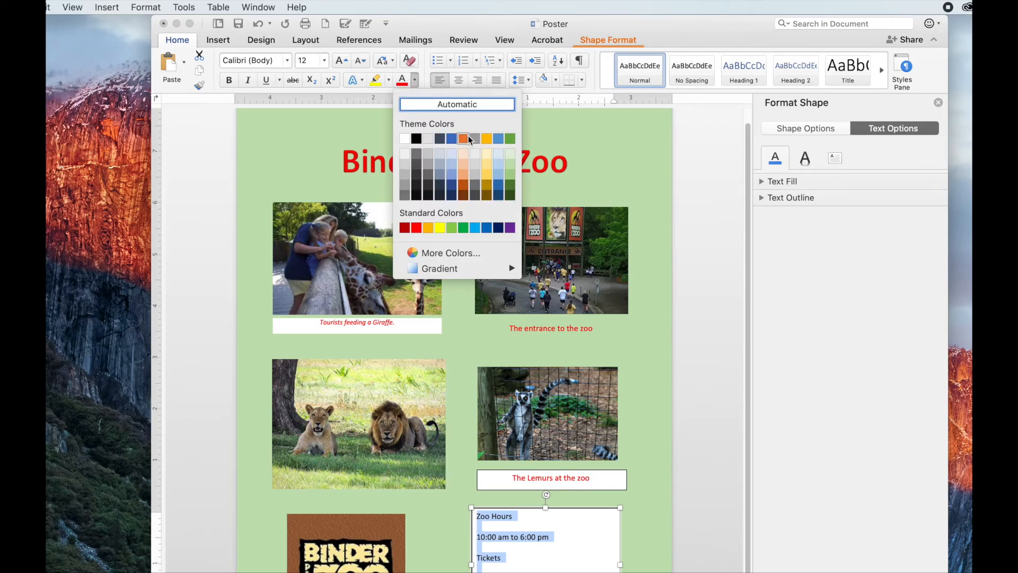
{"action": "left_click", "coordinate": [510, 195]}
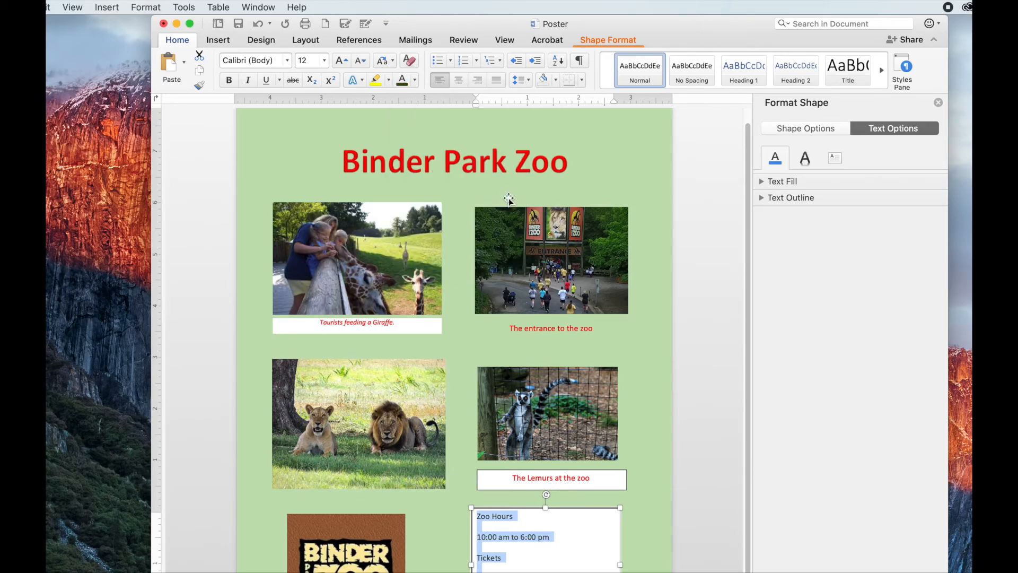
{"action": "left_click", "coordinate": [228, 80]}
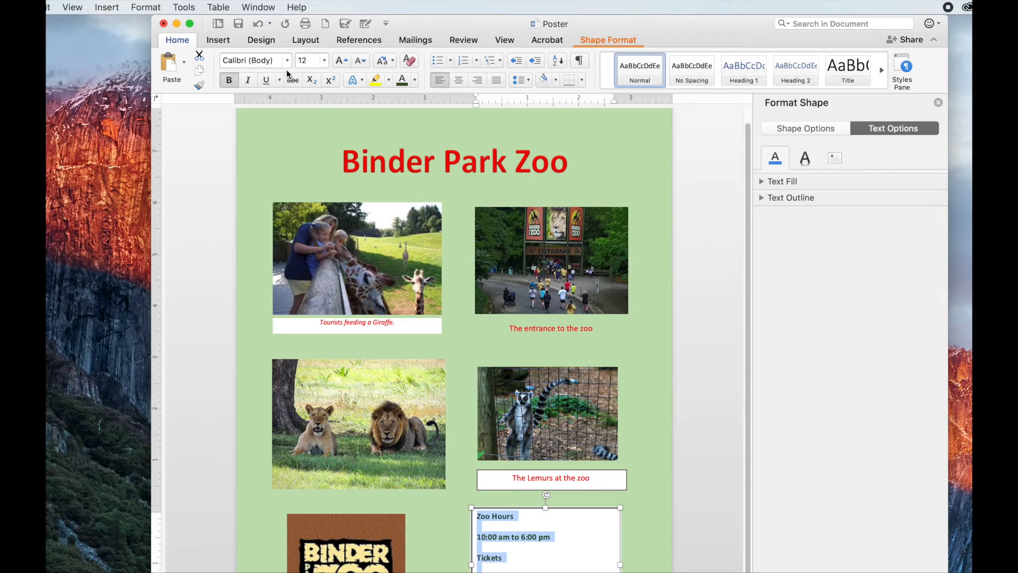
{"action": "left_click", "coordinate": [324, 60]}
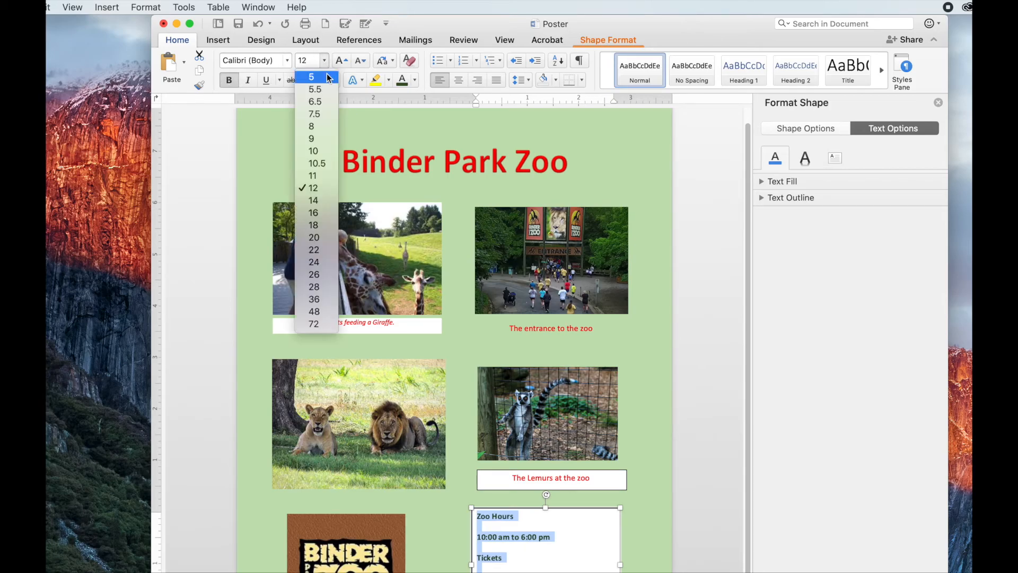
{"action": "left_click", "coordinate": [316, 200]}
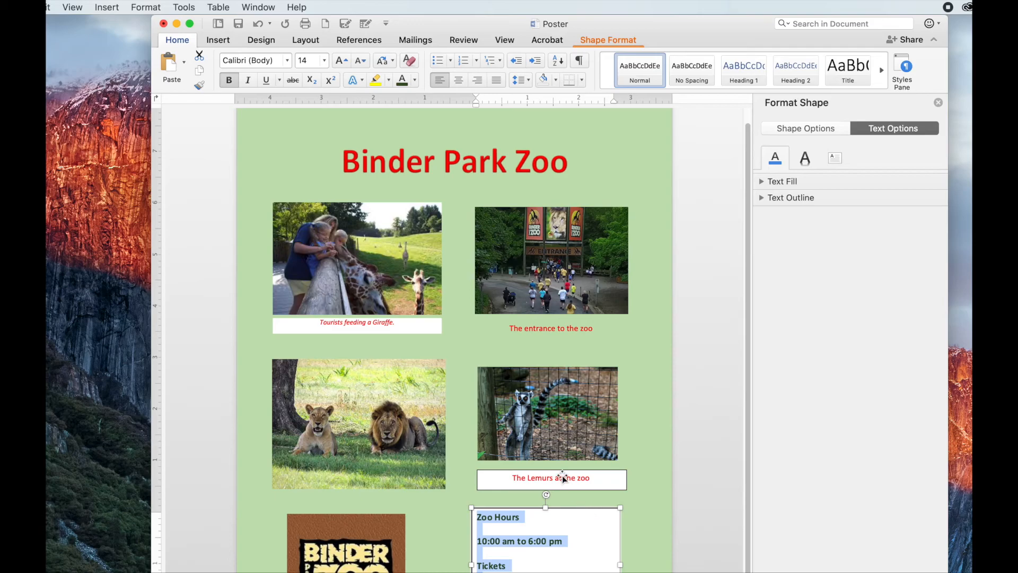
Fill the zoo hours box with the lightest theme gold and set its outline weight to 2¼ pt
{"action": "left_click", "coordinate": [600, 508]}
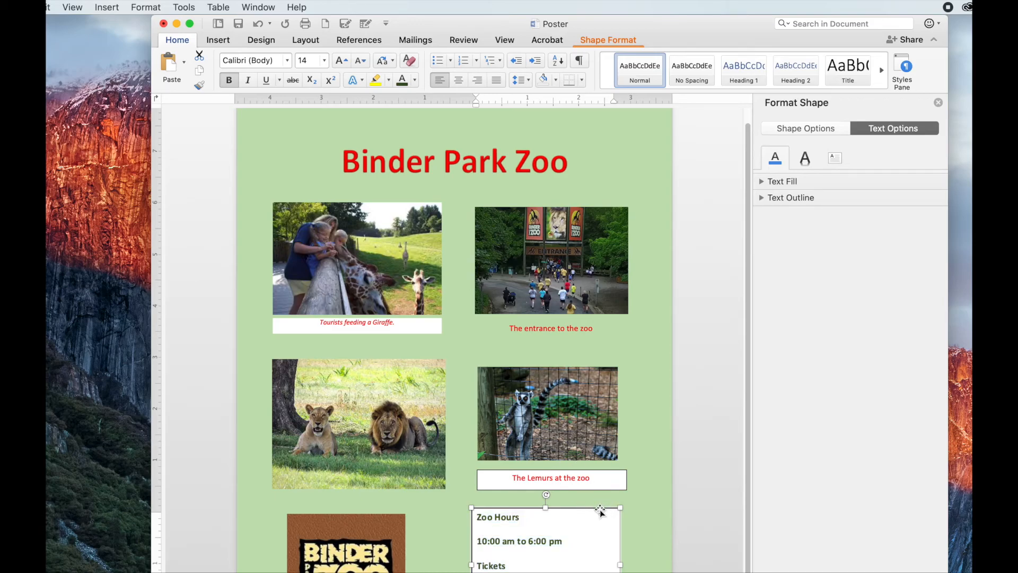
{"action": "left_click", "coordinate": [224, 45]}
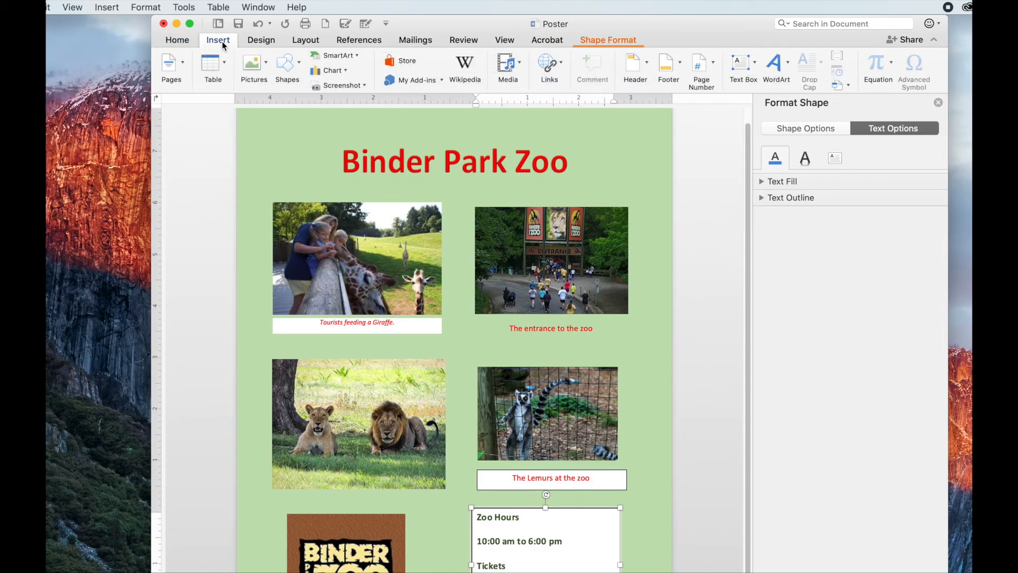
{"action": "left_click", "coordinate": [584, 509]}
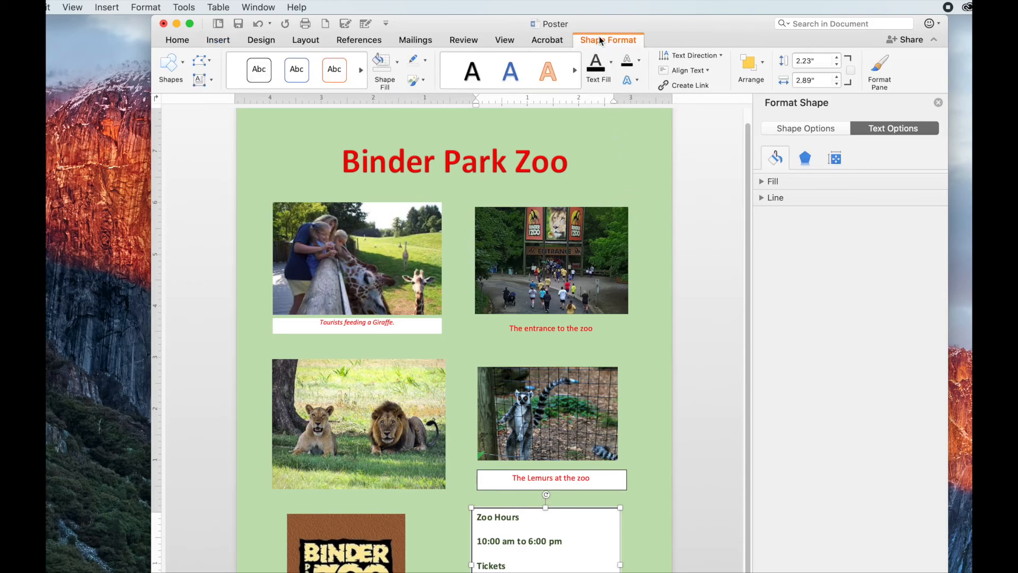
{"action": "left_click", "coordinate": [398, 63]}
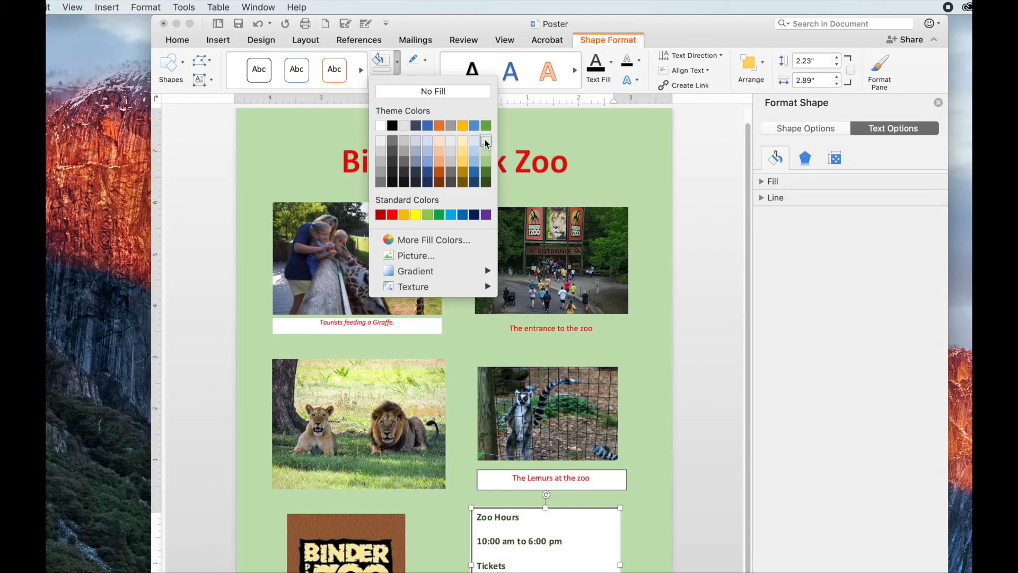
{"action": "left_click", "coordinate": [462, 142]}
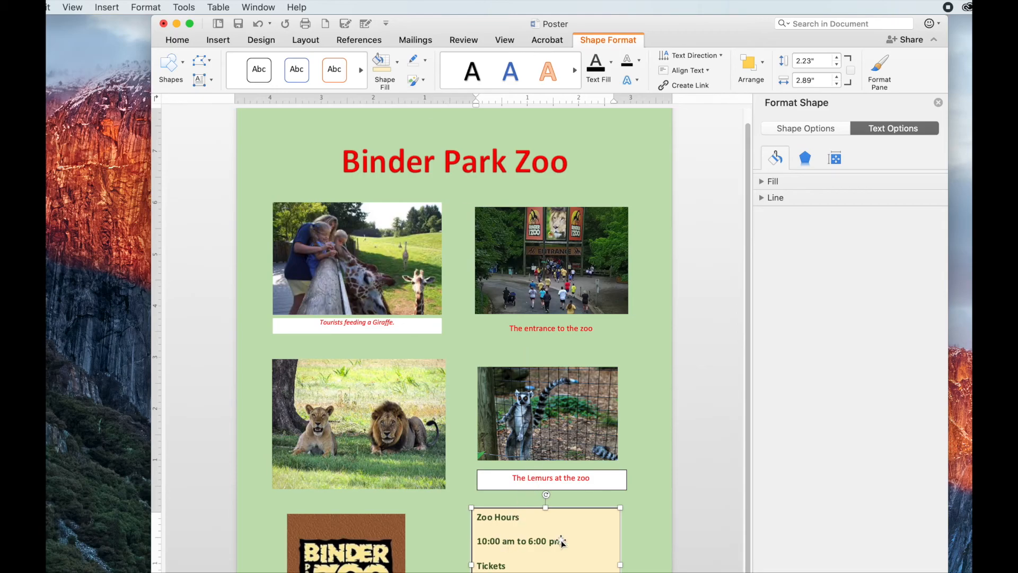
{"action": "left_click", "coordinate": [425, 60]}
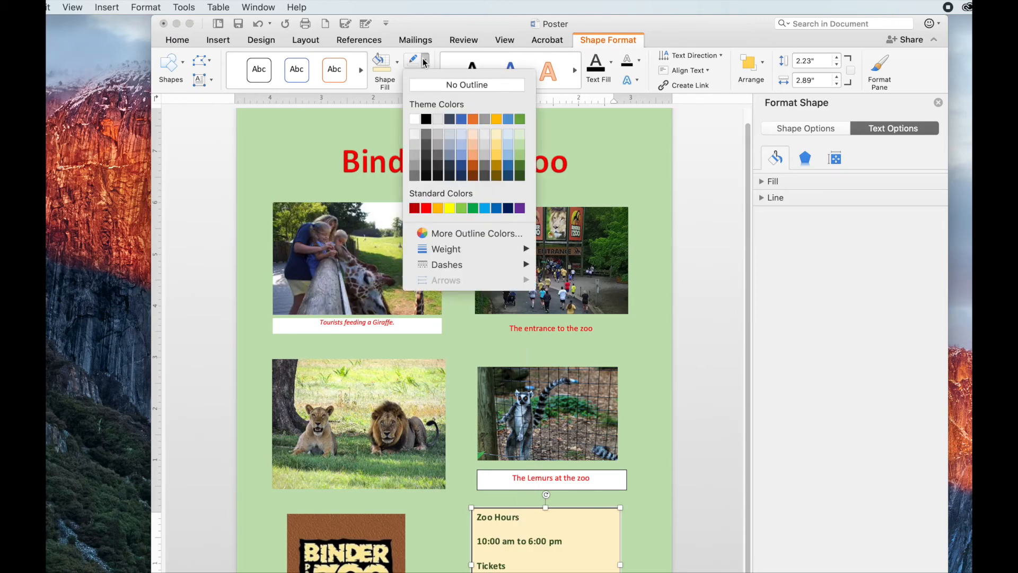
{"action": "mouse_move", "coordinate": [488, 264]}
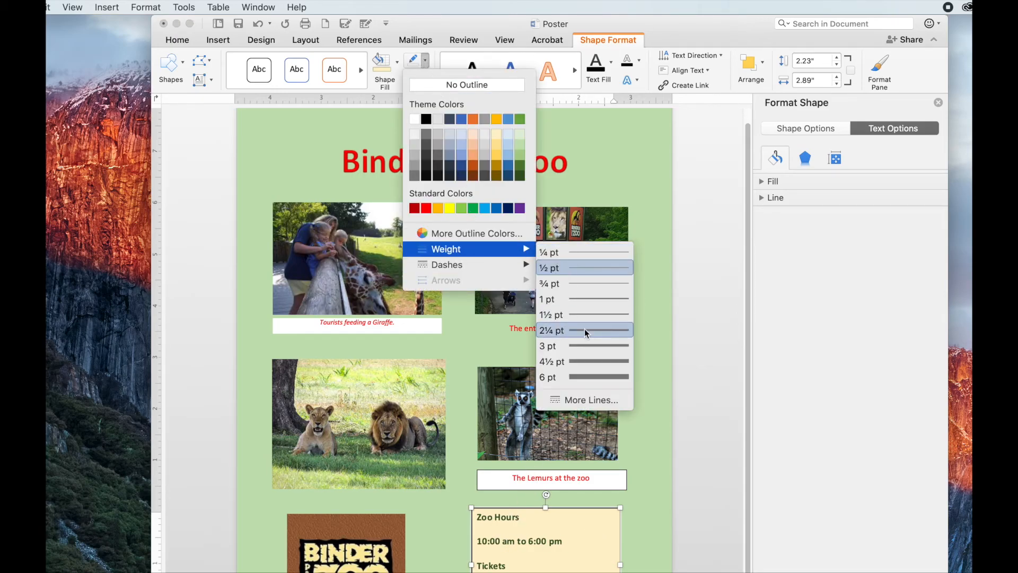
{"action": "left_click", "coordinate": [584, 332]}
{"action": "left_click", "coordinate": [648, 430]}
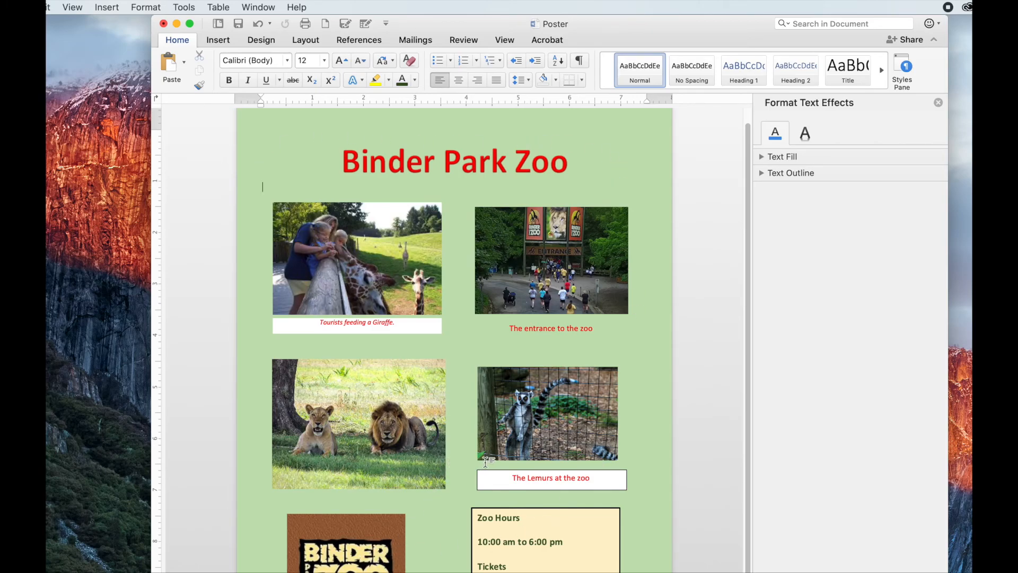
Apply the first outer shadow preset, offset to the lower right, to the lion photo
{"action": "left_click", "coordinate": [352, 398]}
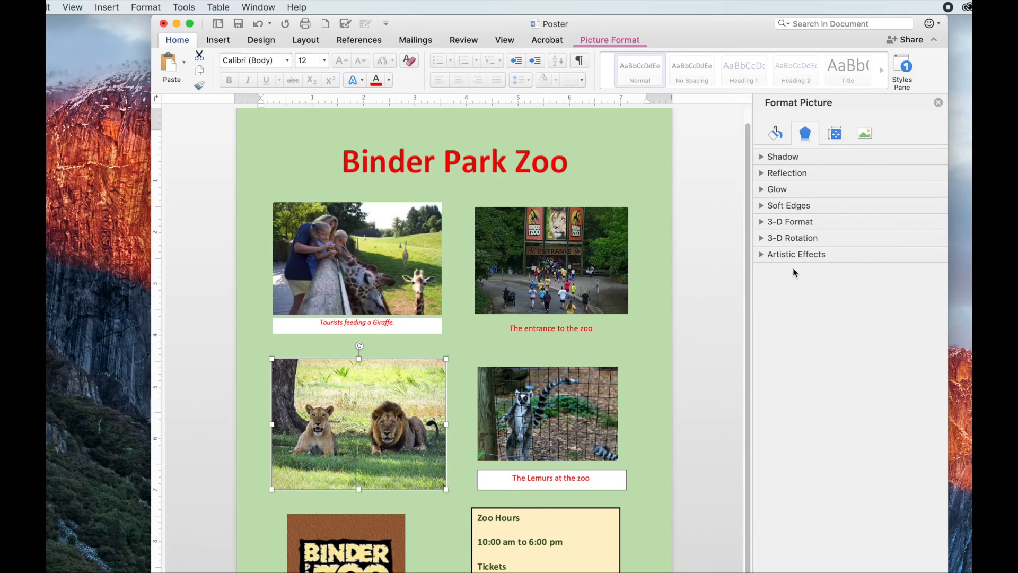
{"action": "left_click", "coordinate": [762, 158]}
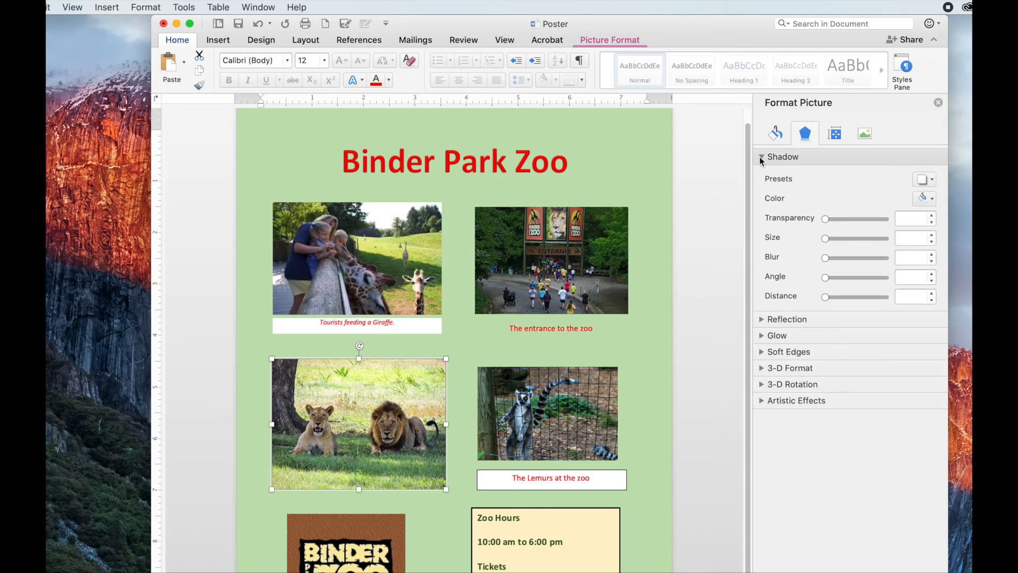
{"action": "left_click", "coordinate": [762, 319]}
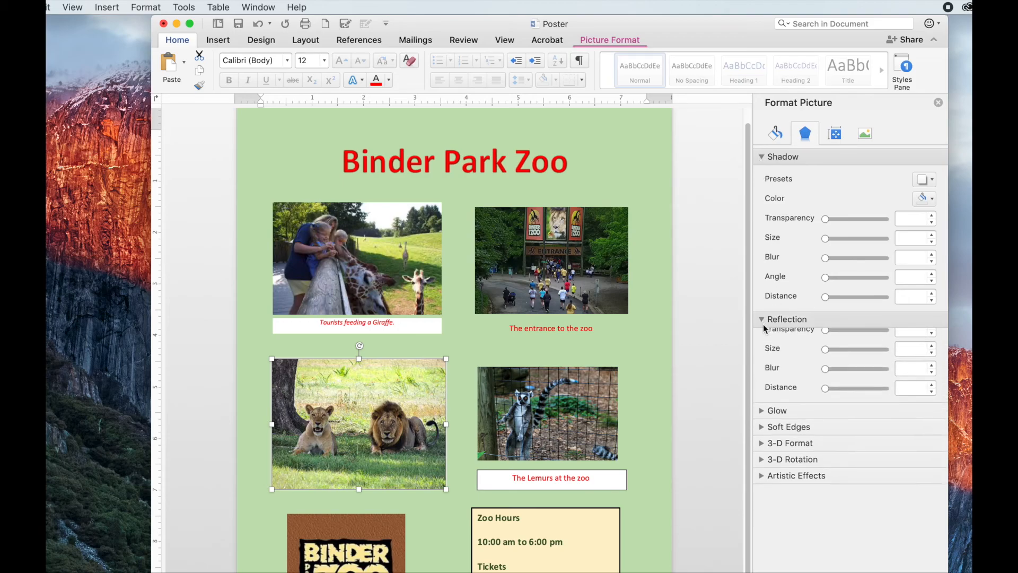
{"action": "left_click", "coordinate": [926, 180]}
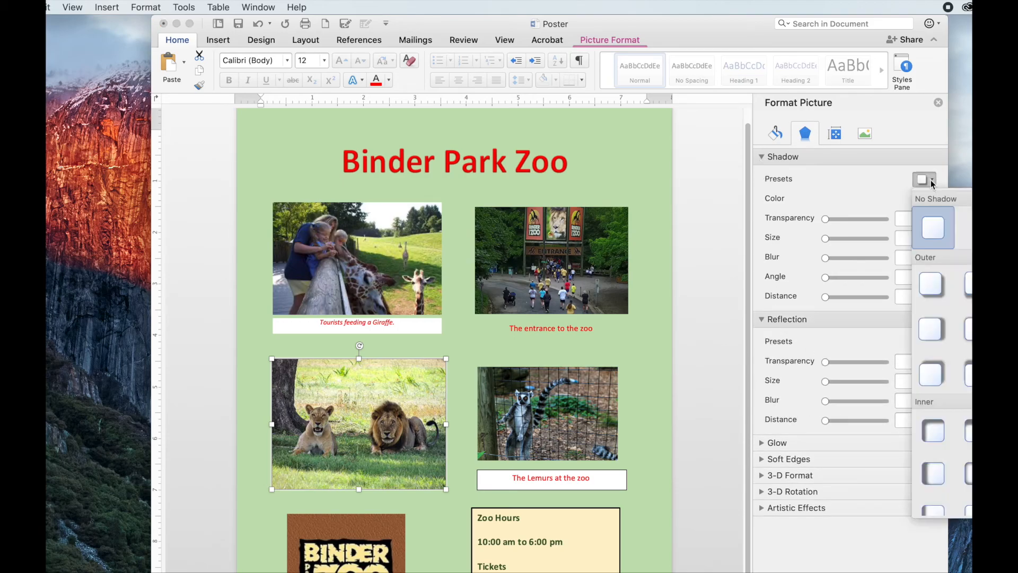
{"action": "left_click", "coordinate": [933, 285]}
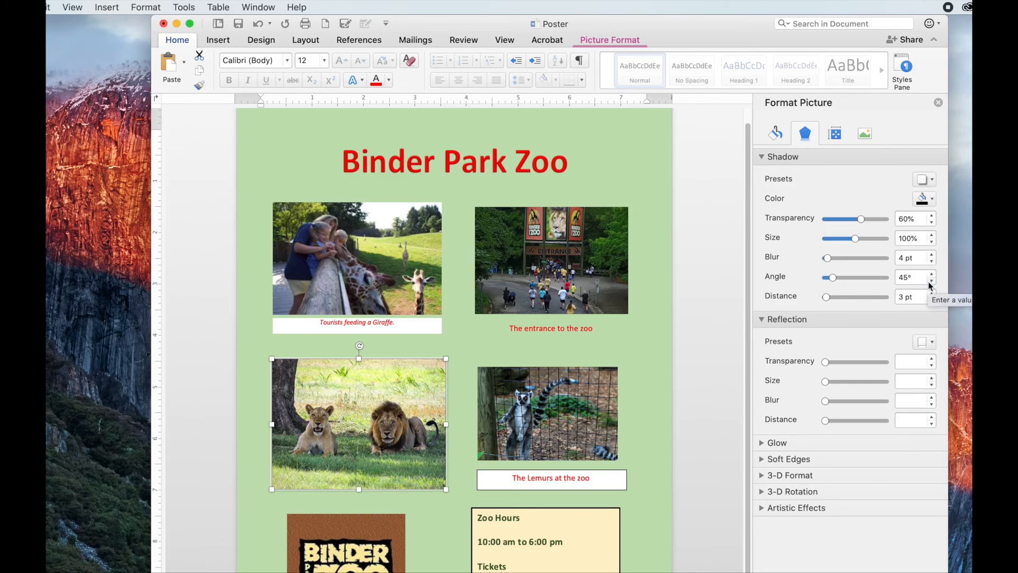
Apply the first inner shadow preset, cast from the upper left, to the giraffe photo
{"action": "left_click", "coordinate": [377, 262]}
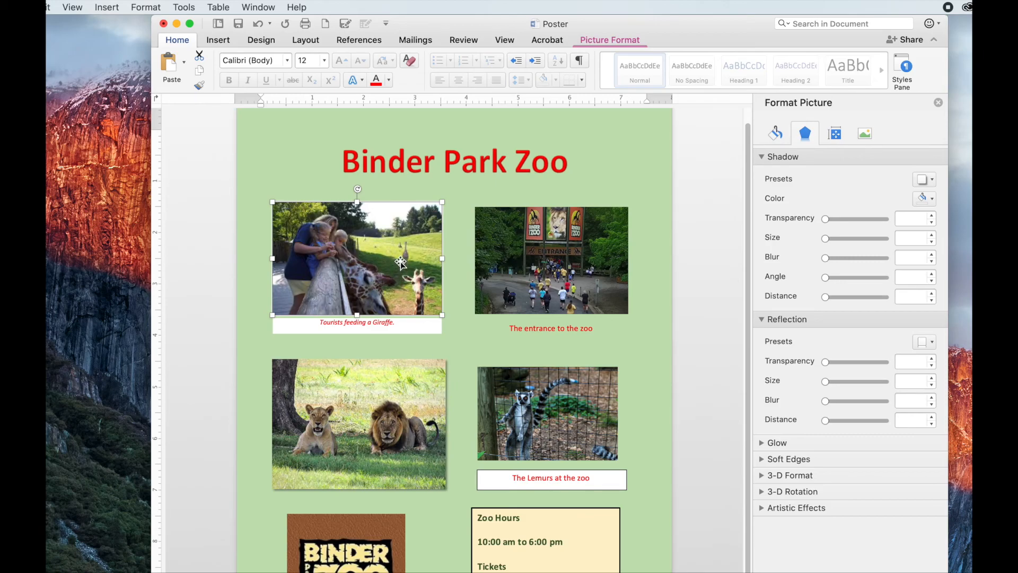
{"action": "left_click", "coordinate": [927, 180]}
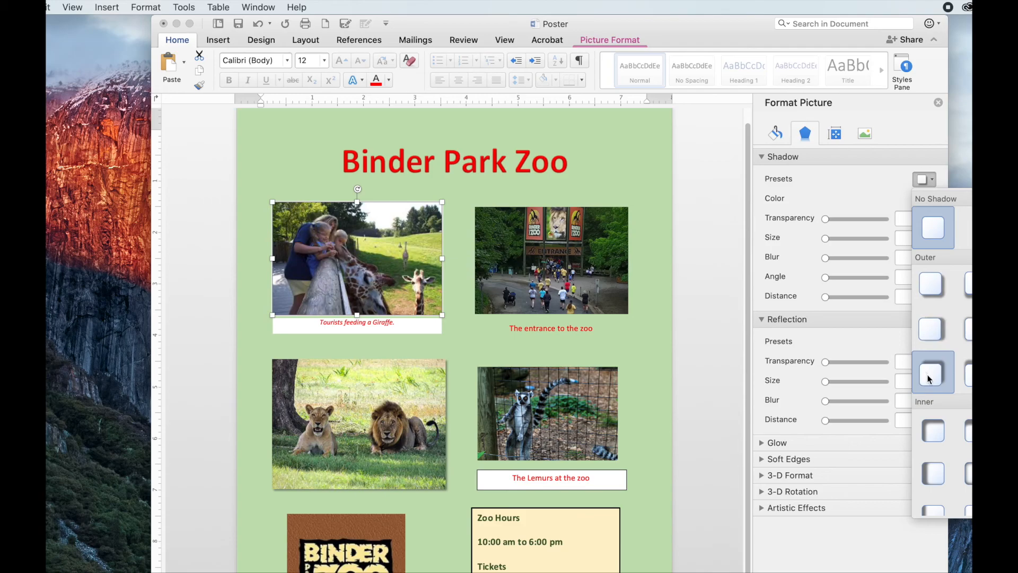
{"action": "left_click", "coordinate": [930, 435]}
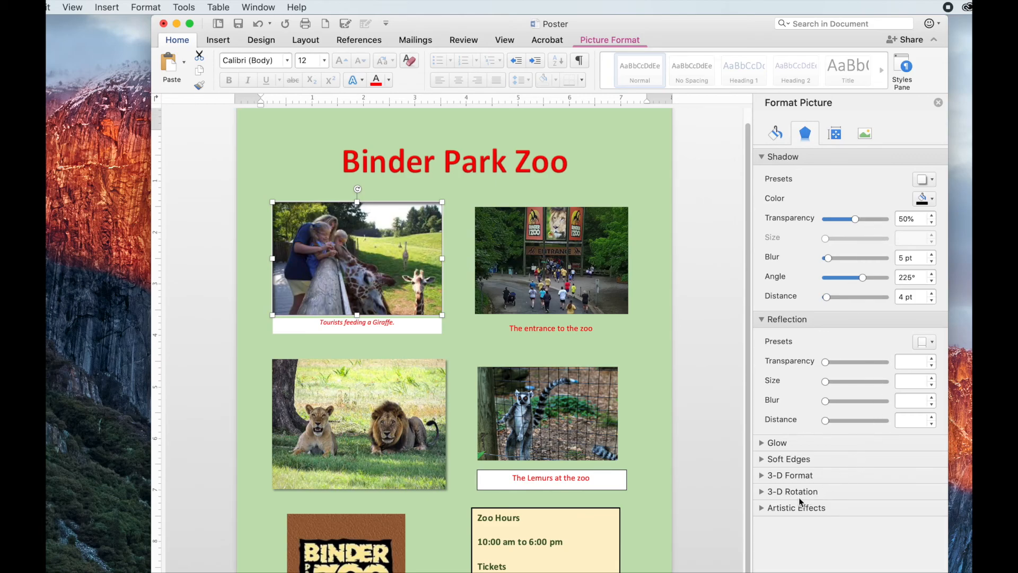
Set the entrance photo's saturation to 133%, sharpness to 4% and brightness to 25%, and raise its contrast slightly
{"action": "left_click", "coordinate": [577, 282]}
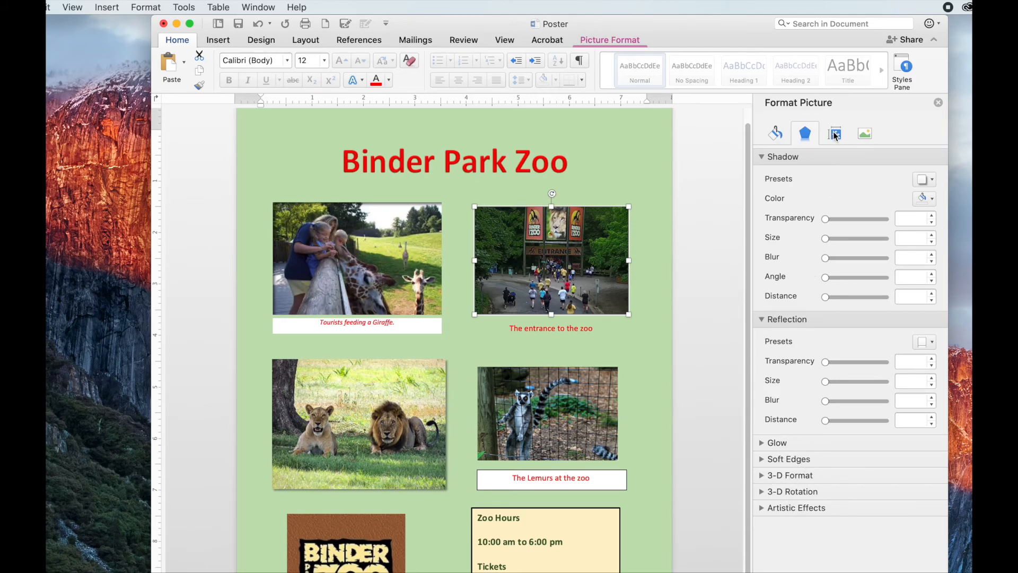
{"action": "left_click", "coordinate": [867, 135]}
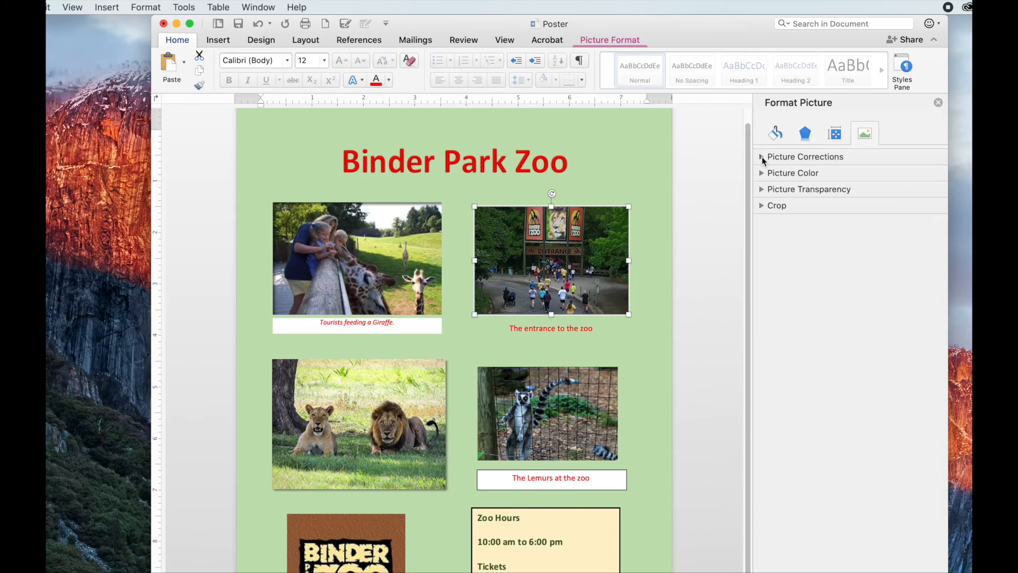
{"action": "left_click", "coordinate": [763, 157]}
{"action": "left_click", "coordinate": [765, 341]}
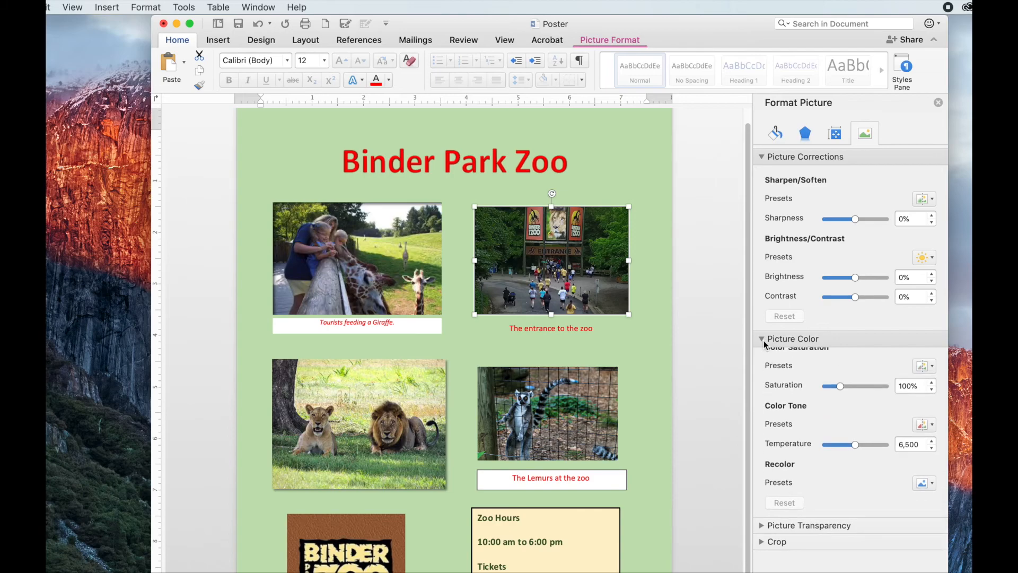
{"action": "mouse_move", "coordinate": [840, 401]}
{"action": "left_mouse_down"}
{"action": "mouse_move", "coordinate": [817, 400]}
{"action": "mouse_move", "coordinate": [844, 400]}
{"action": "left_mouse_up"}
{"action": "left_click_drag", "start_coordinate": [856, 219], "coordinate": [858, 219]}
{"action": "left_click_drag", "start_coordinate": [856, 277], "coordinate": [864, 276]}
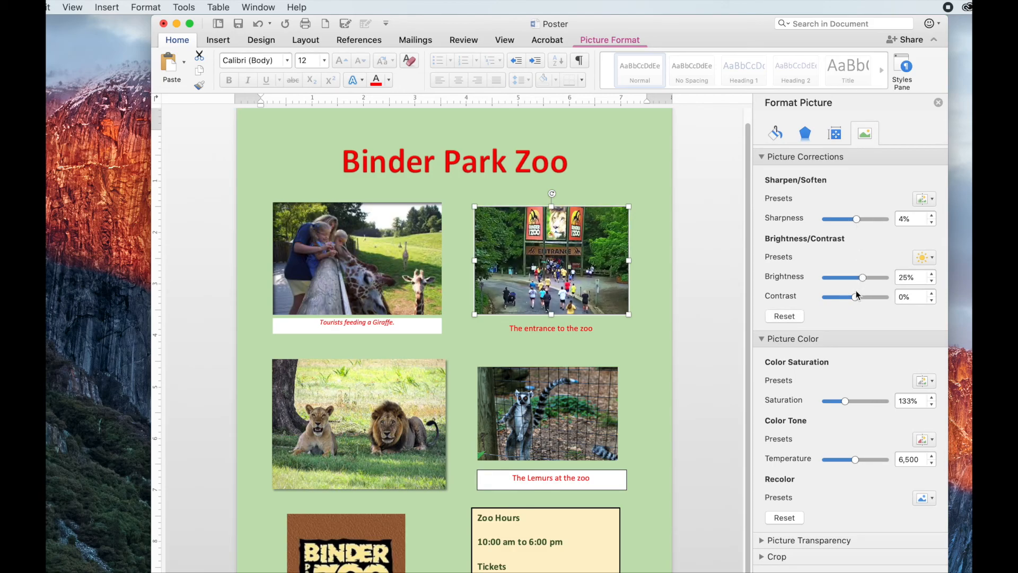
{"action": "left_click_drag", "start_coordinate": [855, 297], "coordinate": [857, 297]}
{"action": "left_click", "coordinate": [655, 267]}
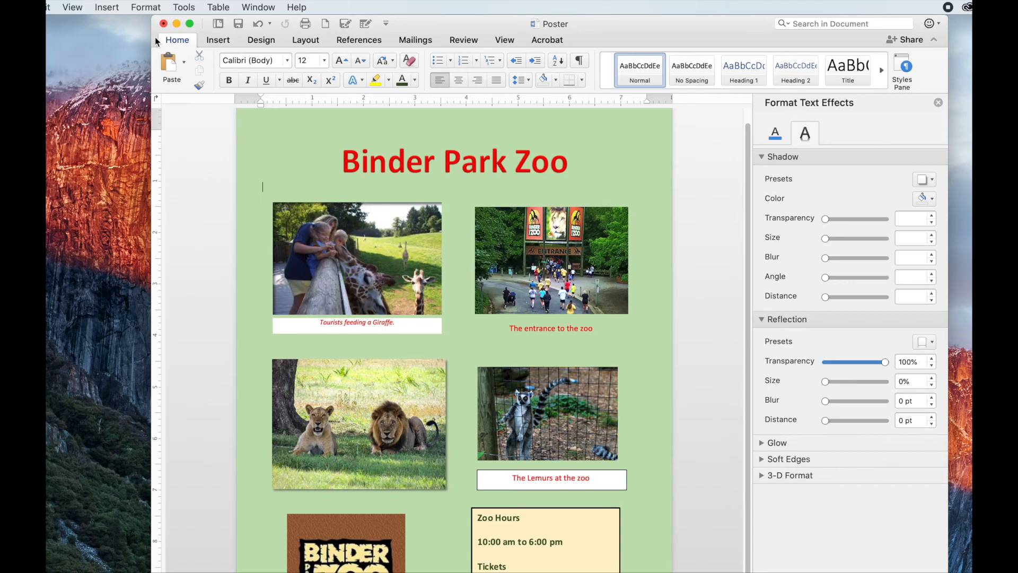
Add a 3 pt box page border in a thick-thin line style and the darkest theme green to the whole document, without art
{"action": "left_click", "coordinate": [145, 7]}
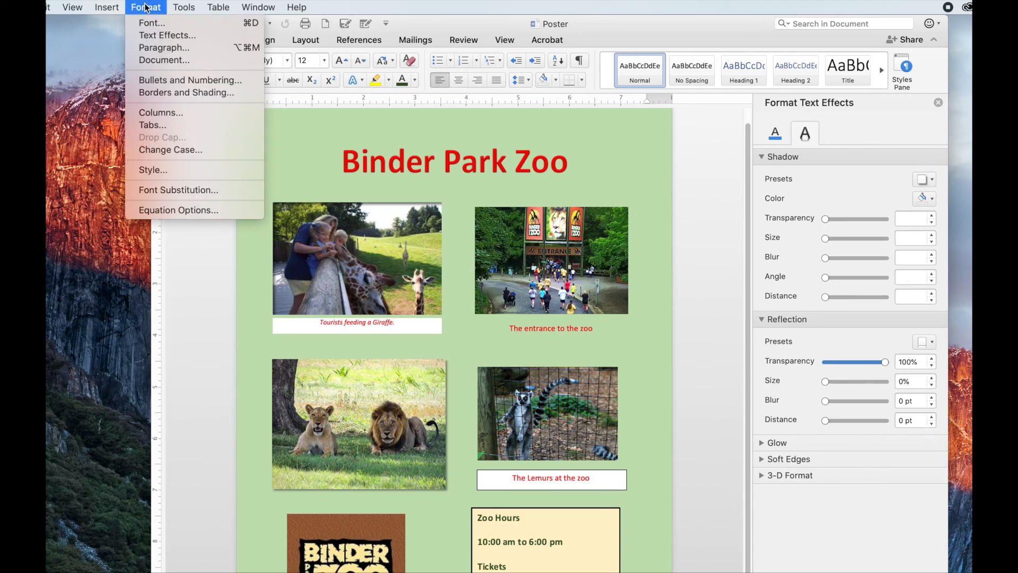
{"action": "left_click", "coordinate": [164, 94]}
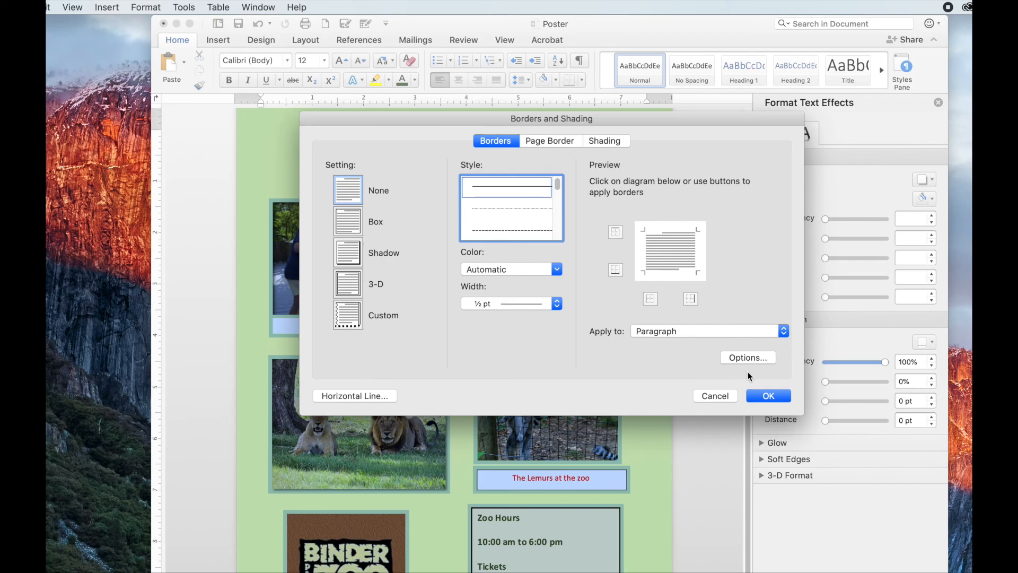
{"action": "left_click", "coordinate": [540, 141]}
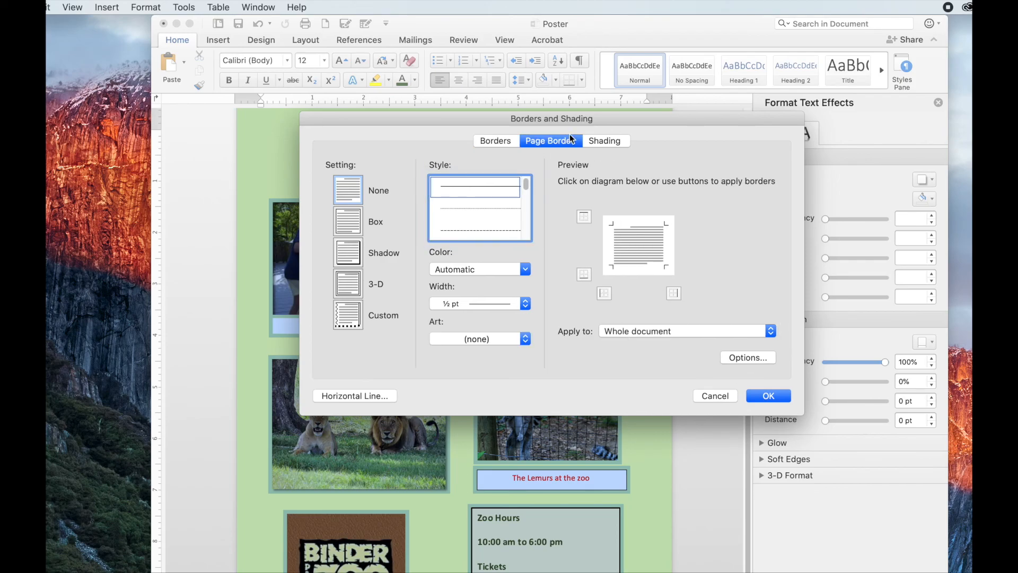
{"action": "left_click_drag", "start_coordinate": [527, 183], "coordinate": [527, 208]}
{"action": "left_click", "coordinate": [486, 205]}
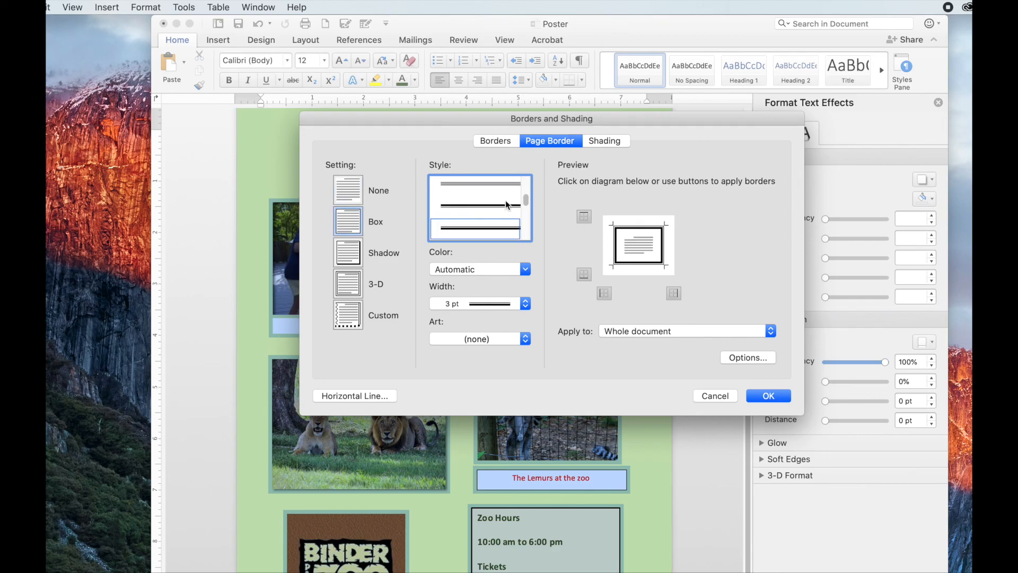
{"action": "left_click", "coordinate": [508, 269]}
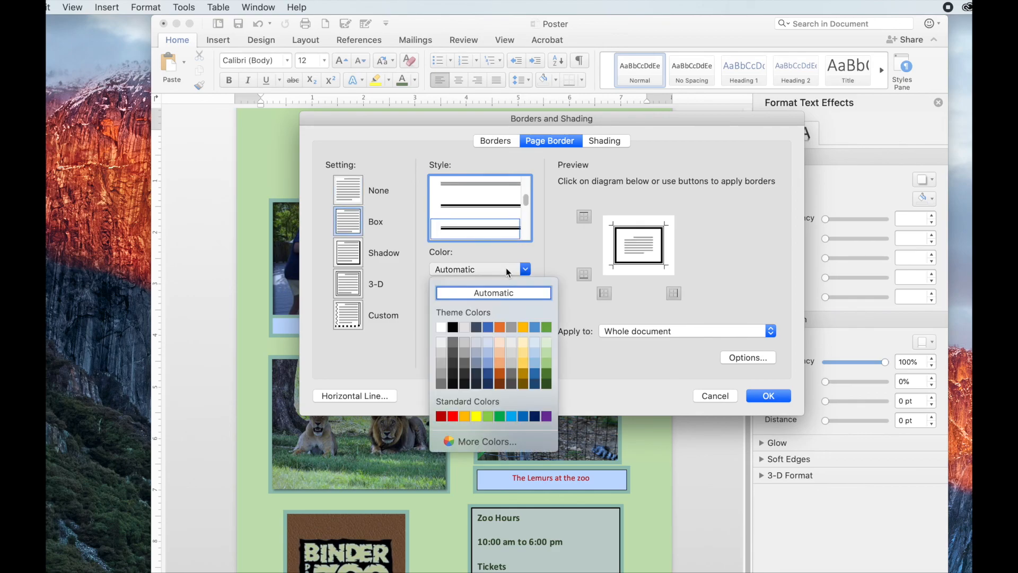
{"action": "left_click", "coordinate": [546, 383]}
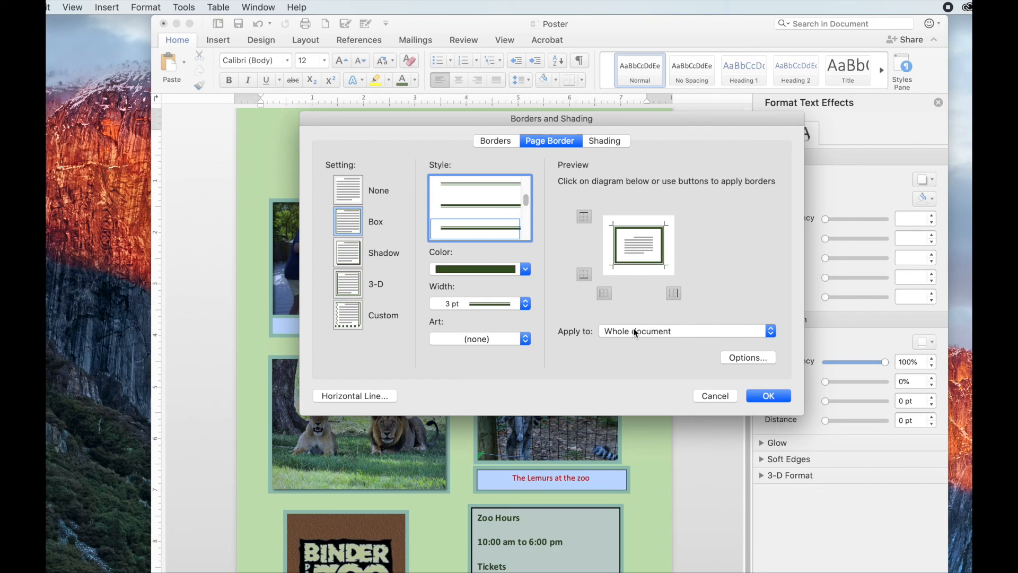
{"action": "left_click", "coordinate": [503, 339]}
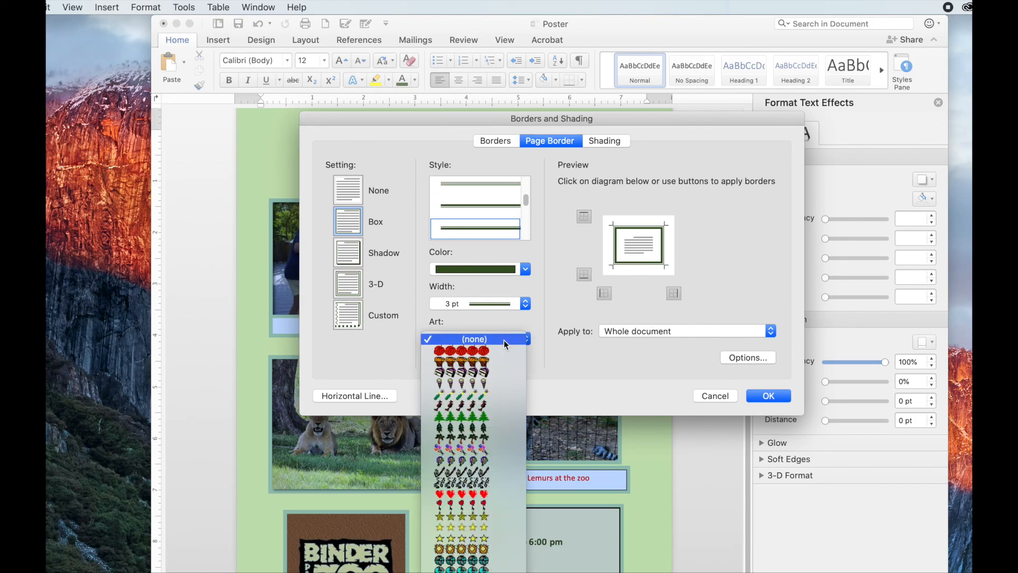
{"action": "left_click", "coordinate": [504, 339]}
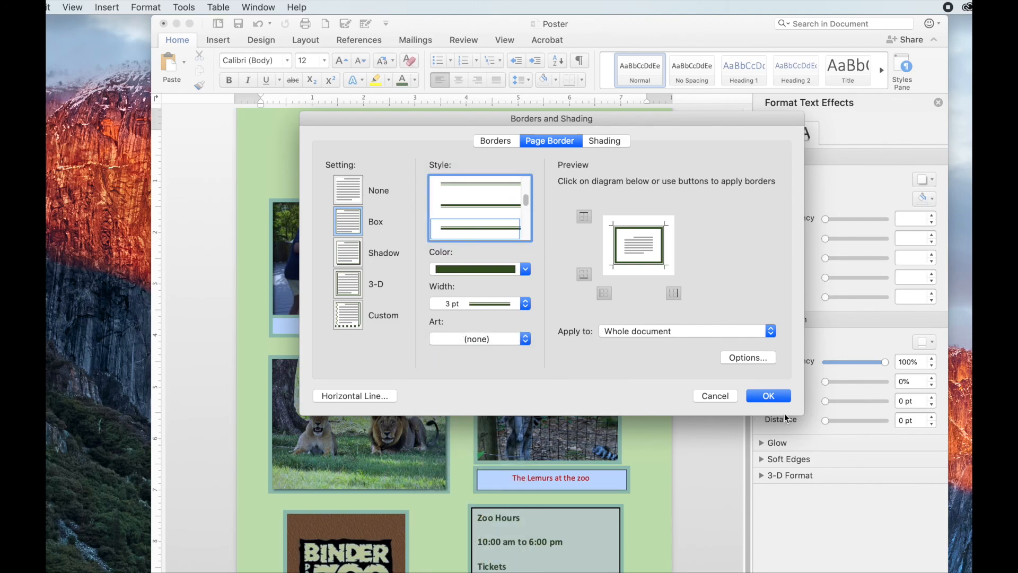
{"action": "left_click", "coordinate": [772, 398]}
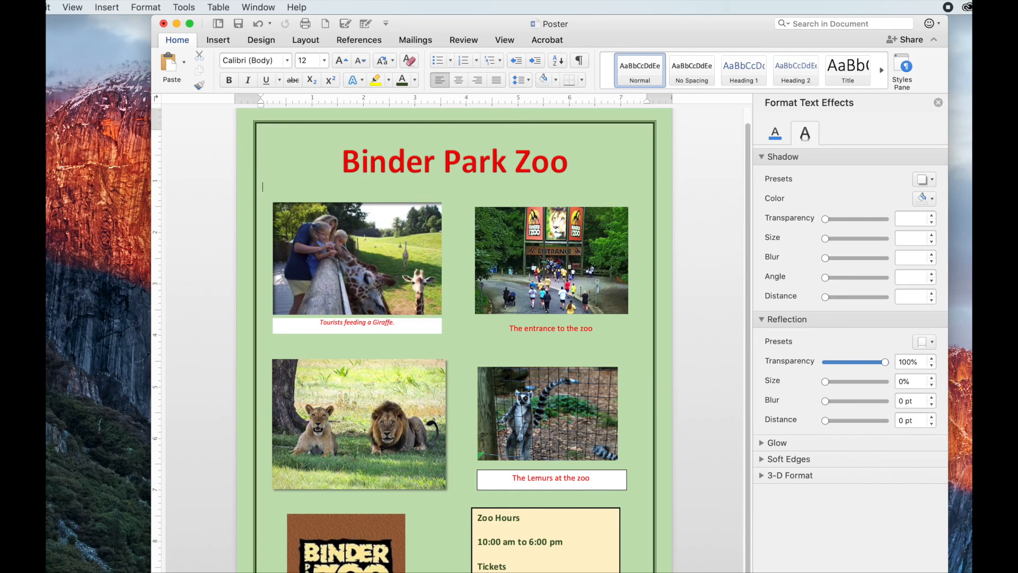
Save the poster document
{"action": "left_click", "coordinate": [16, 7]}
{"action": "left_click", "coordinate": [27, 93]}
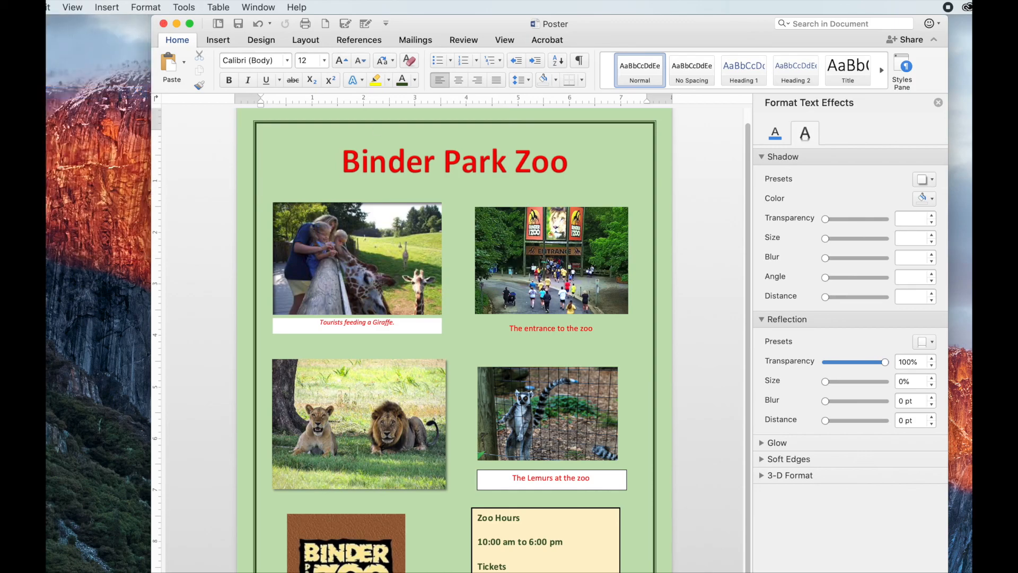